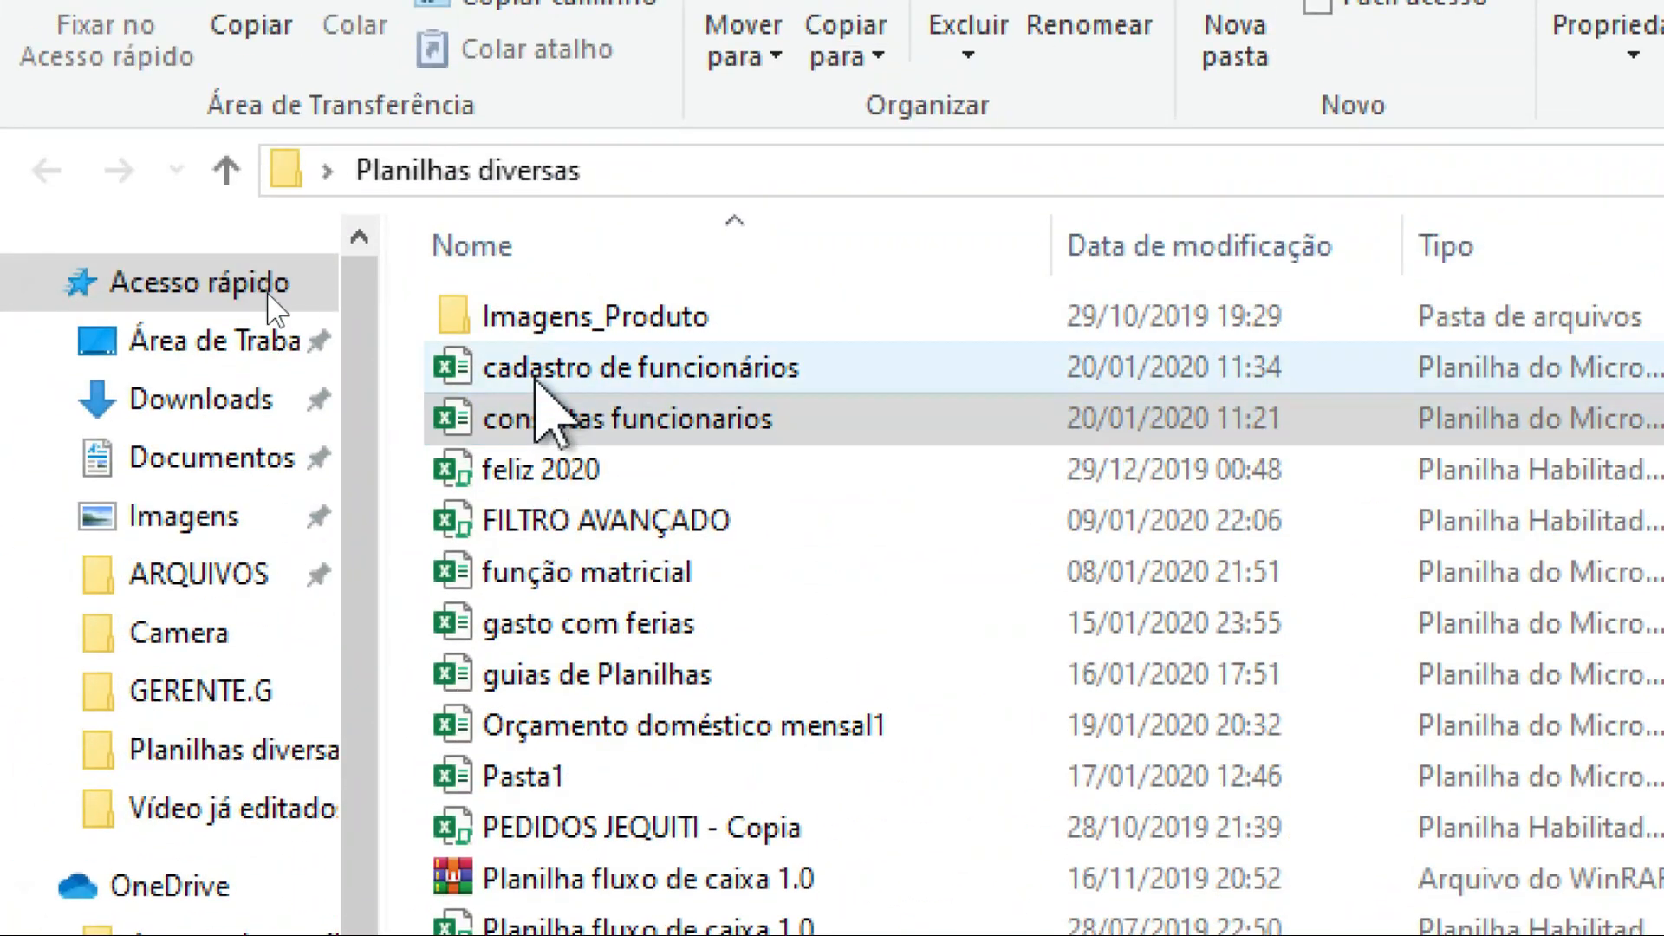
# - Locate the workbooks cadastro de funcionários and consultas funcionarios in the Planilhas diversas folder
pyautogui.click(540, 373)
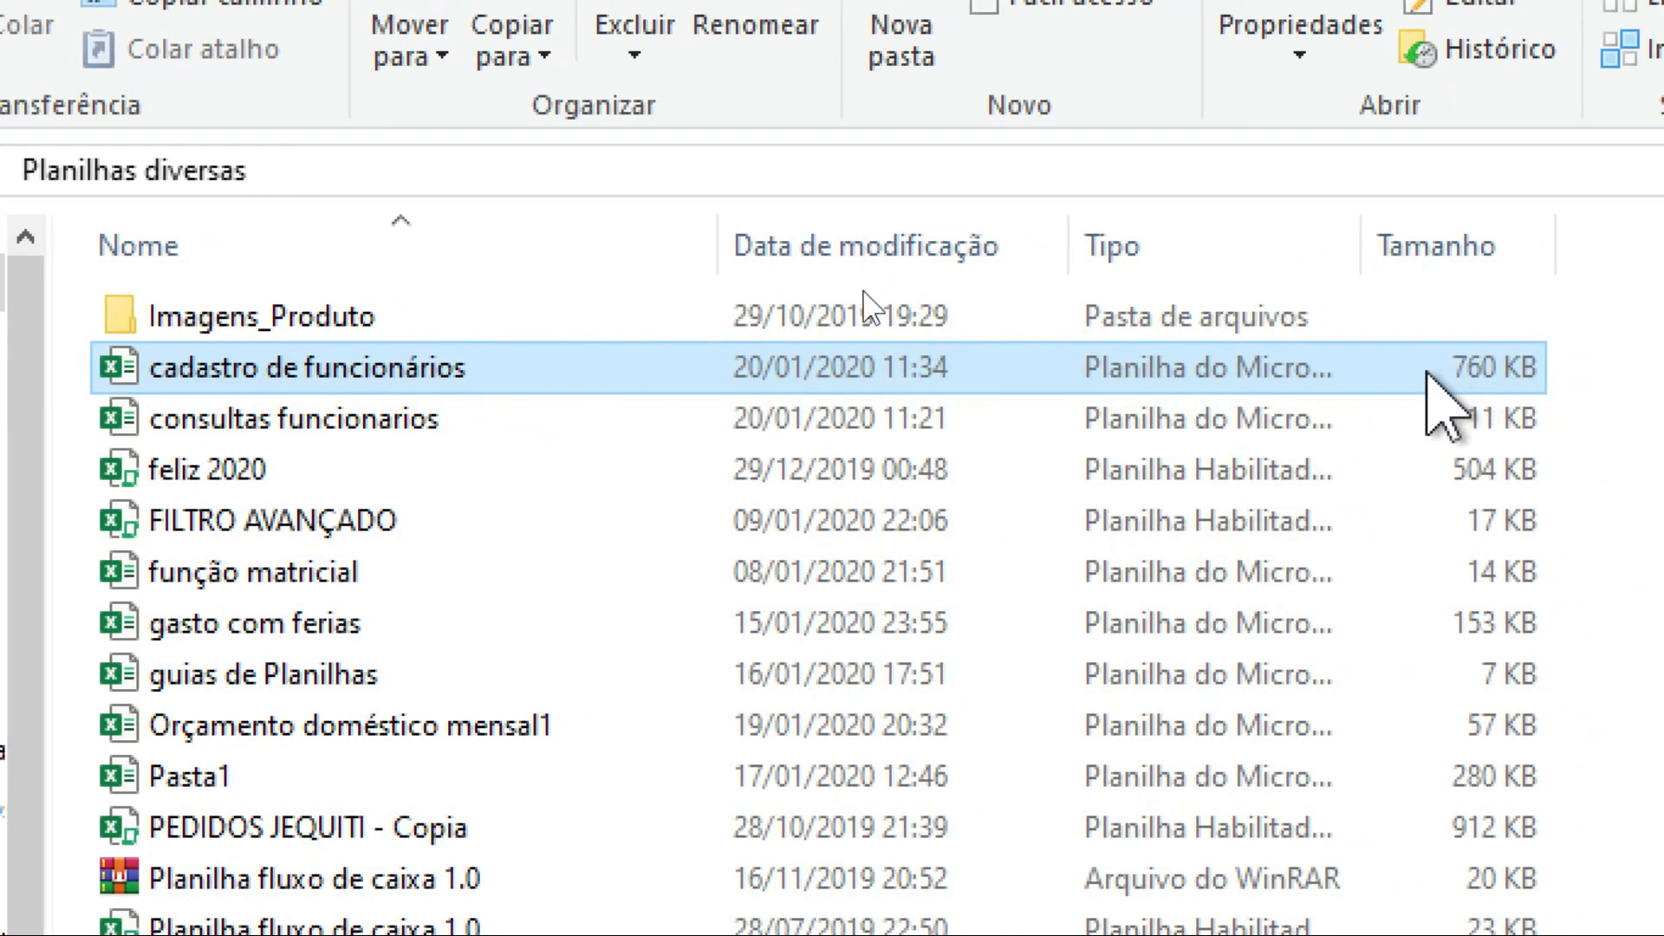
pyautogui.click(327, 423)
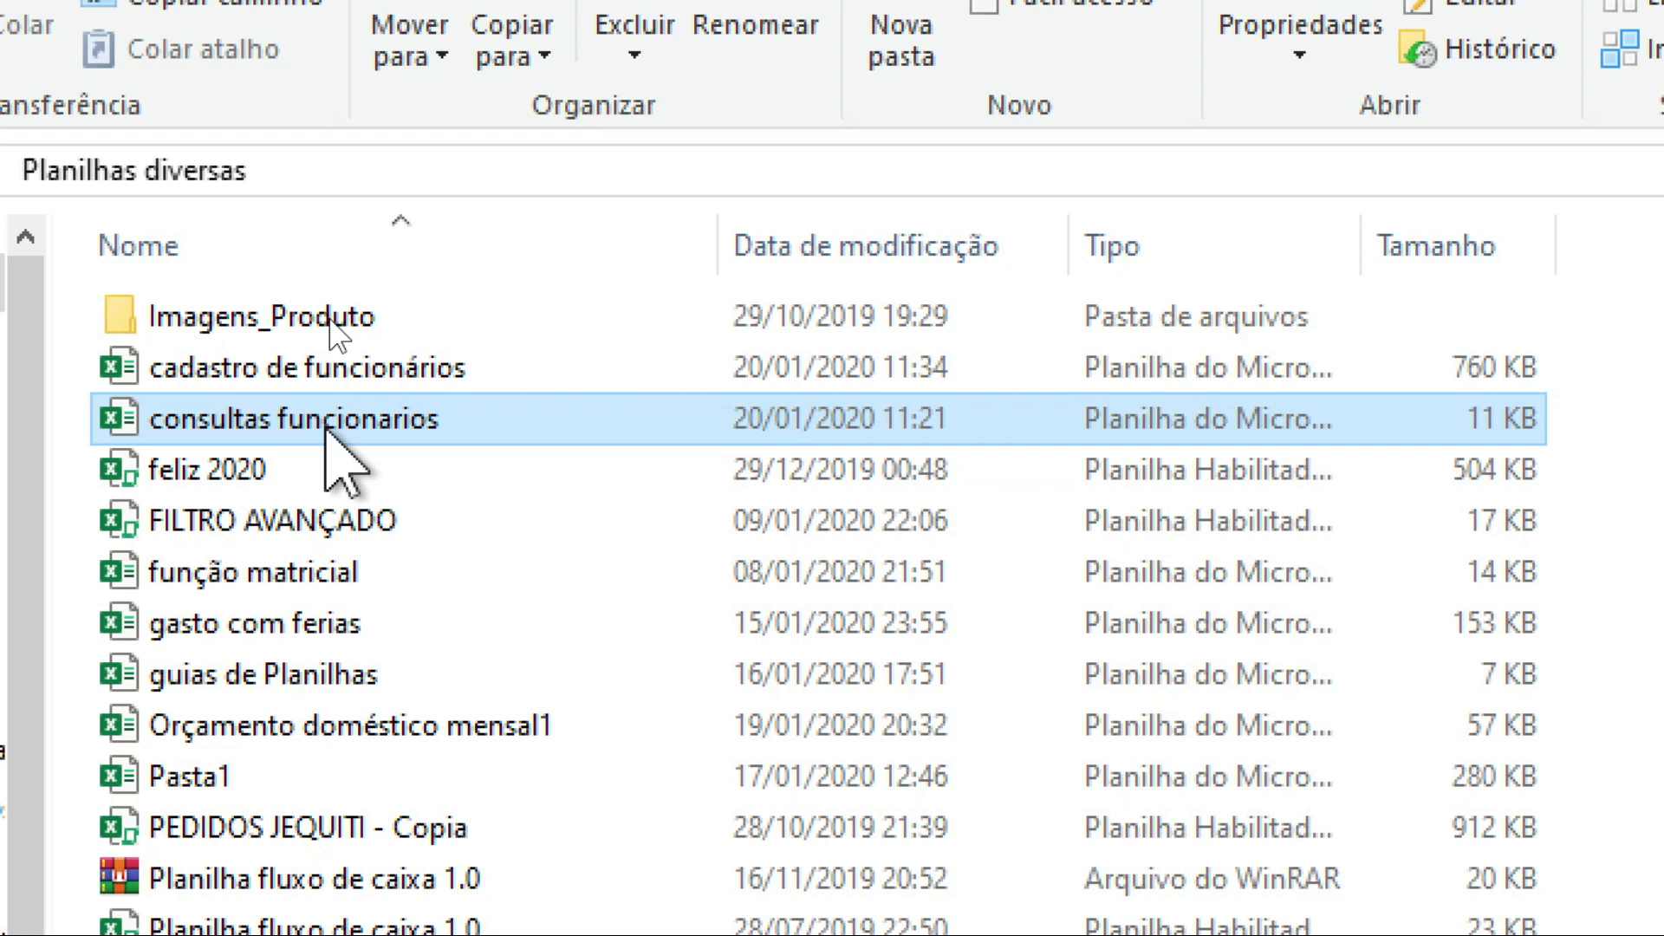
pyautogui.click(403, 379)
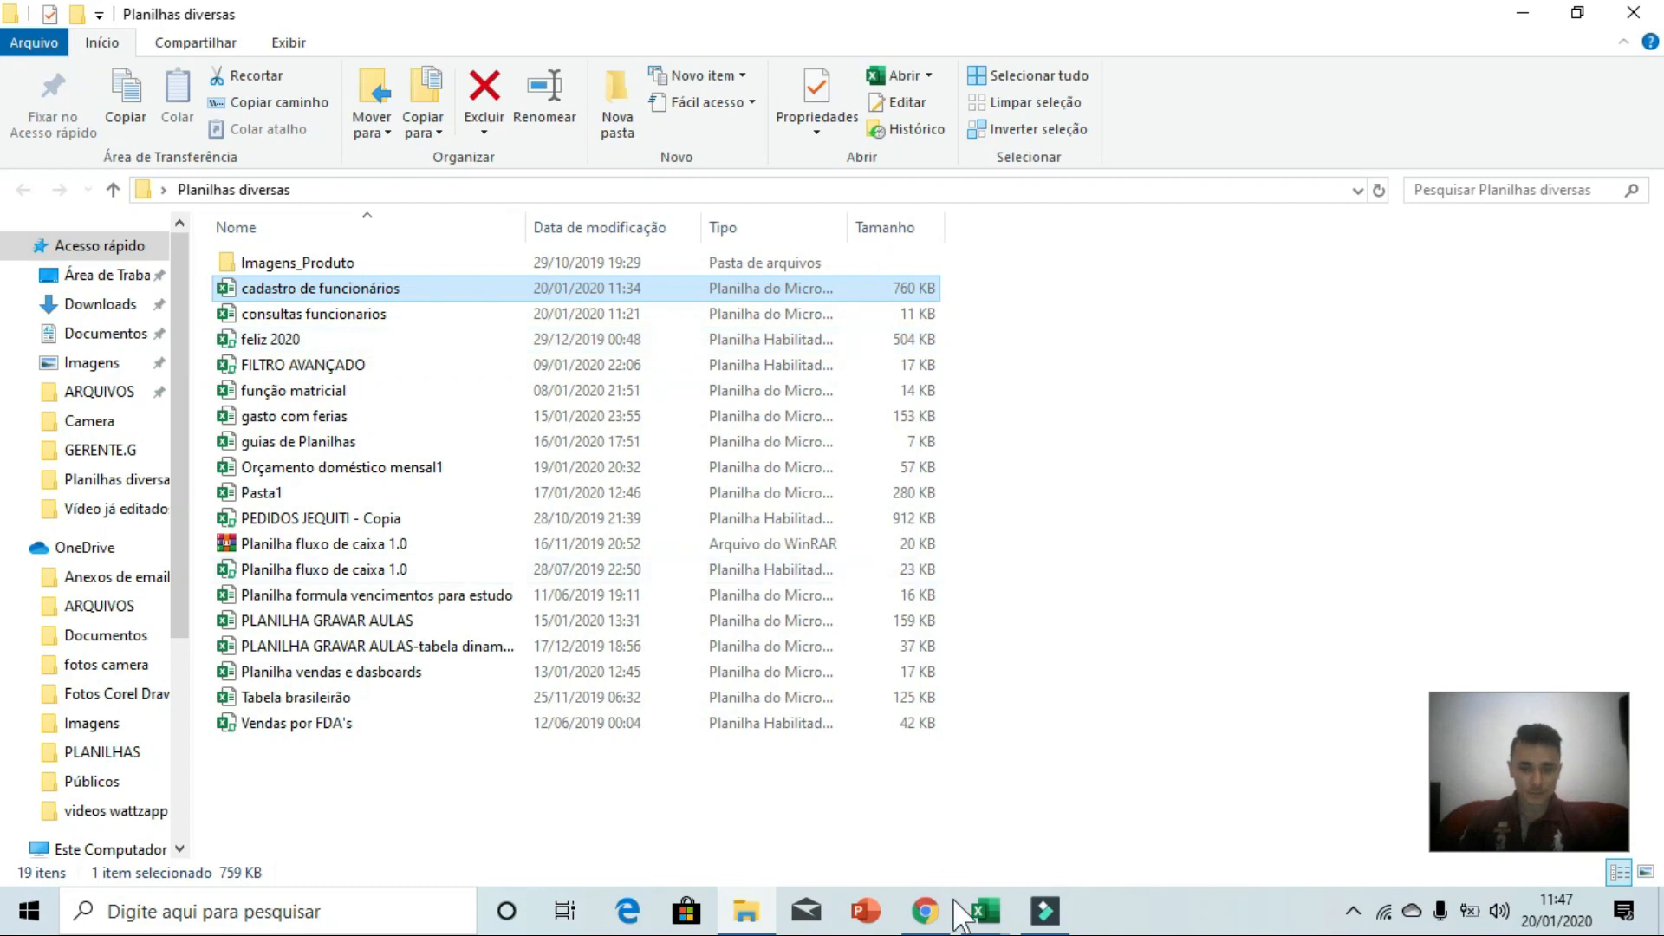
# - Switch to the cadastro de funcionários workbook in Excel and examine the employee records table
pyautogui.moveTo(984, 924)
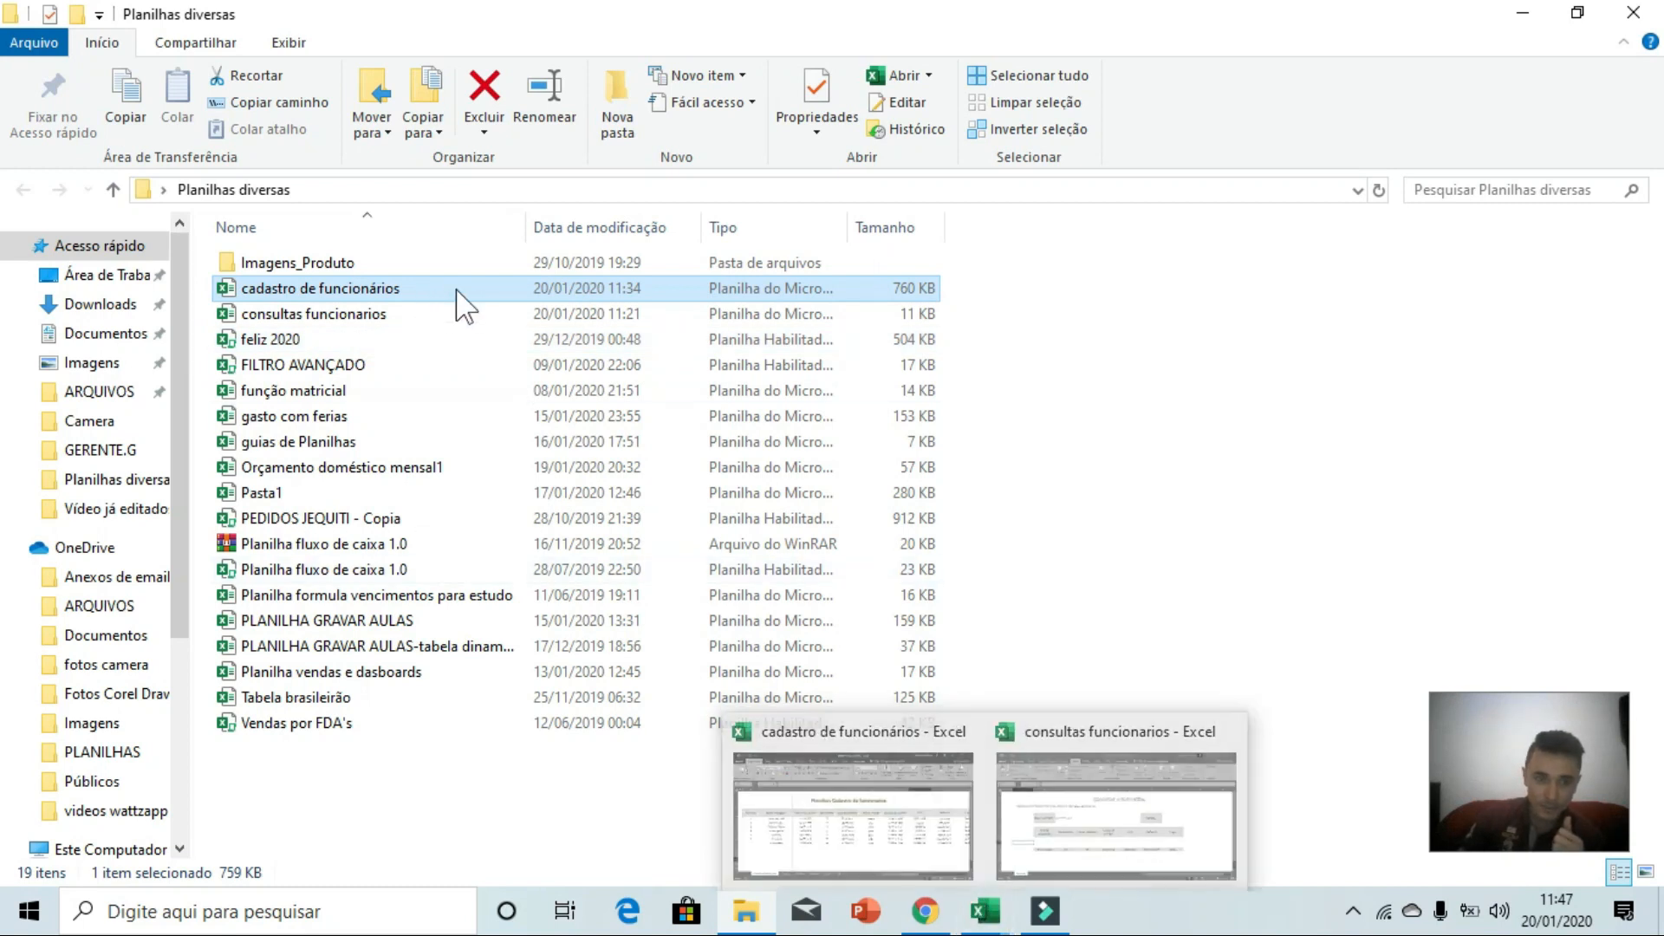
pyautogui.click(934, 841)
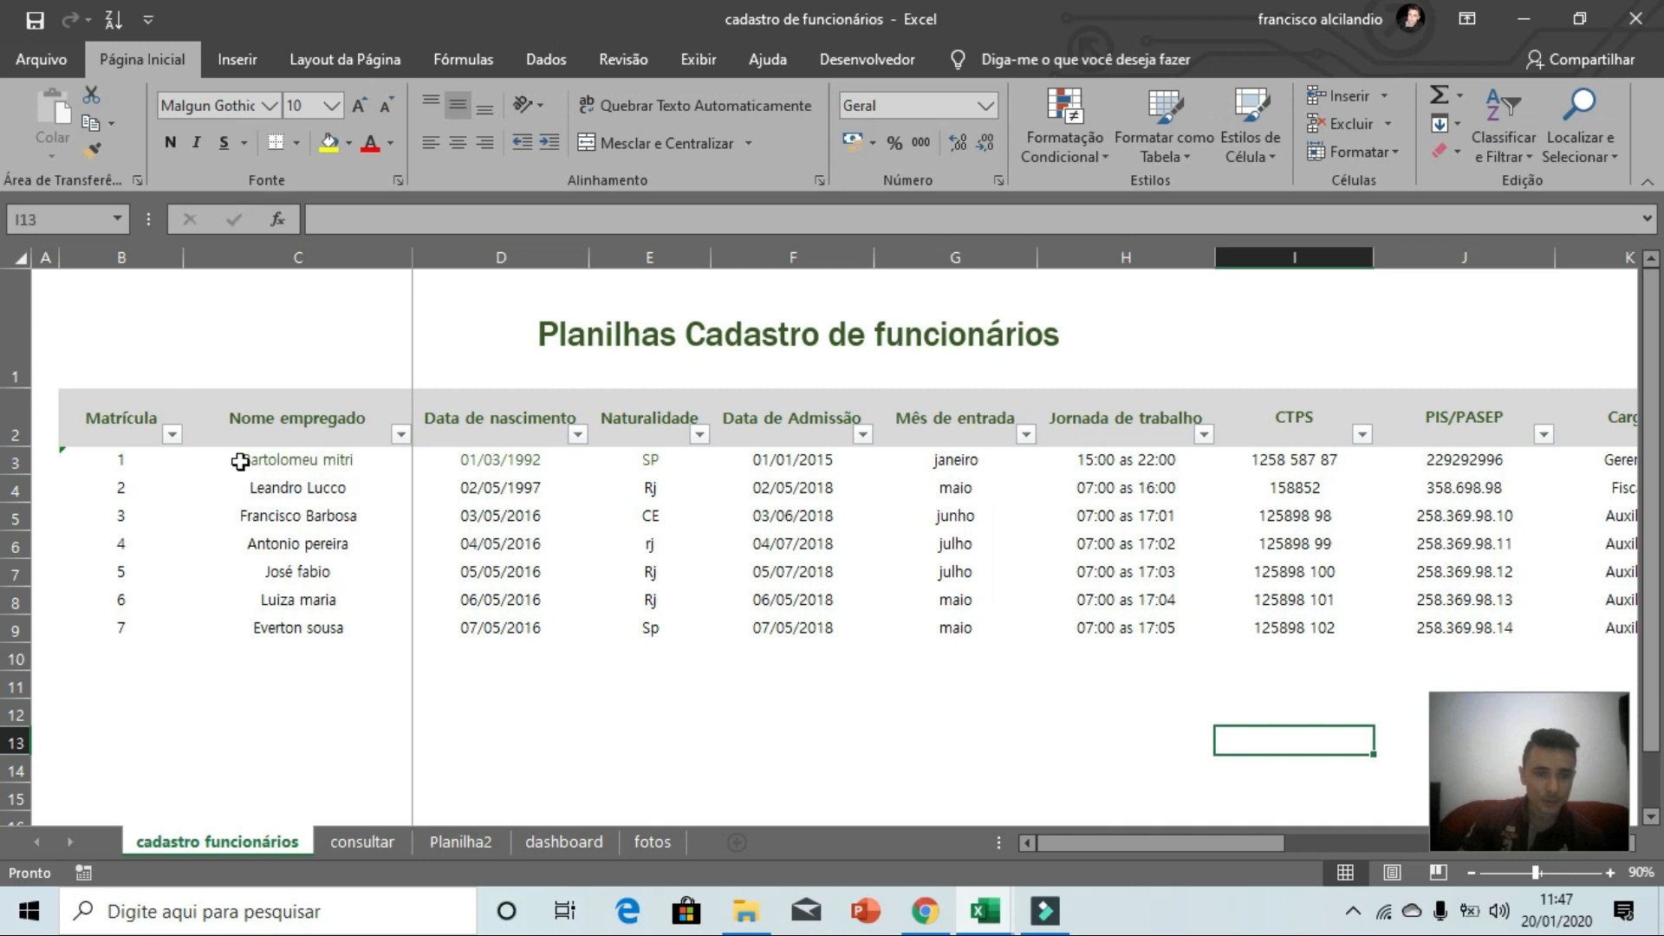
pyautogui.moveTo(105, 394); pyautogui.dragTo(1474, 399)
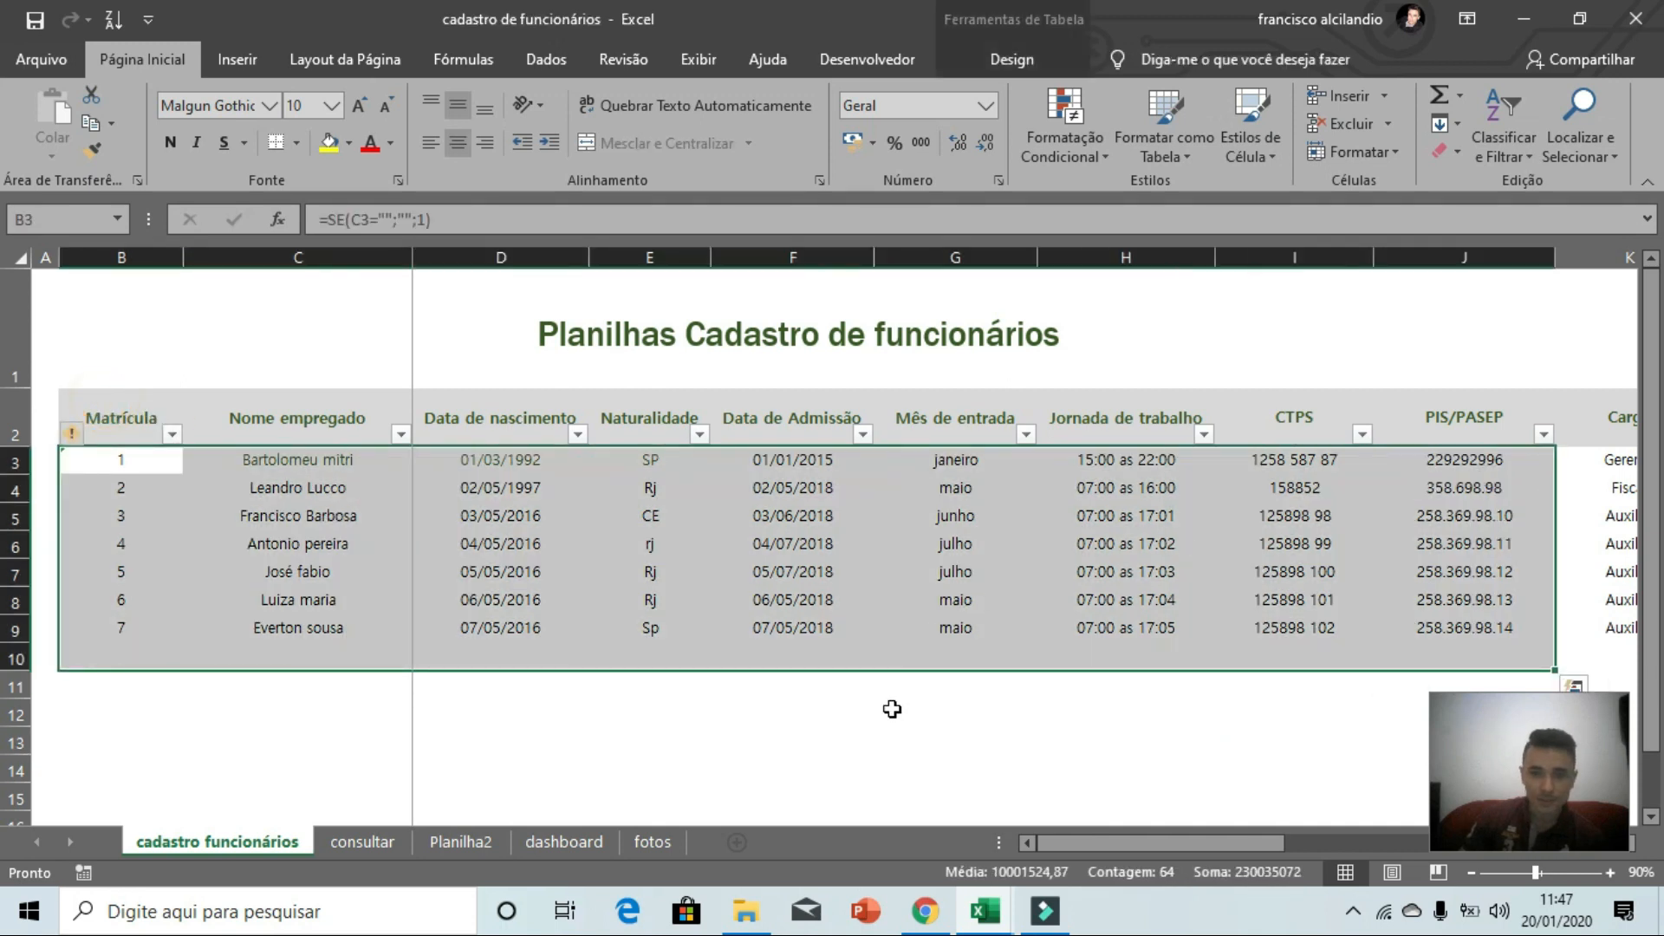
pyautogui.click(884, 716)
# - Switch to the consultas funcionarios workbook and examine the employee name cell D7 and the empty result cells in rows 10 and 14
pyautogui.moveTo(1009, 920)
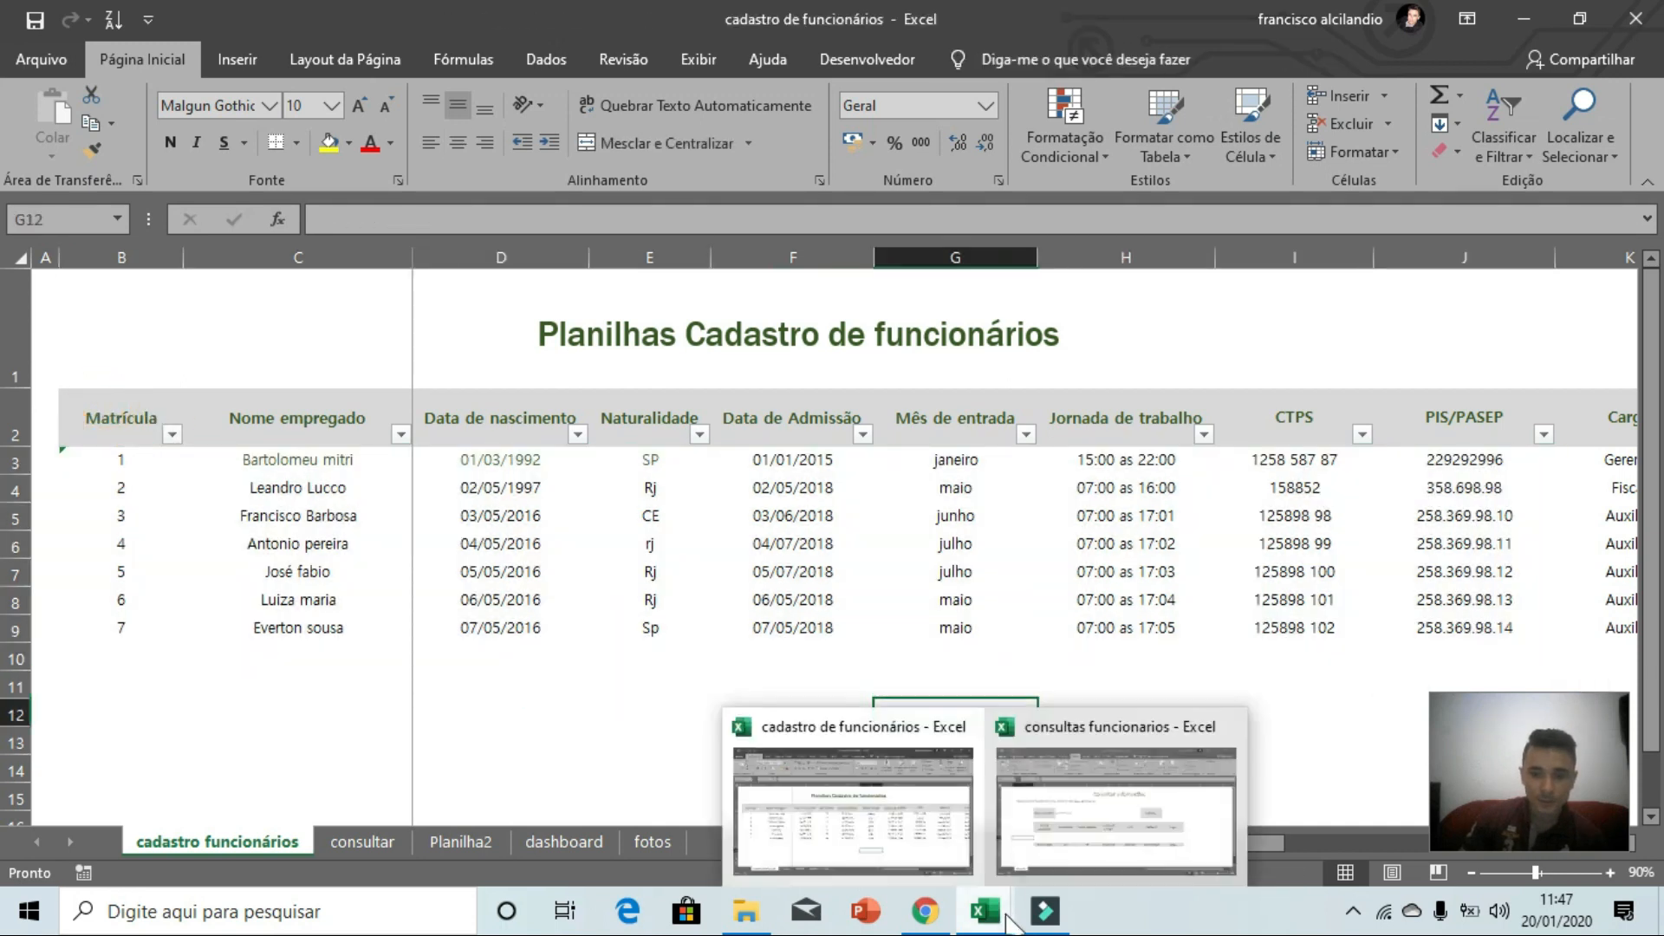
pyautogui.click(1053, 806)
pyautogui.click(328, 595)
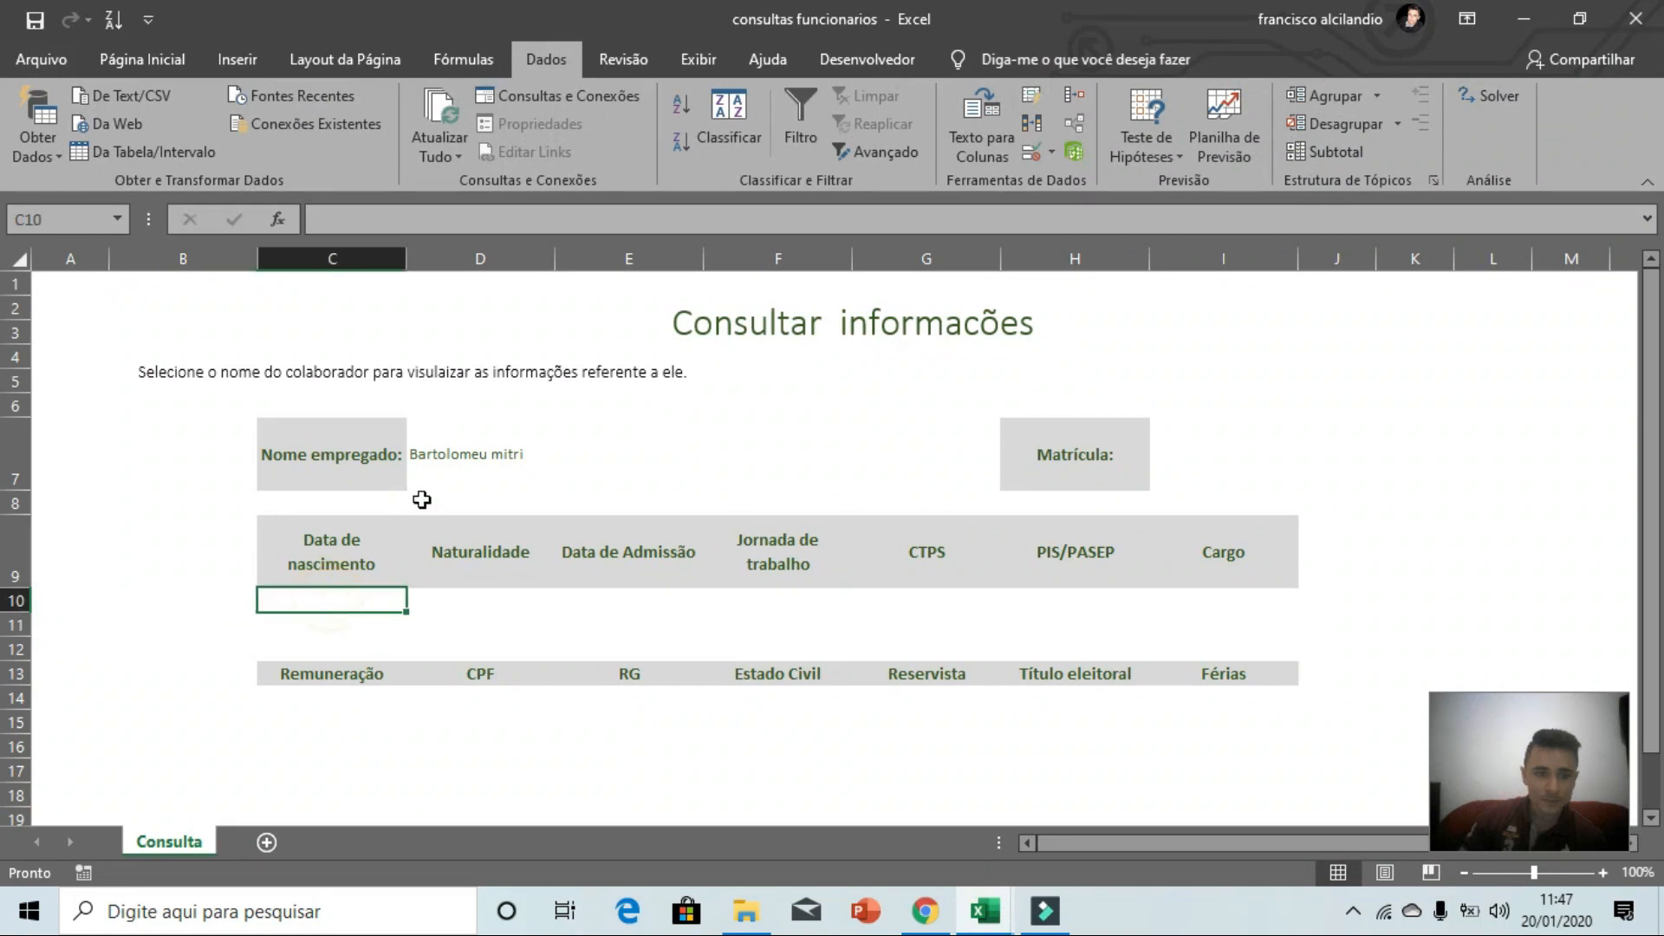
pyautogui.click(451, 597)
pyautogui.click(617, 600)
pyautogui.click(866, 596)
pyautogui.click(1192, 597)
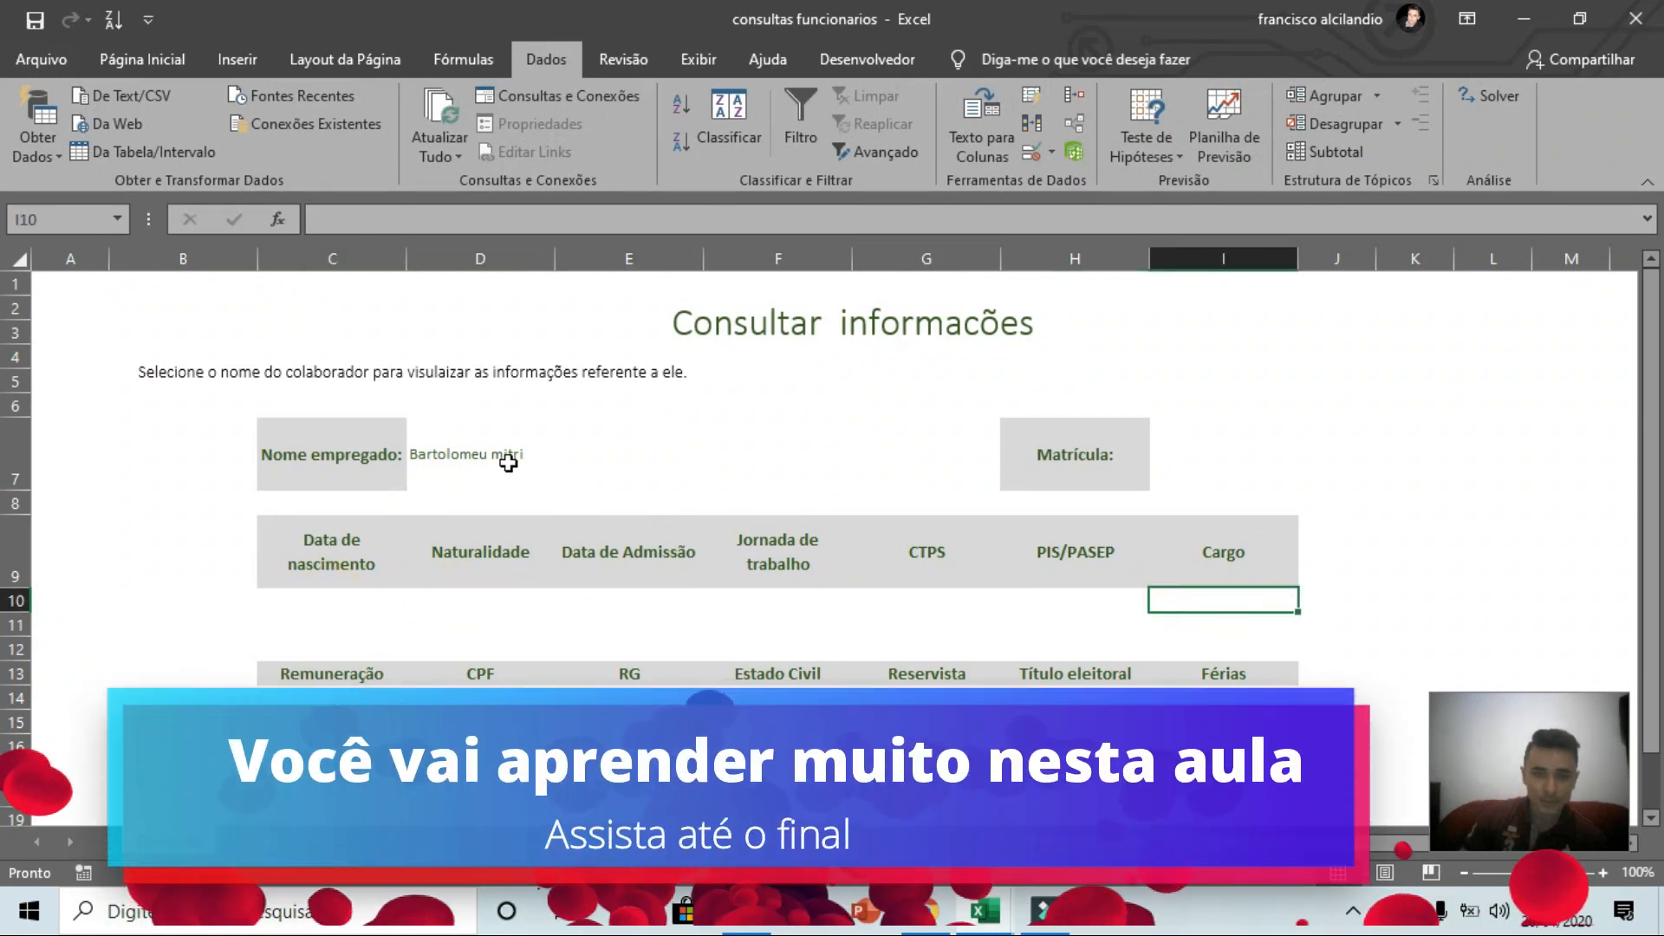
pyautogui.click(525, 455)
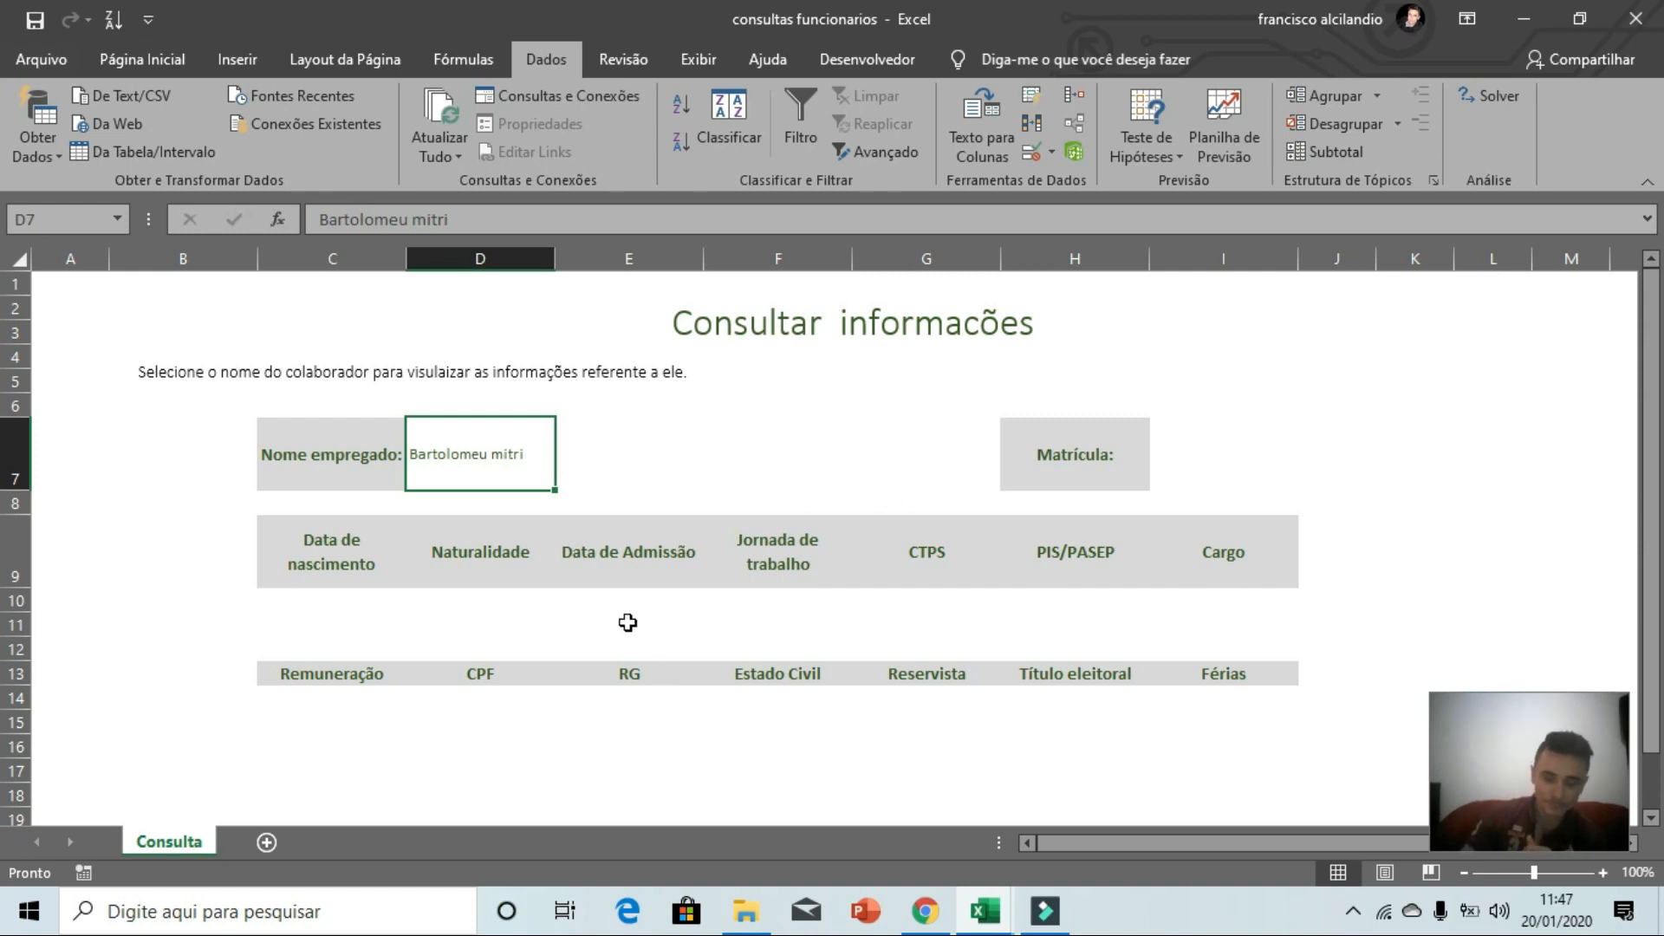
pyautogui.click(521, 457)
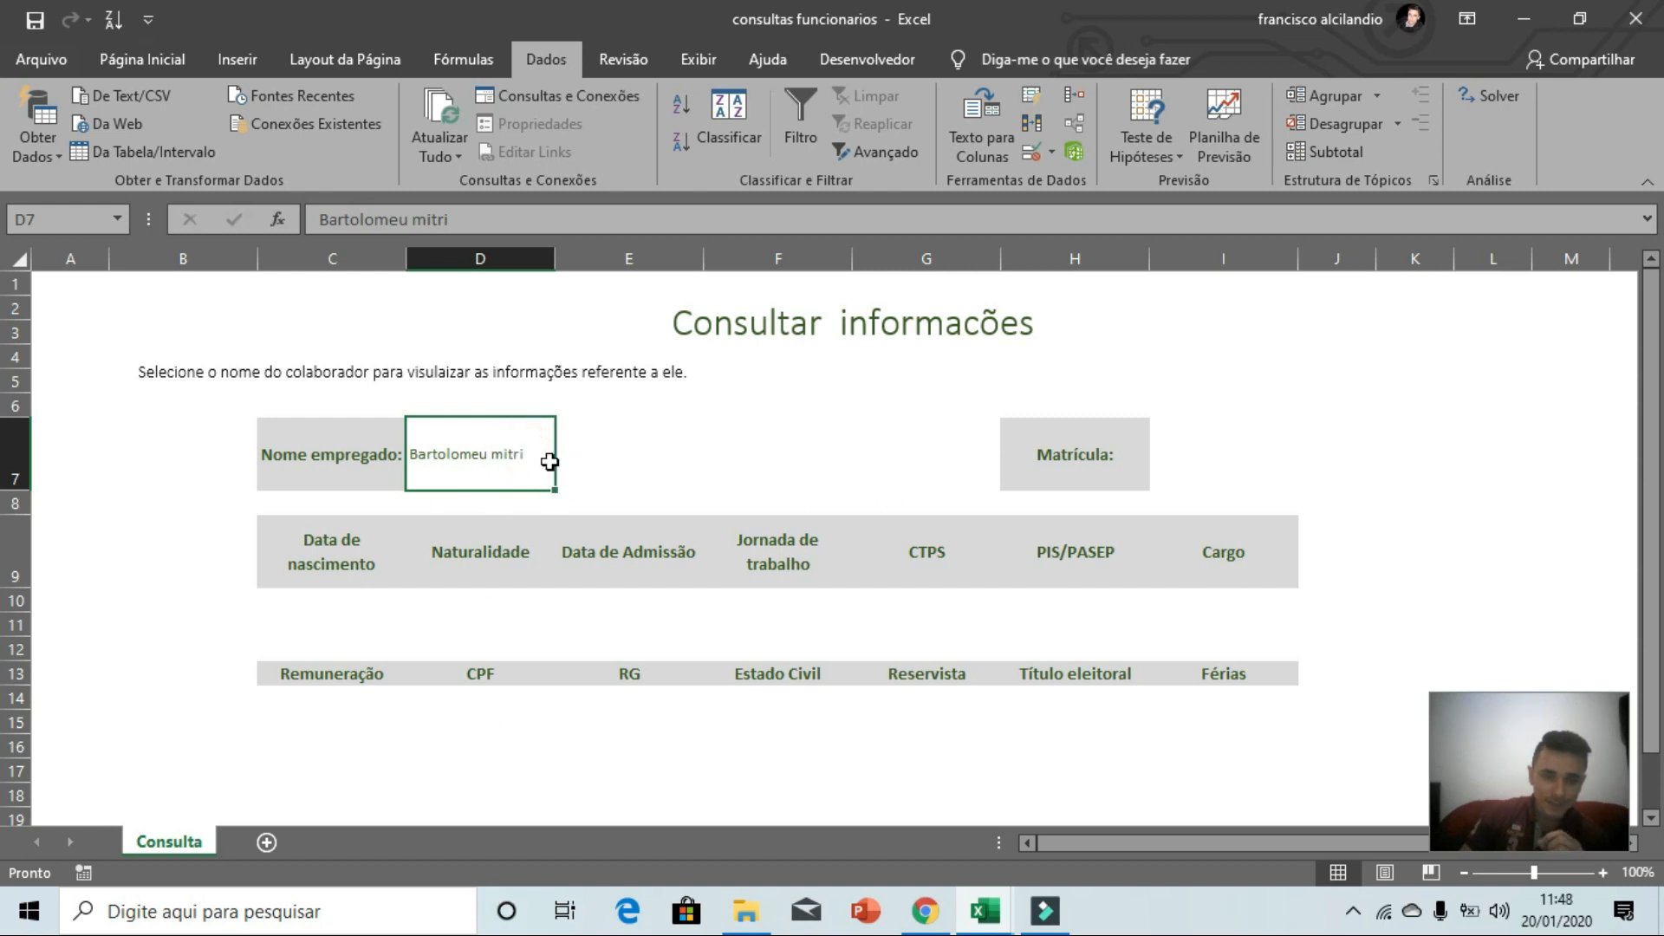
pyautogui.moveTo(301, 595); pyautogui.dragTo(1283, 613)
pyautogui.moveTo(299, 698); pyautogui.dragTo(1197, 698)
# - Try to set up data validation on the employee name cell D7, with Lista as the allowed type
pyautogui.click(483, 469)
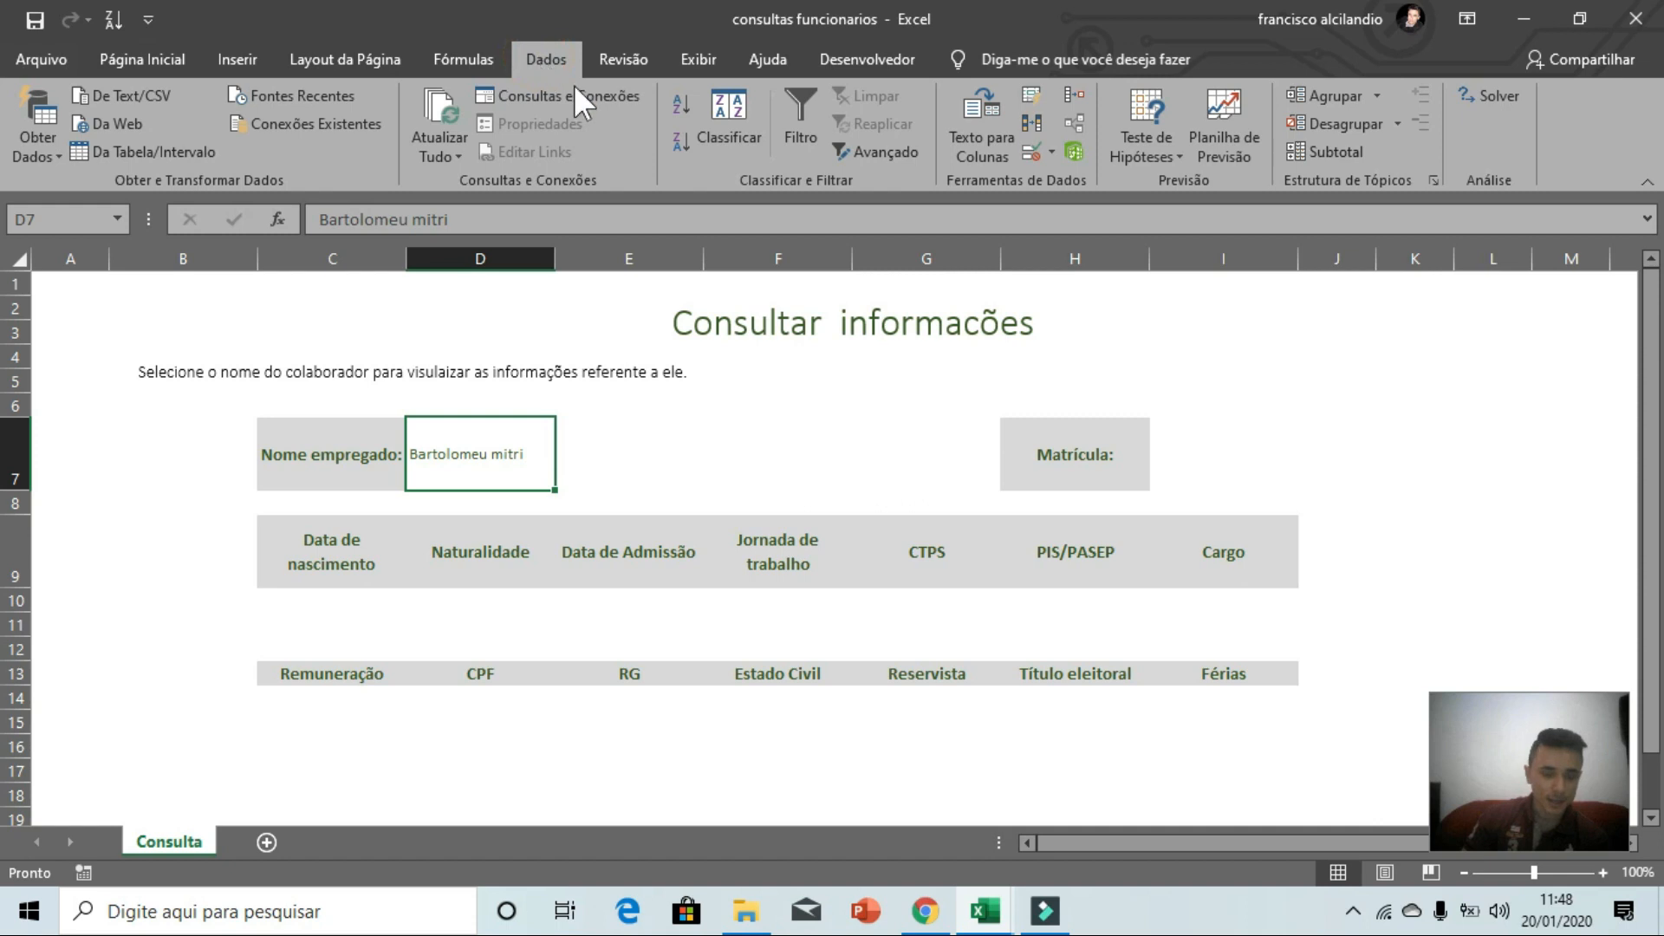
pyautogui.click(1058, 149)
pyautogui.click(1081, 180)
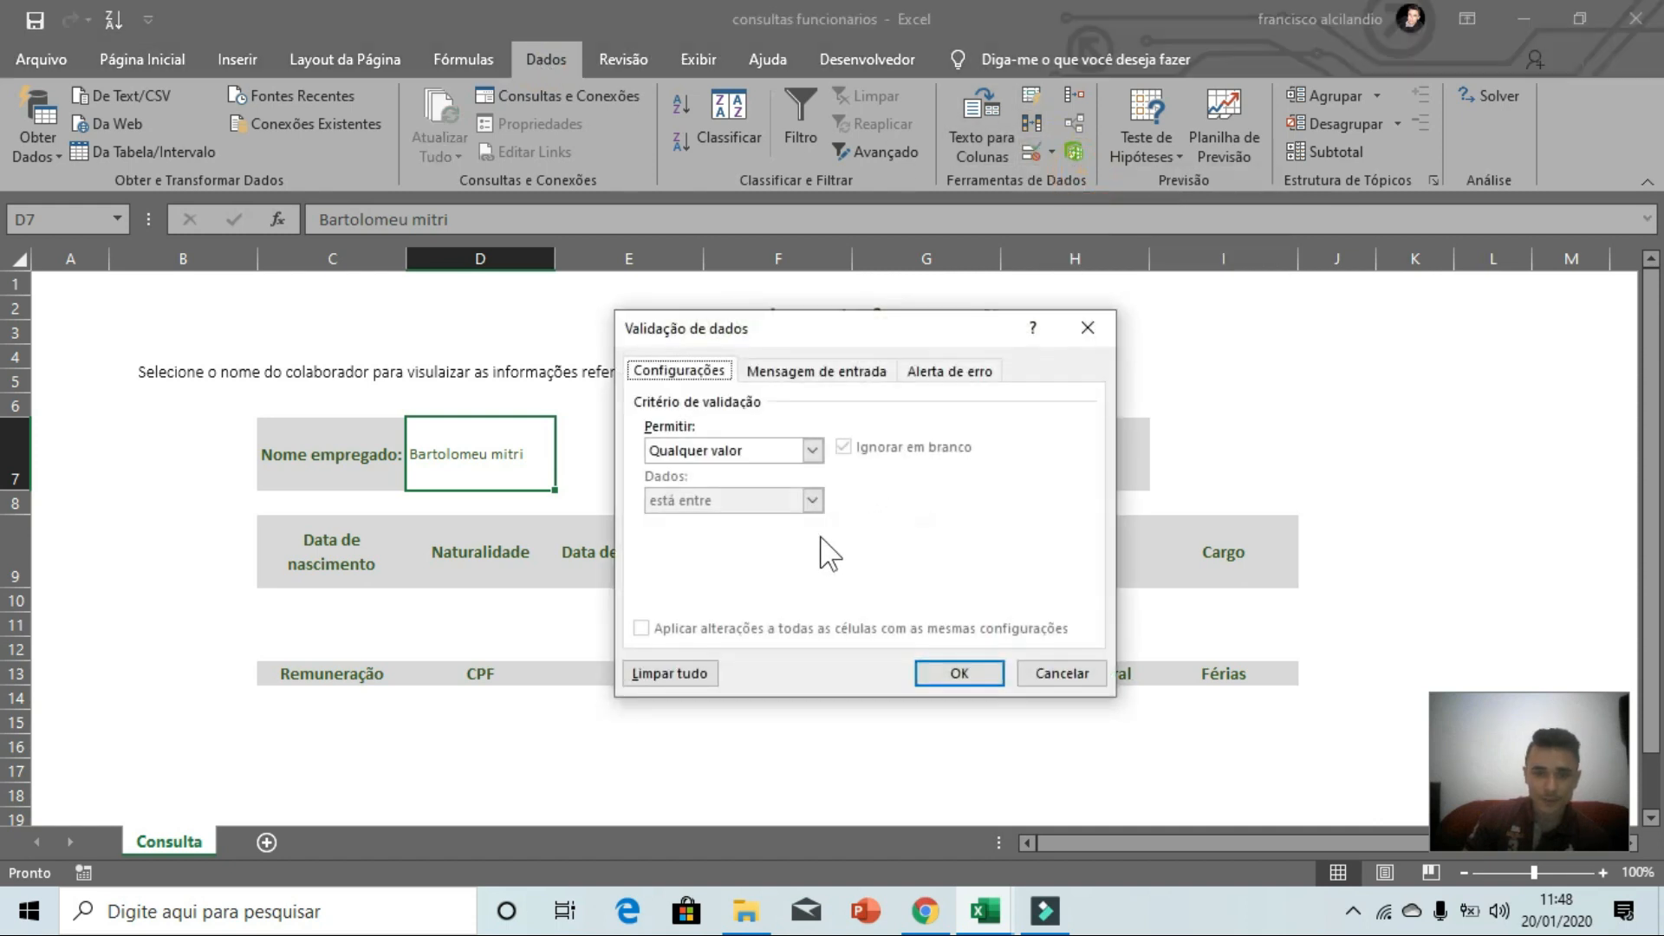
pyautogui.click(812, 451)
pyautogui.click(729, 521)
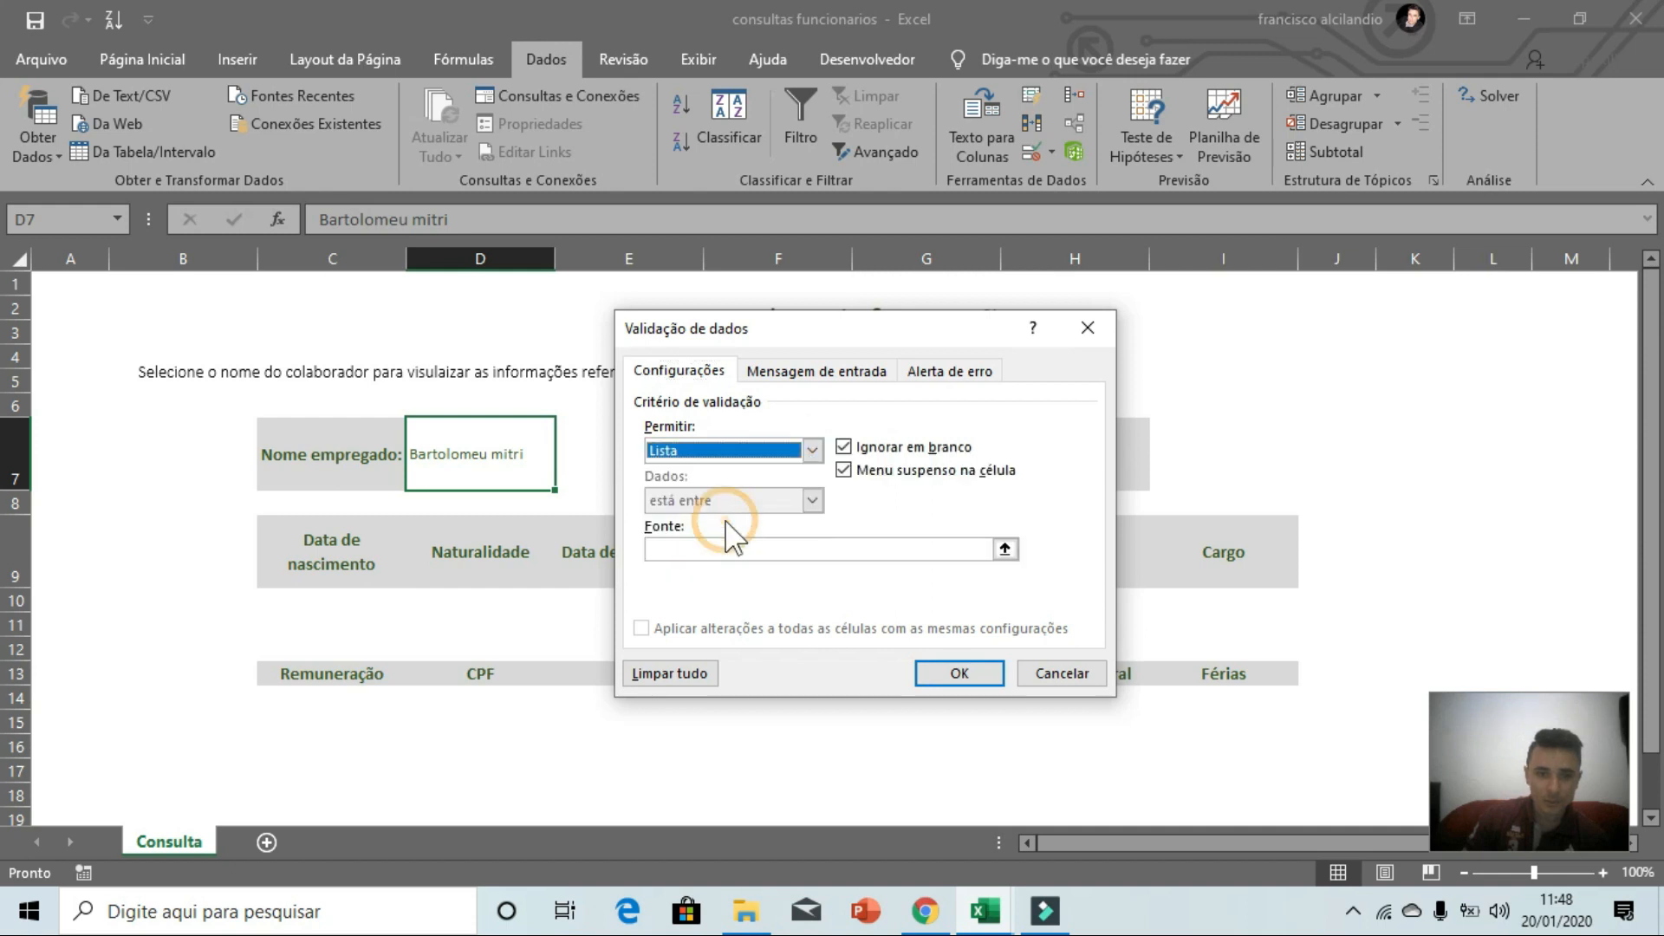
pyautogui.click(785, 549)
# - Try to use the employee name column of the cadastro de funcionários workbook as the validation list source, and cancel the validation dialog
pyautogui.click(1005, 549)
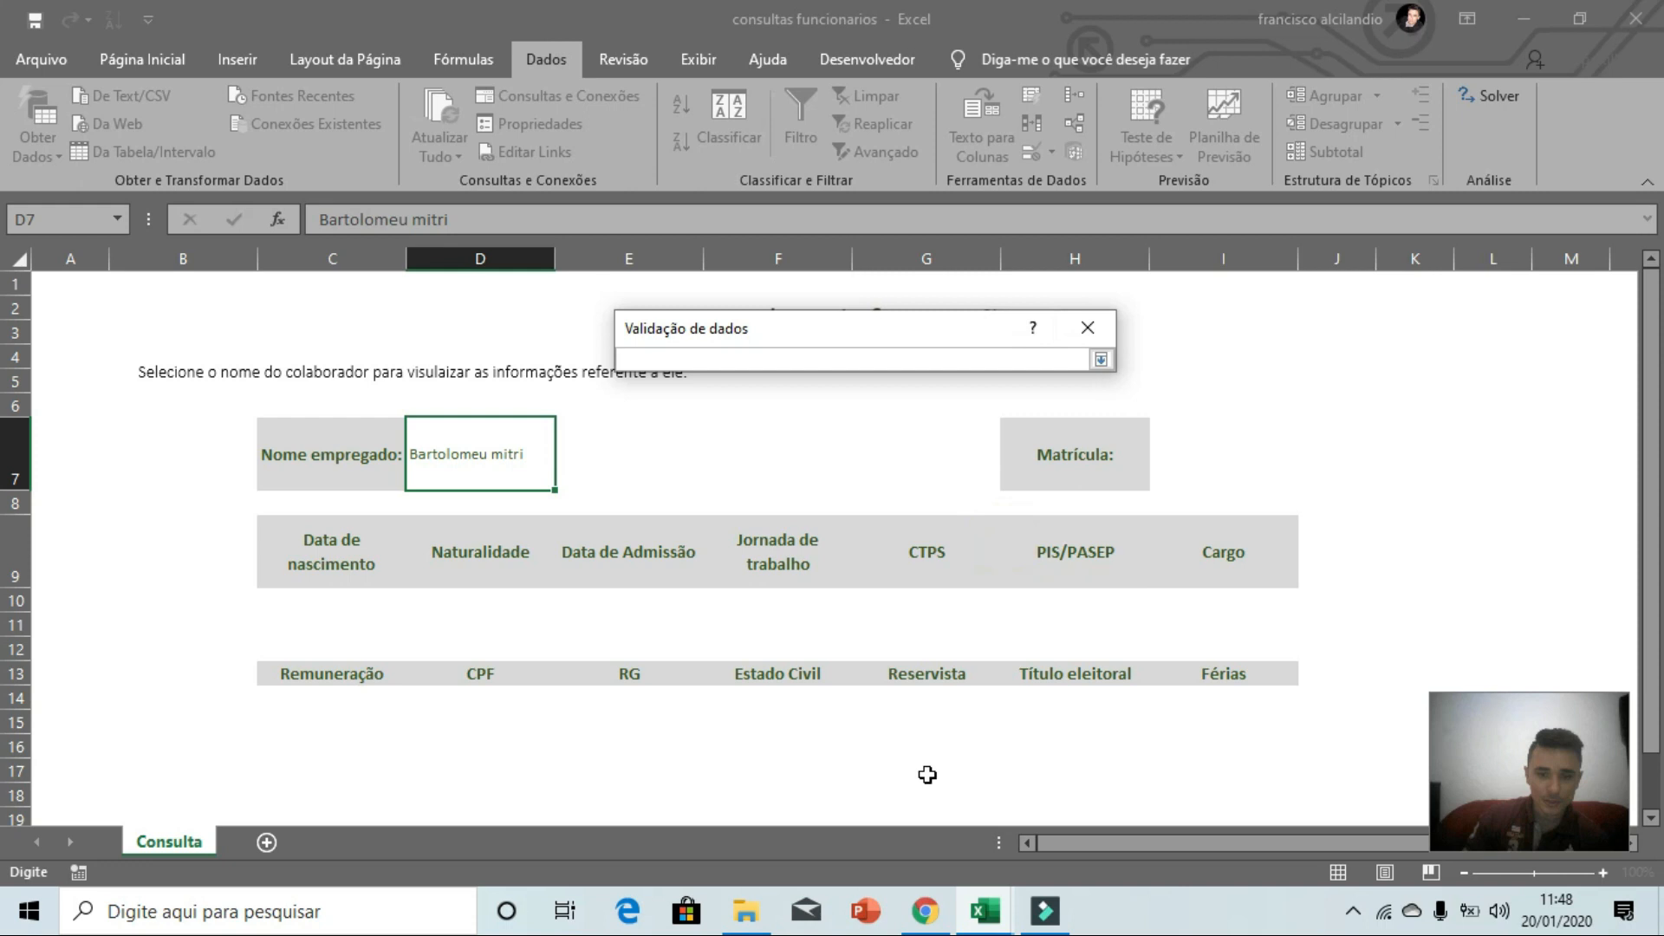
pyautogui.moveTo(985, 930)
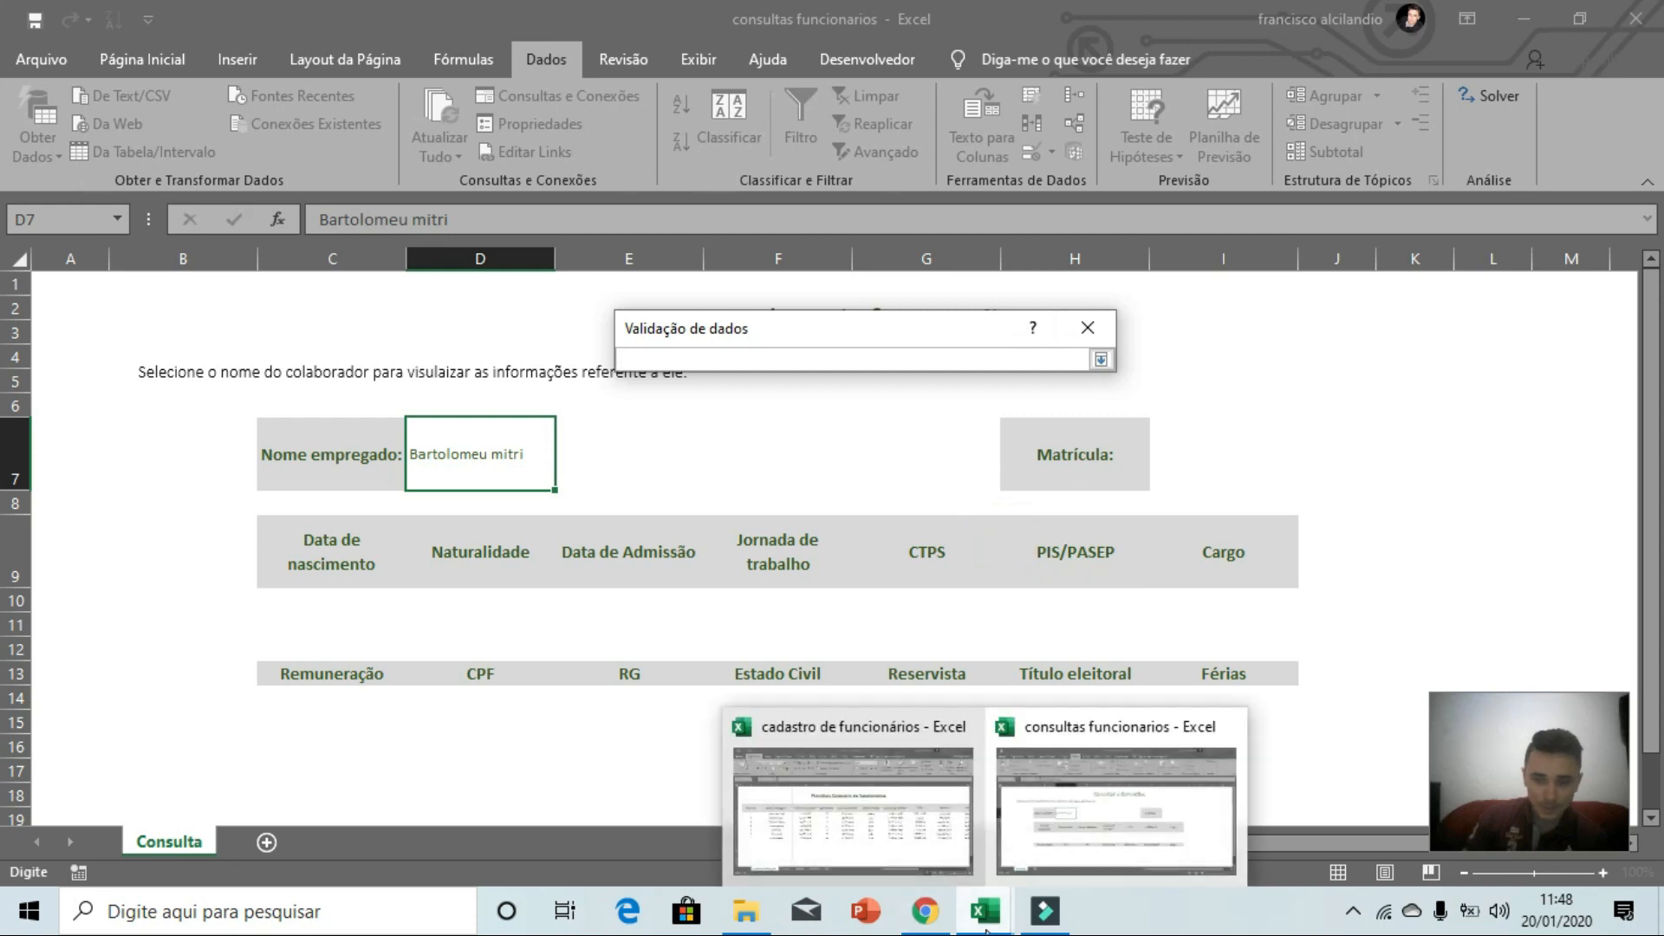
pyautogui.click(890, 858)
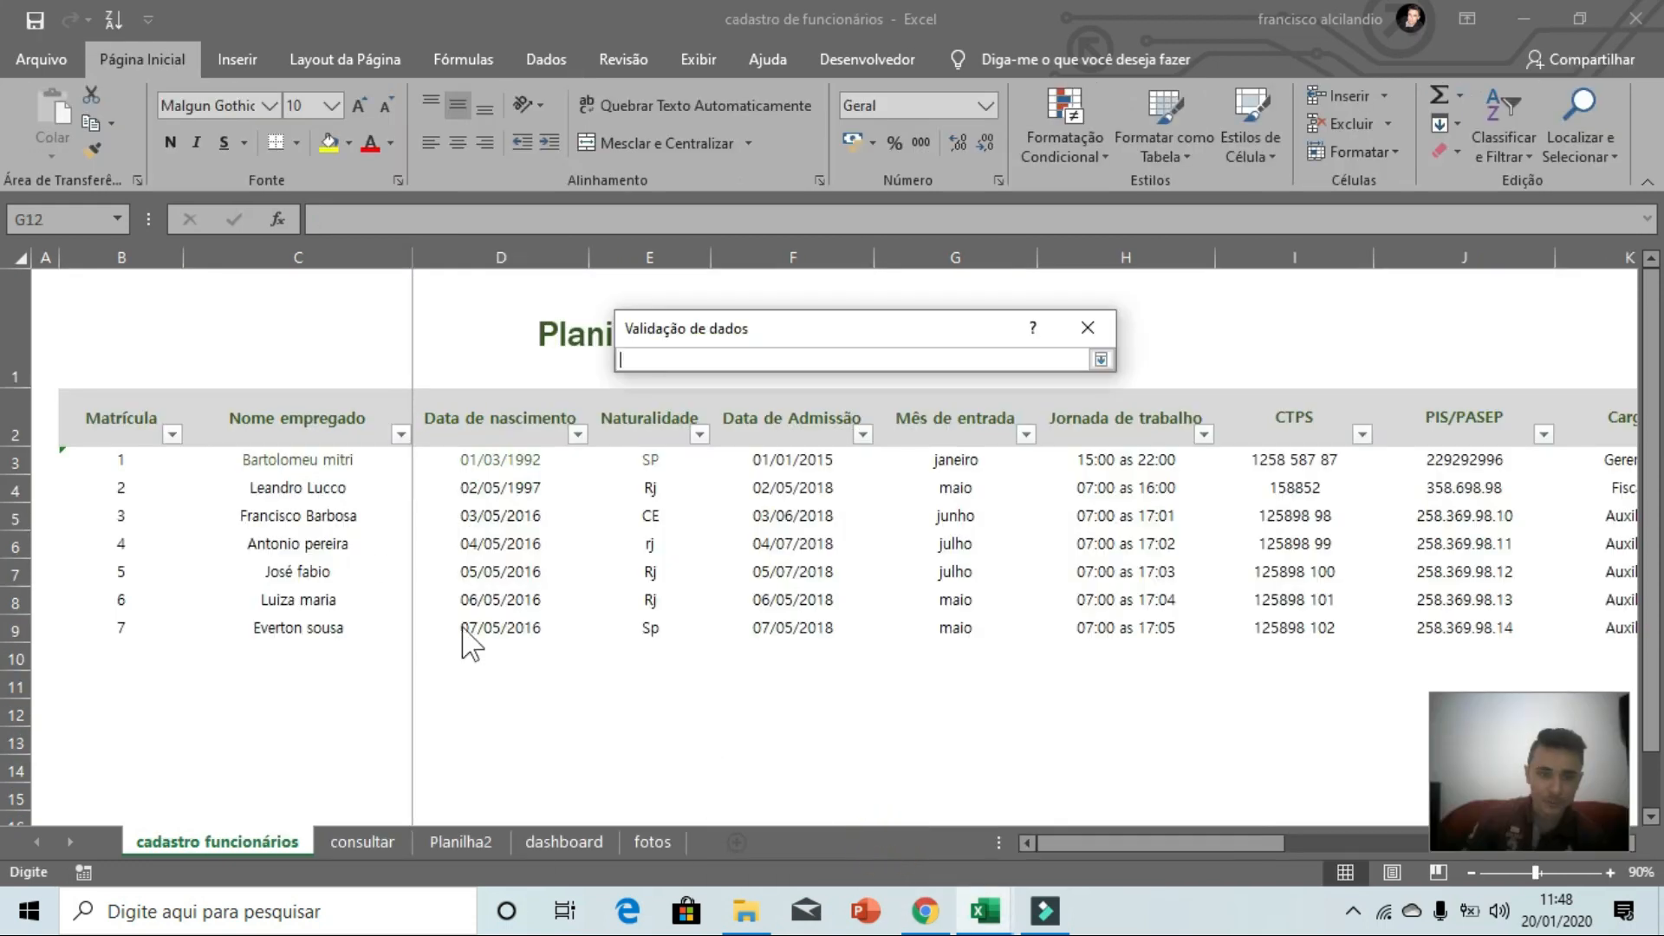
pyautogui.moveTo(309, 453); pyautogui.dragTo(304, 643)
pyautogui.click(303, 627)
pyautogui.click(1100, 360)
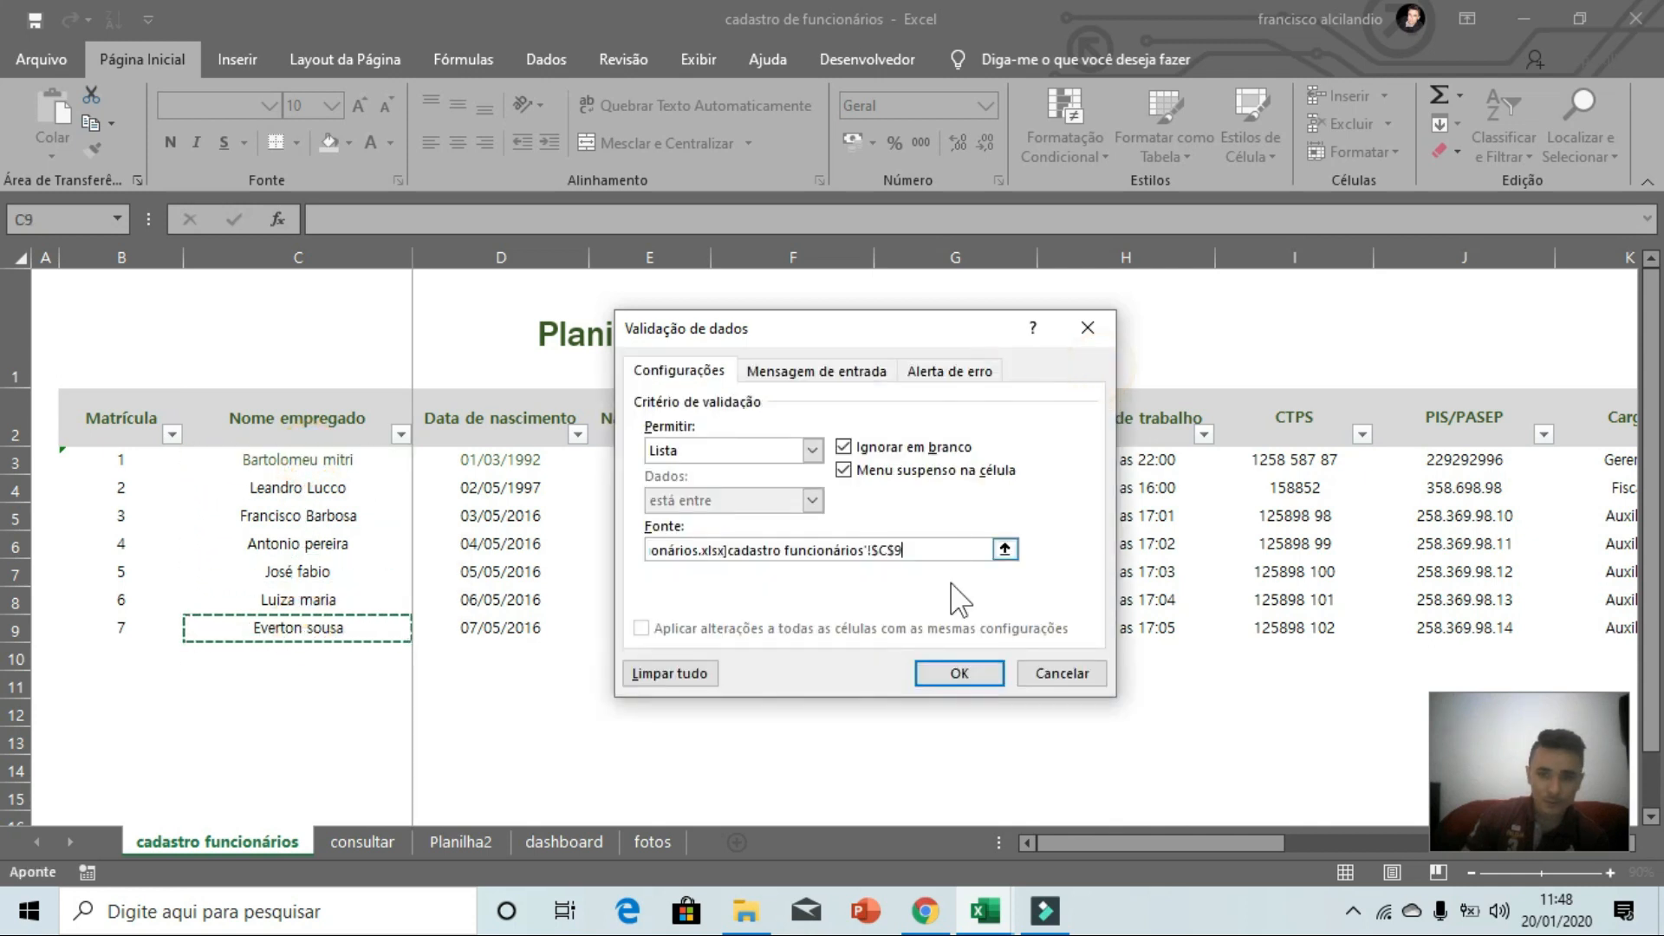
pyautogui.click(953, 667)
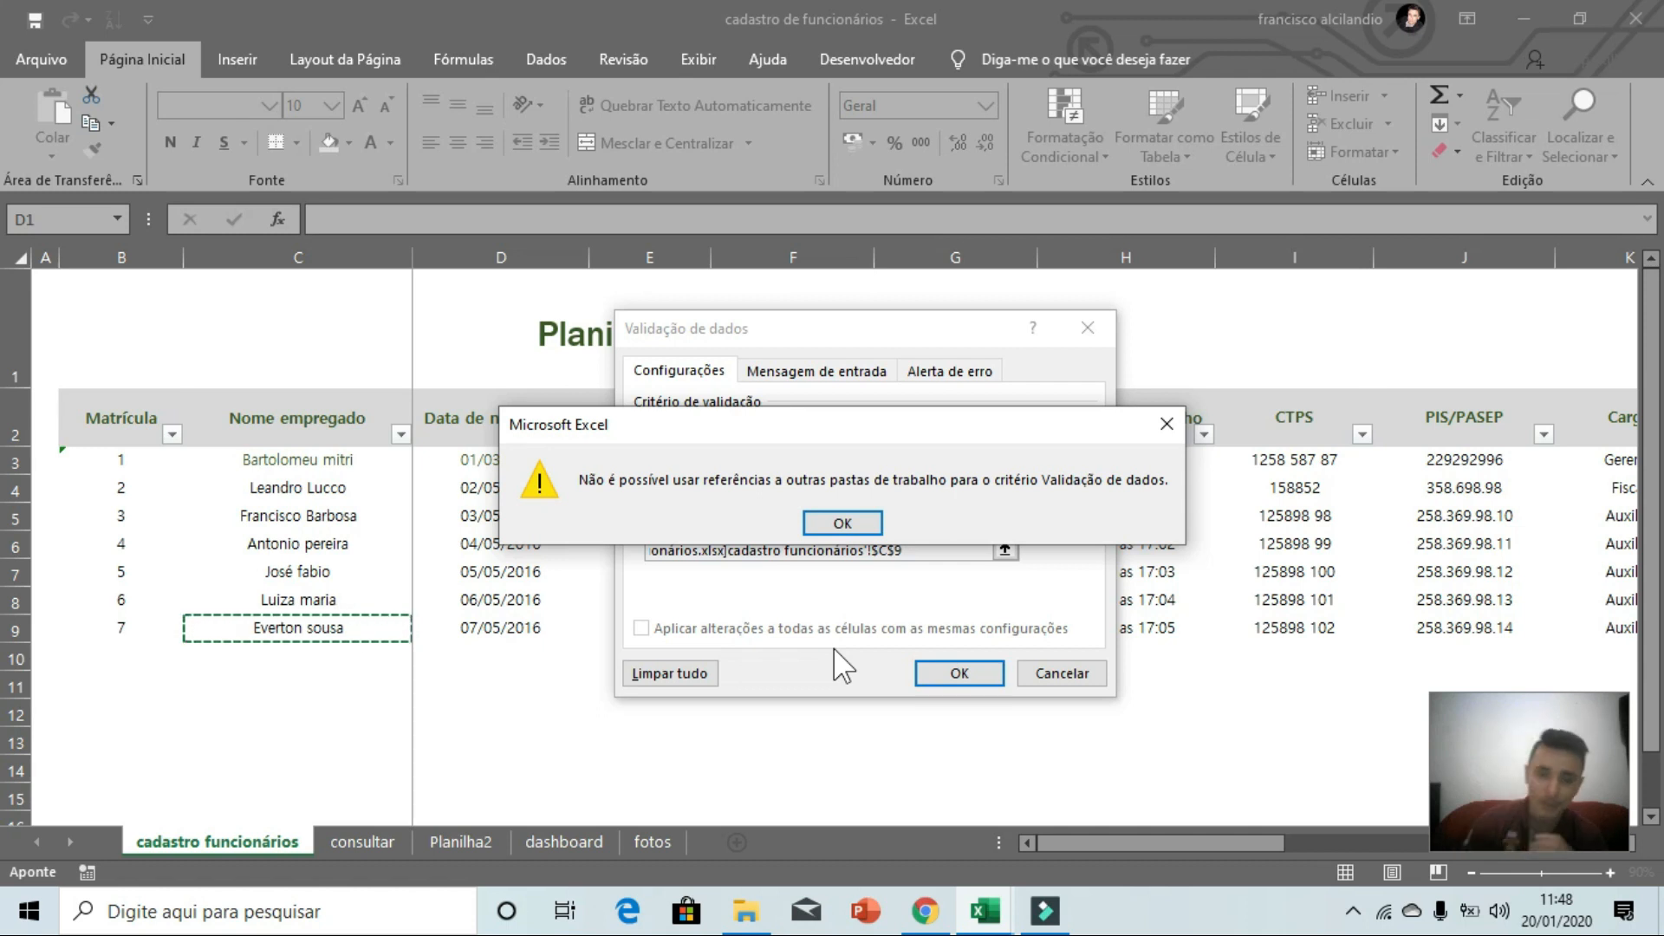
pyautogui.click(840, 523)
pyautogui.click(1060, 672)
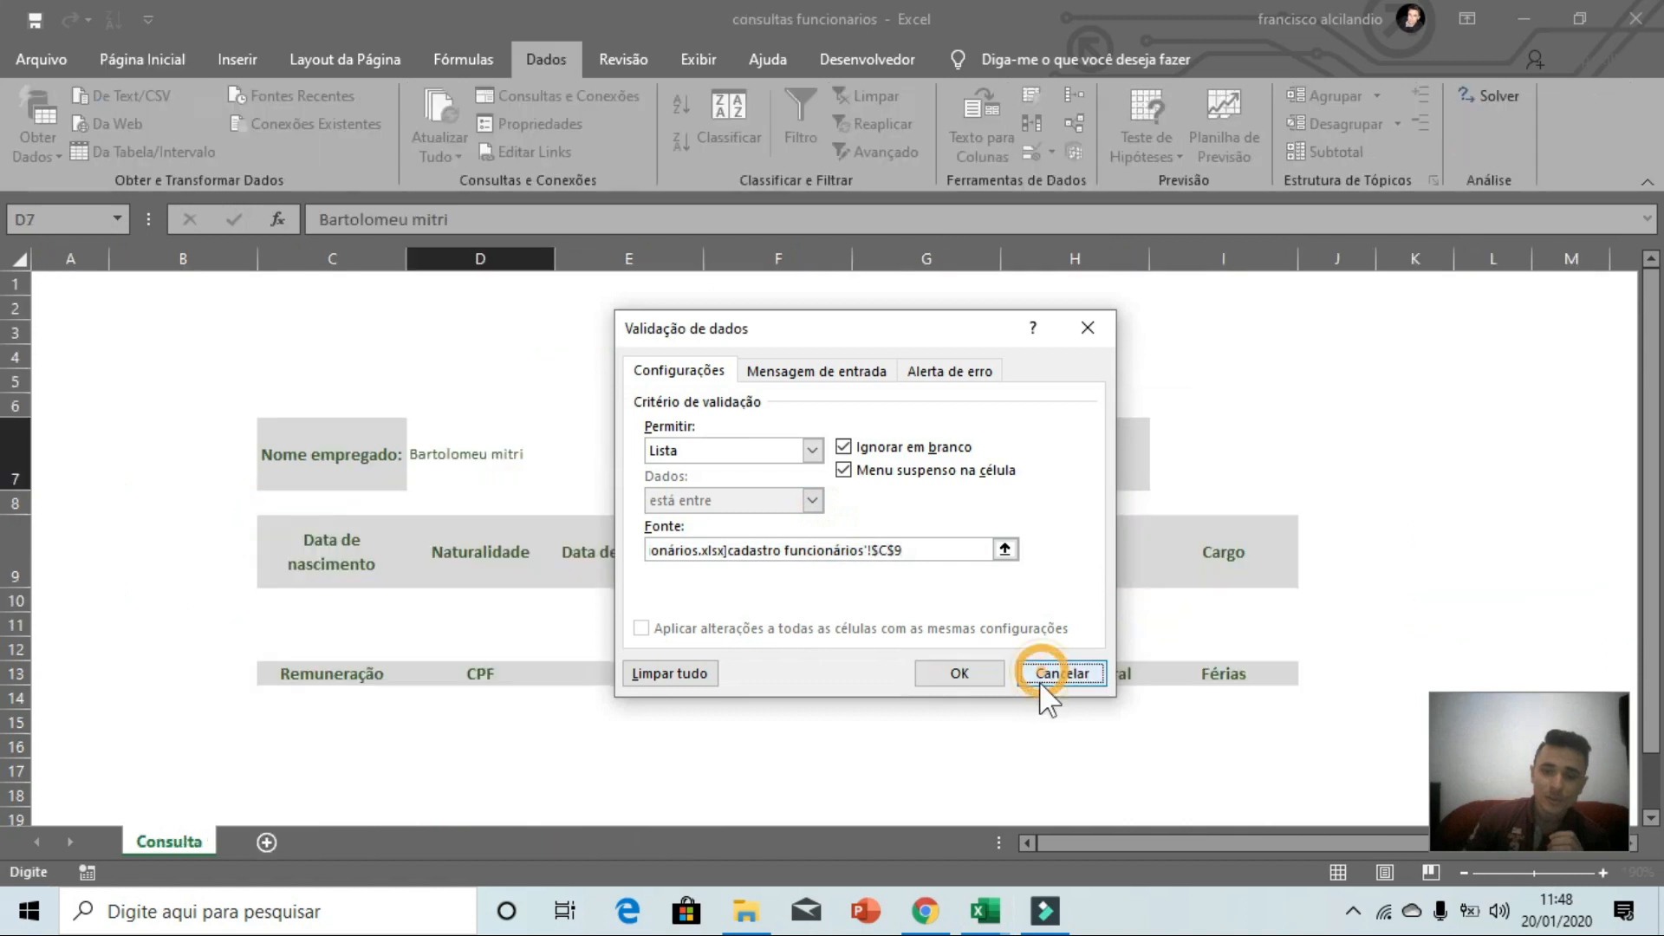
# - View the cadastro de funcionários workbook again and return to the consultas funcionarios workbook
pyautogui.click(875, 718)
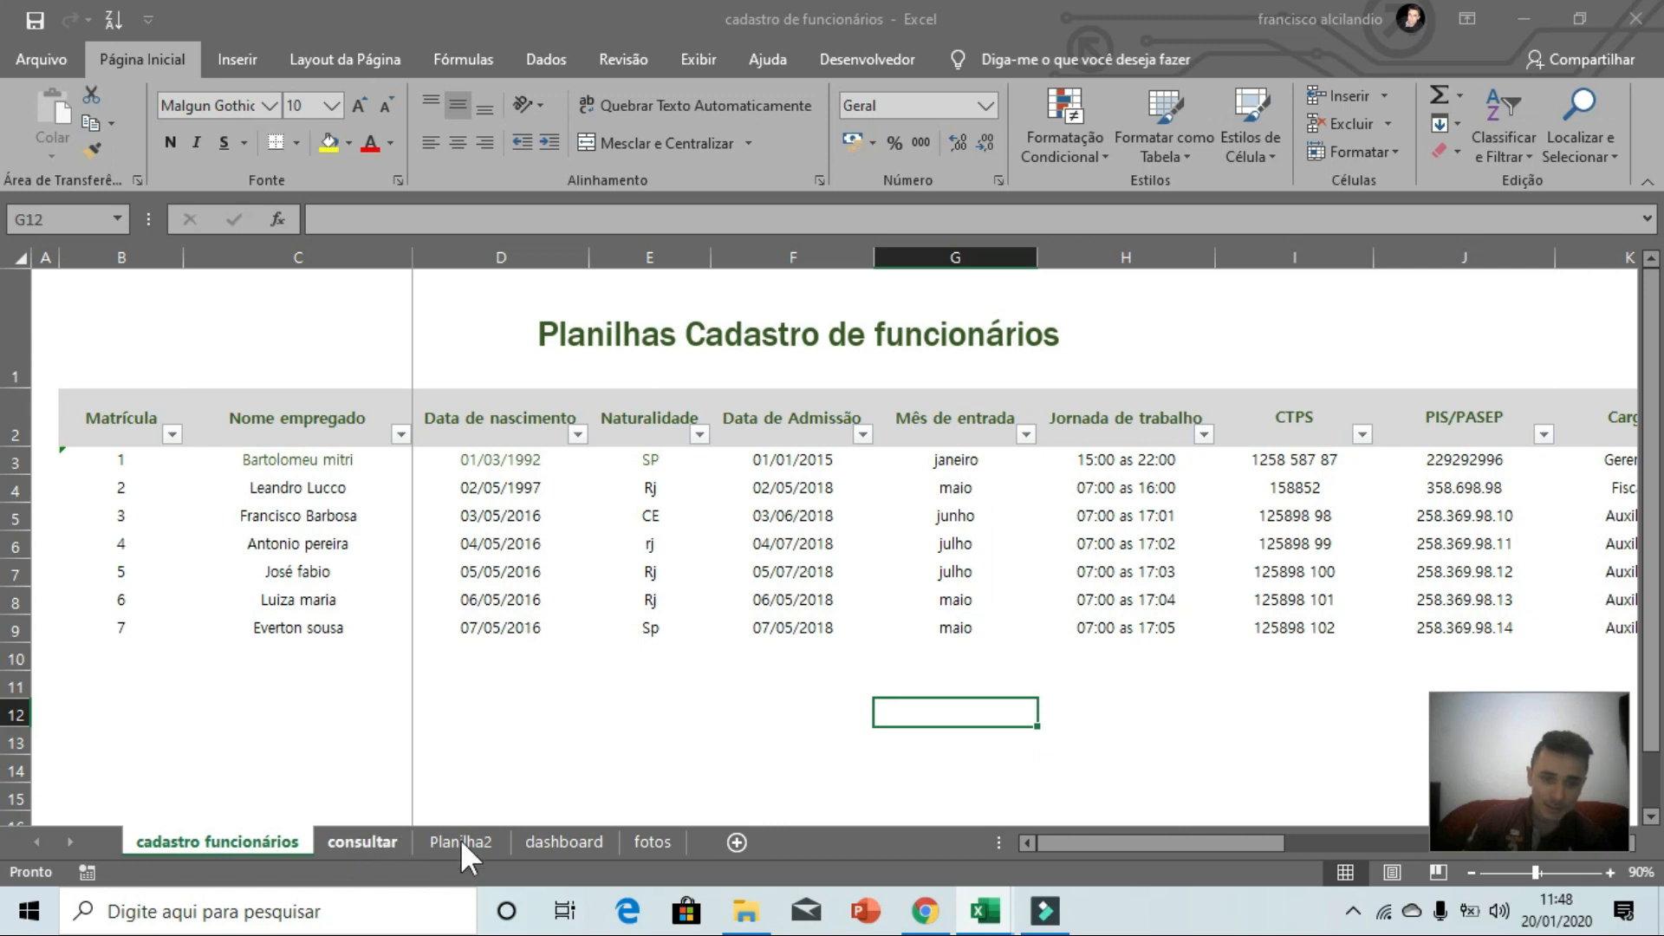
pyautogui.moveTo(985, 917)
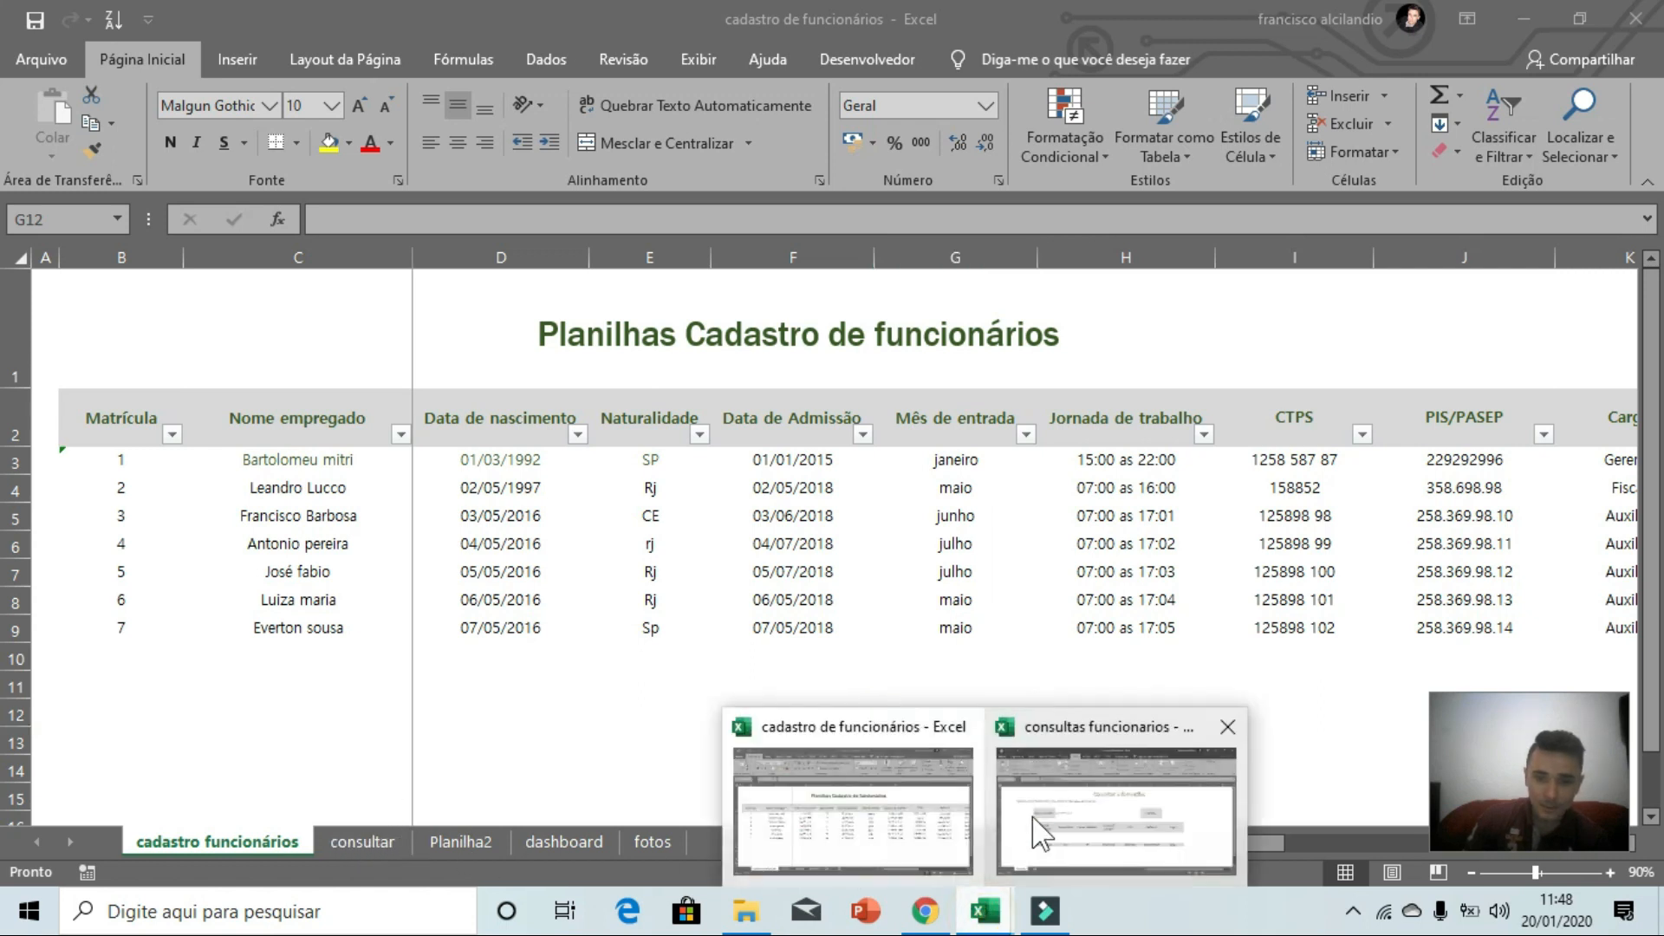
pyautogui.click(1131, 793)
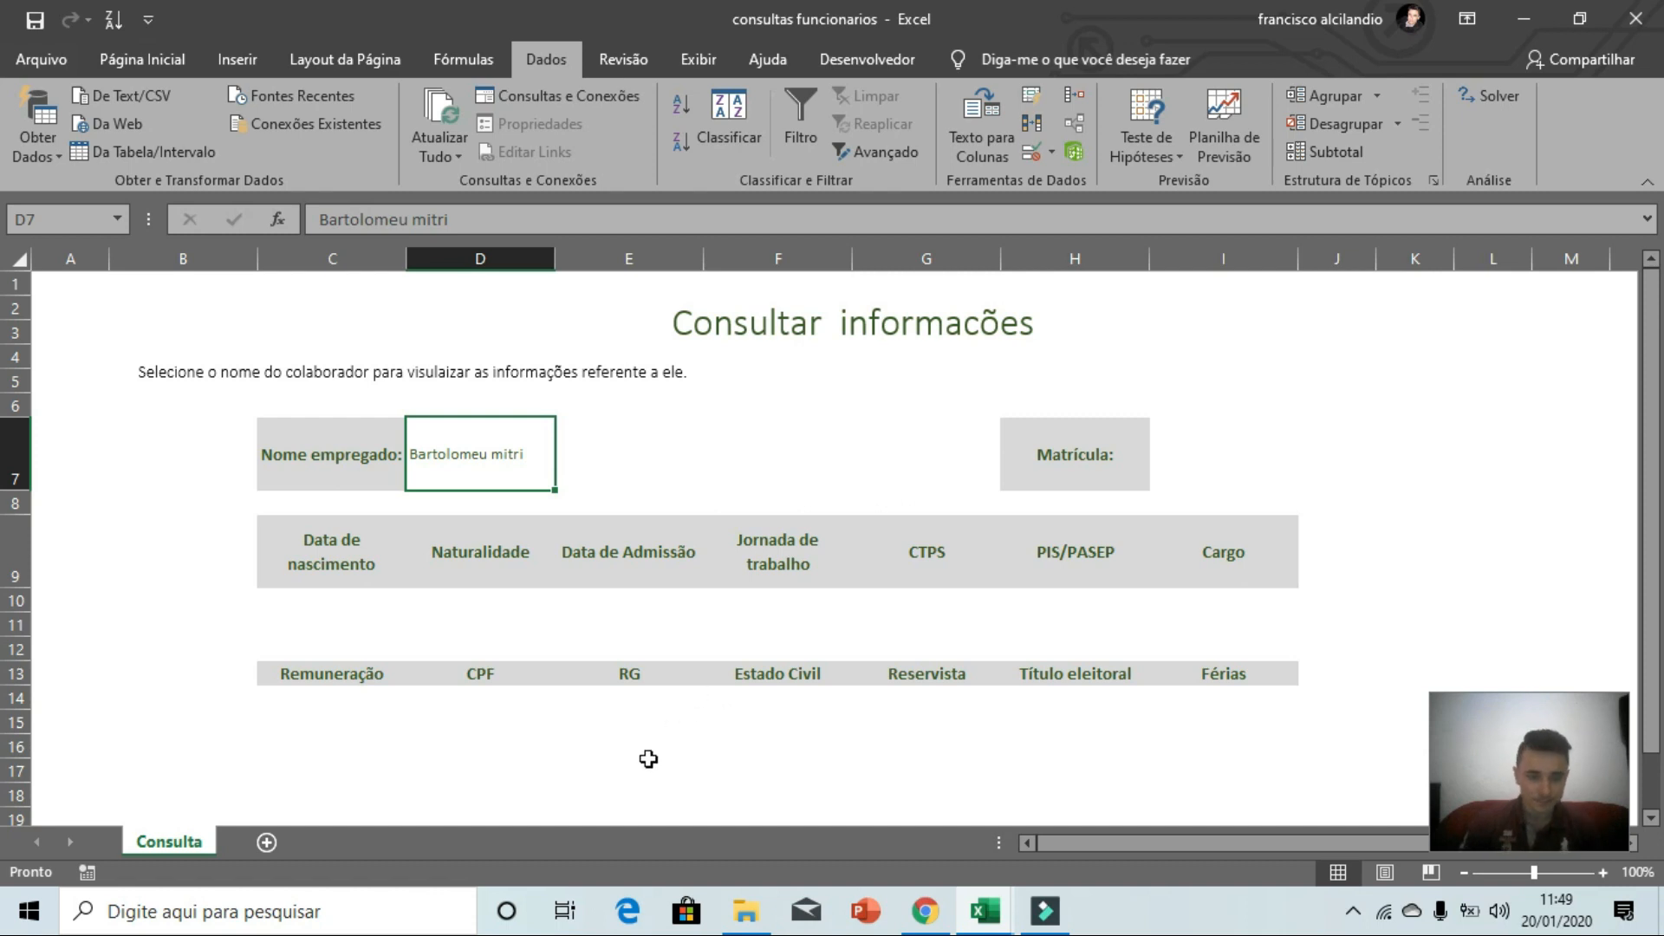
# - Start a data import from an Excel workbook file, with empty cell E16 selected on the Consulta sheet
pyautogui.click(604, 742)
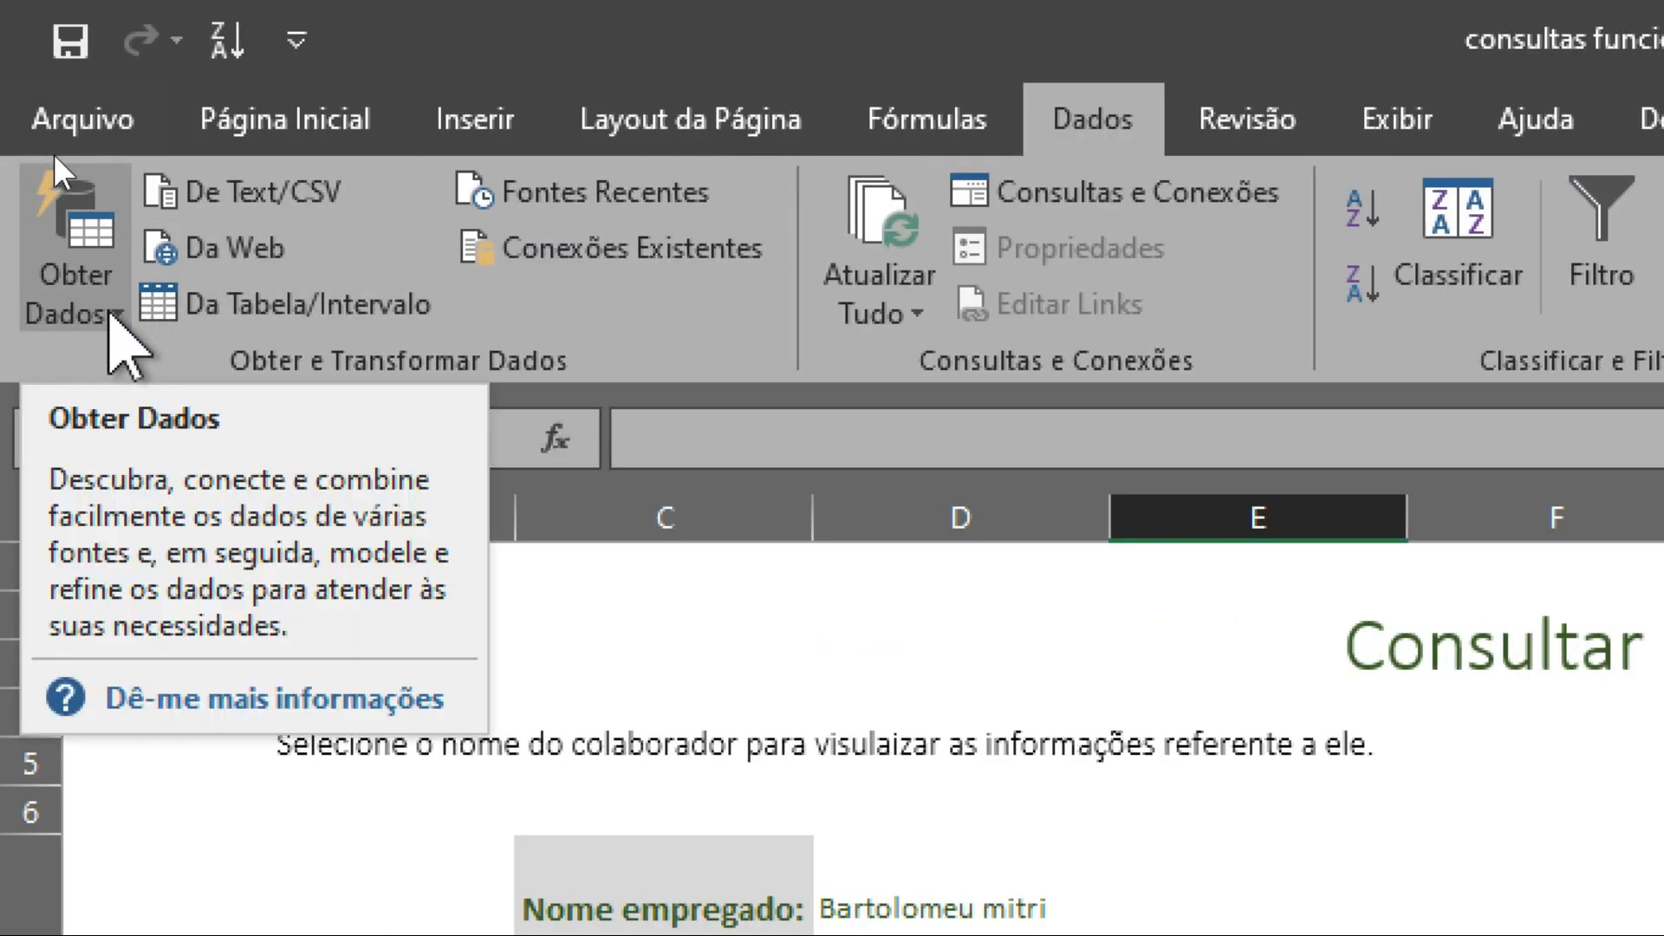
pyautogui.click(111, 316)
pyautogui.moveTo(148, 398)
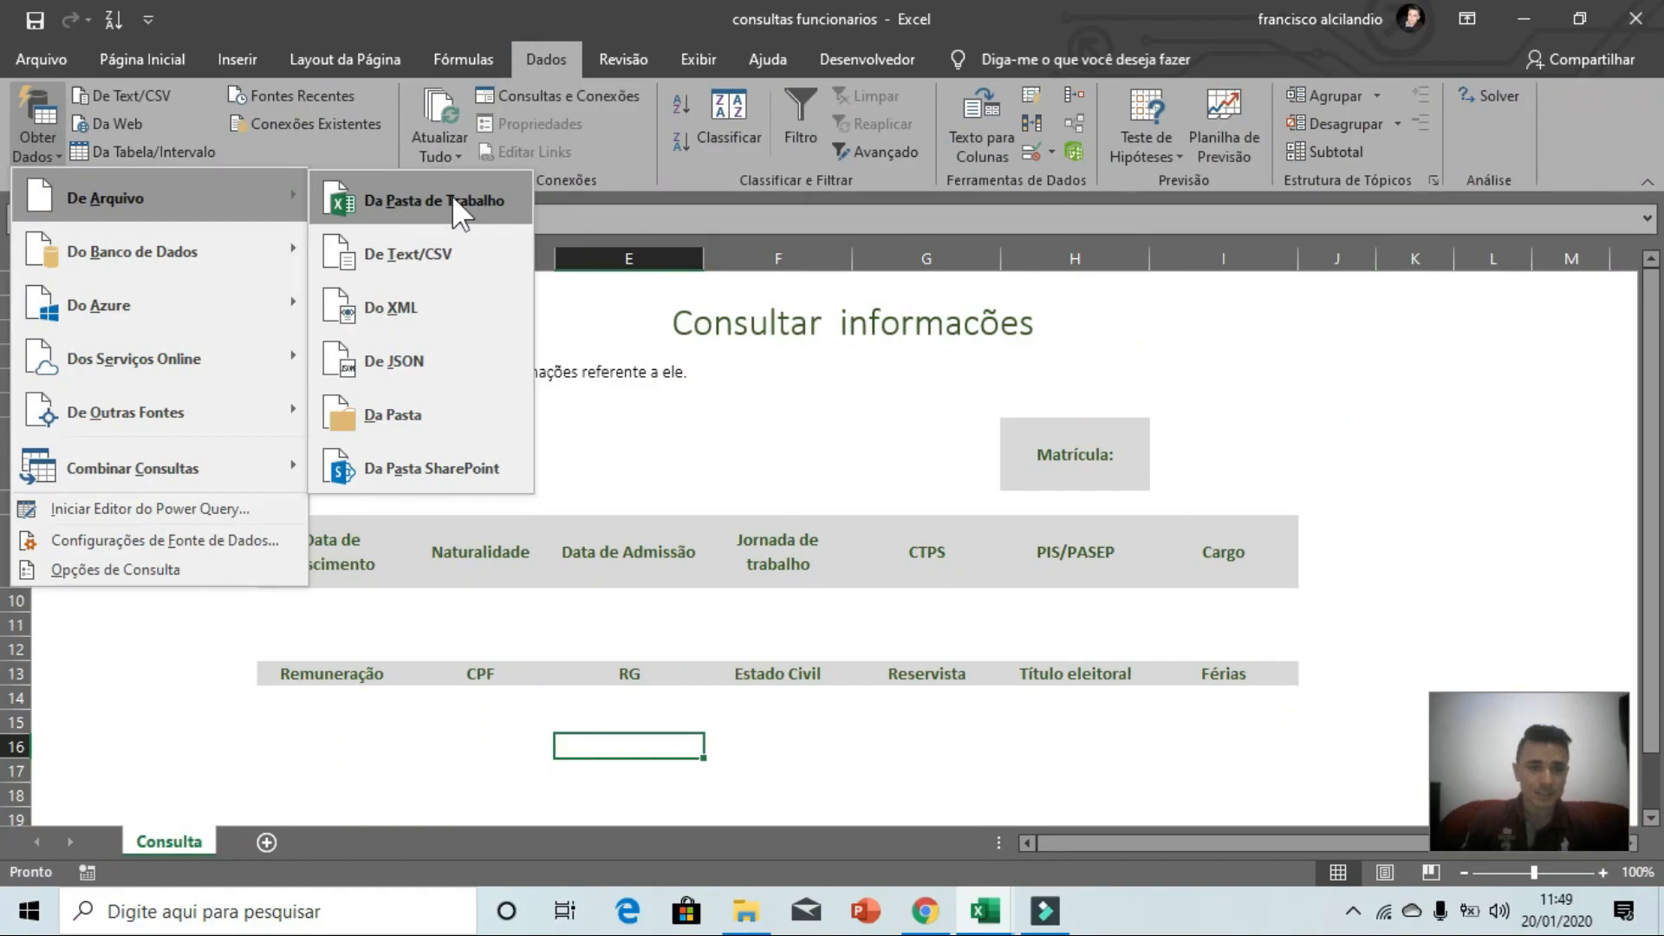
pyautogui.click(450, 198)
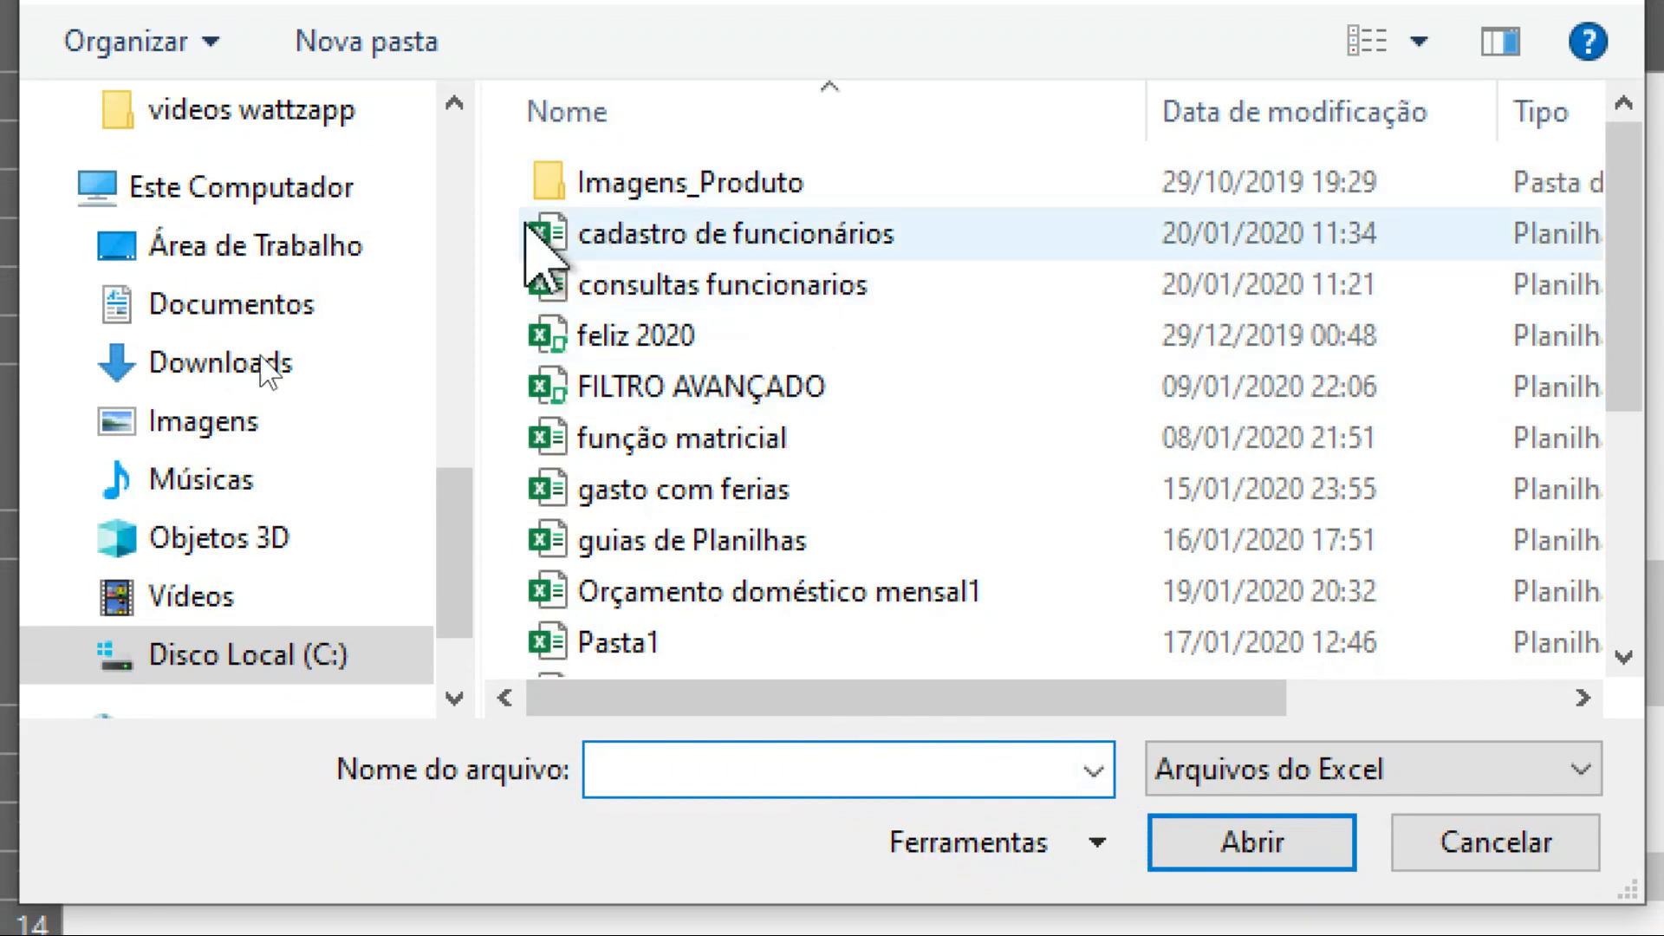
# - Browse to the Planilhas diversas folder in Área de Trabalho and import the cadastro de funcionários workbook
pyautogui.moveTo(429, 518); pyautogui.dragTo(427, 205)
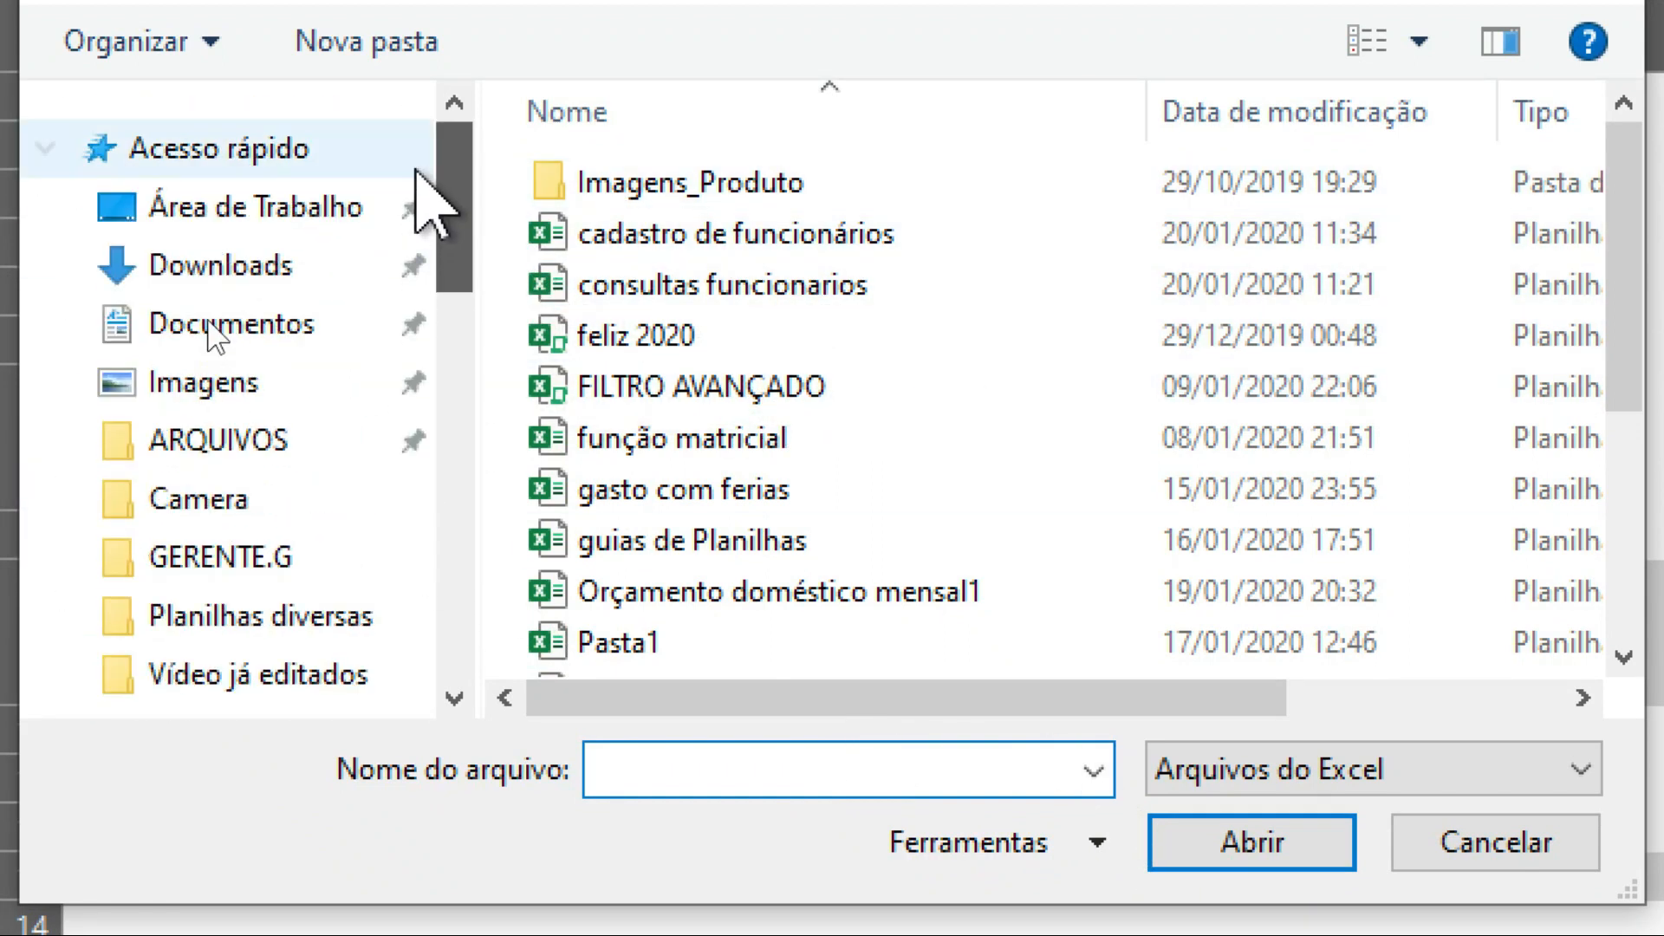
pyautogui.click(316, 217)
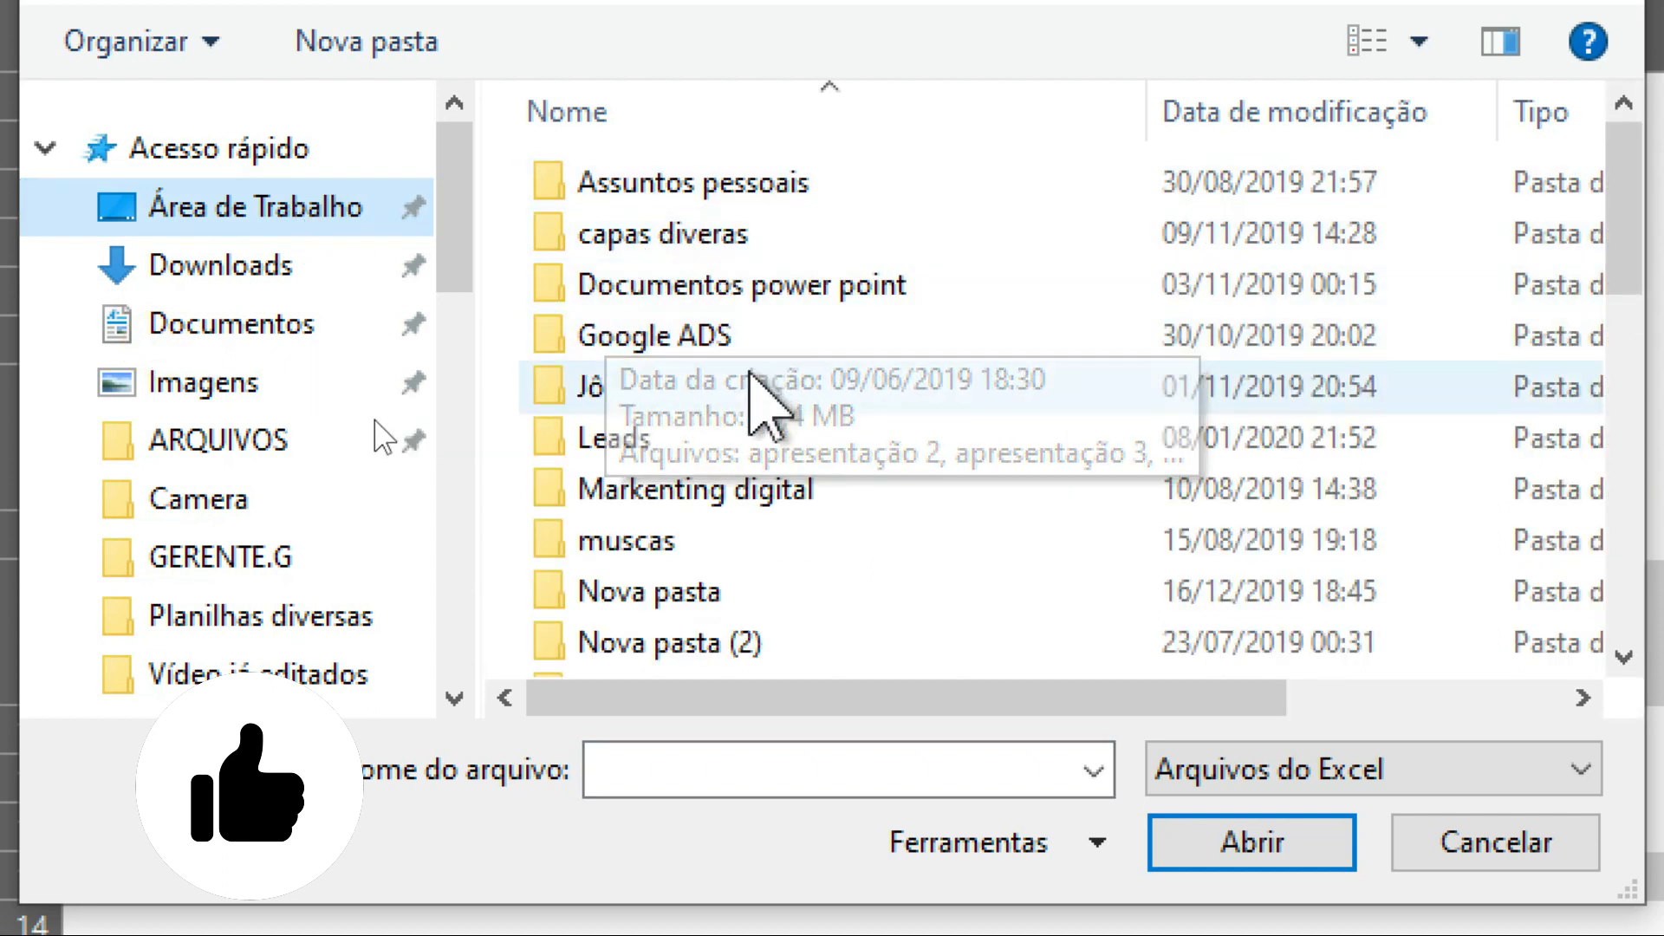
pyautogui.scroll(-1, 729, 260)
pyautogui.scroll(-4, 726, 270)
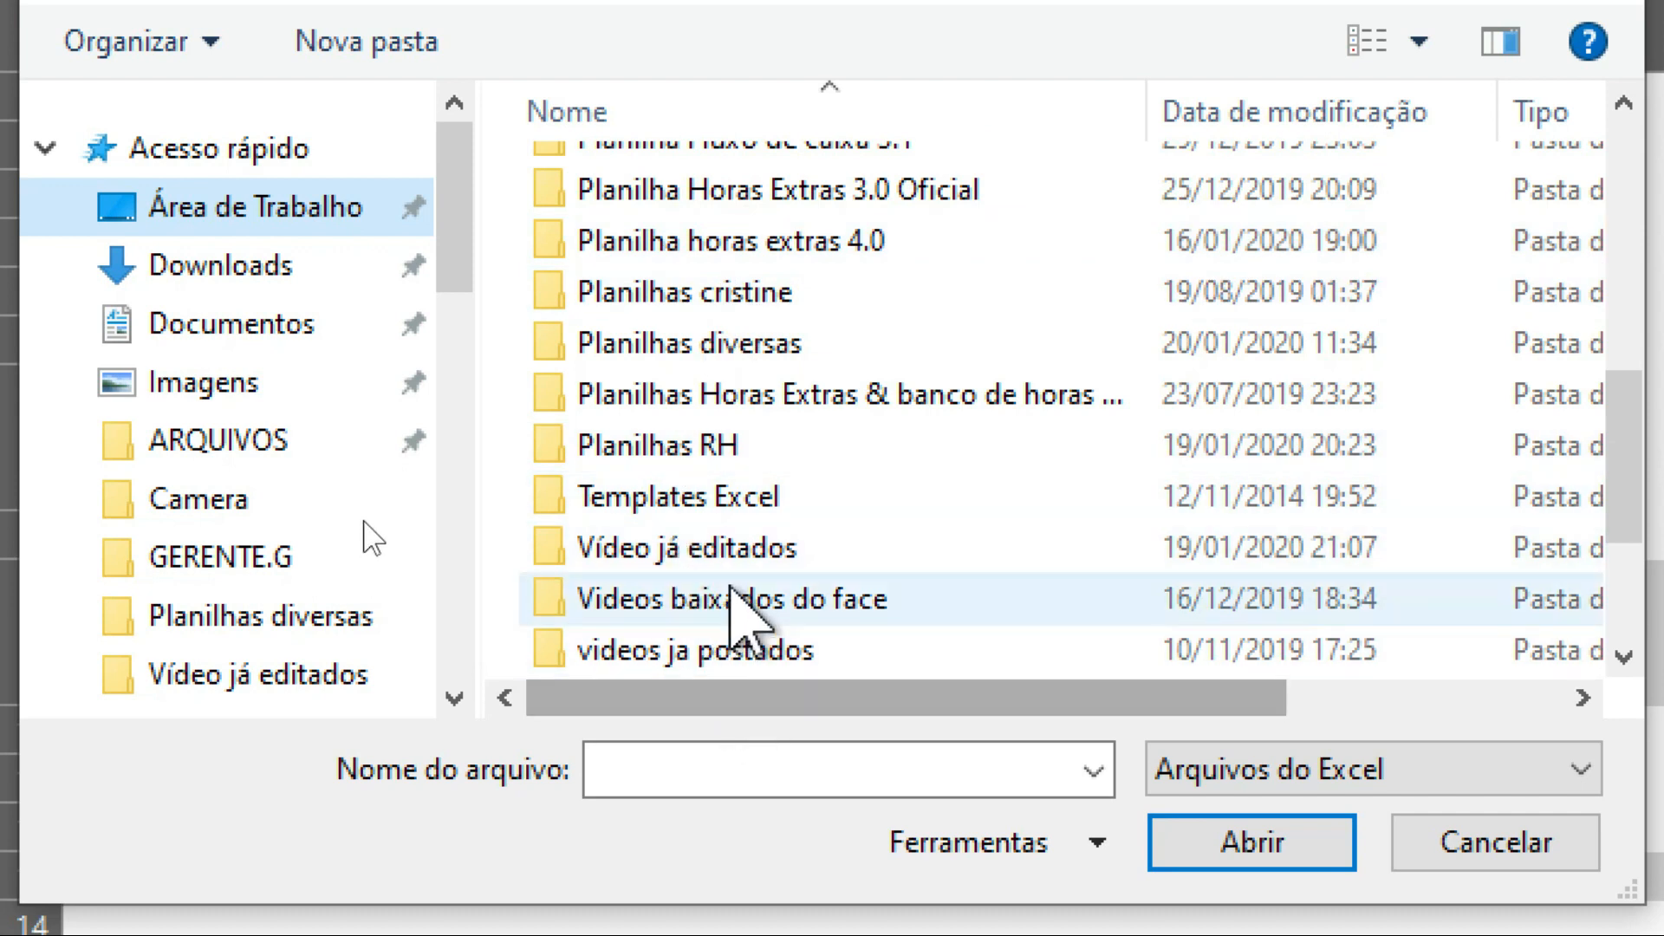
pyautogui.scroll(2, 729, 563)
pyautogui.scroll(-1, 733, 572)
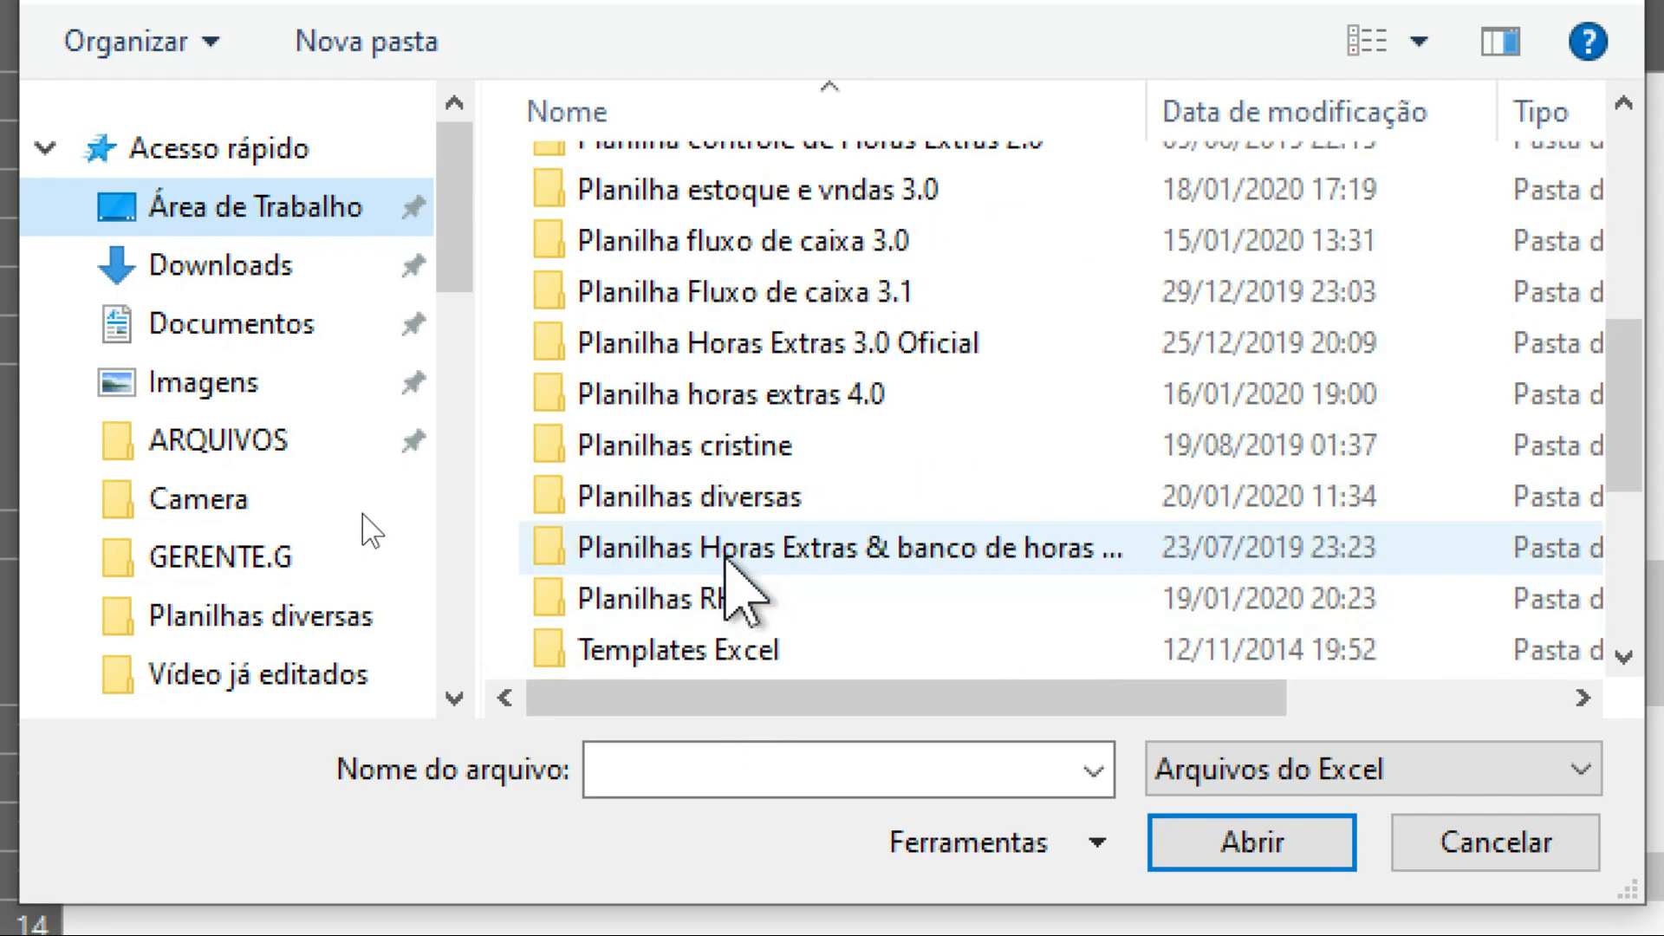
pyautogui.doubleClick(715, 497)
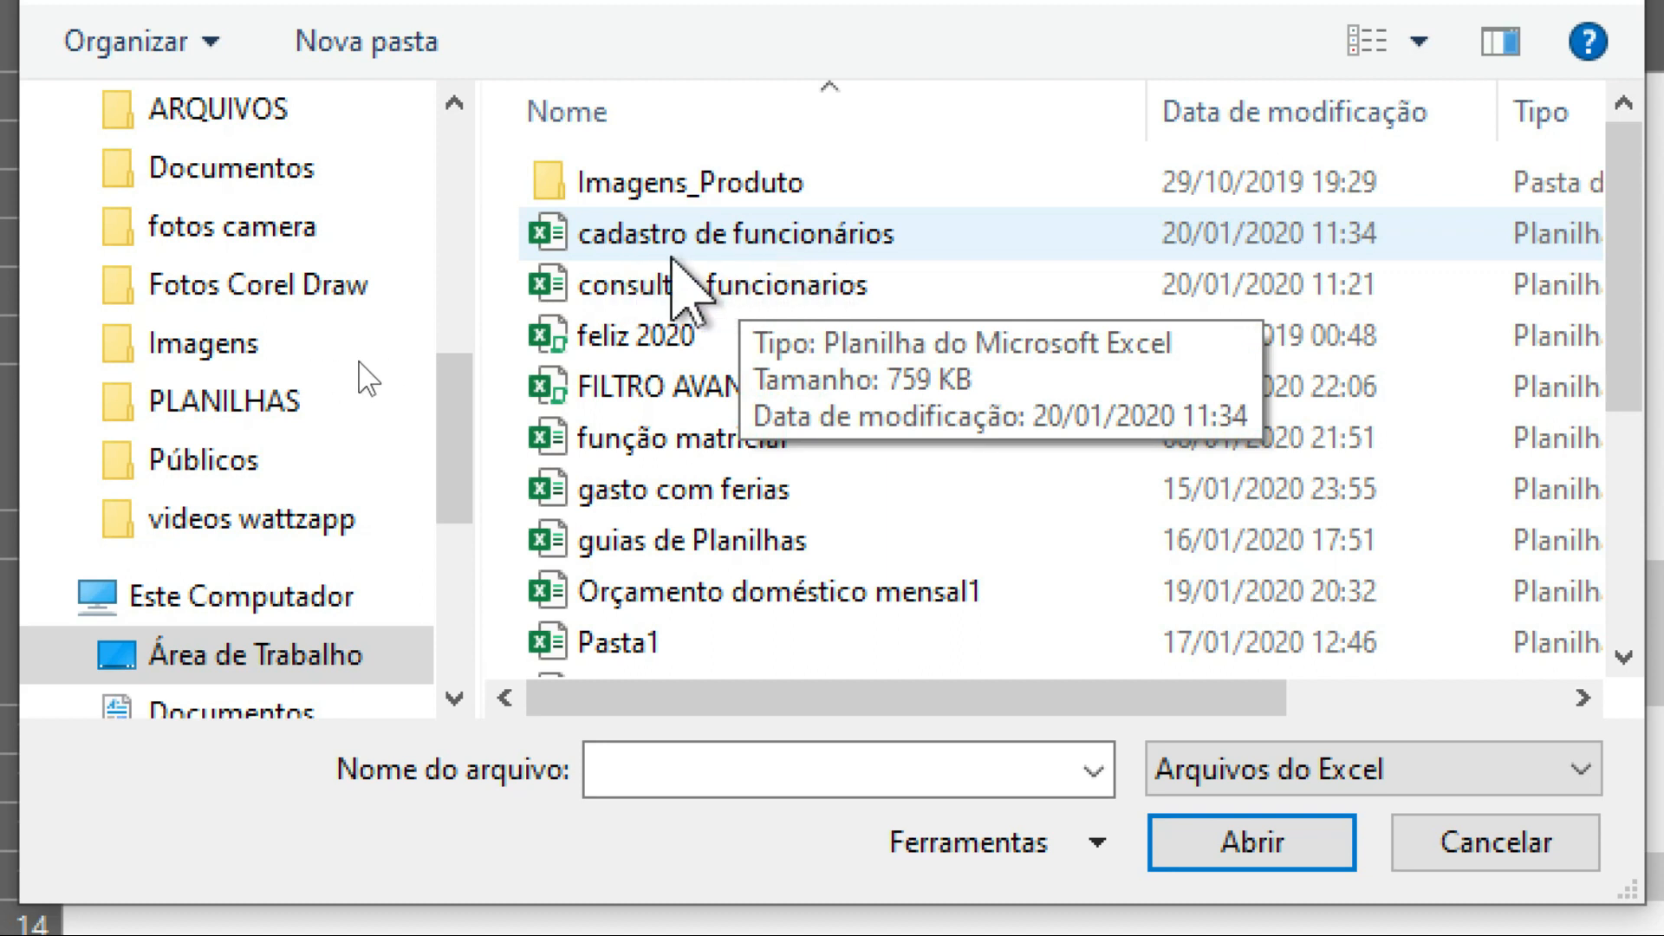
pyautogui.click(706, 233)
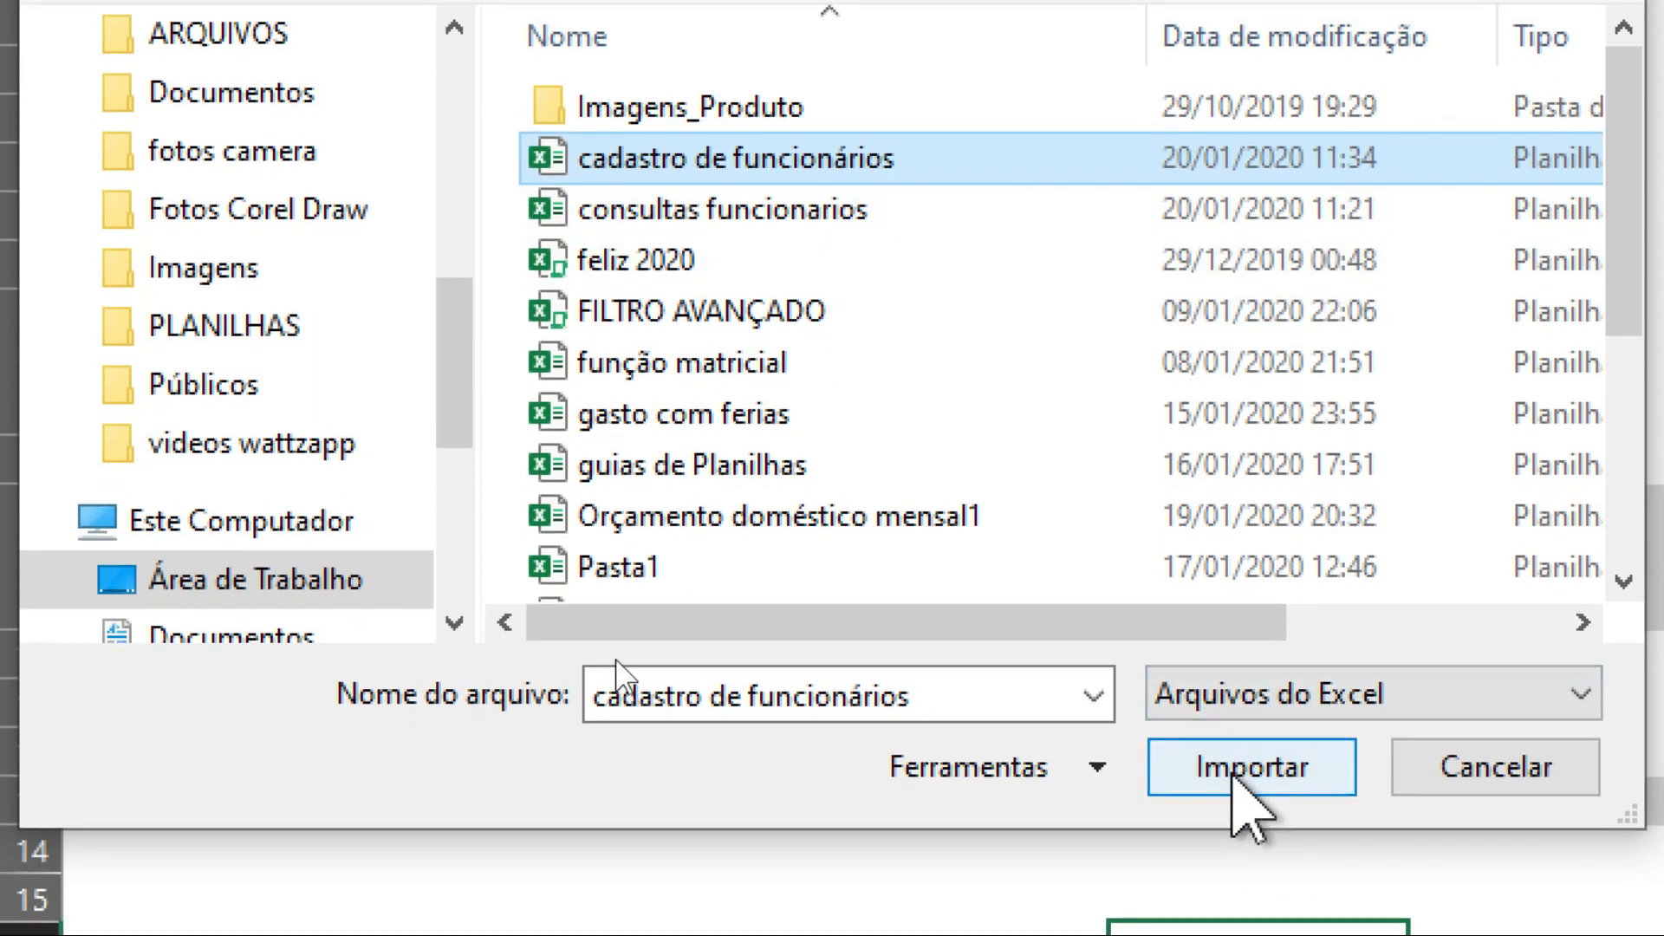
pyautogui.click(1225, 764)
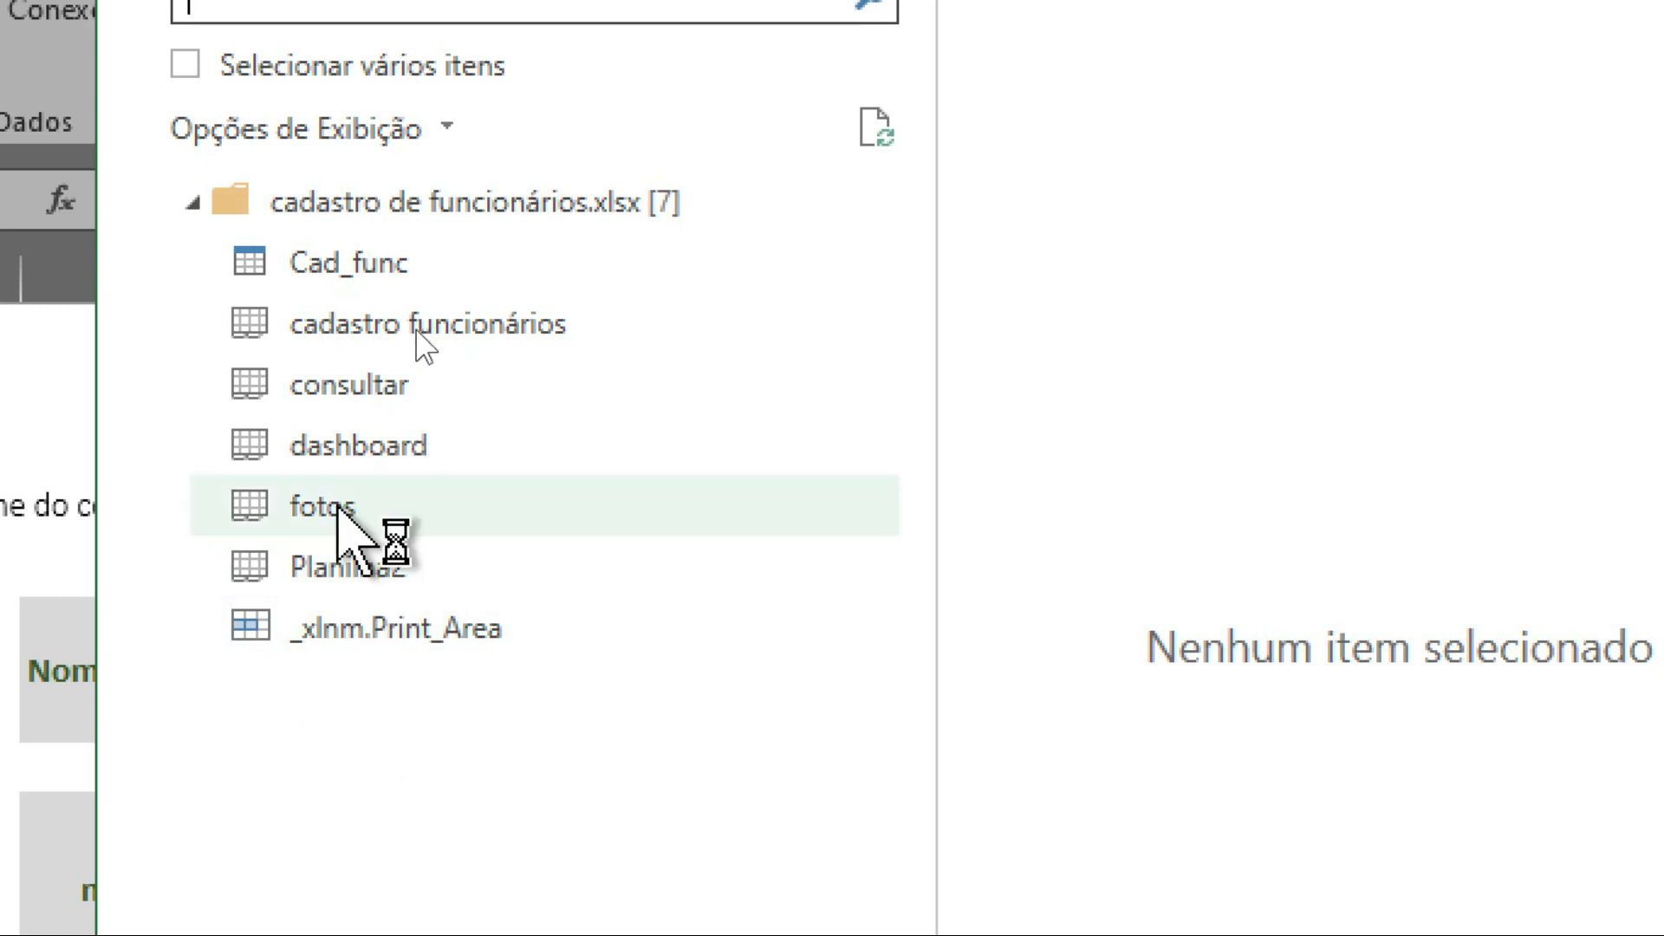
# - Choose the cadastro funcionários sheet as the item to import and look through its preview columns
pyautogui.click(448, 290)
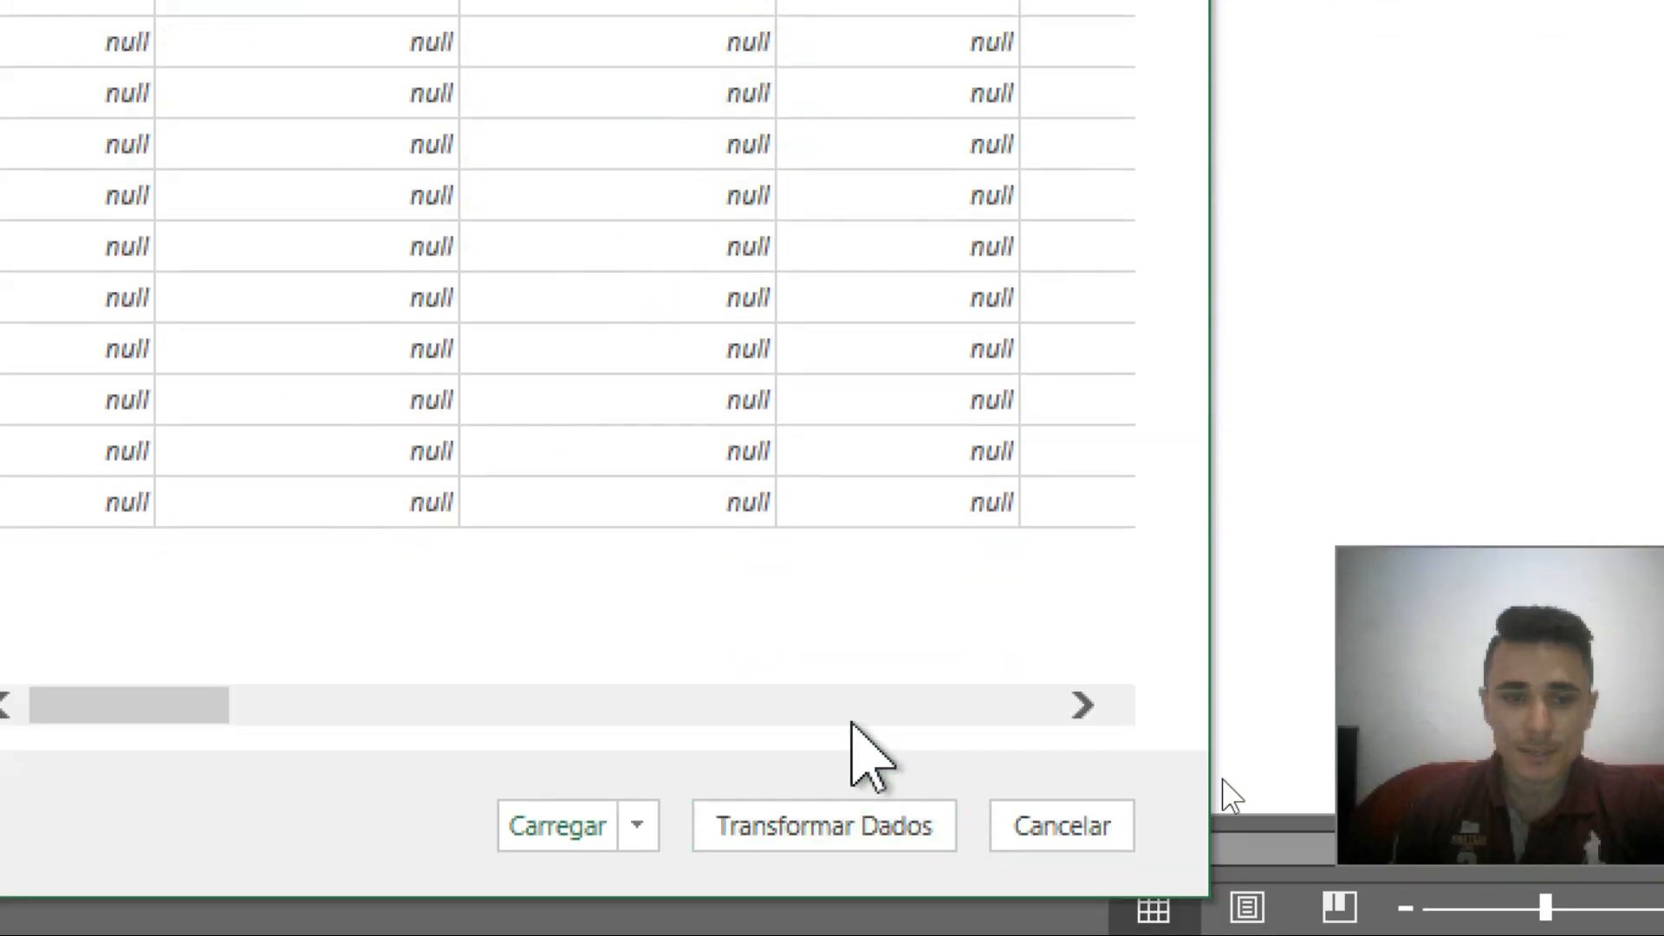
pyautogui.click(1082, 705)
pyautogui.click(1082, 705)
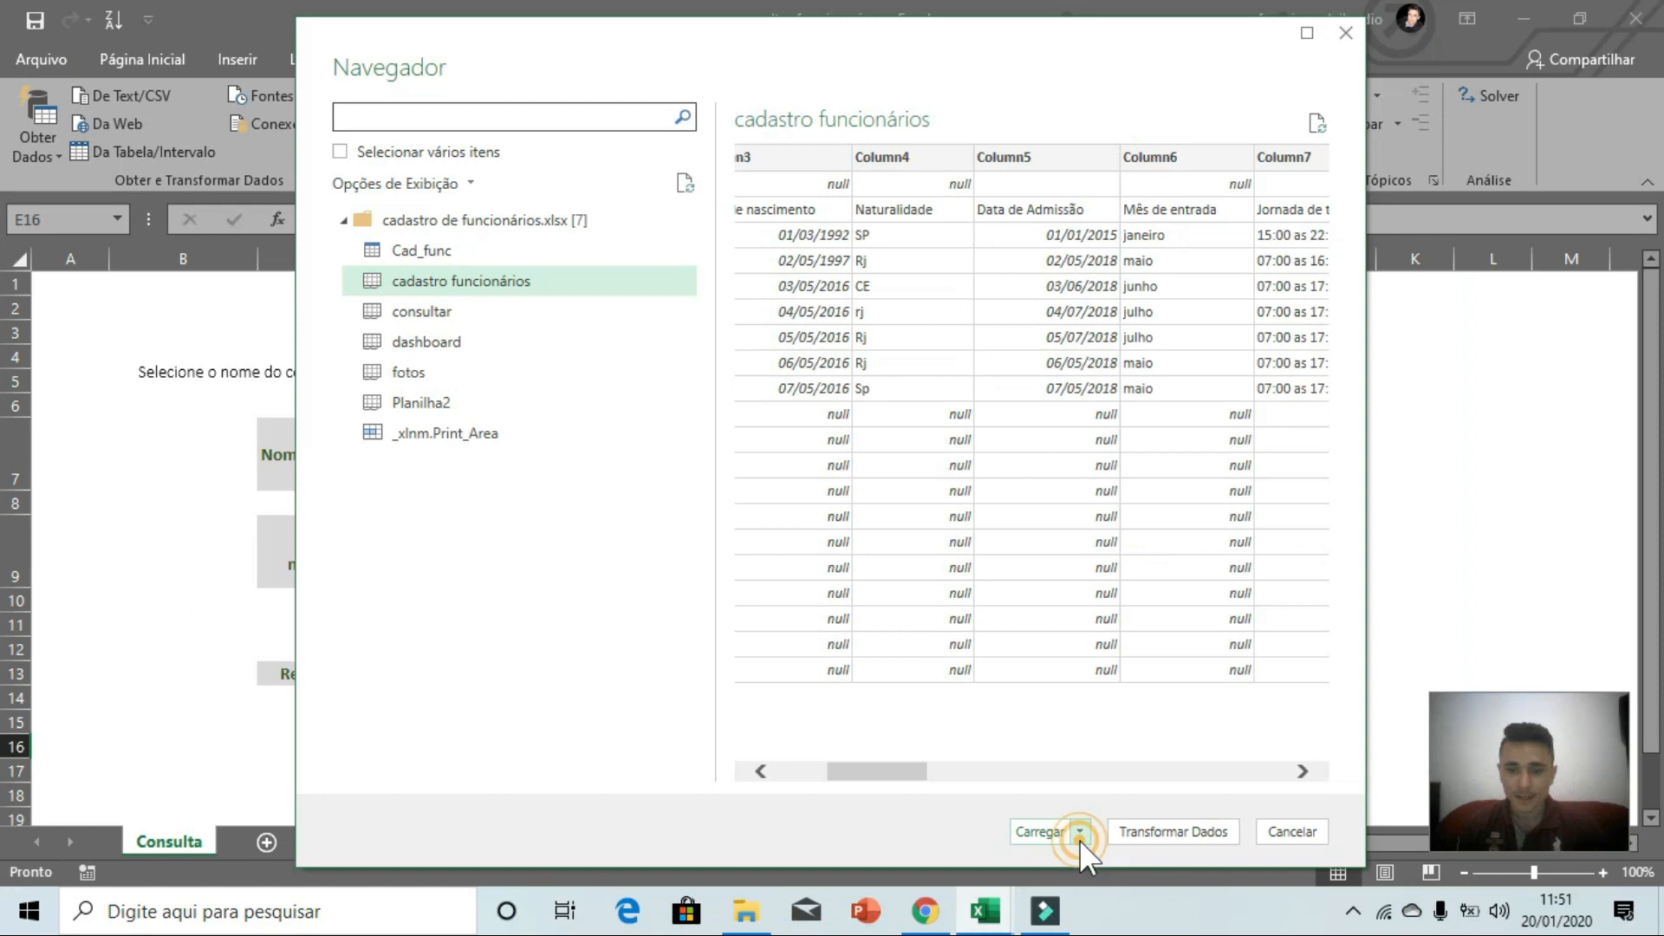
# - Load the cadastro funcionários sheet as a table into a new worksheet, using the load destination options
pyautogui.click(1080, 834)
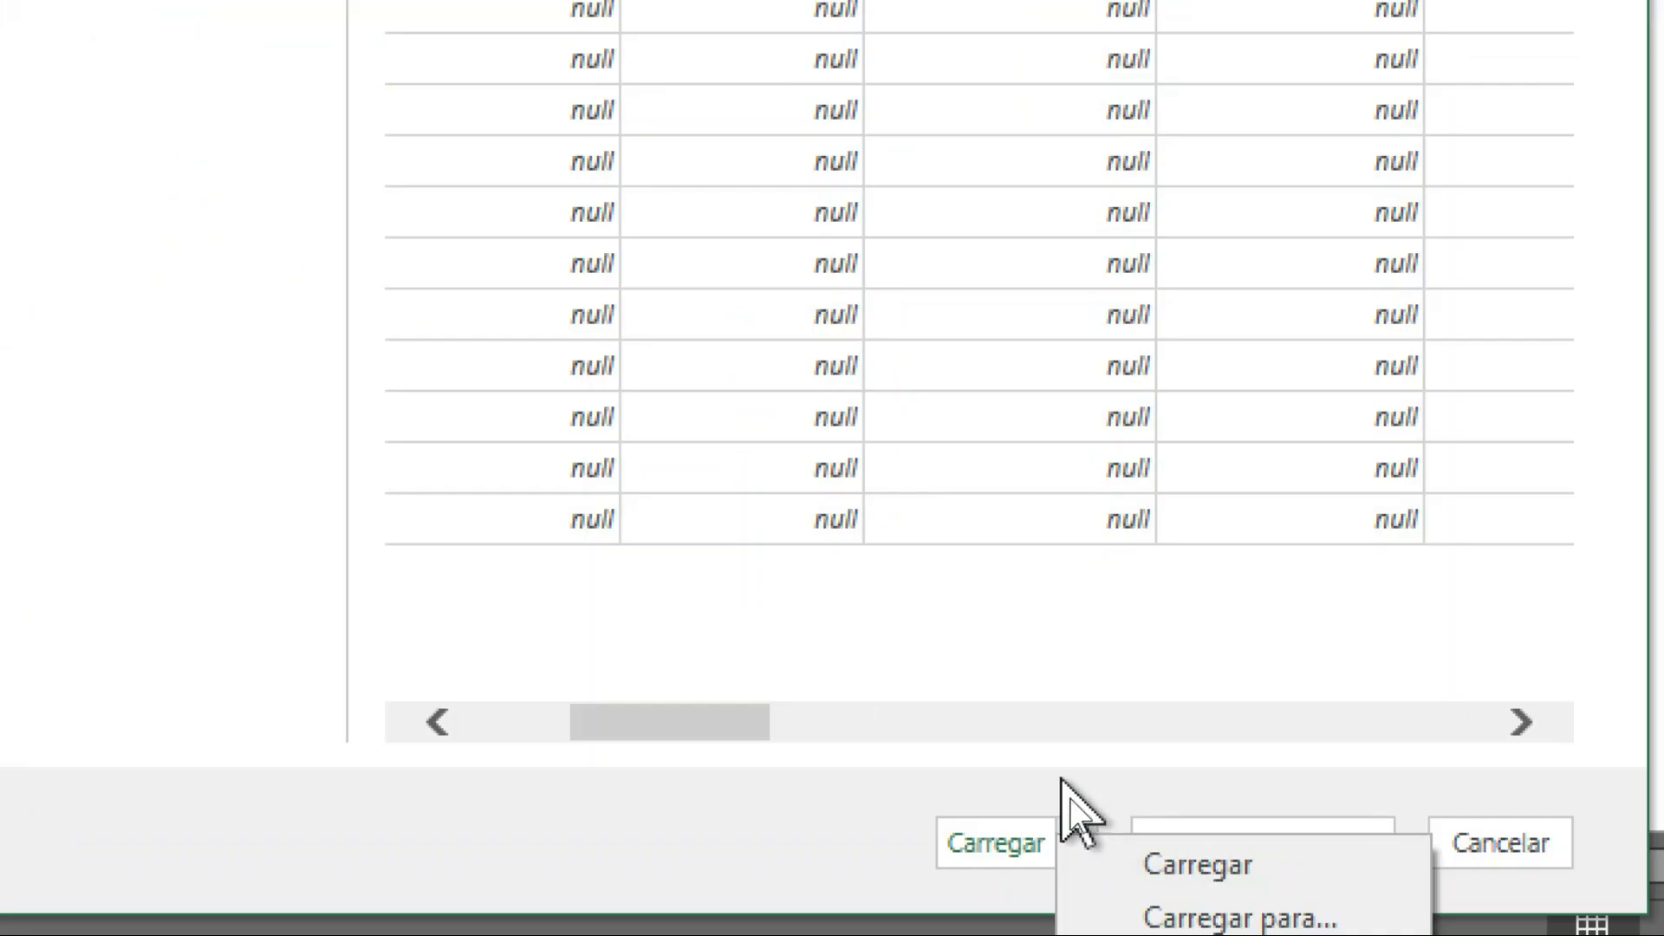
pyautogui.click(1077, 808)
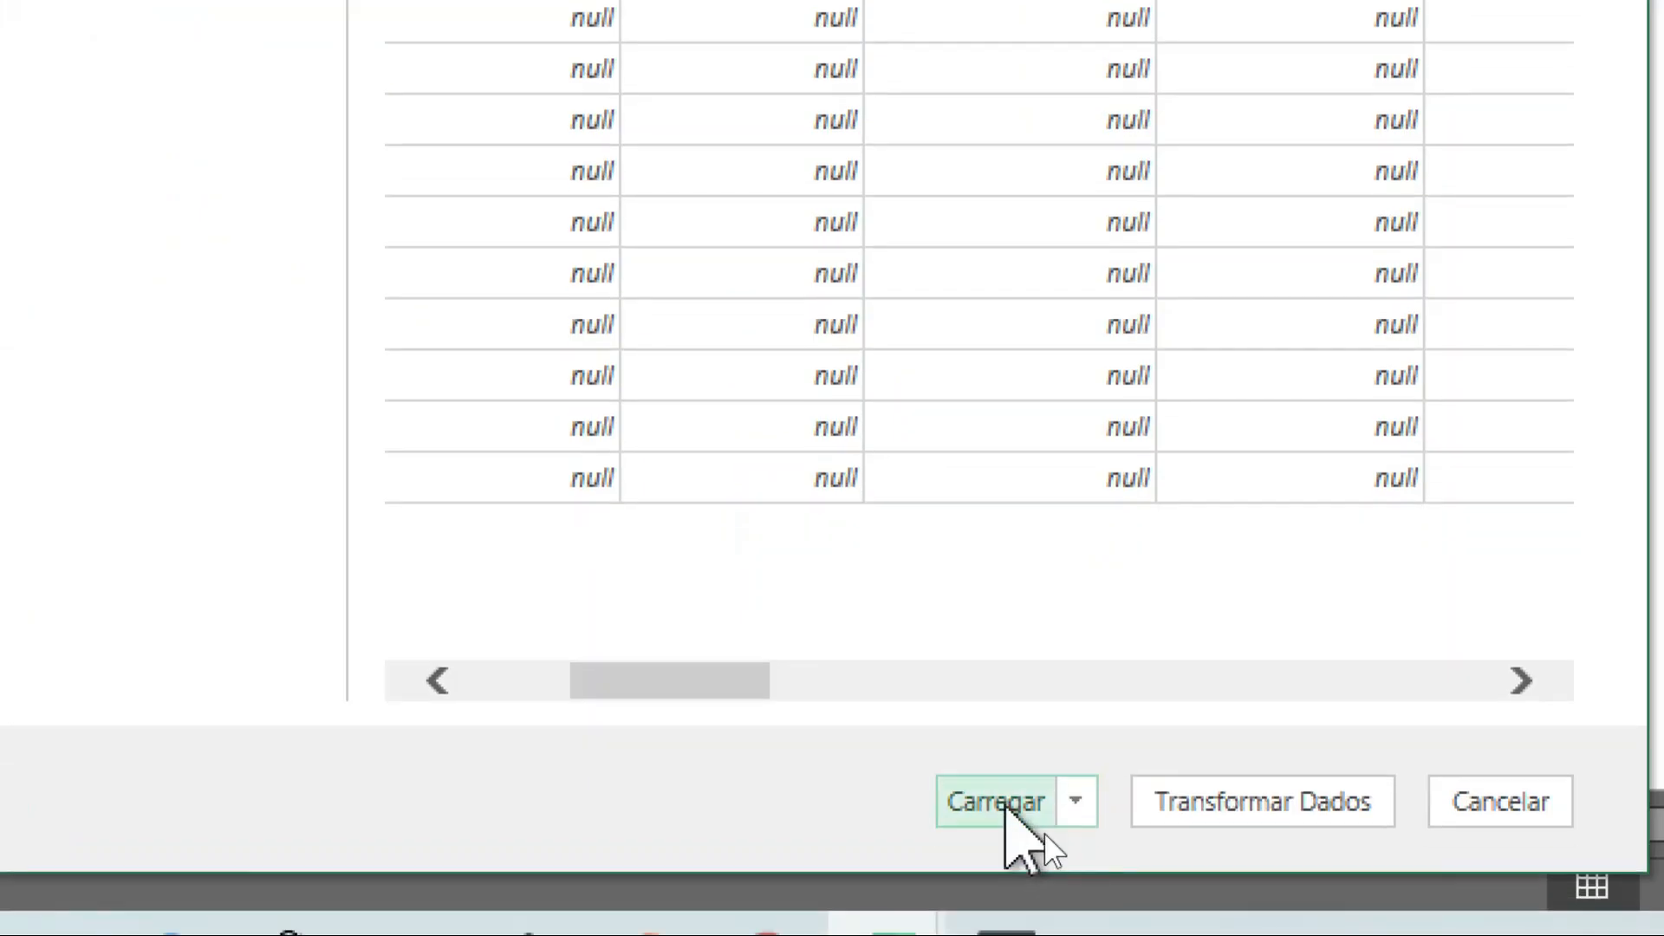
pyautogui.click(1075, 760)
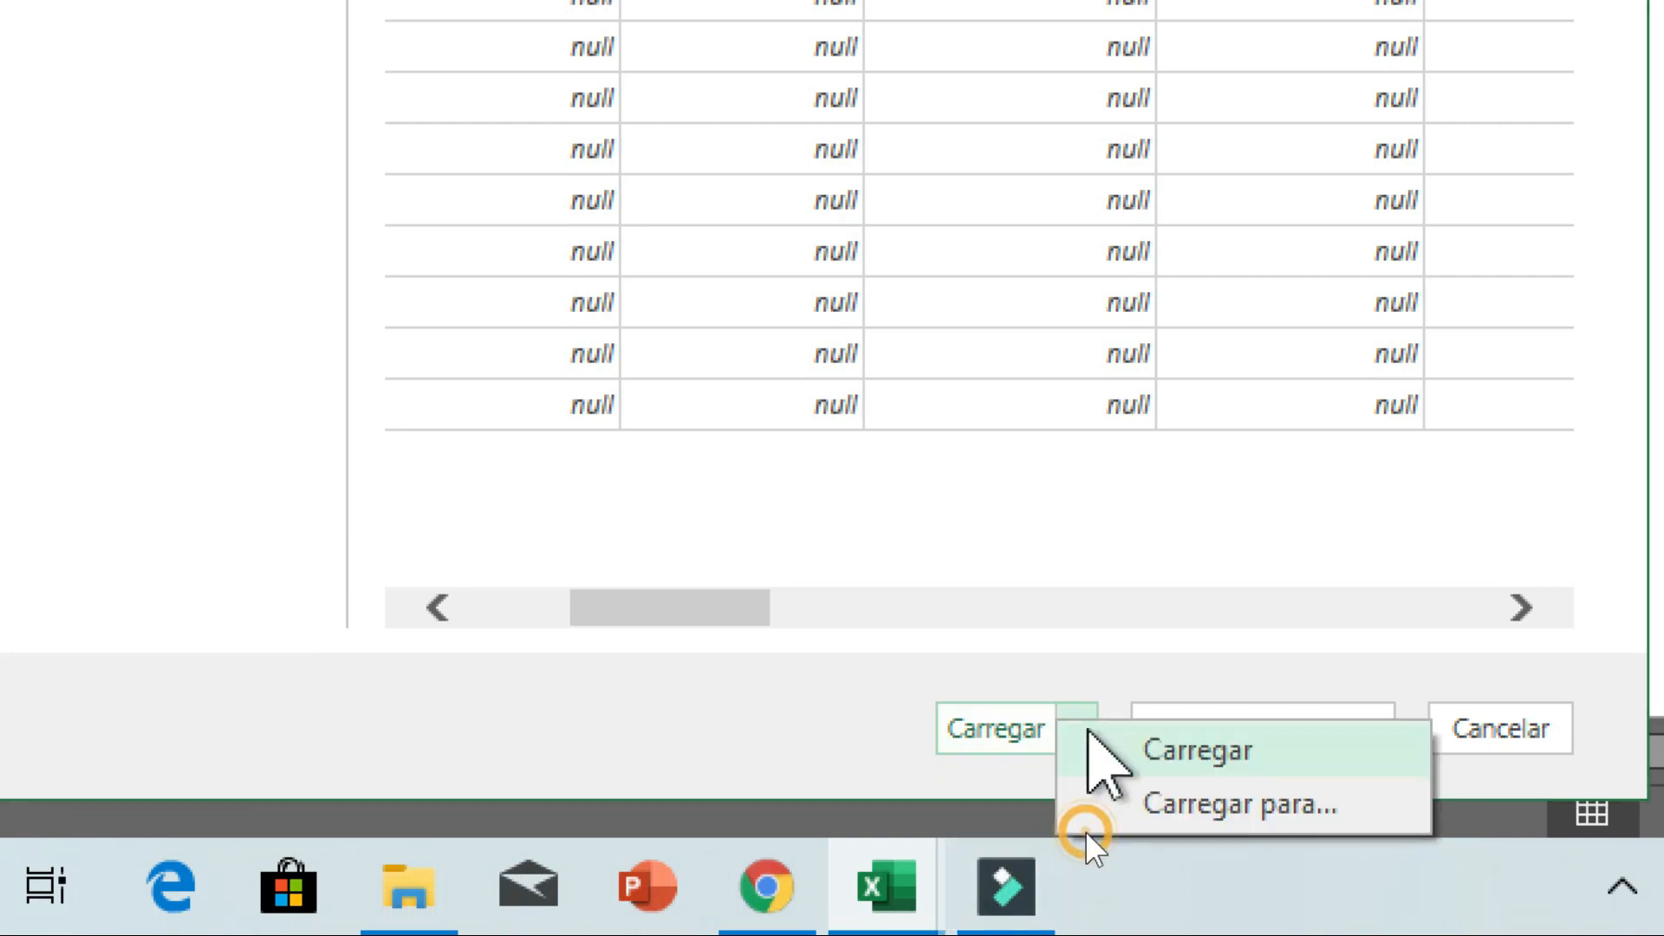
pyautogui.click(1174, 803)
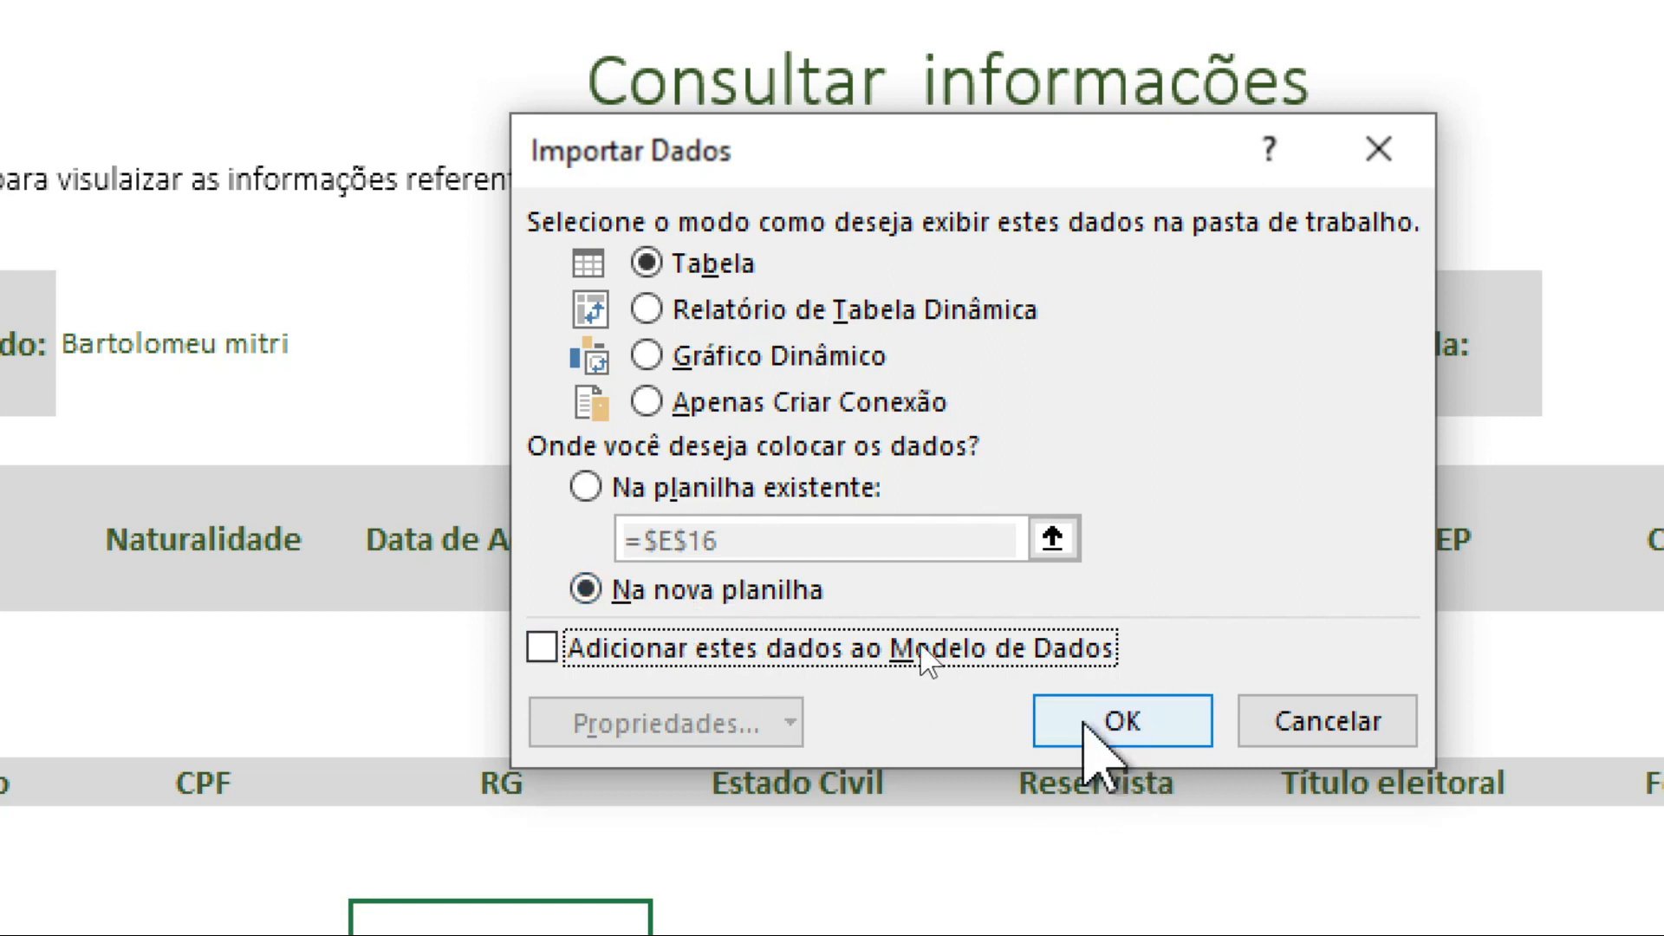
pyautogui.click(1092, 724)
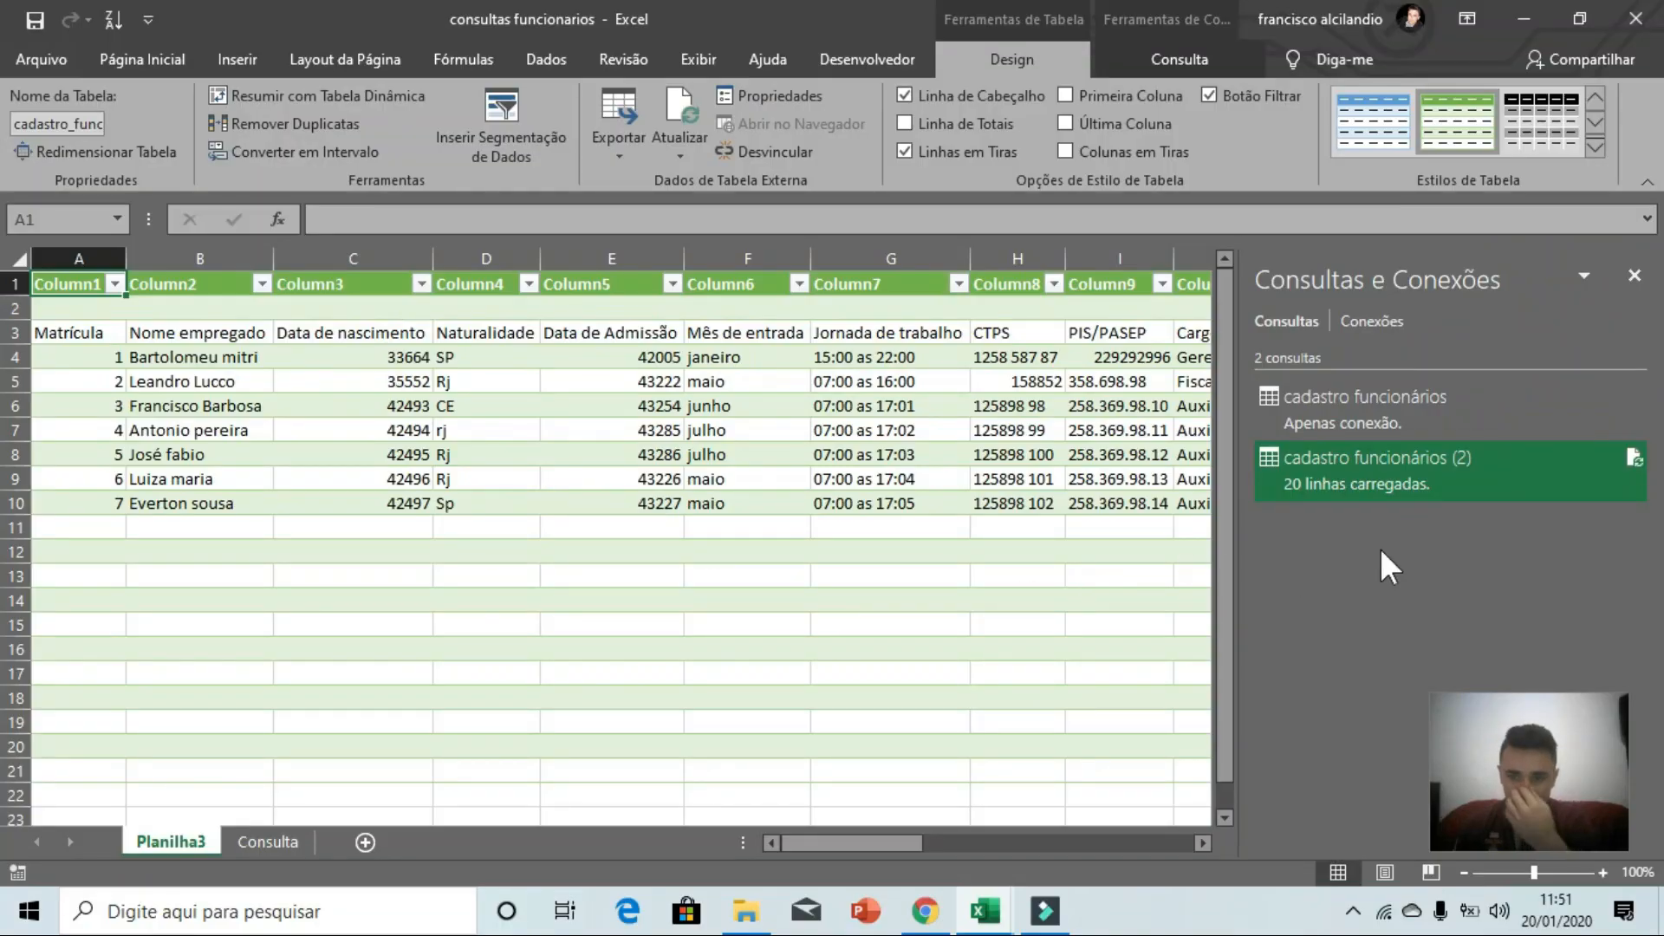
# - Open the cadastro funcionários (2) query for editing in the Power Query Editor
pyautogui.moveTo(1373, 468)
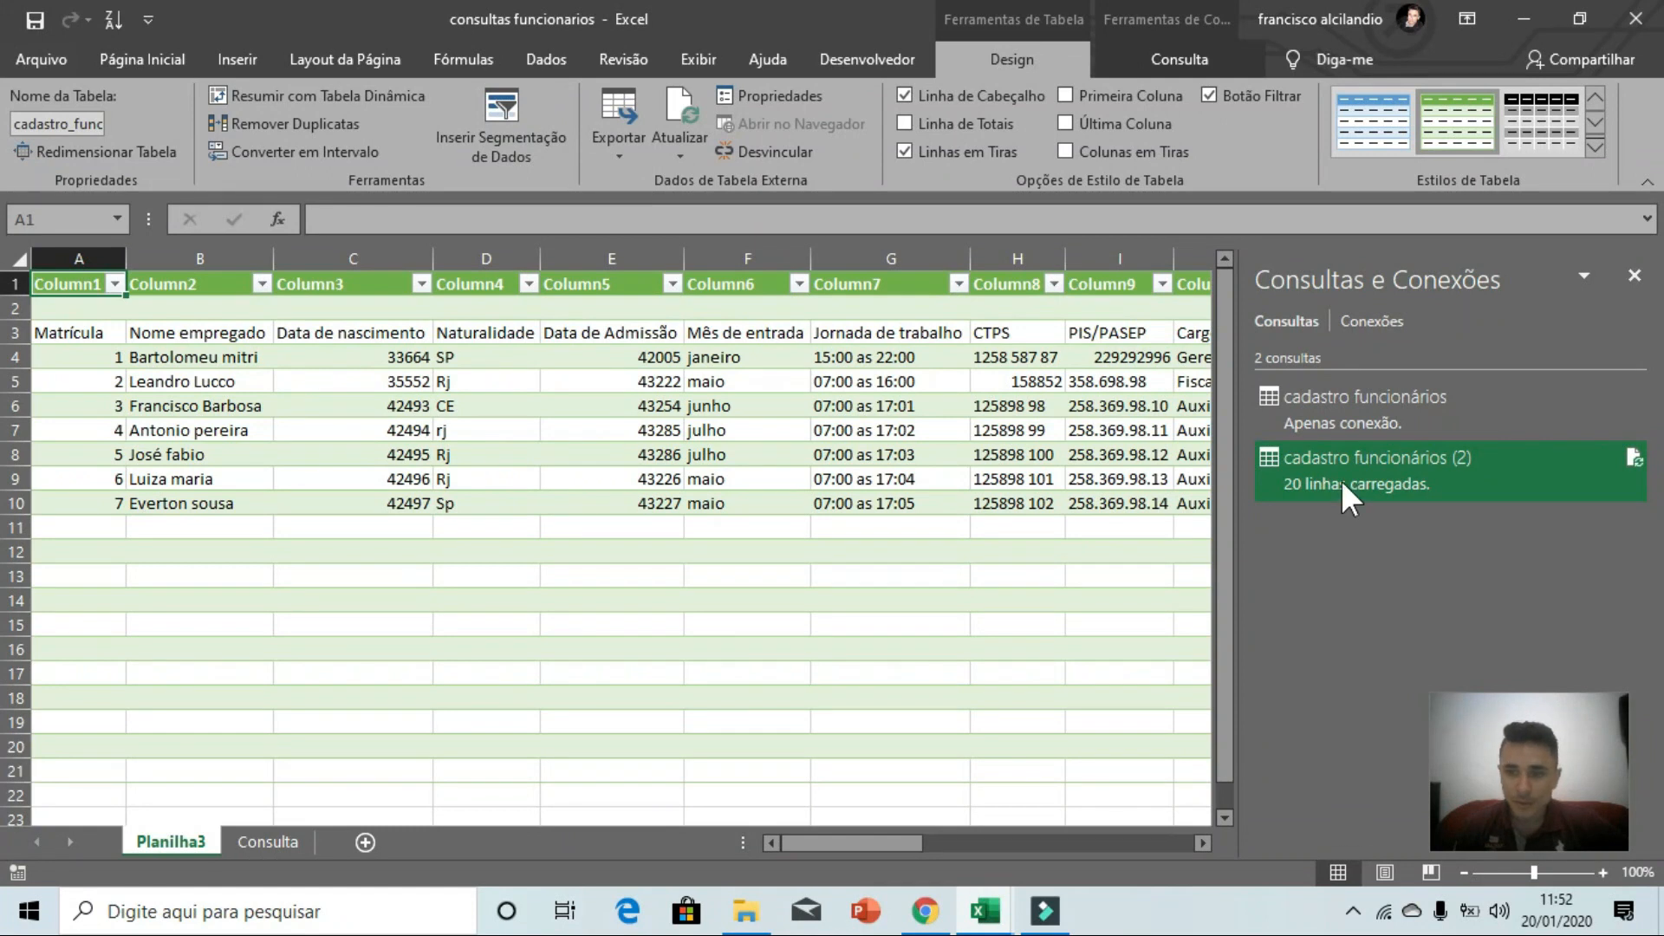
pyautogui.moveTo(1340, 480)
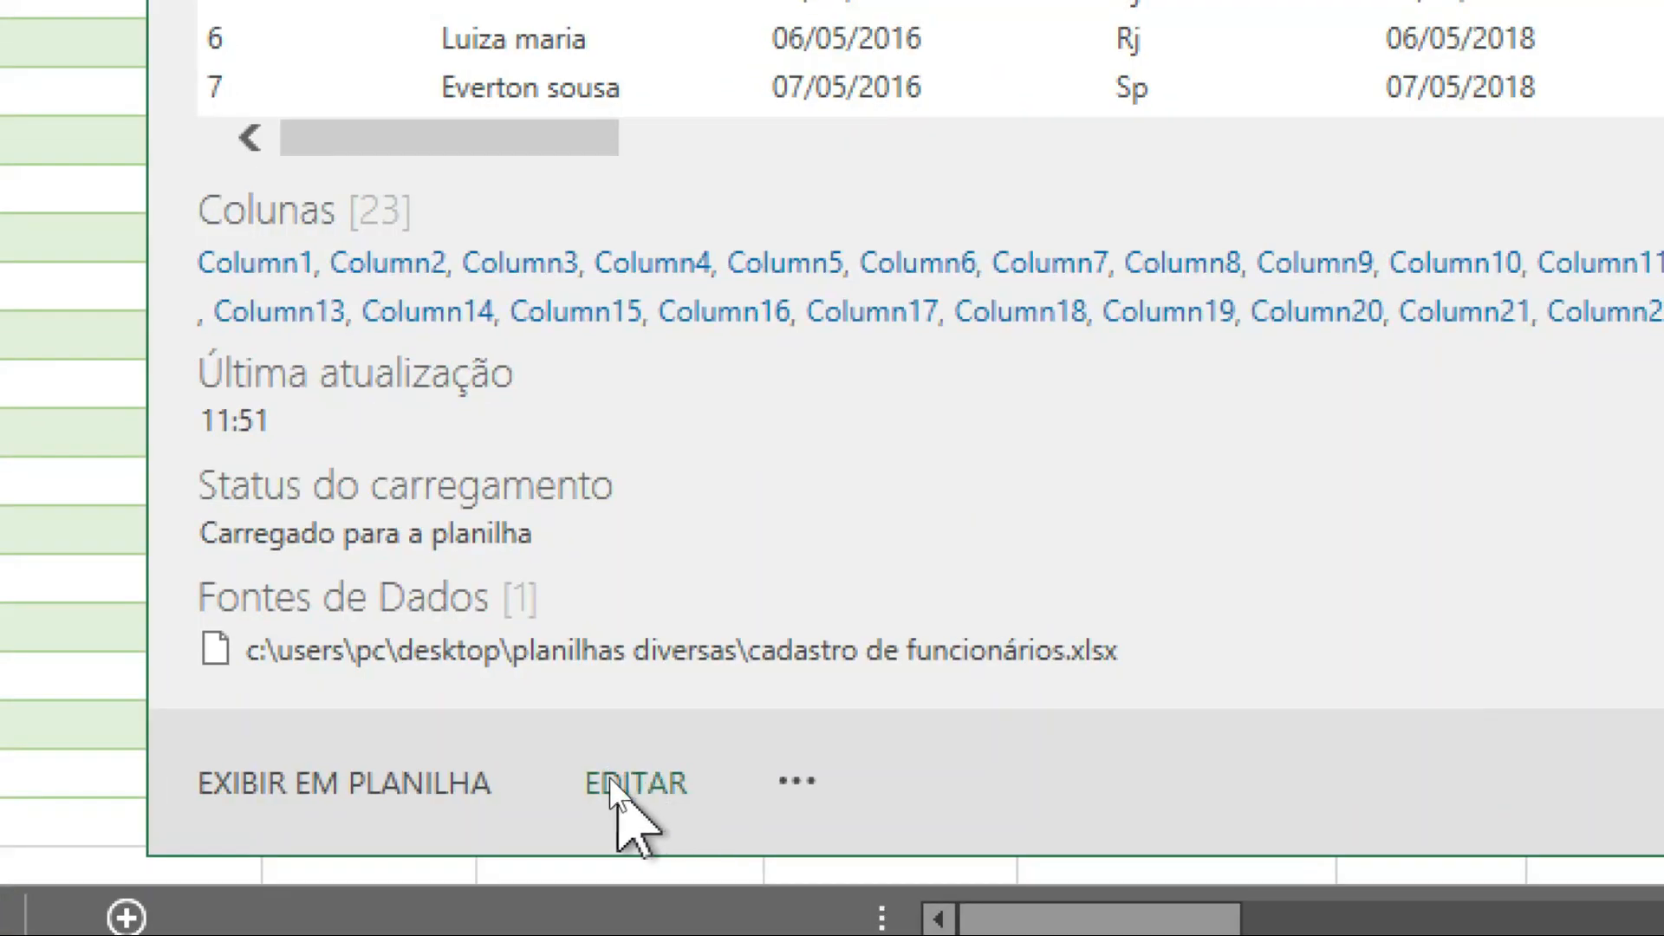
pyautogui.click(607, 772)
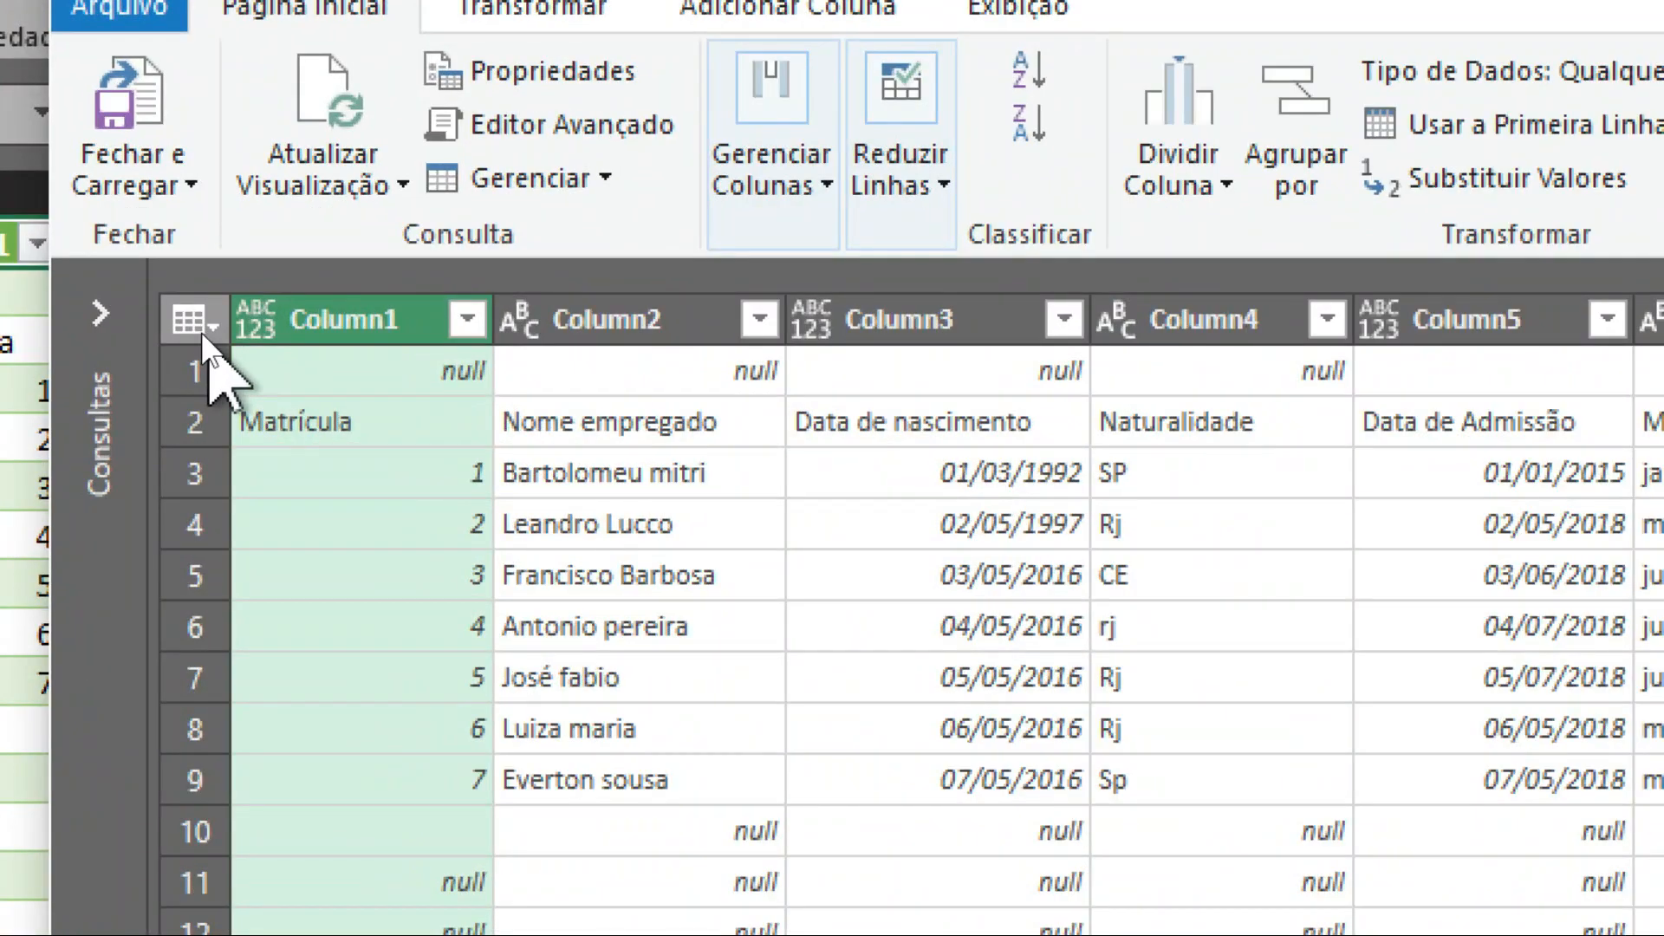
pyautogui.click(197, 322)
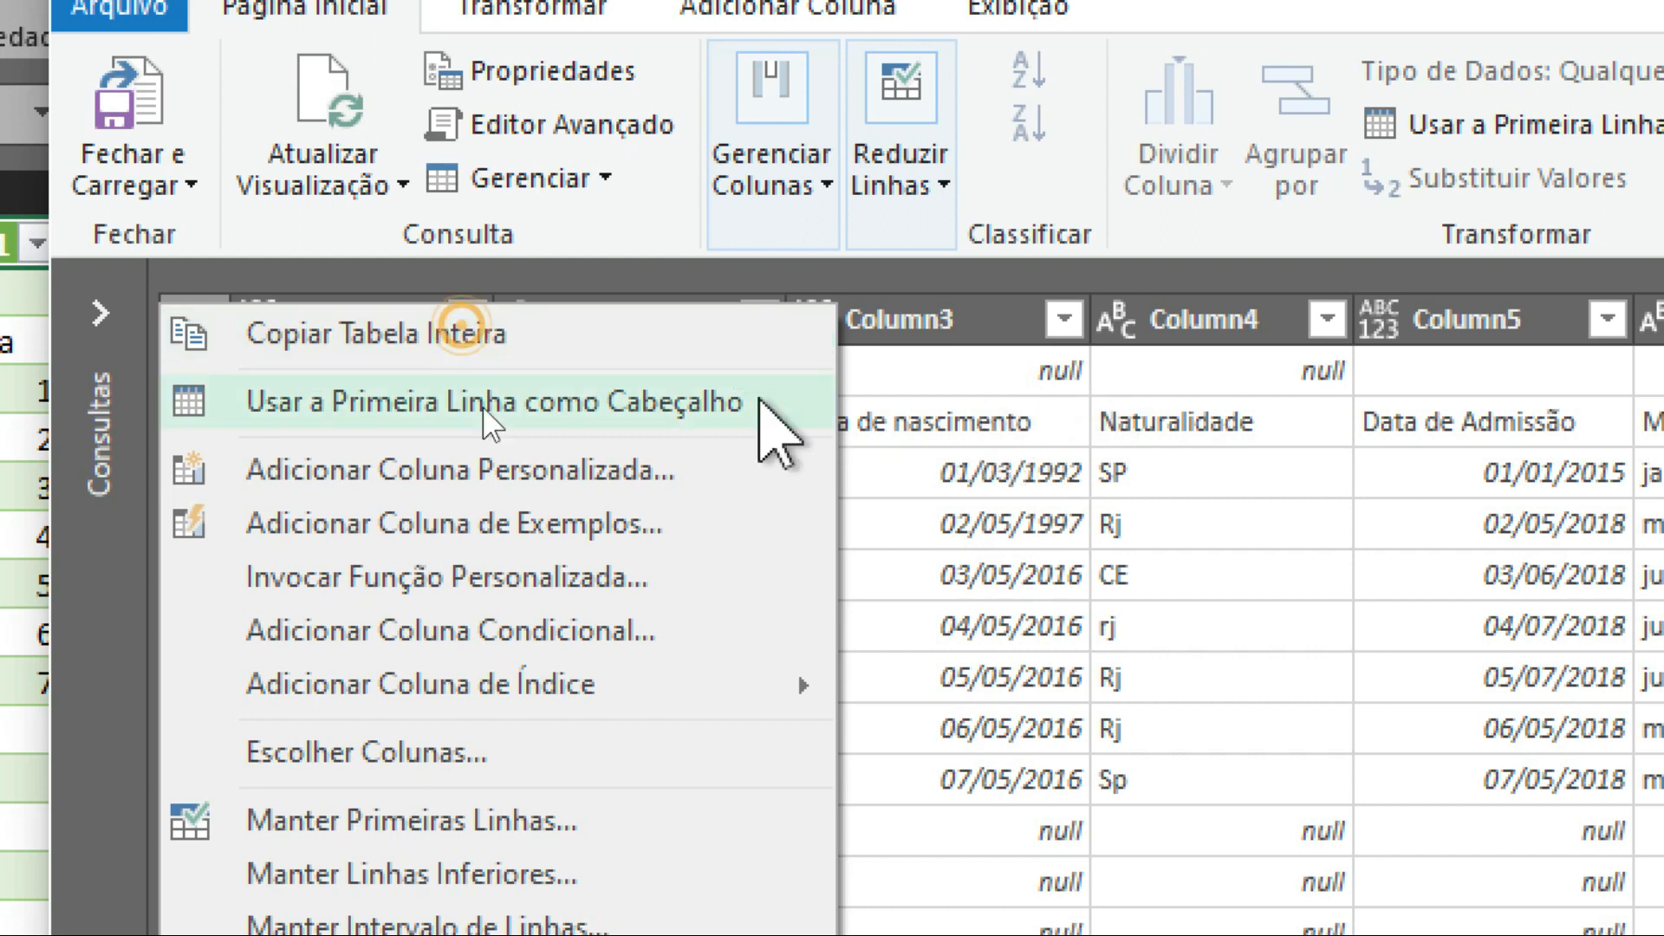
pyautogui.click(934, 377)
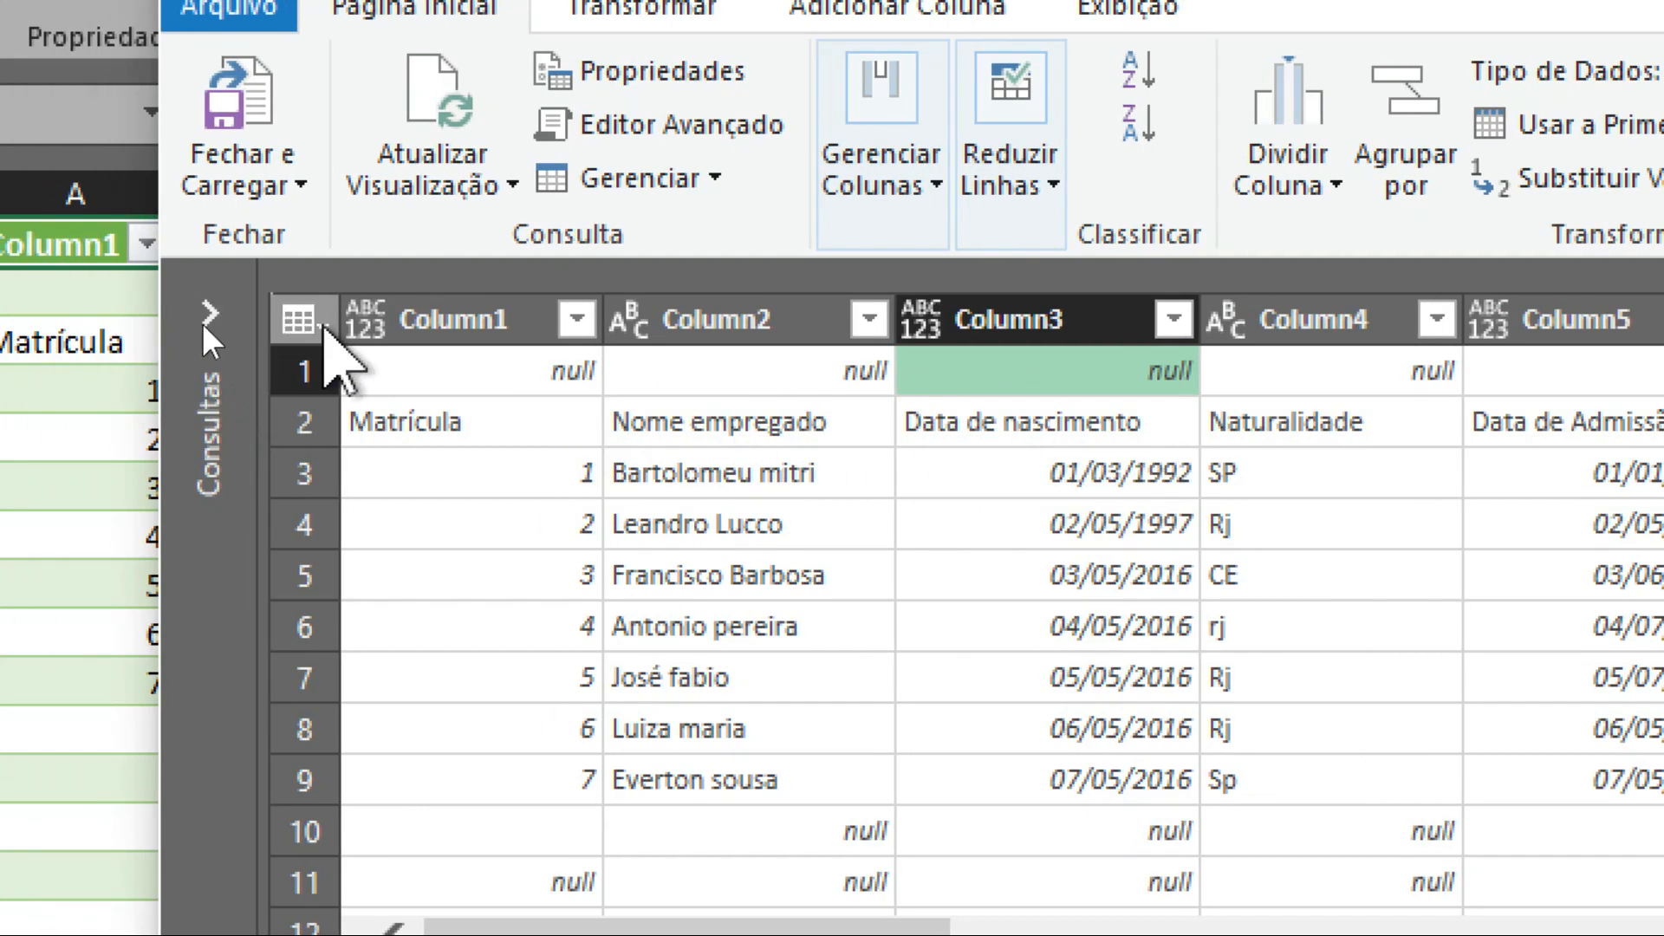
pyautogui.click(325, 328)
pyautogui.click(1170, 424)
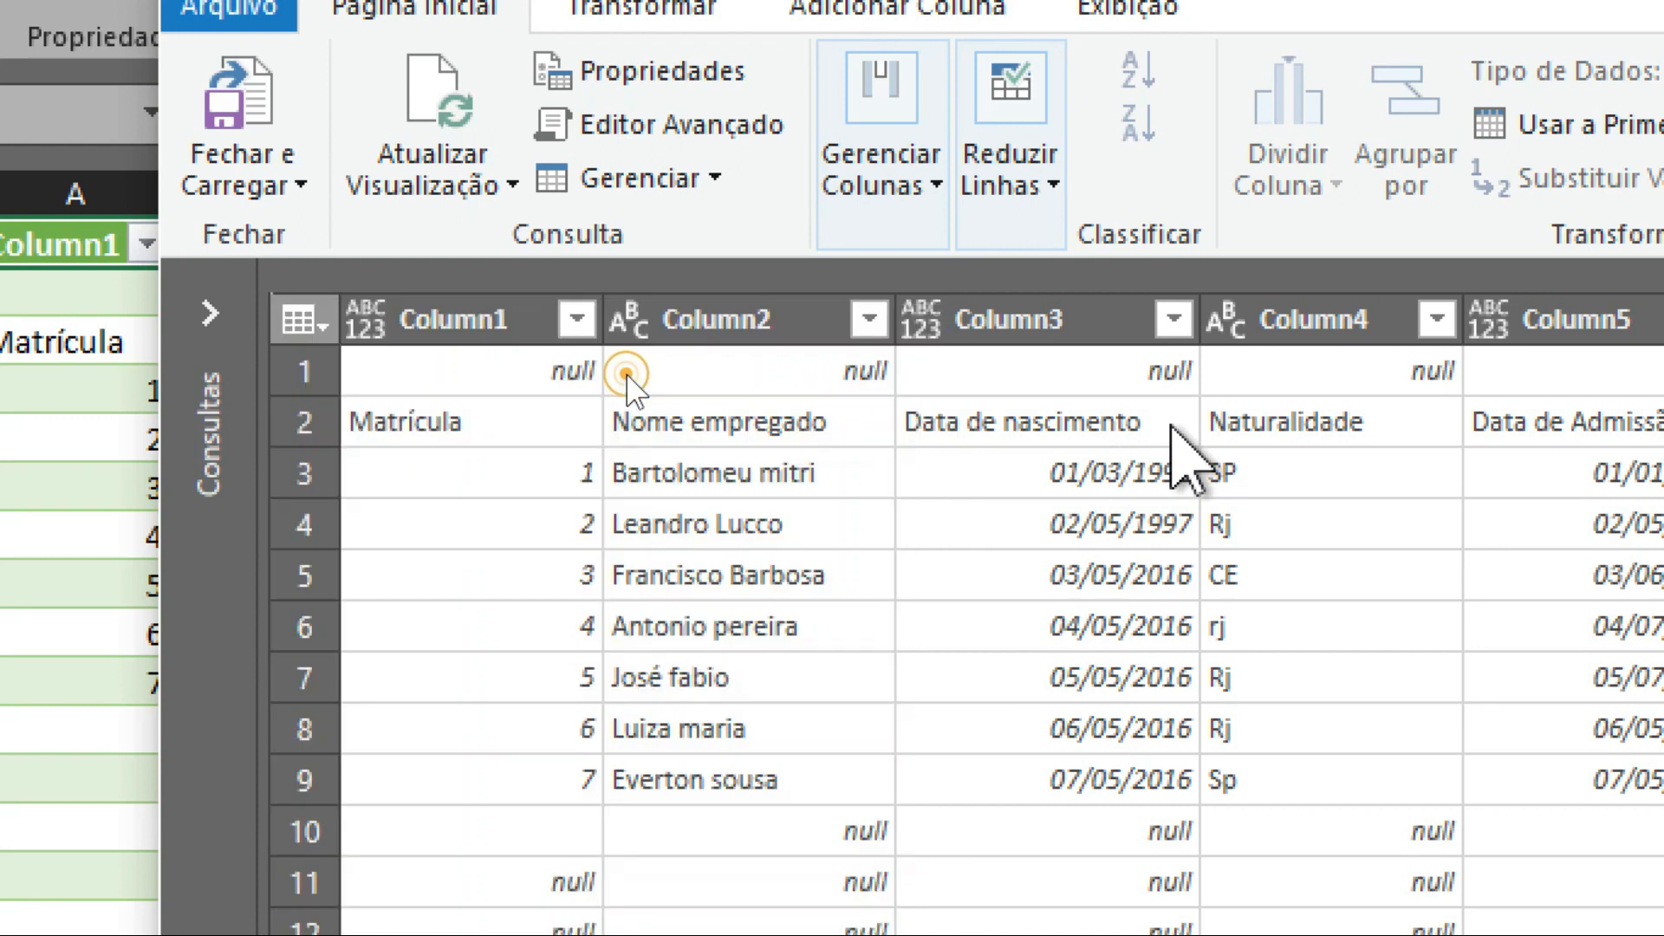
pyautogui.click(1172, 425)
pyautogui.click(763, 425)
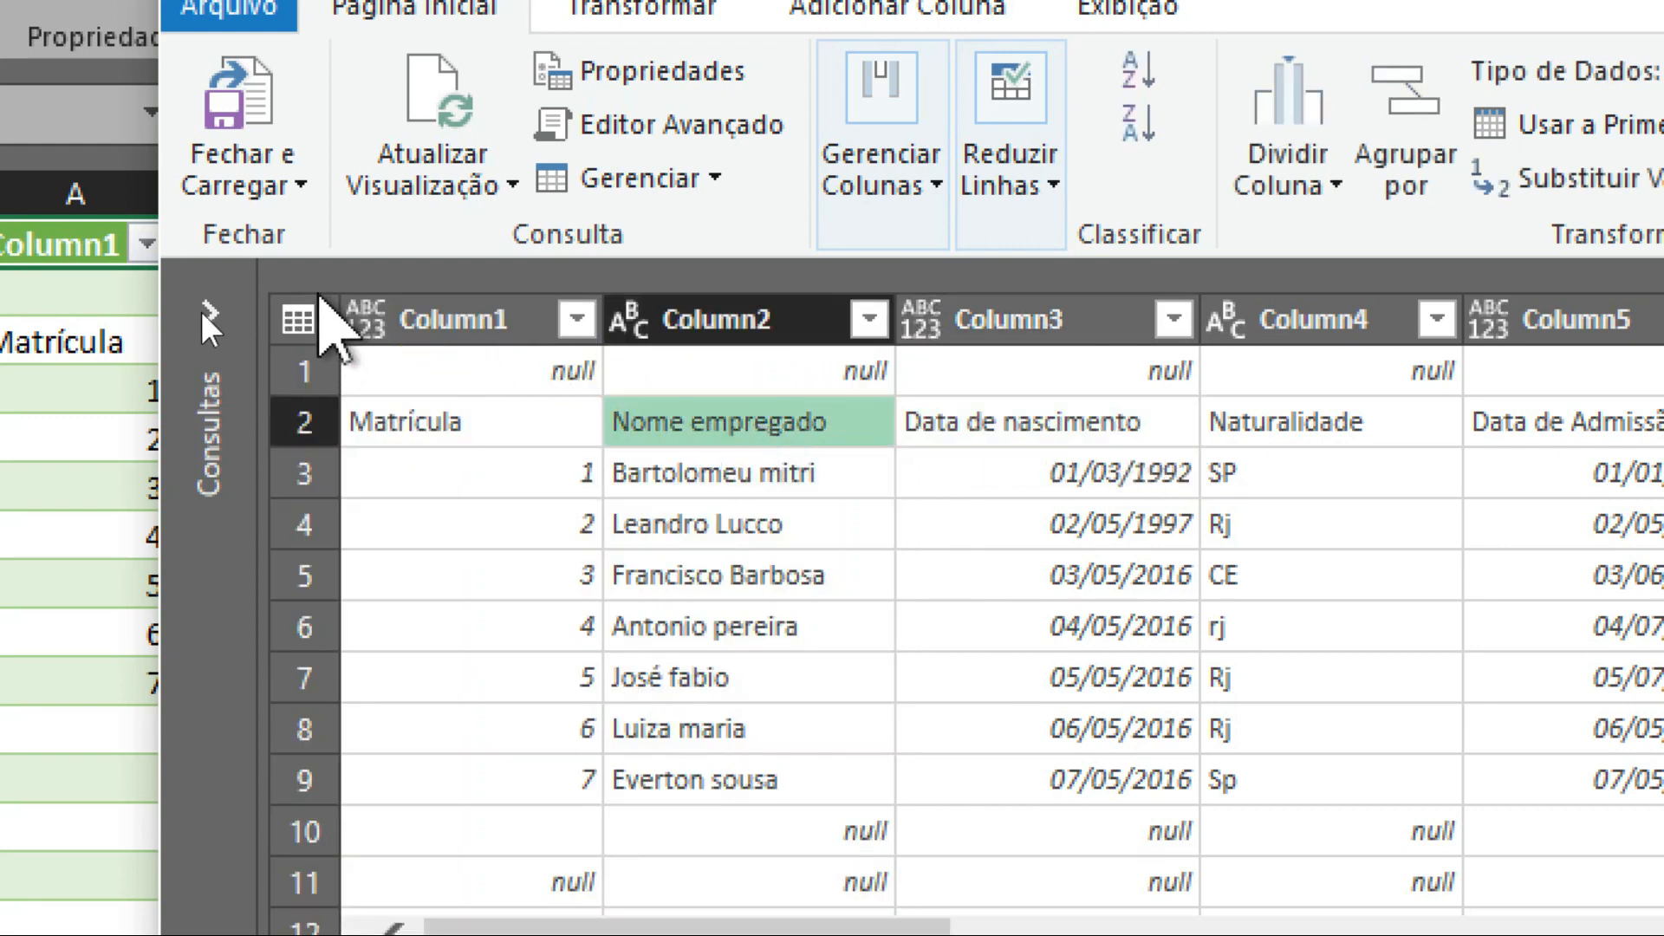
# - Promote the first row to headers twice so the column names start with Matrícula, and check the adjacent column headers
pyautogui.click(322, 321)
pyautogui.click(367, 398)
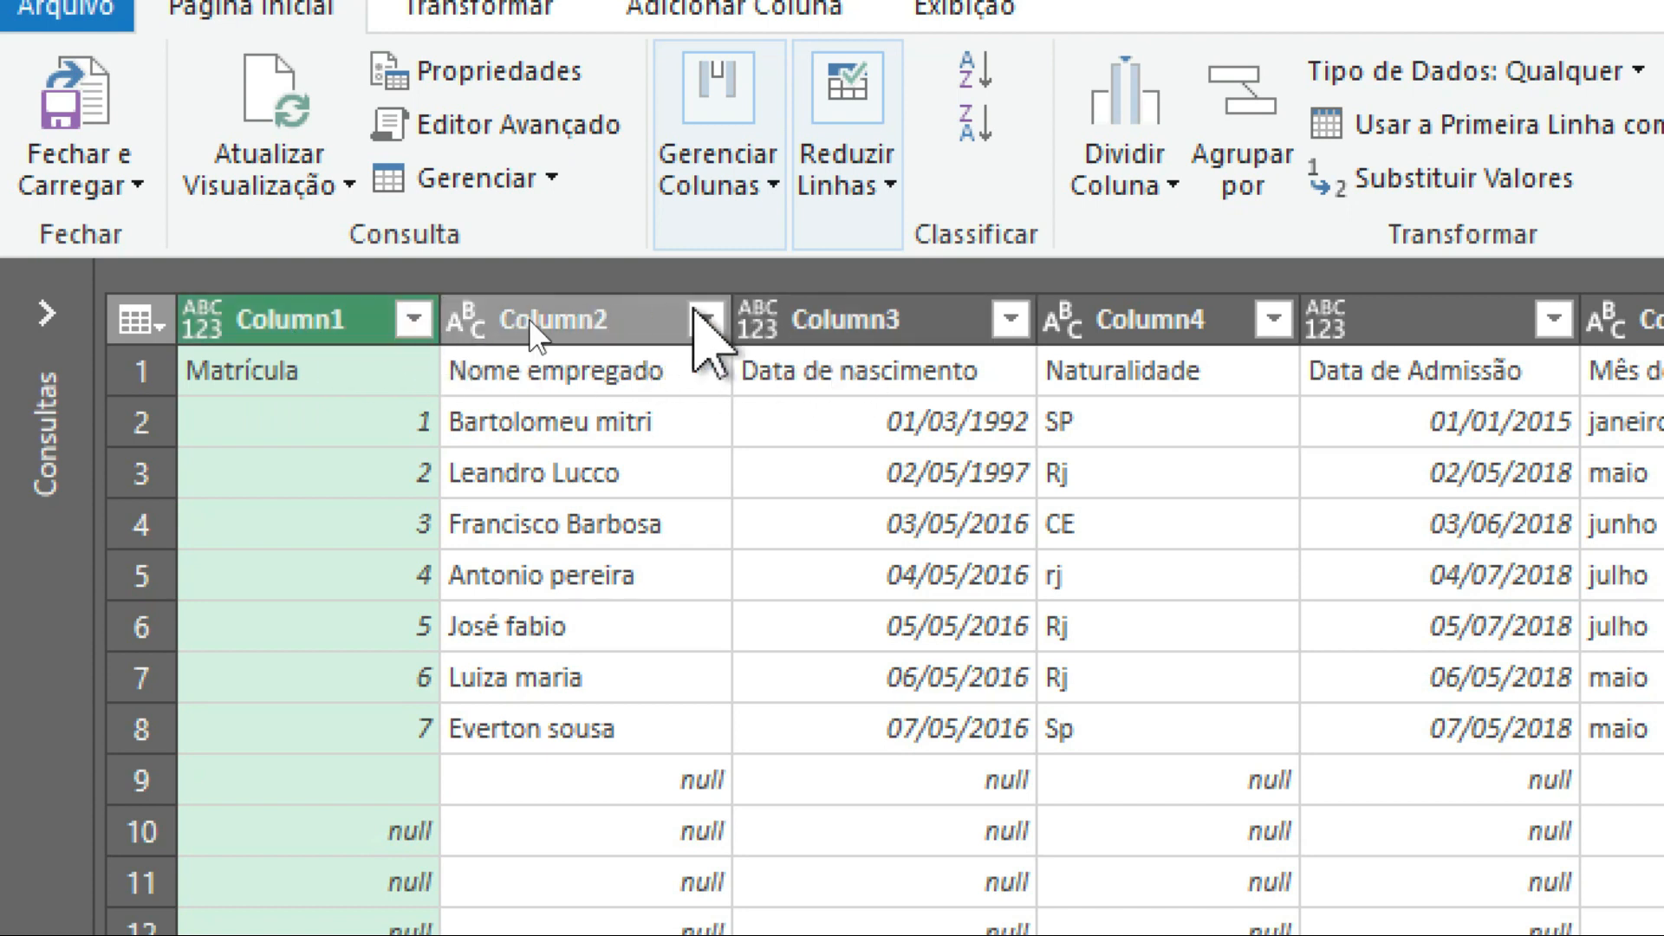
pyautogui.click(135, 323)
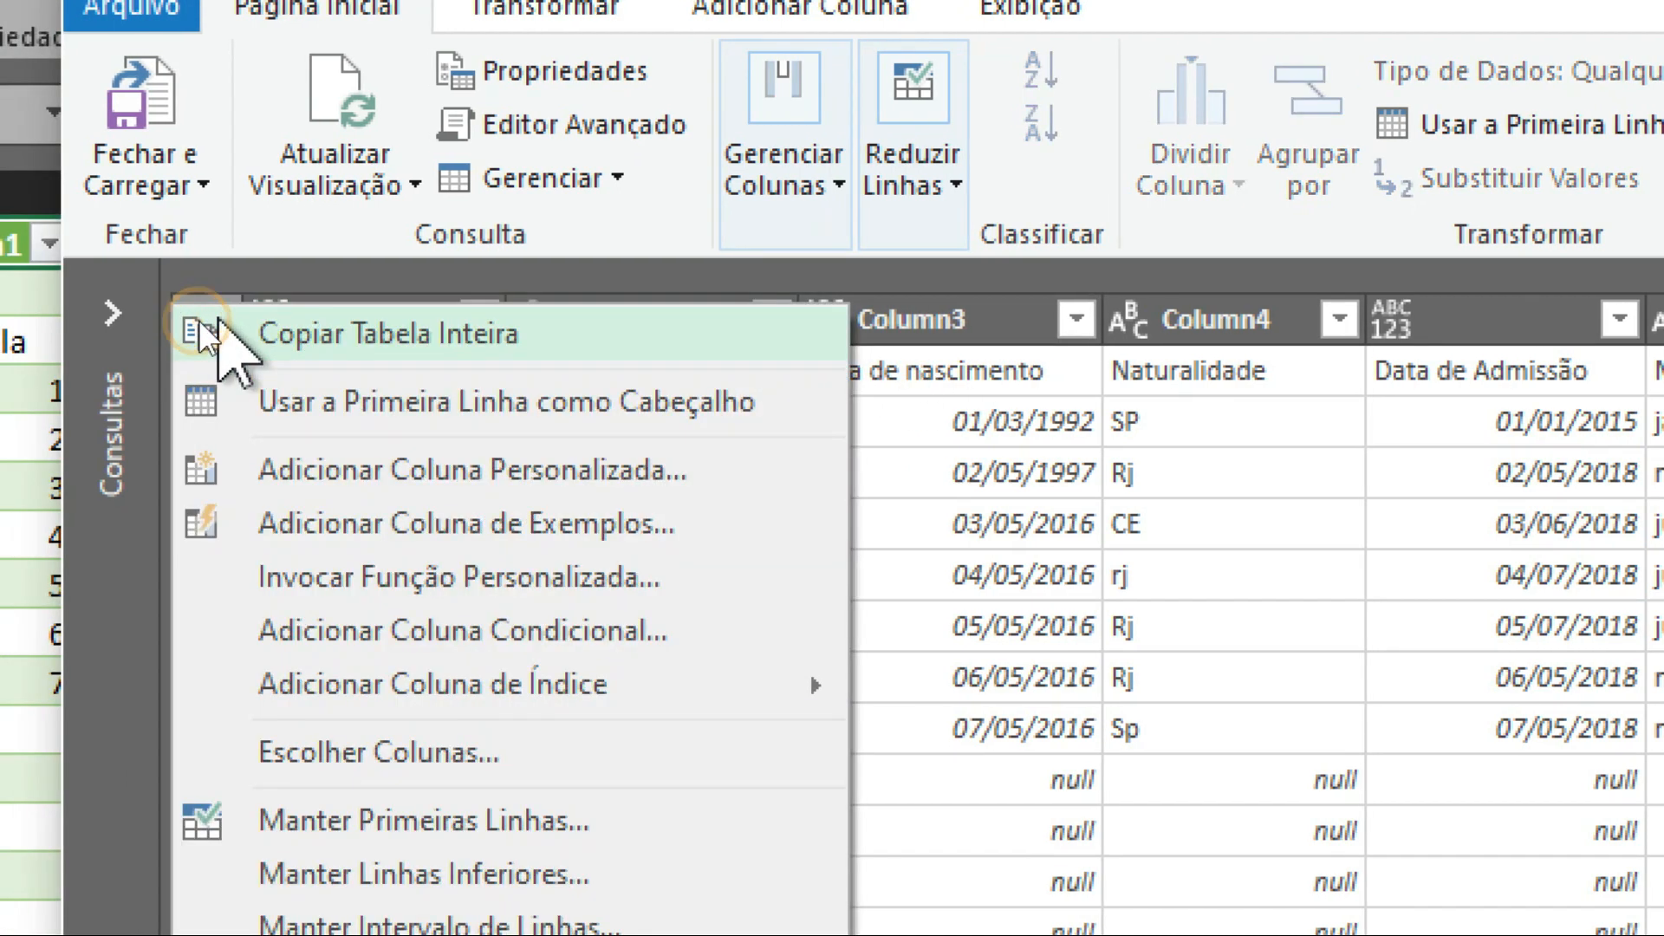
pyautogui.click(277, 398)
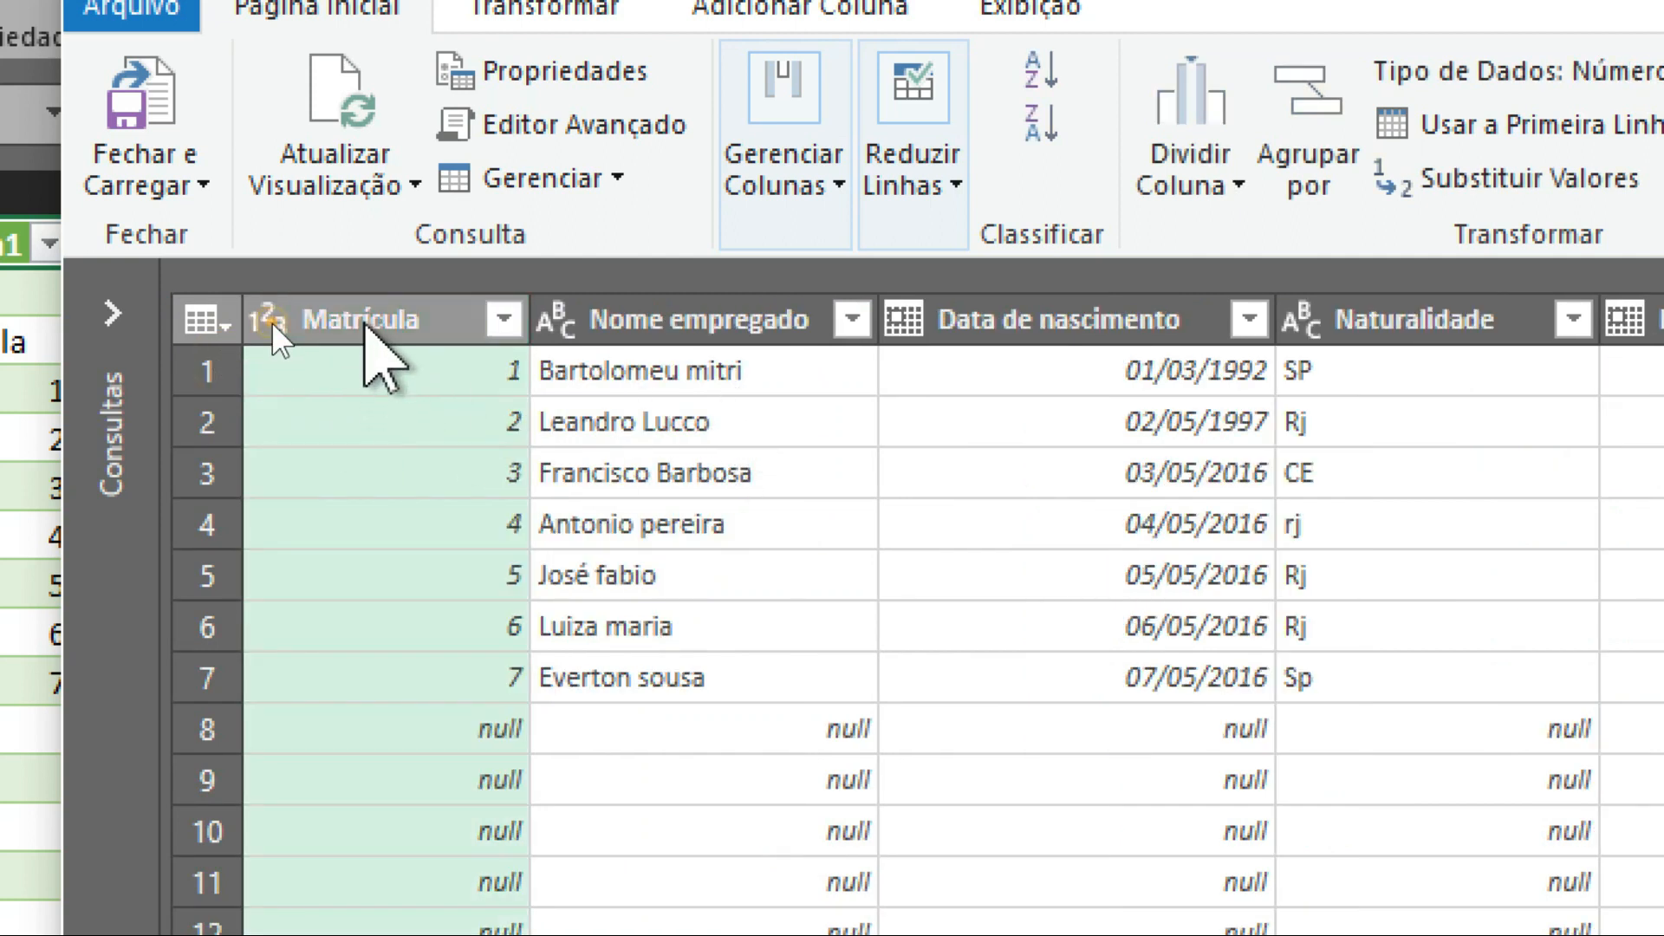
pyautogui.click(610, 326)
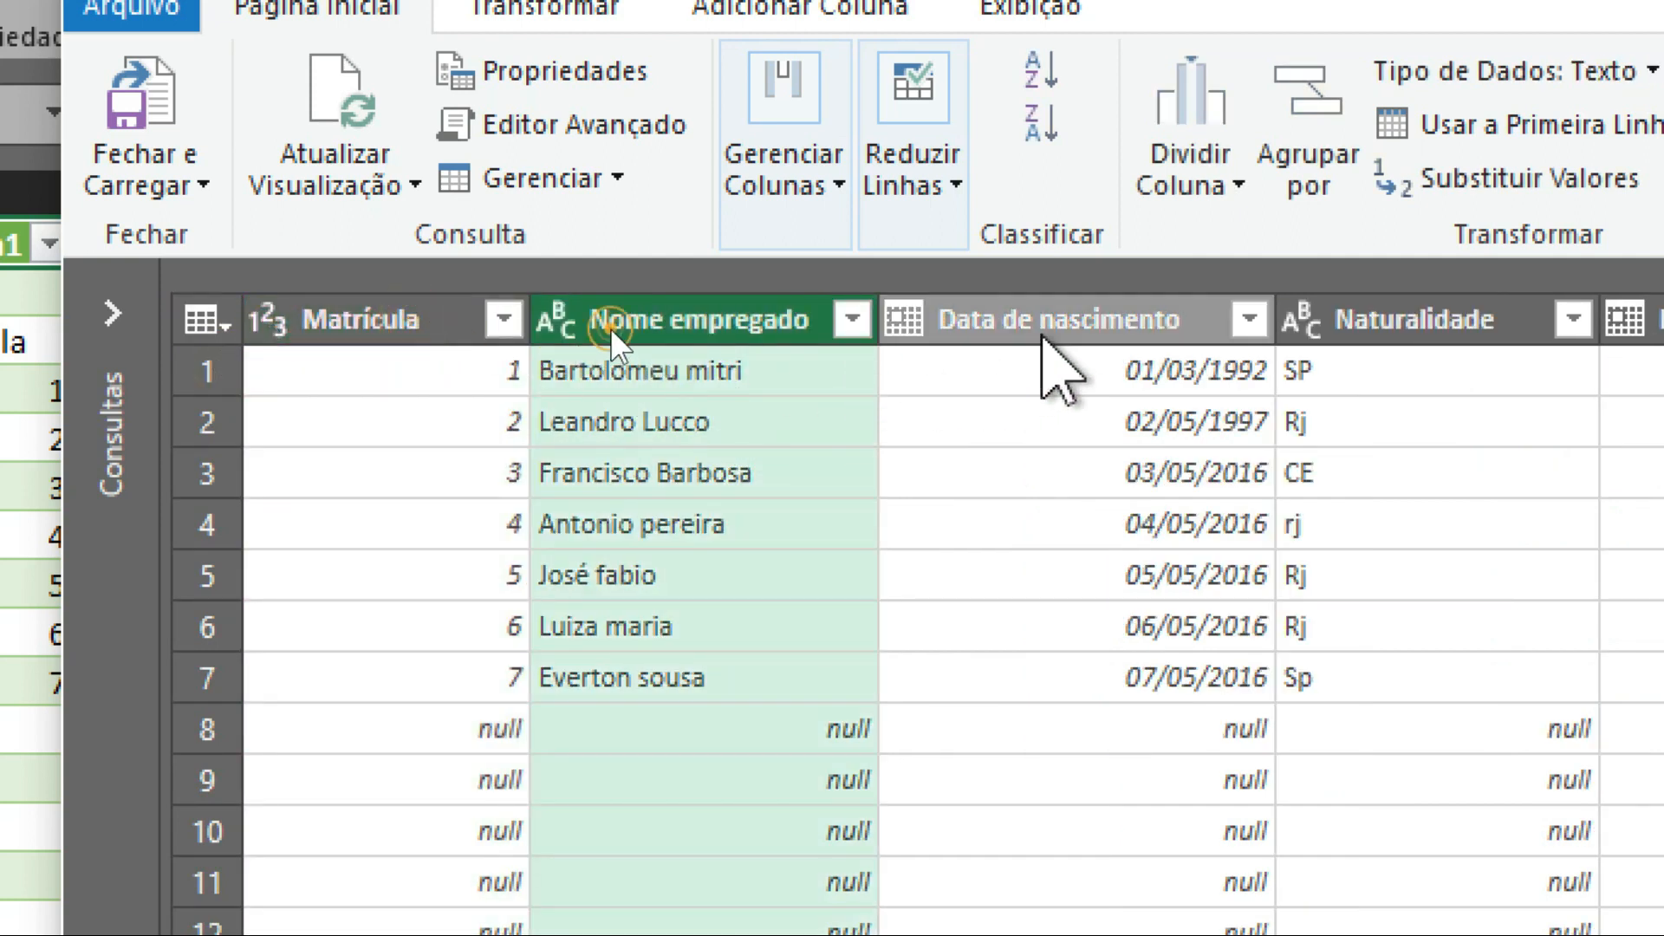
pyautogui.click(902, 328)
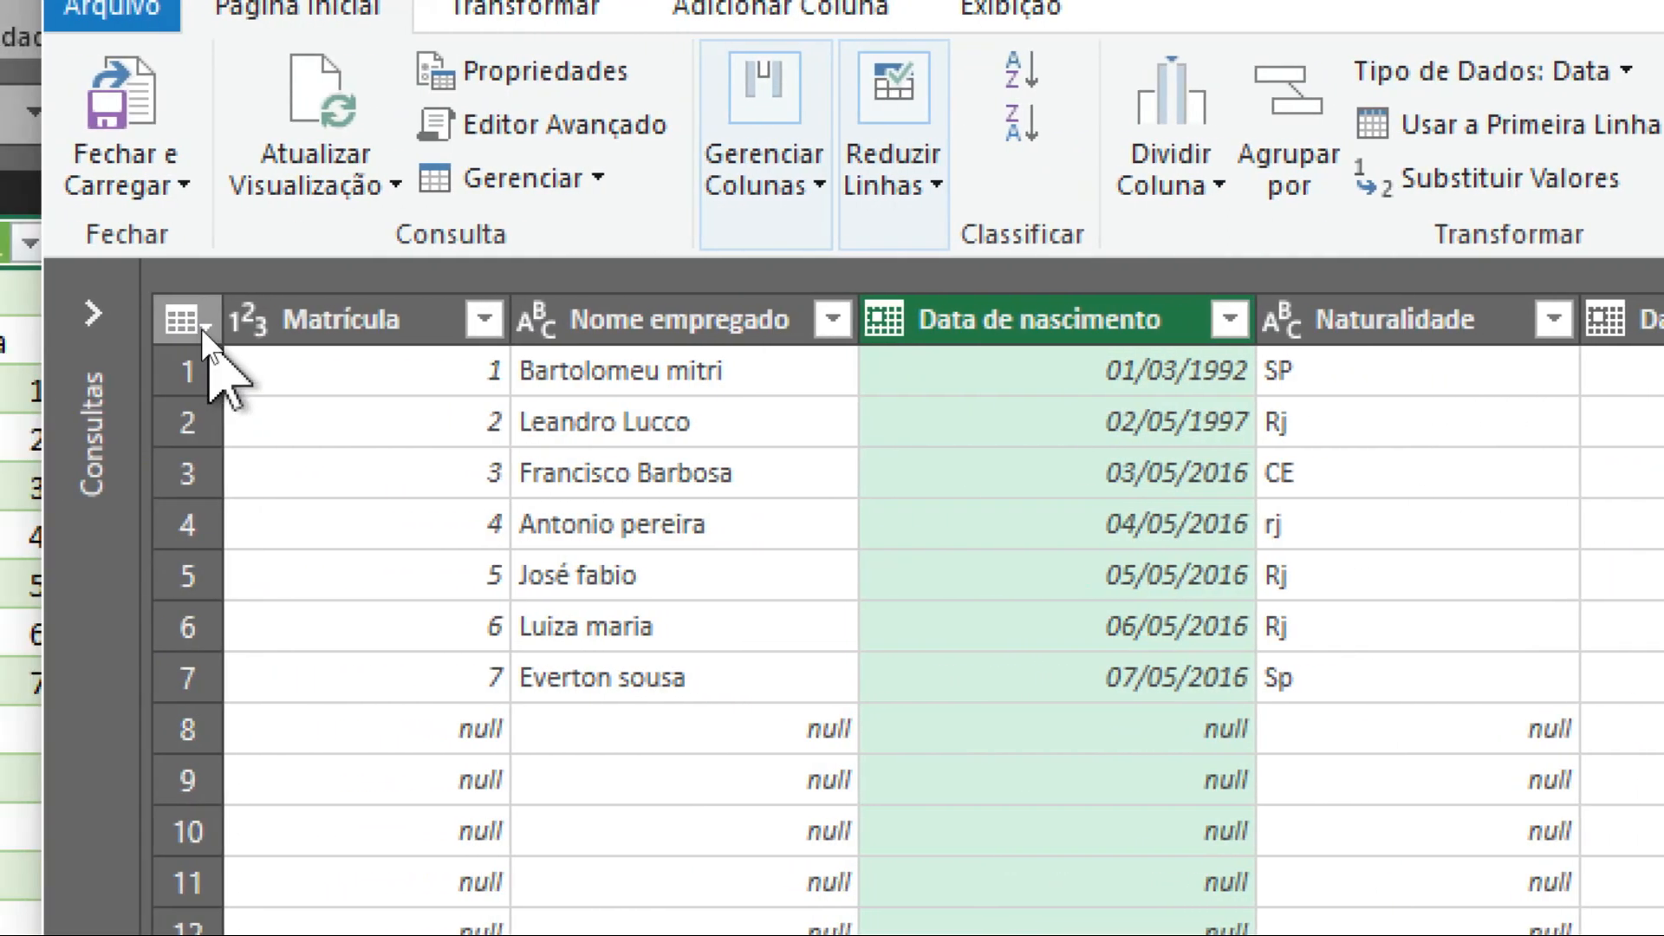
# - Filter the Matrícula column to exclude the null rows
pyautogui.click(202, 330)
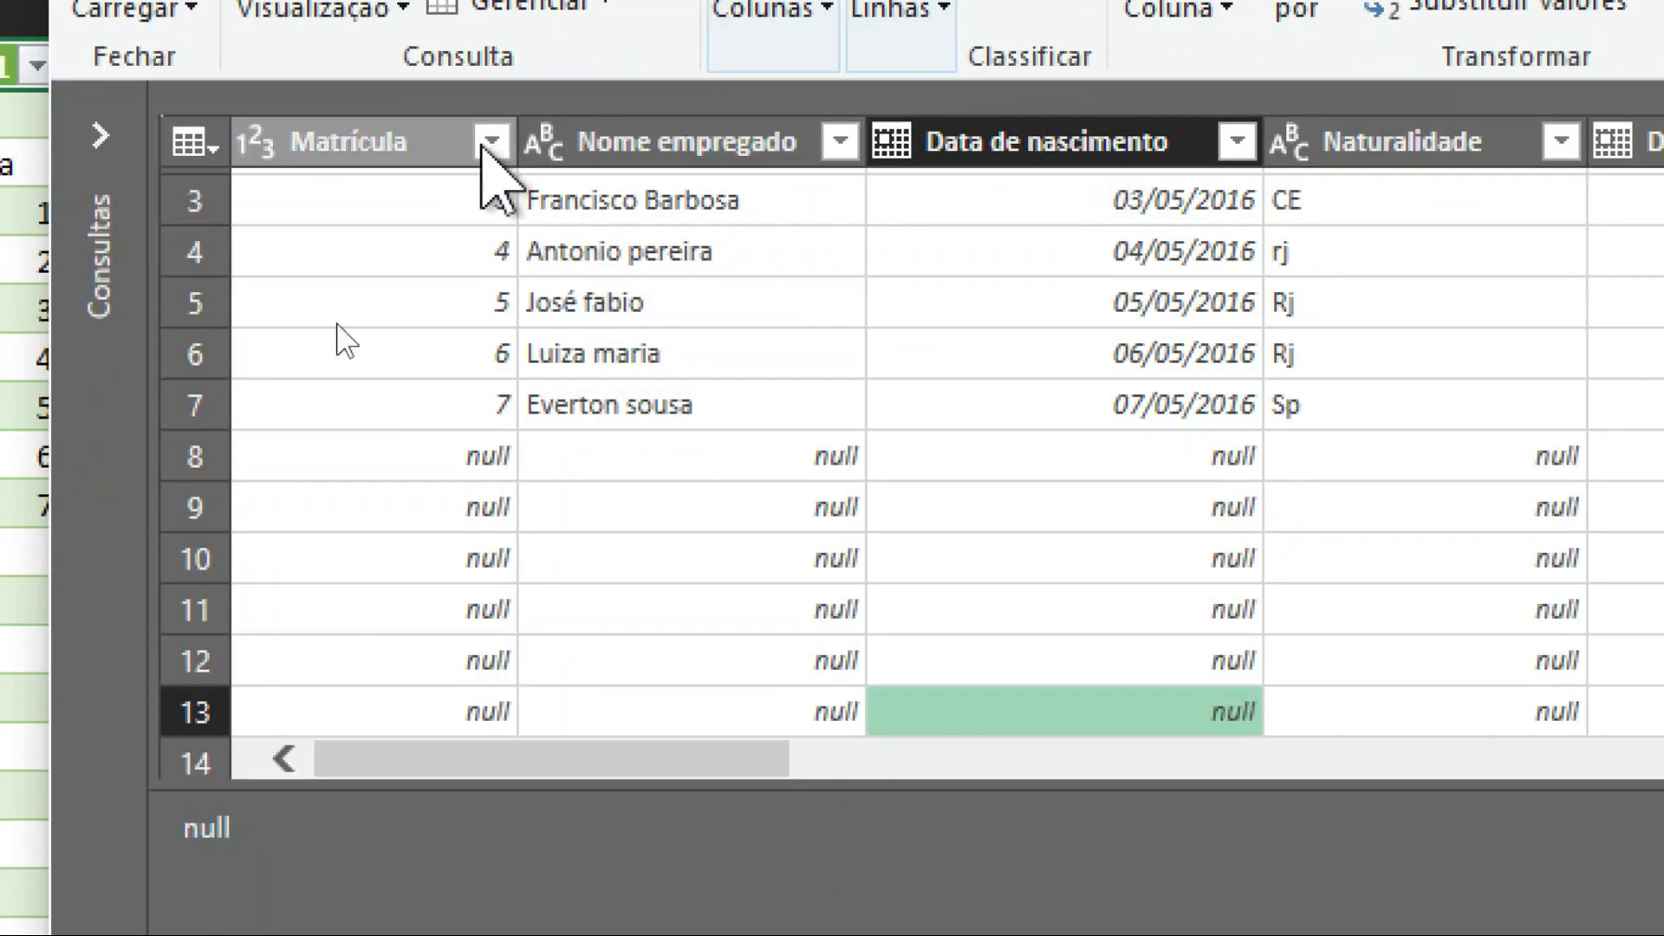
pyautogui.click(491, 141)
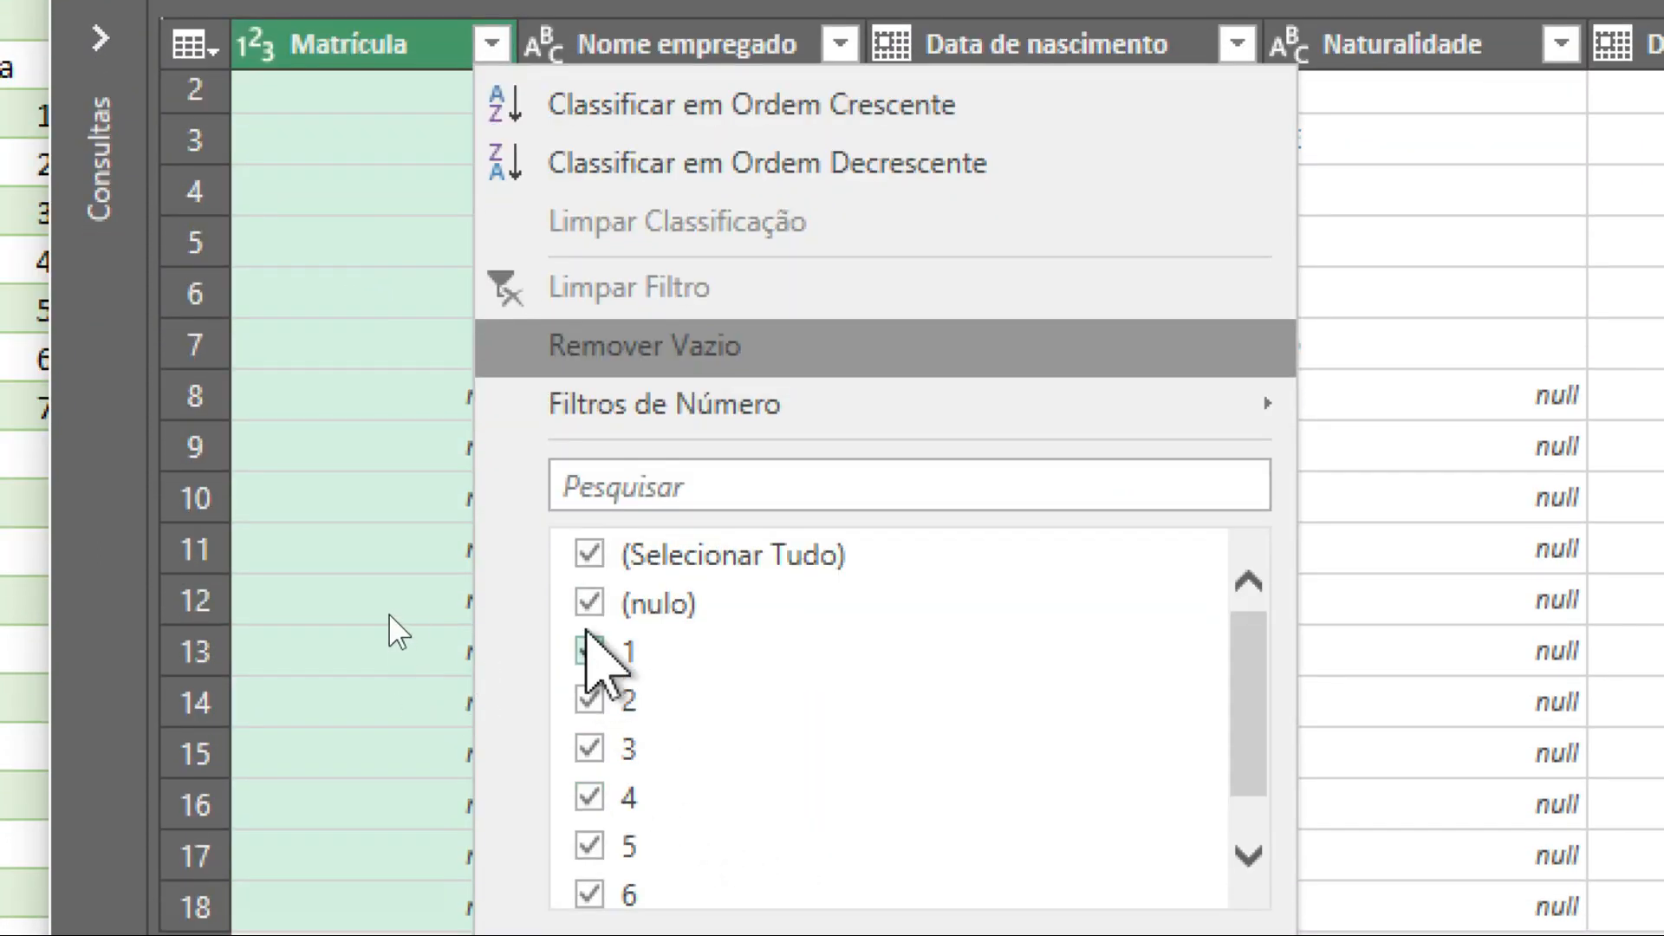
pyautogui.click(591, 602)
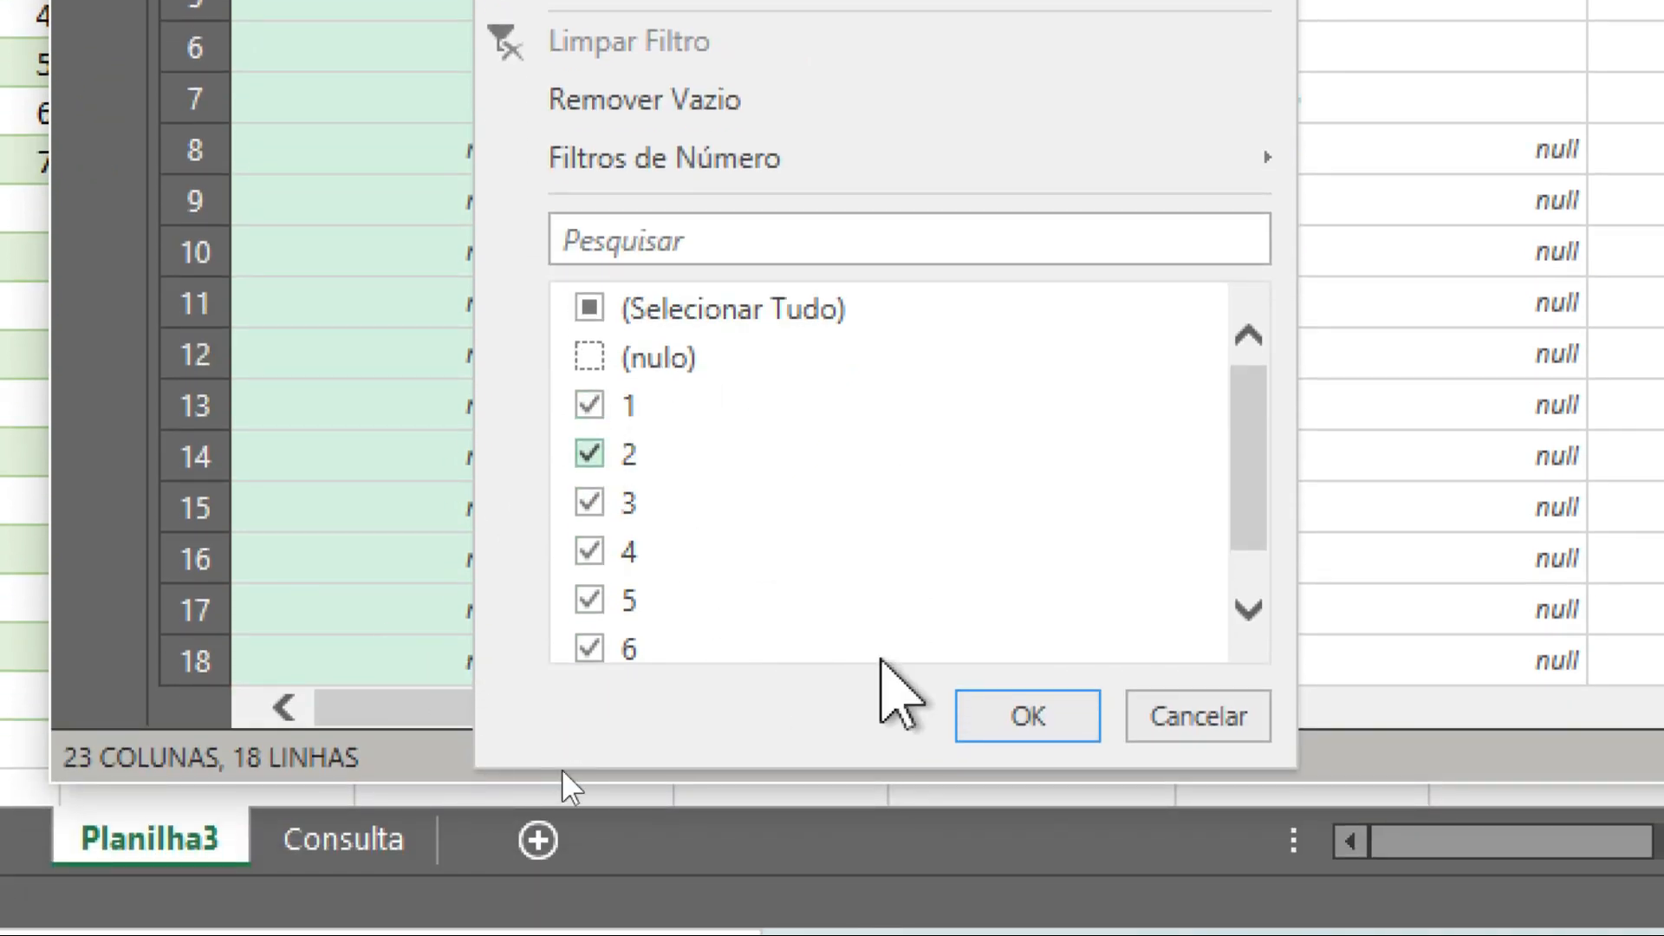
pyautogui.click(996, 726)
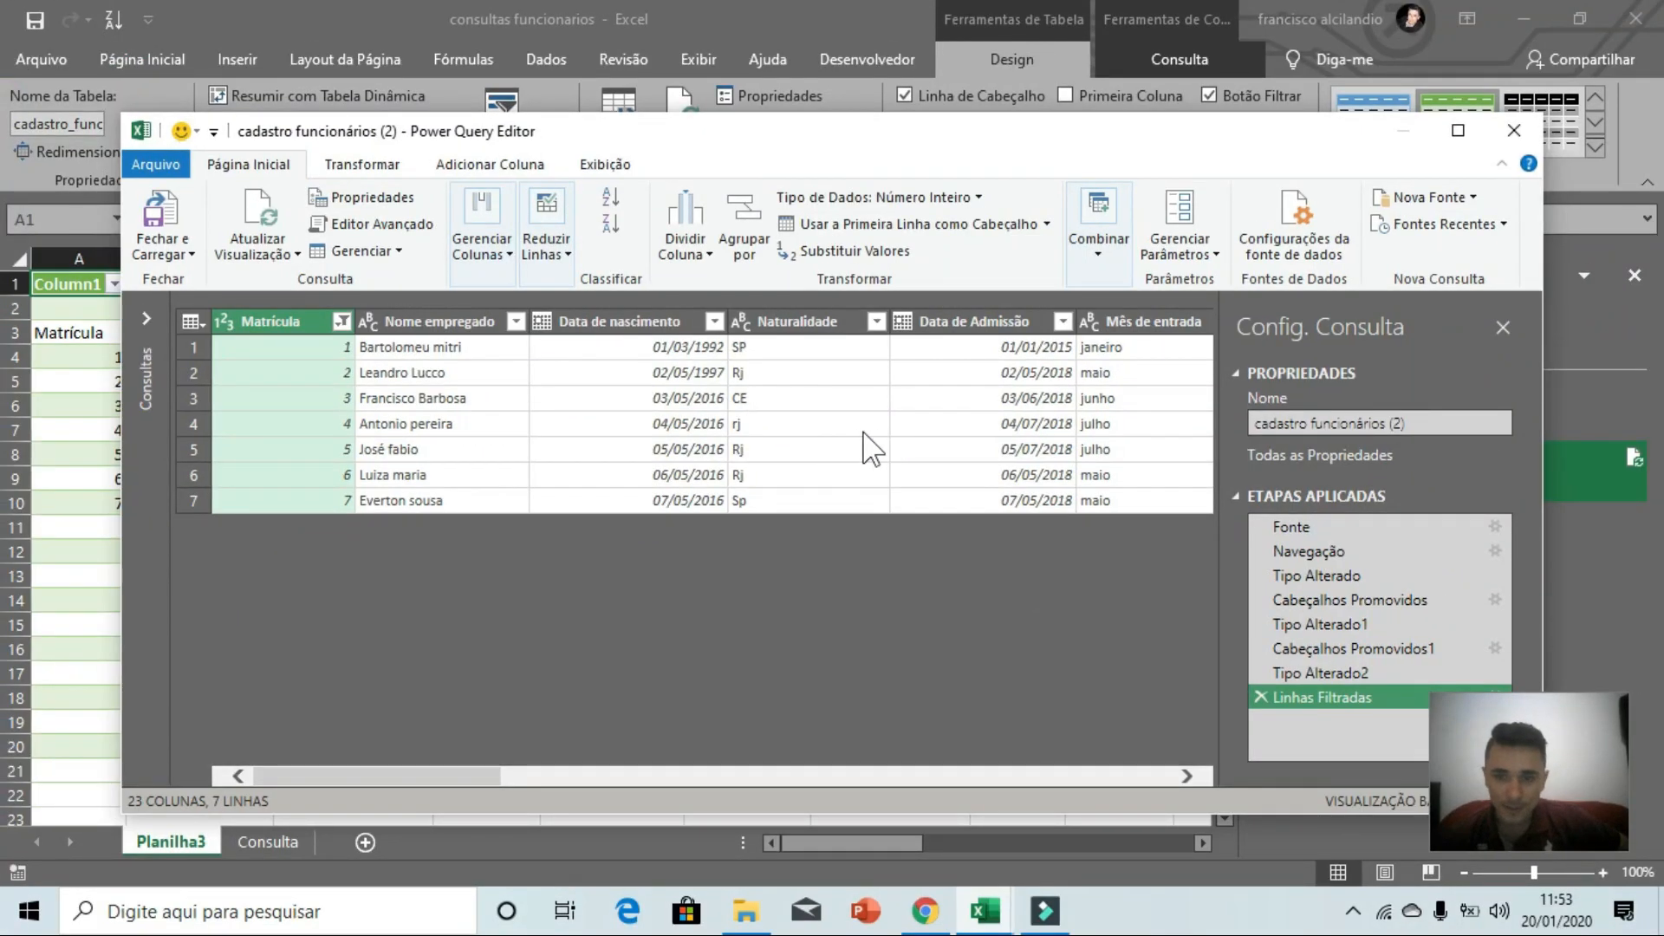
# - Remove the empty Column18 located after Título eleitoral from the query
pyautogui.click(1186, 774)
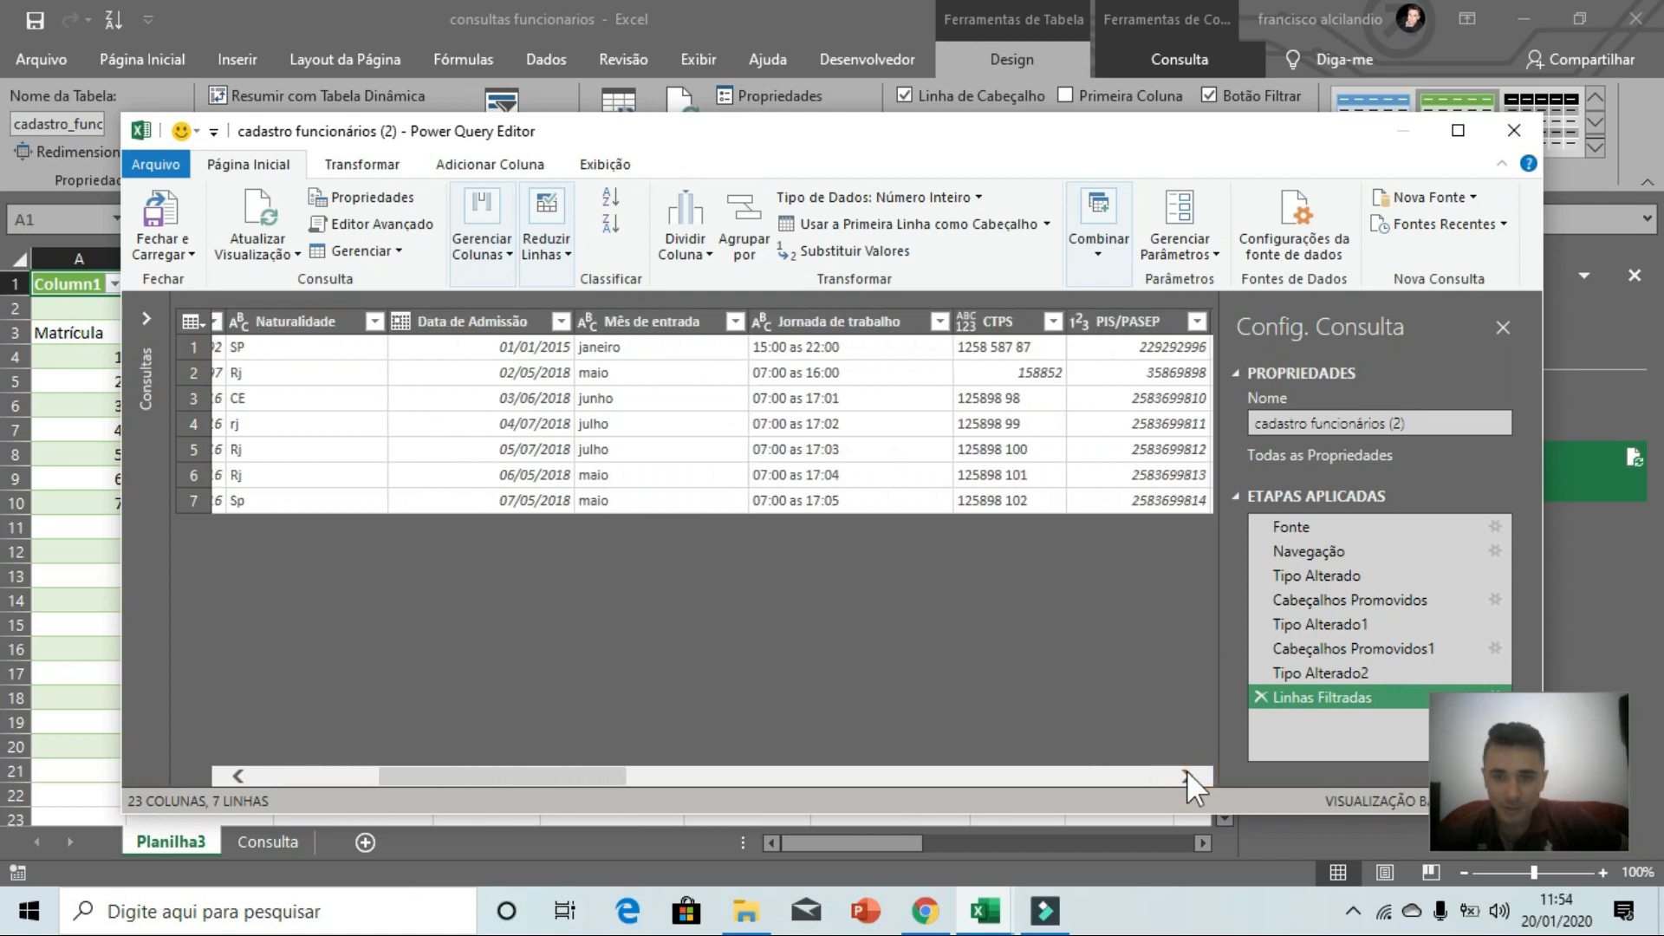
pyautogui.click(1186, 775)
pyautogui.click(1186, 774)
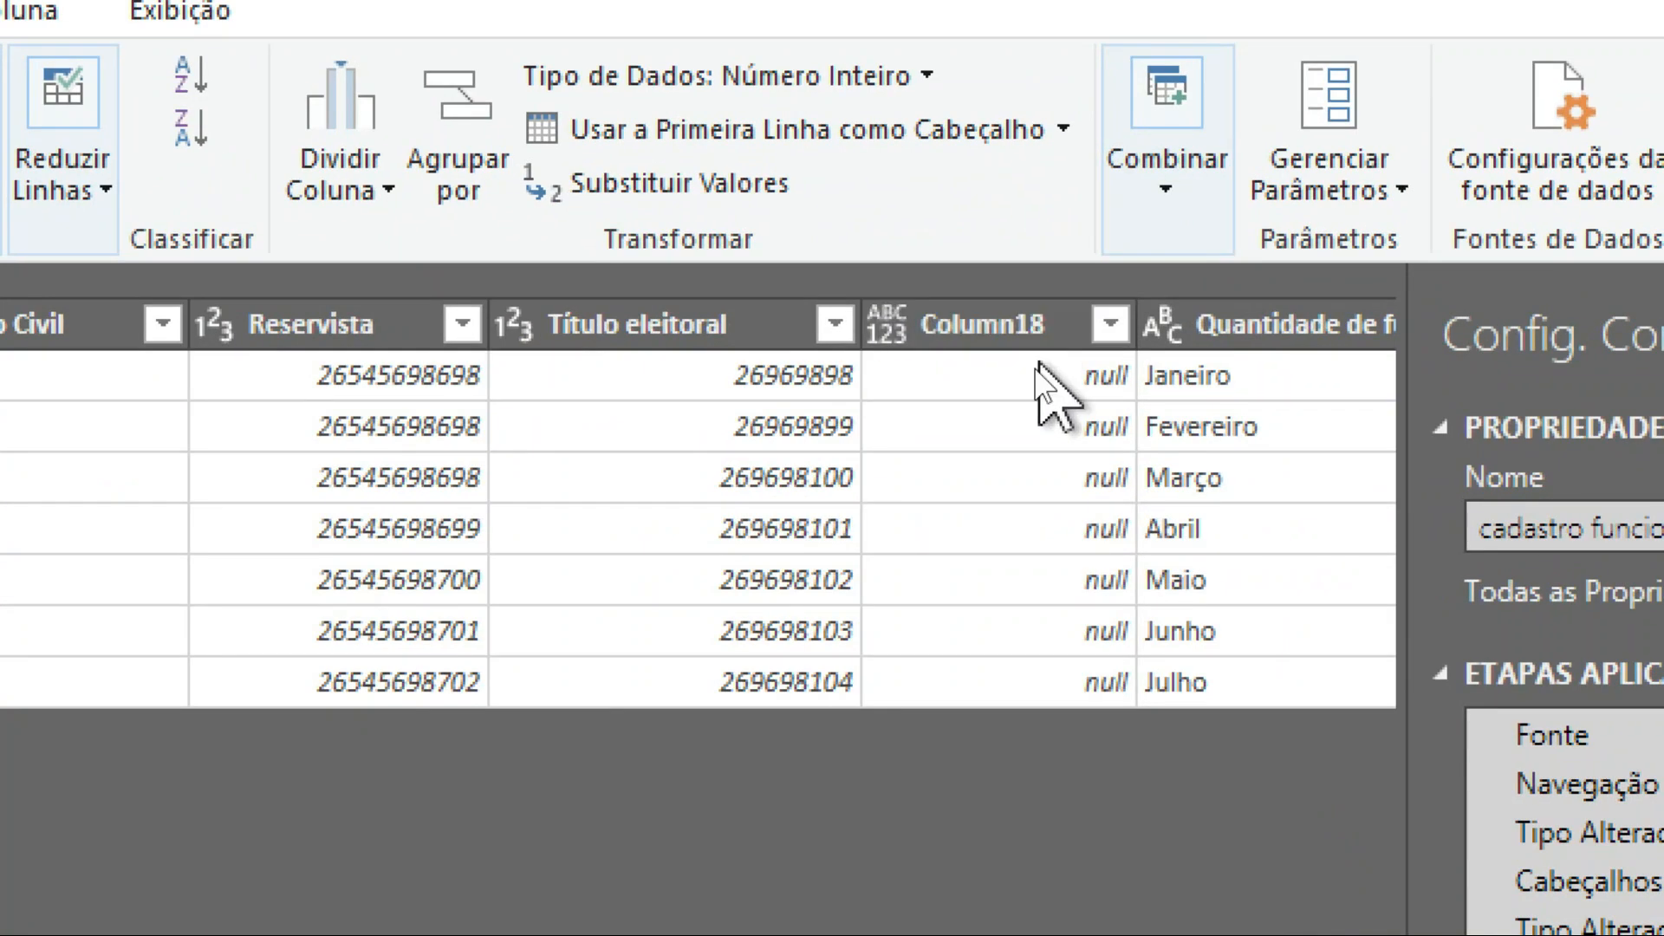
pyautogui.click(1111, 325)
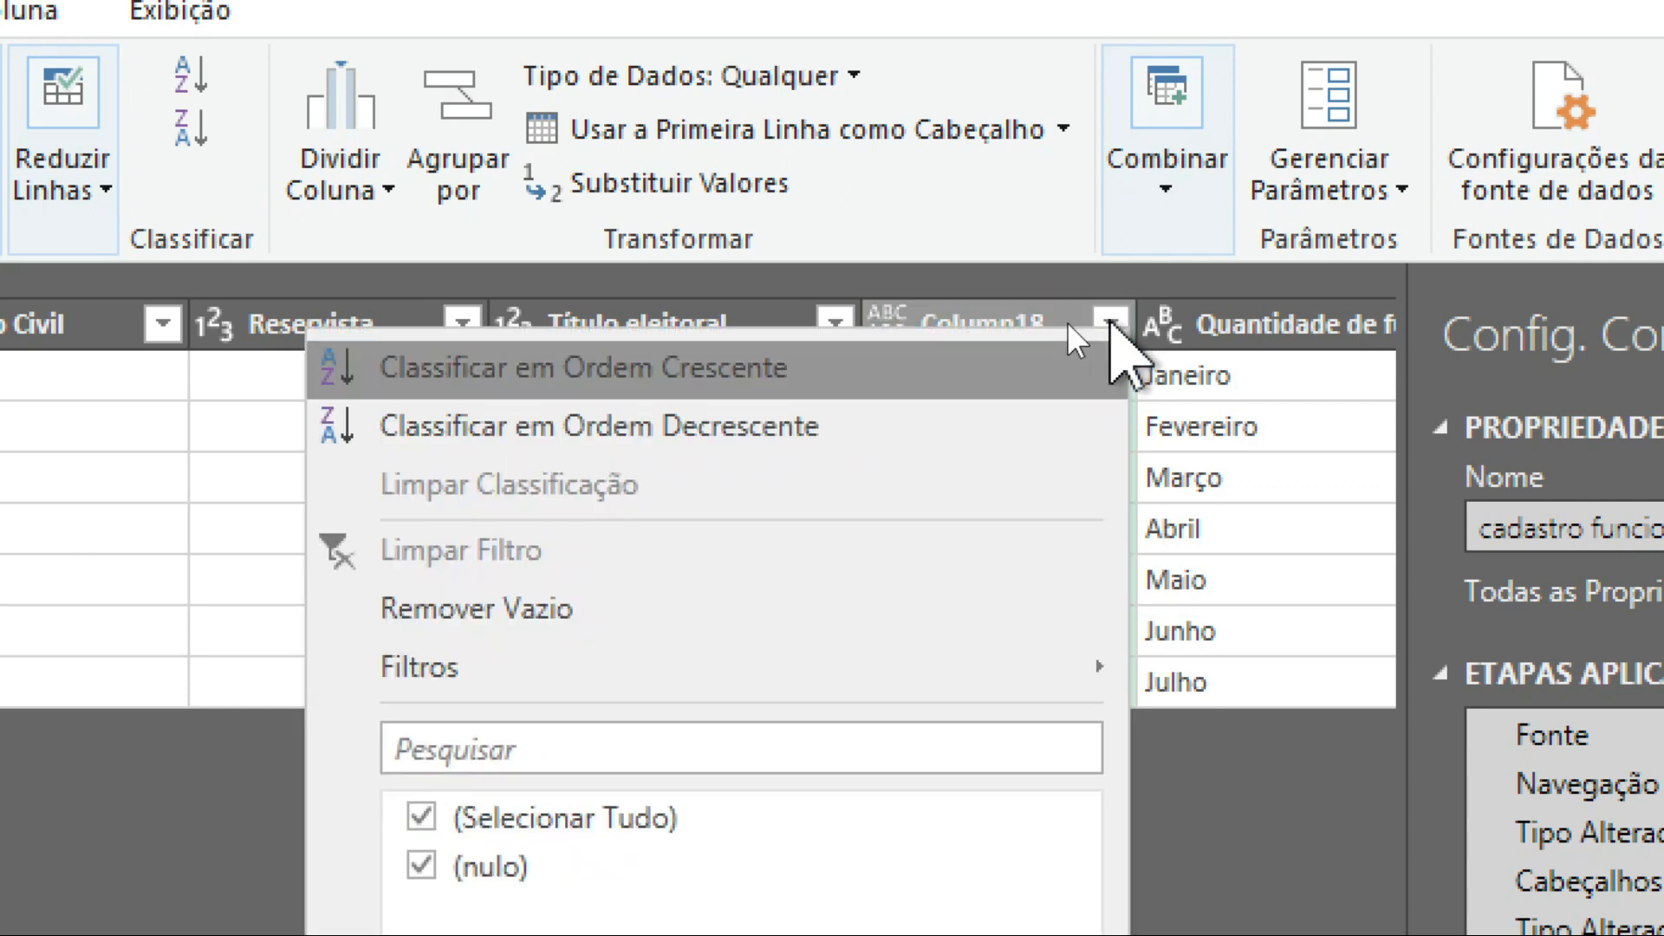
pyautogui.click(962, 325)
pyautogui.rightClick(953, 329)
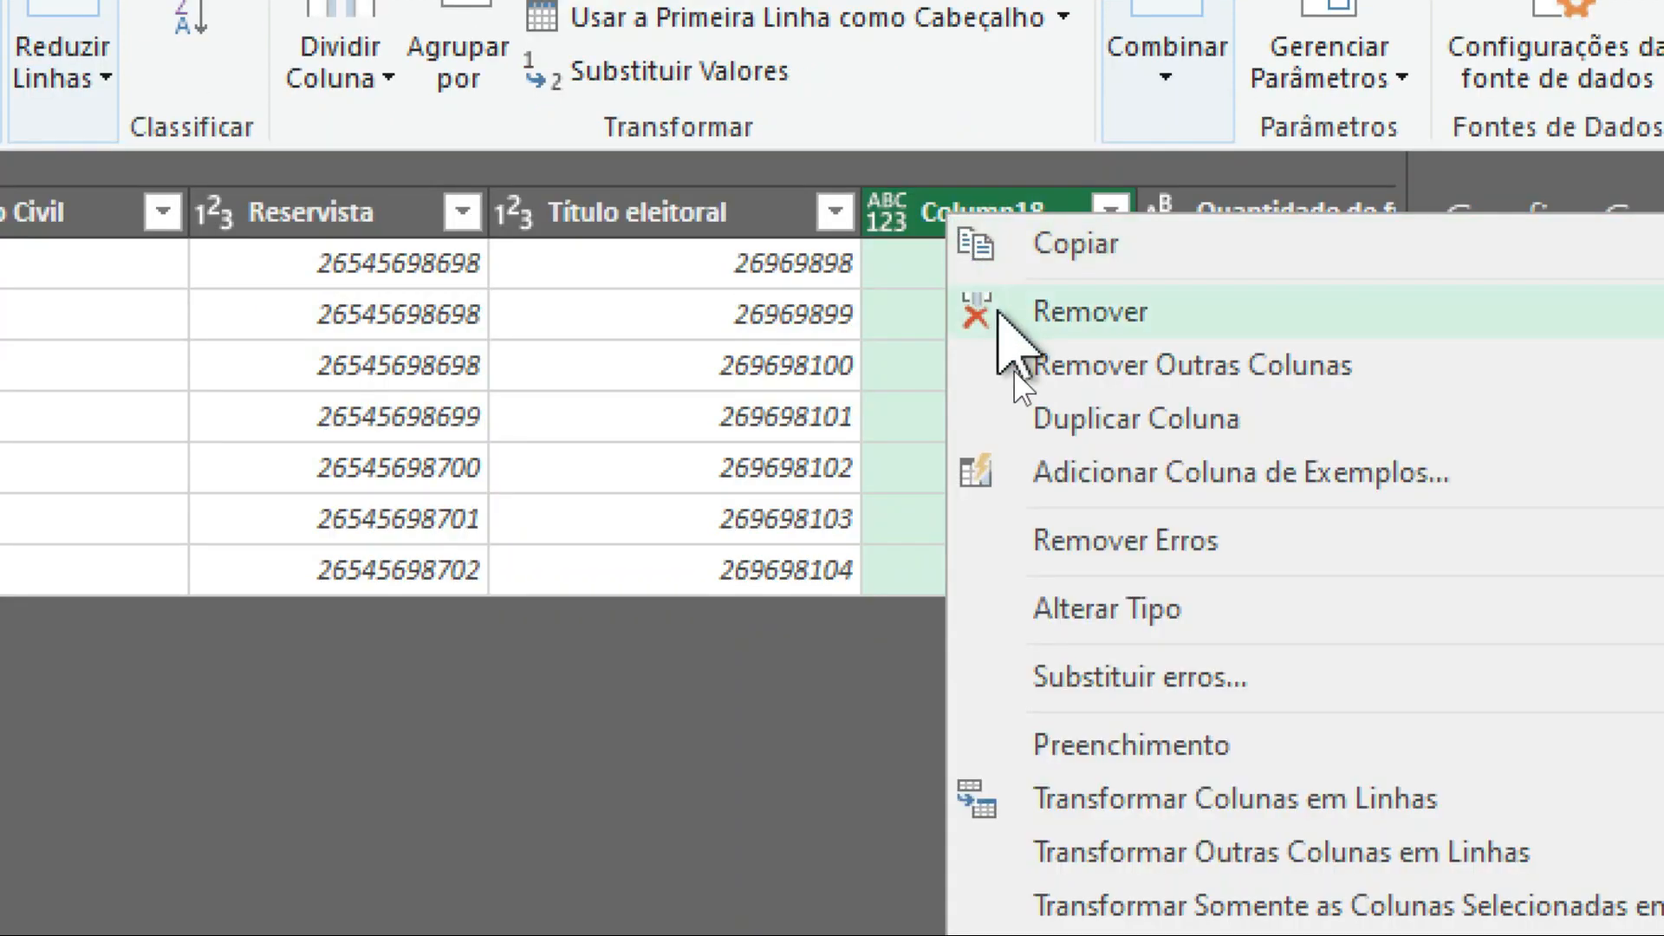
pyautogui.click(997, 310)
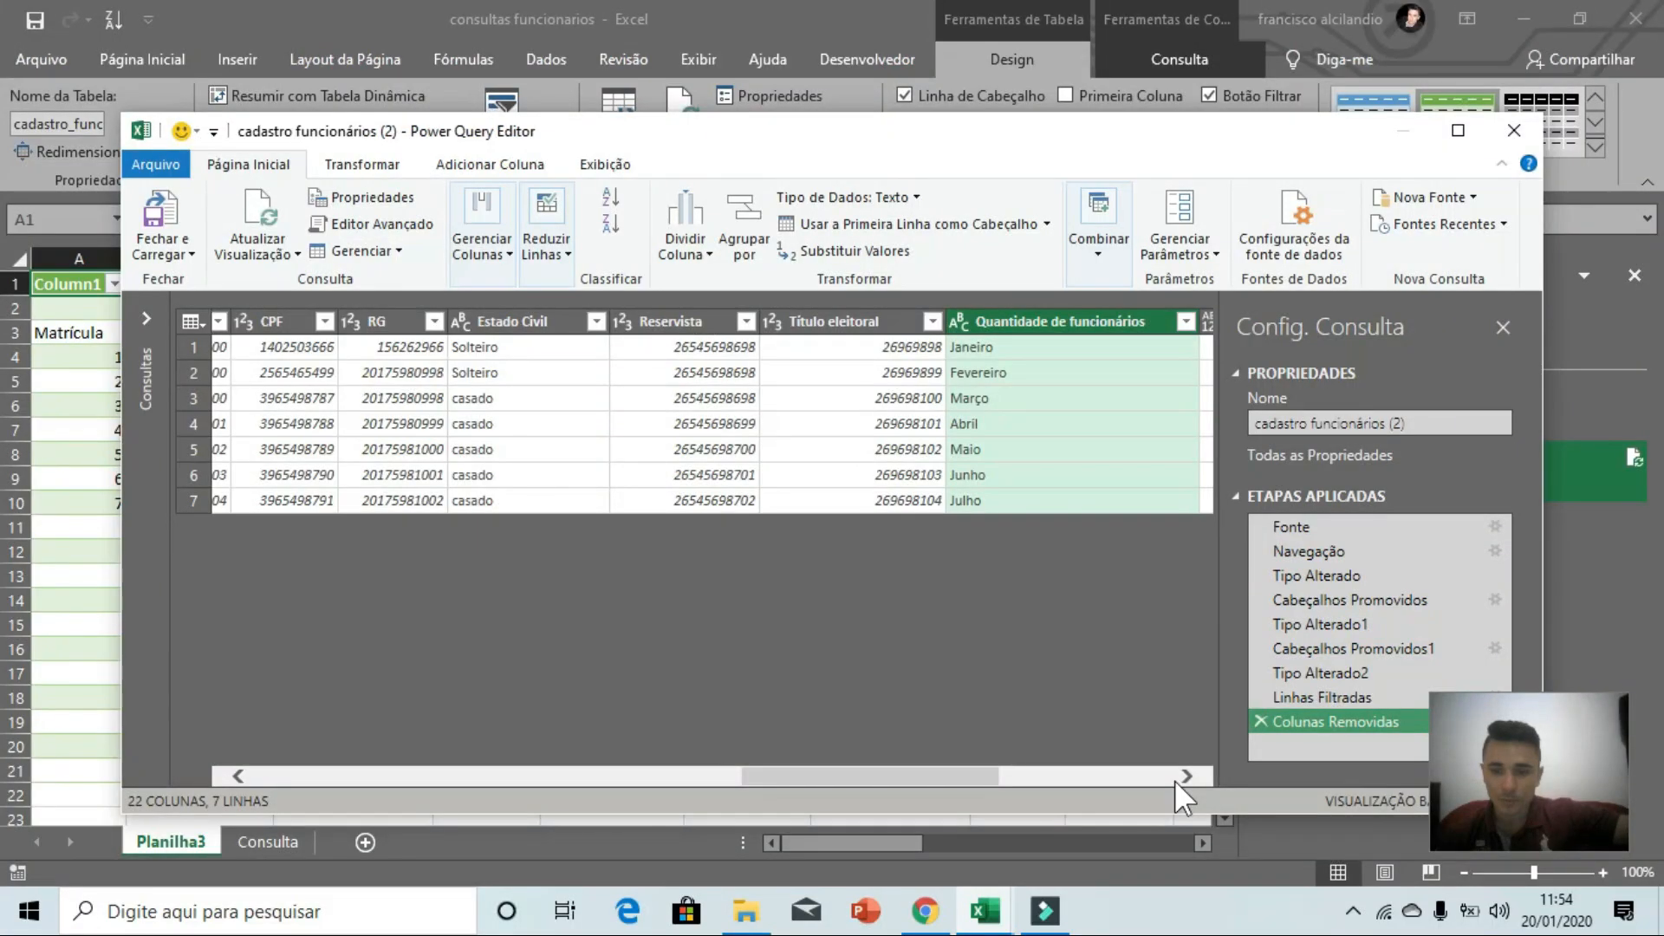
# - Remove the remaining empty columns Column20, Column21 and Column23 from the query
pyautogui.click(1186, 776)
pyautogui.click(1186, 776)
pyautogui.click(1186, 776)
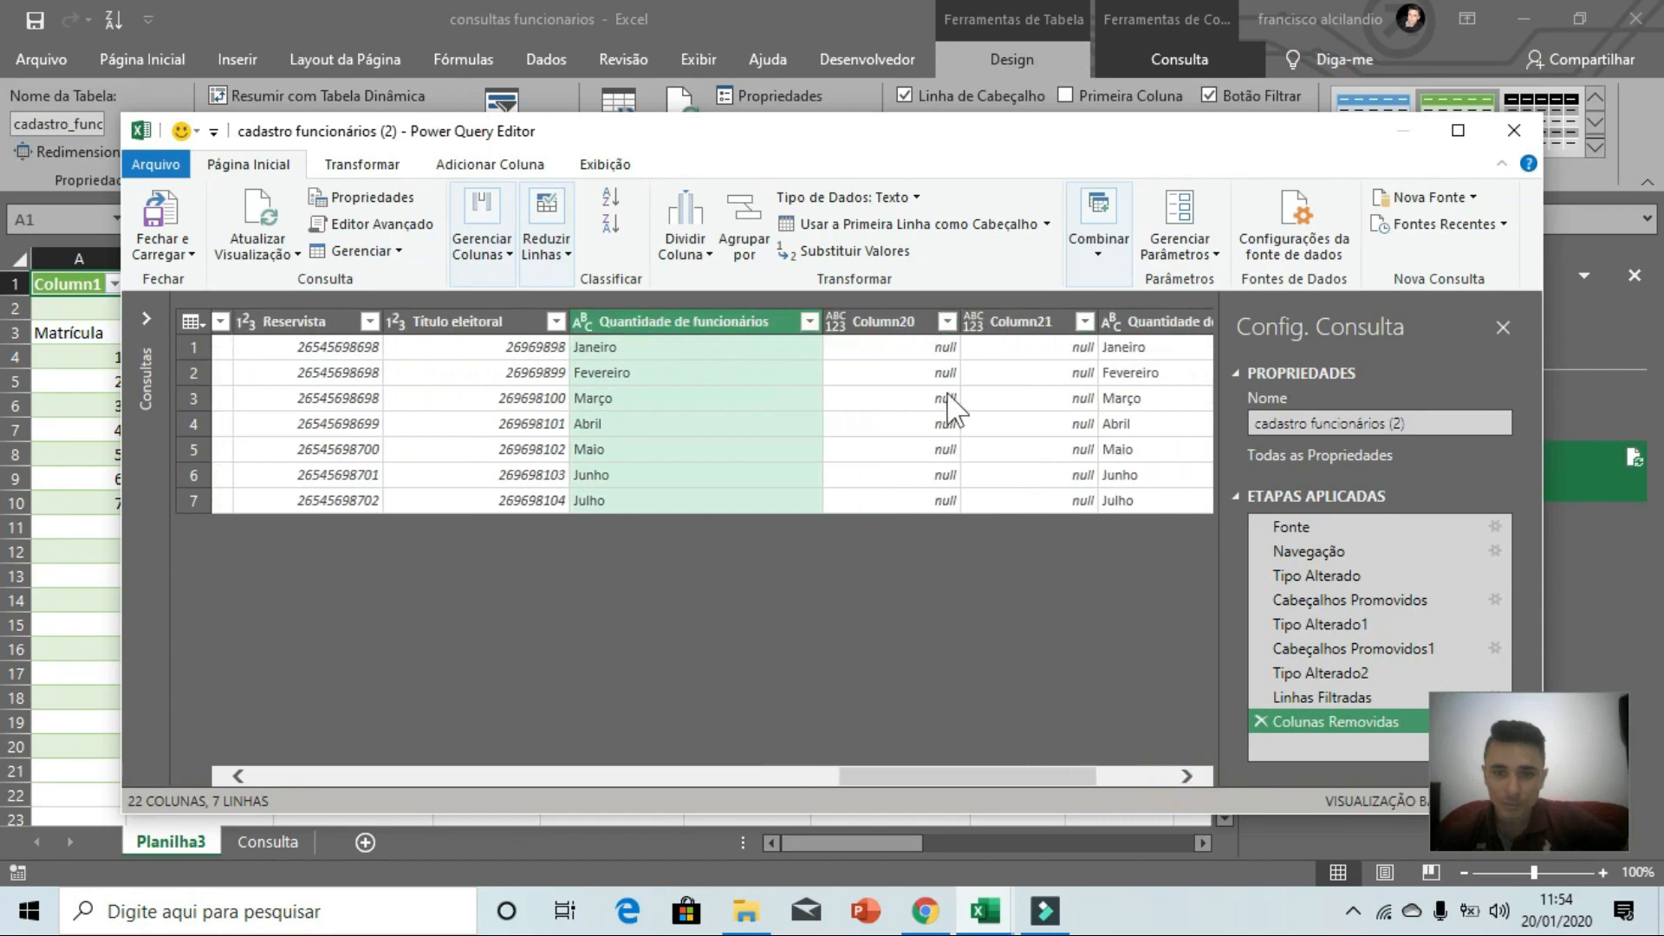
pyautogui.rightClick(919, 324)
pyautogui.click(933, 365)
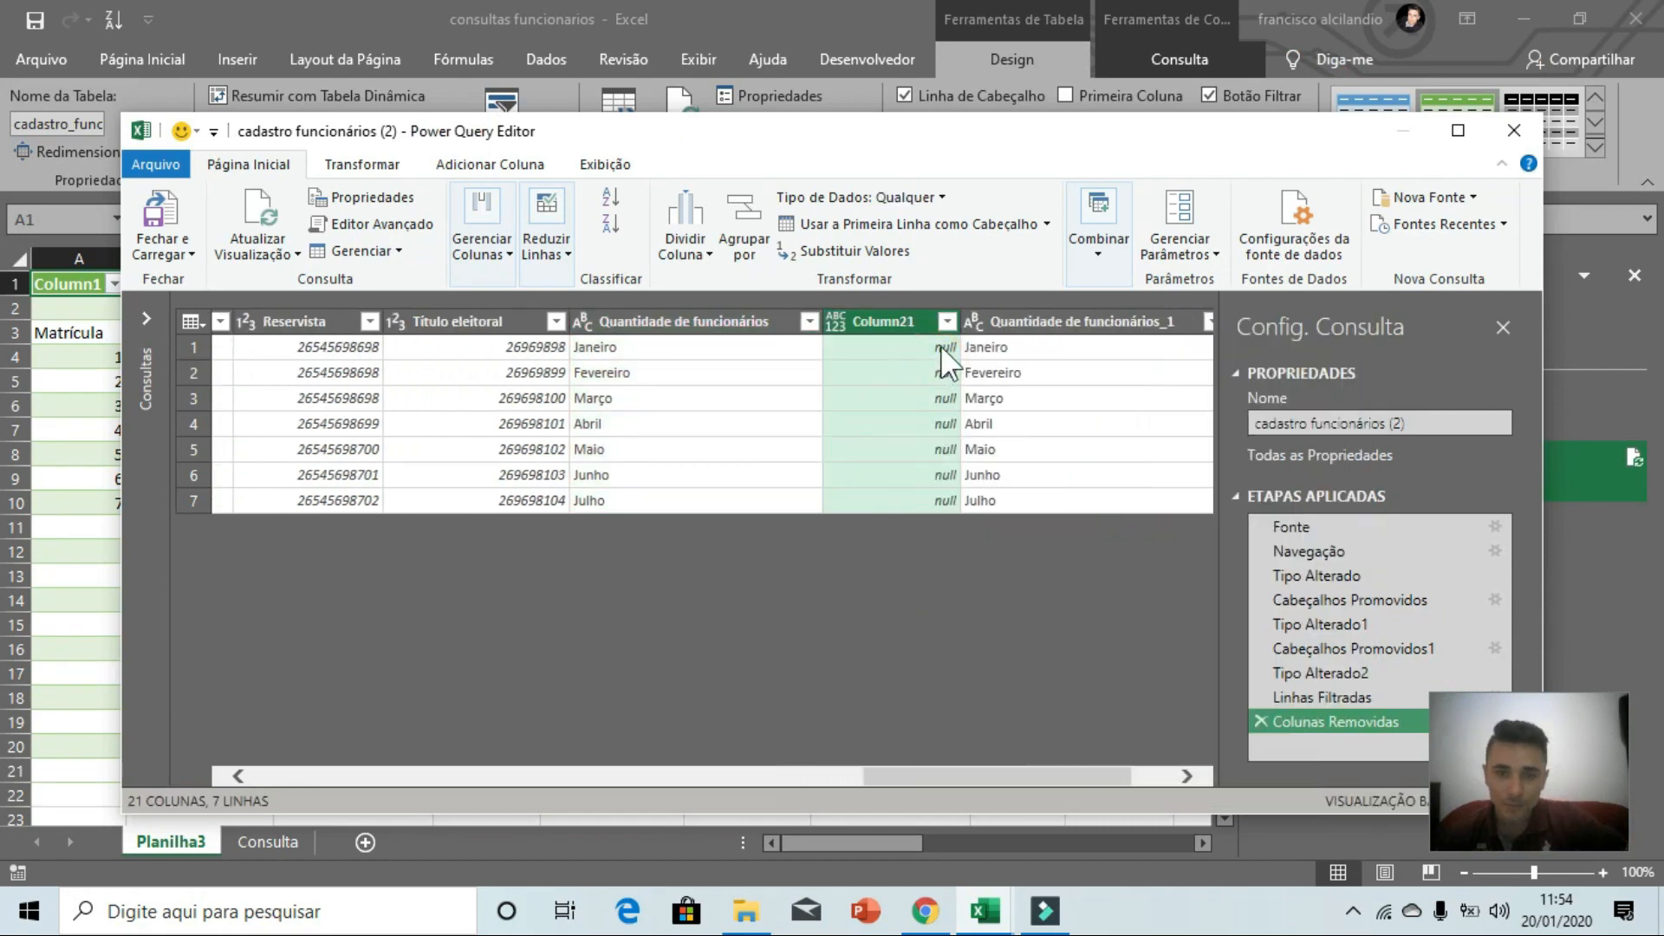
pyautogui.rightClick(916, 329)
pyautogui.click(936, 364)
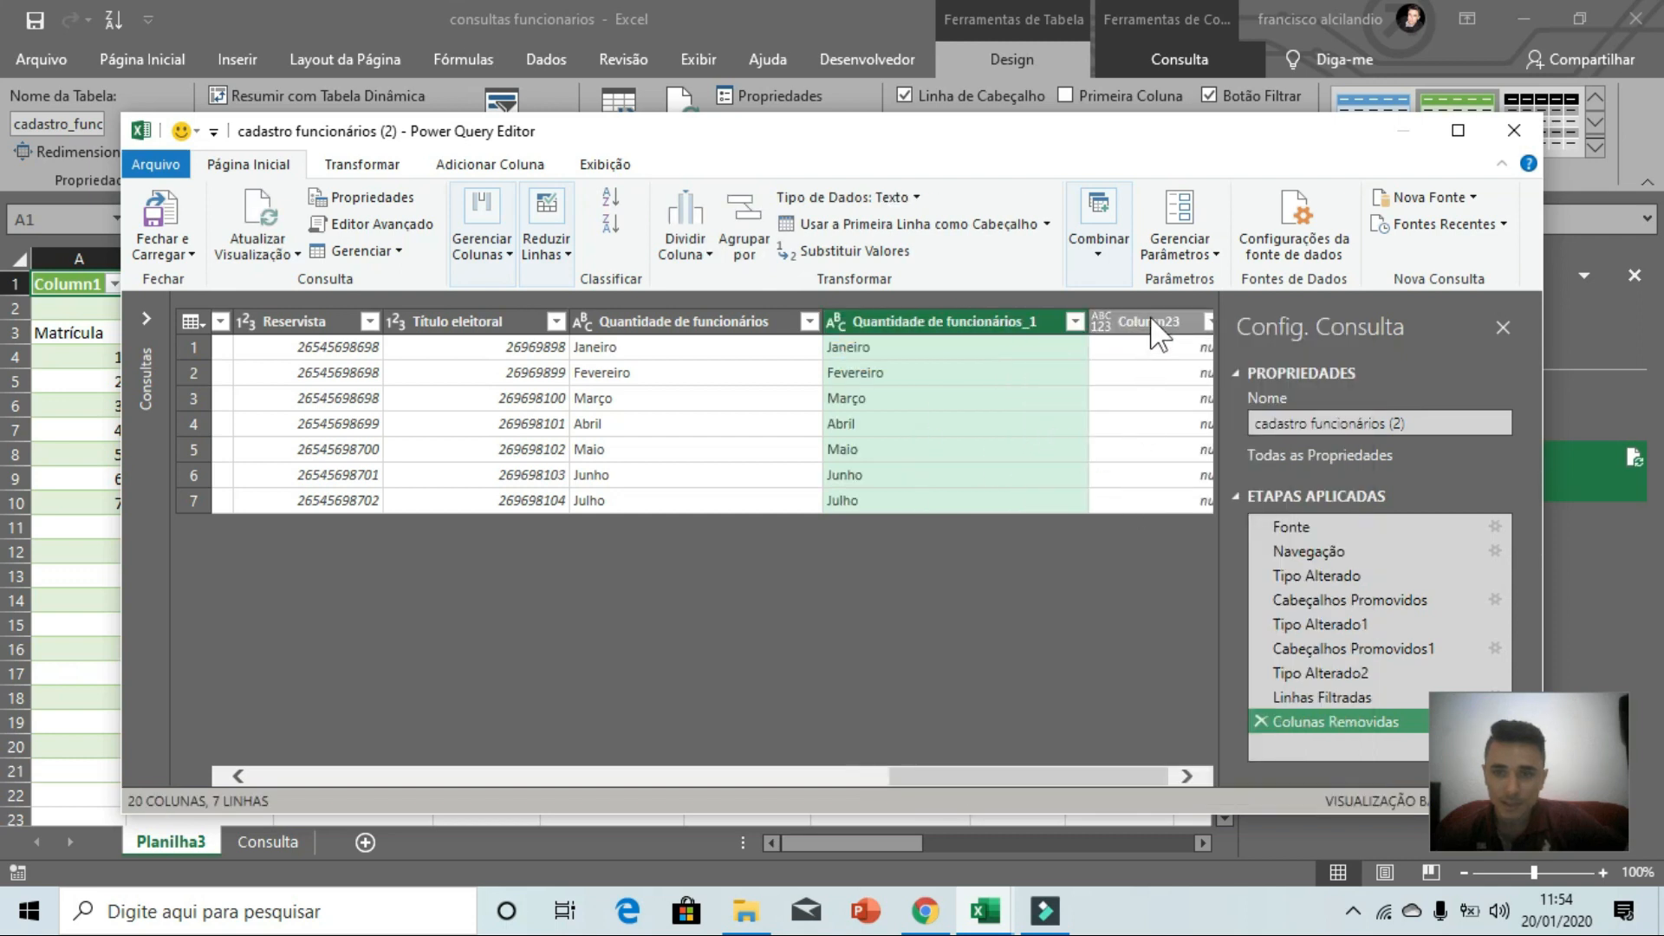
pyautogui.click(1153, 321)
pyautogui.rightClick(1151, 318)
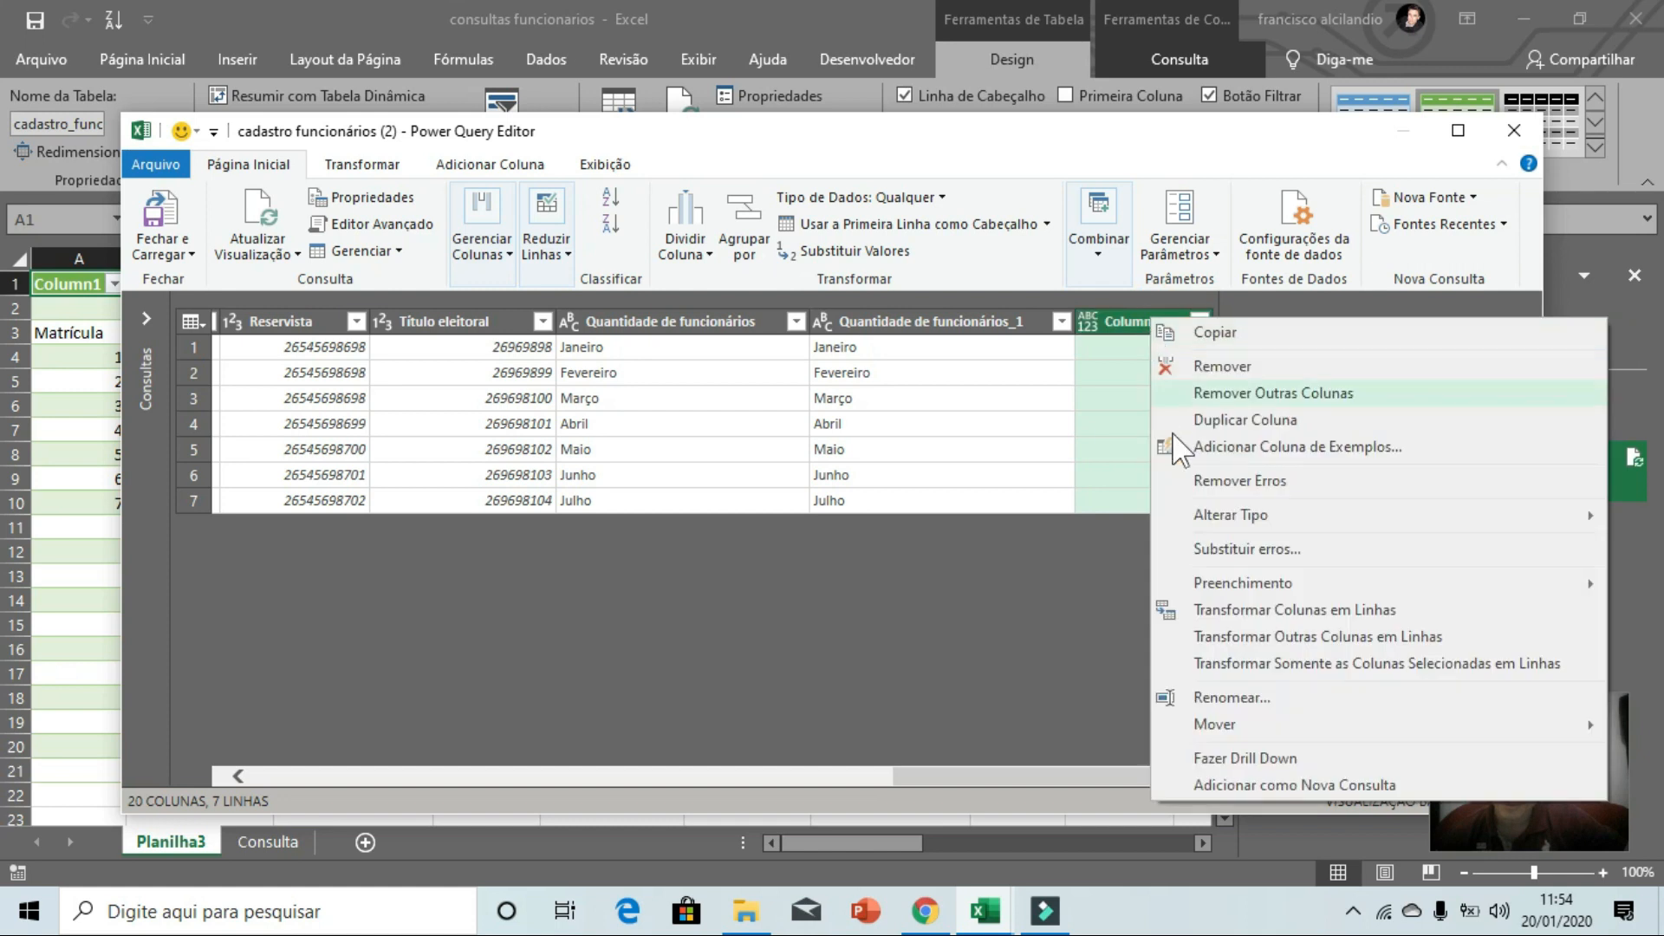
pyautogui.click(1179, 369)
# - Review the remaining columns, then close the query editor and load the cleaned data to the worksheet
pyautogui.click(1184, 770)
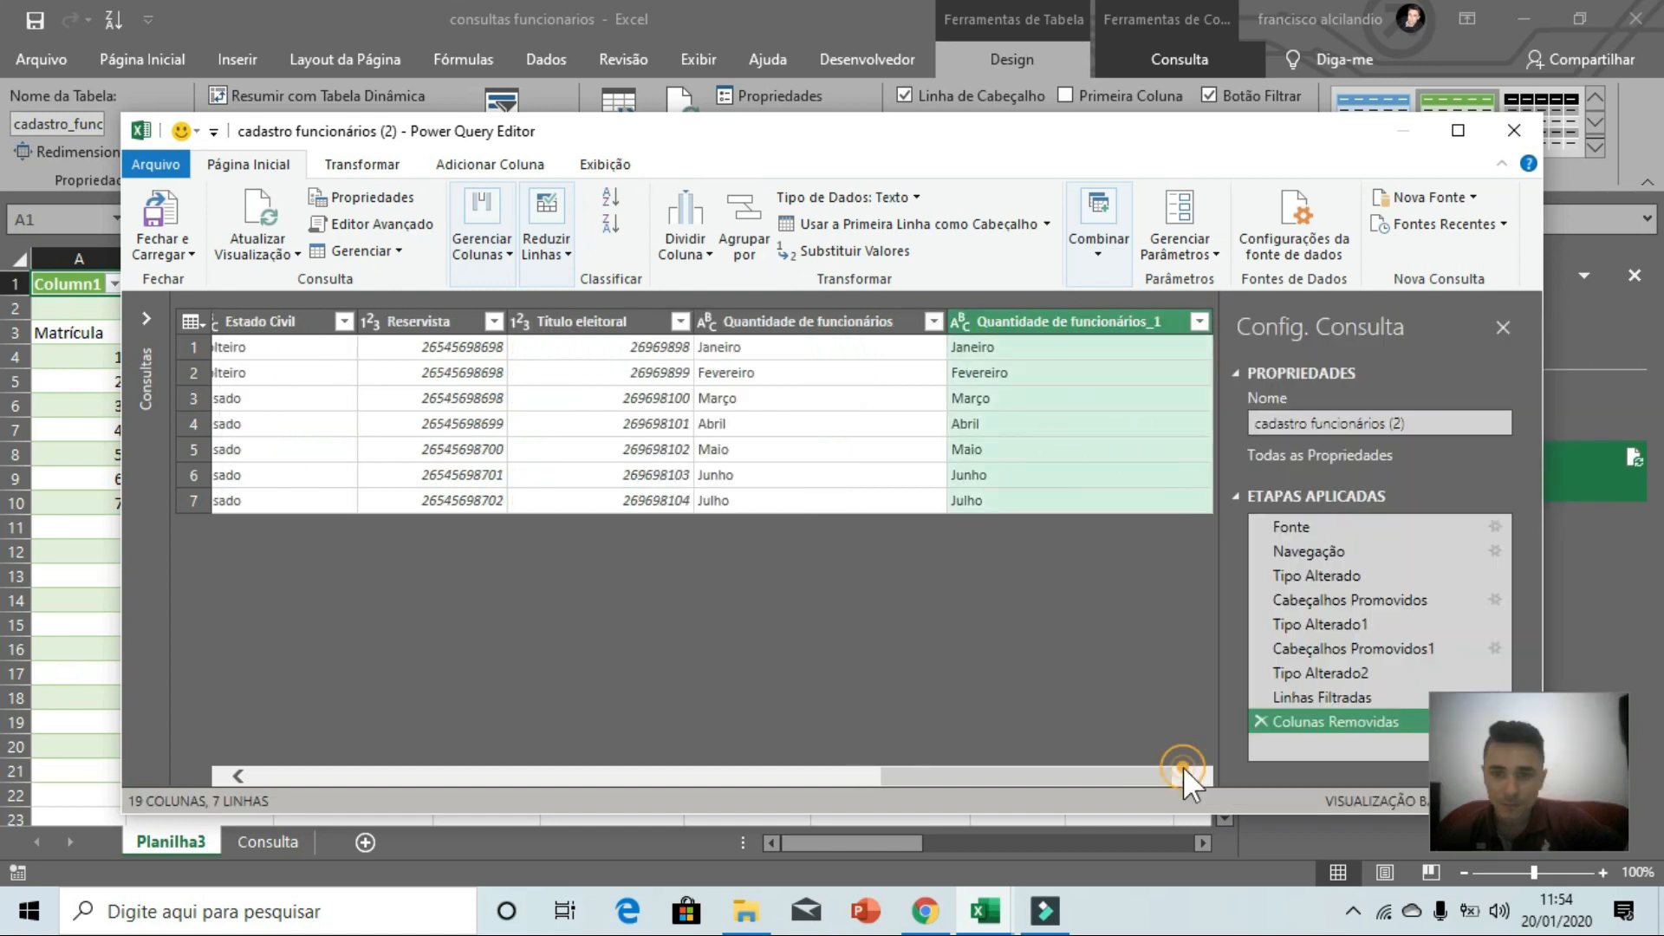
pyautogui.moveTo(893, 775); pyautogui.dragTo(238, 704)
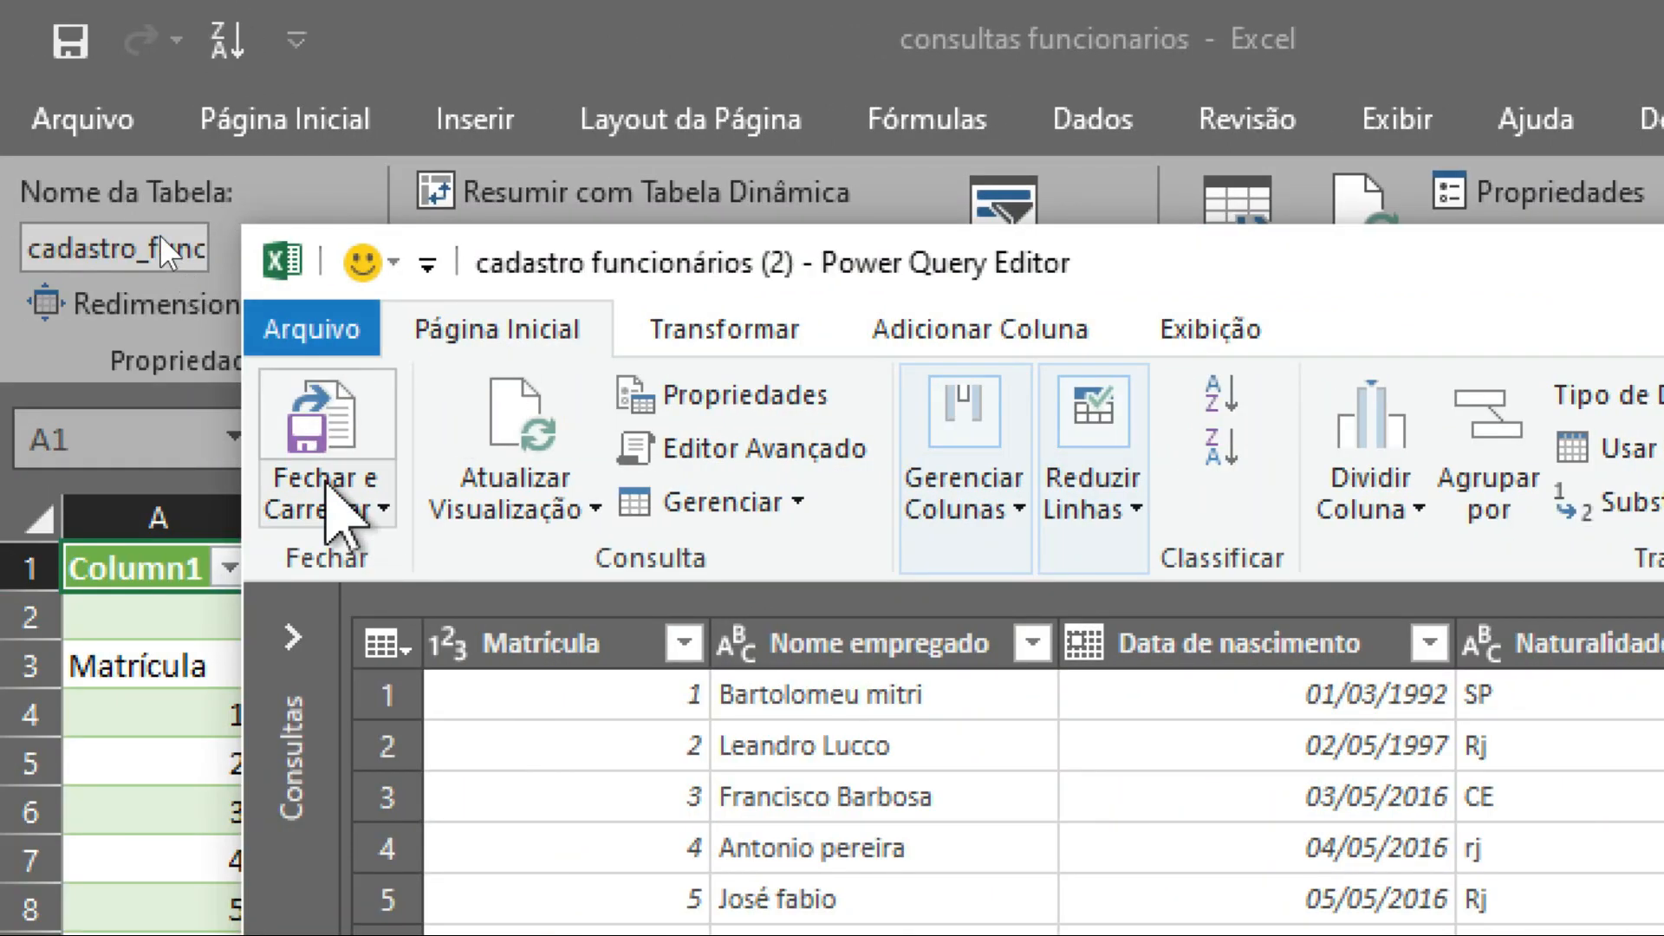
pyautogui.click(330, 468)
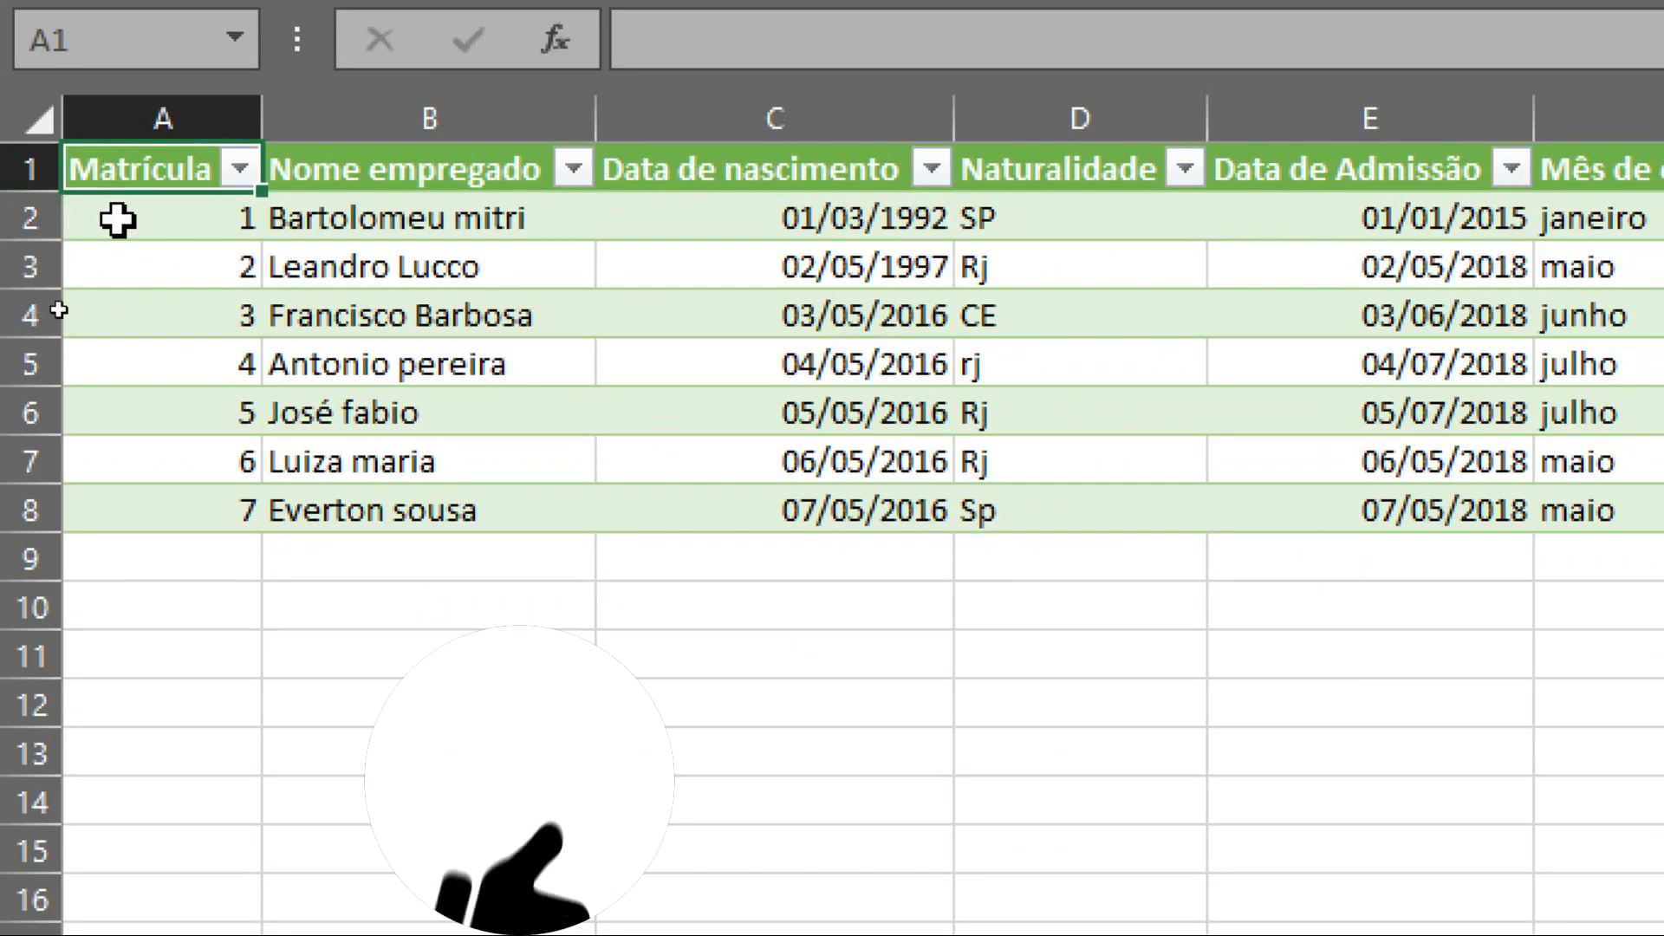
# - Examine the Matrícula and Nome empregado columns of the loaded table in Planilha3
pyautogui.hotkey('ctrl', 'shift', 'Down')
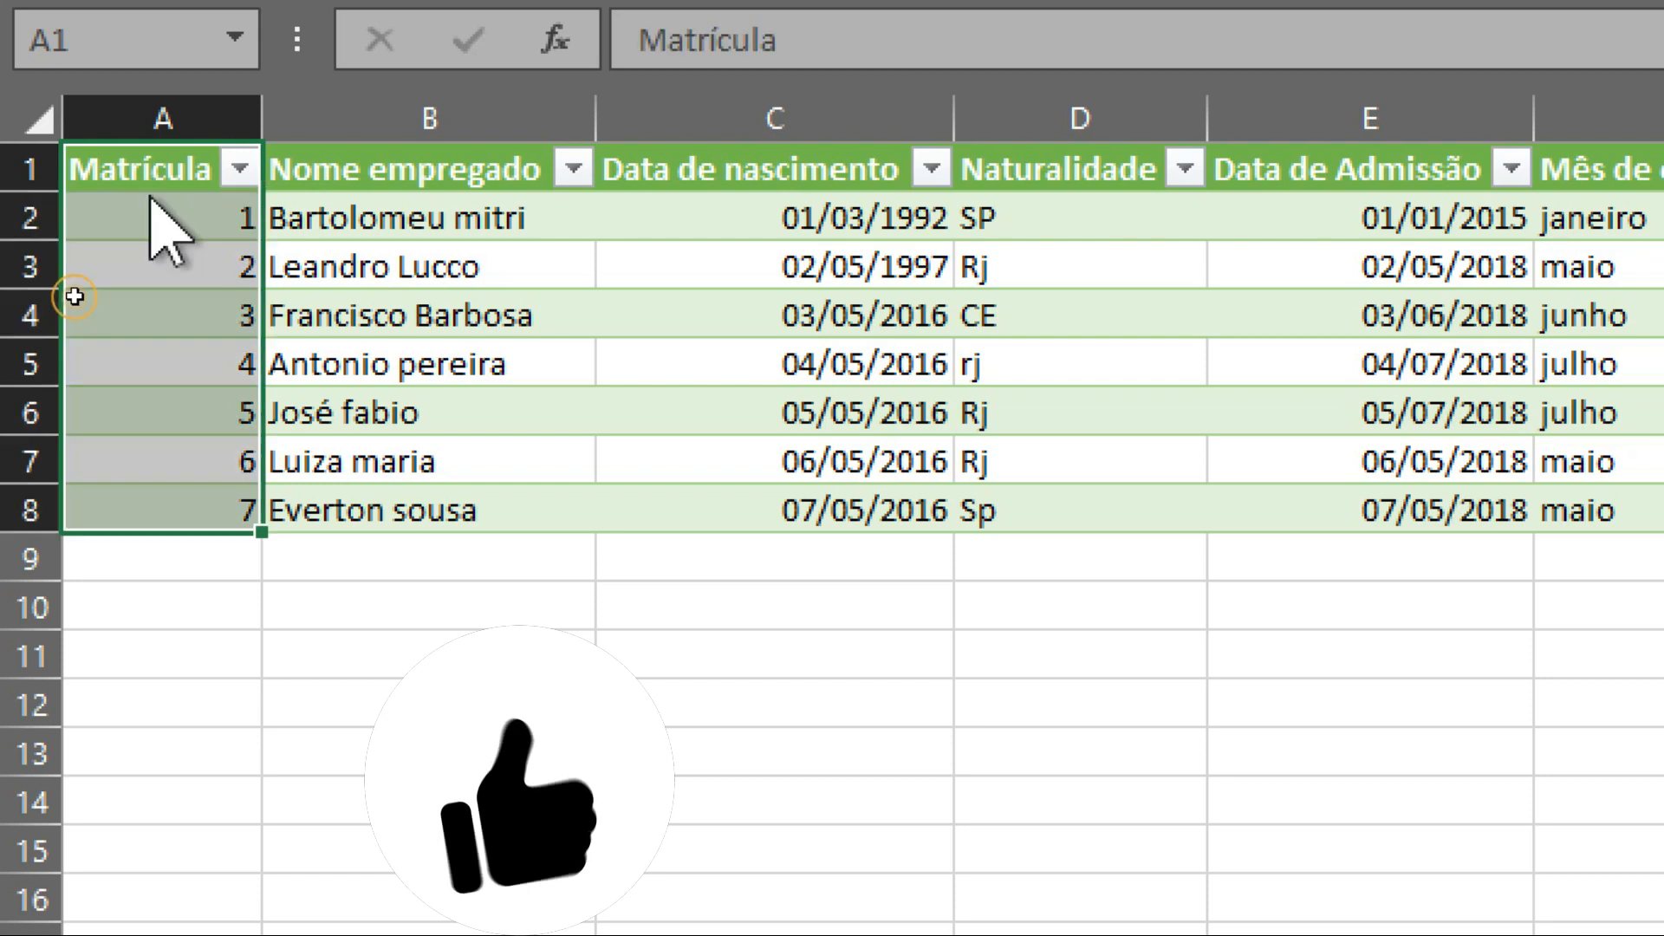
pyautogui.click(364, 215)
pyautogui.click(372, 168)
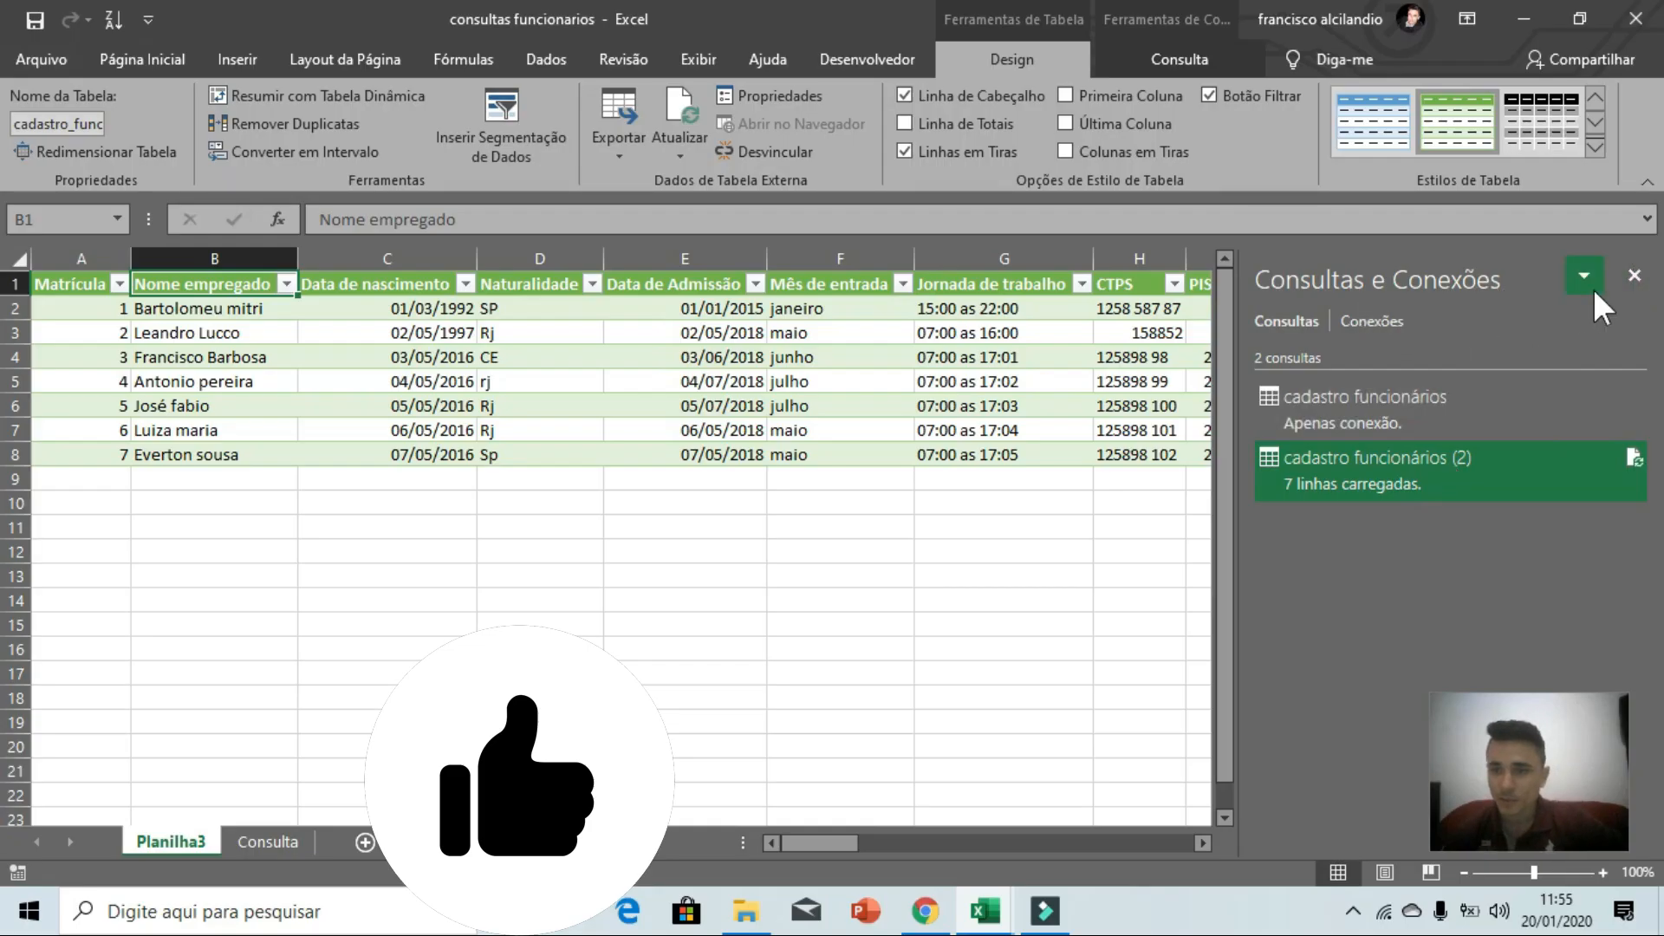
# - Close the Consultas e Conexões pane and switch to the Consulta sheet
pyautogui.click(1633, 275)
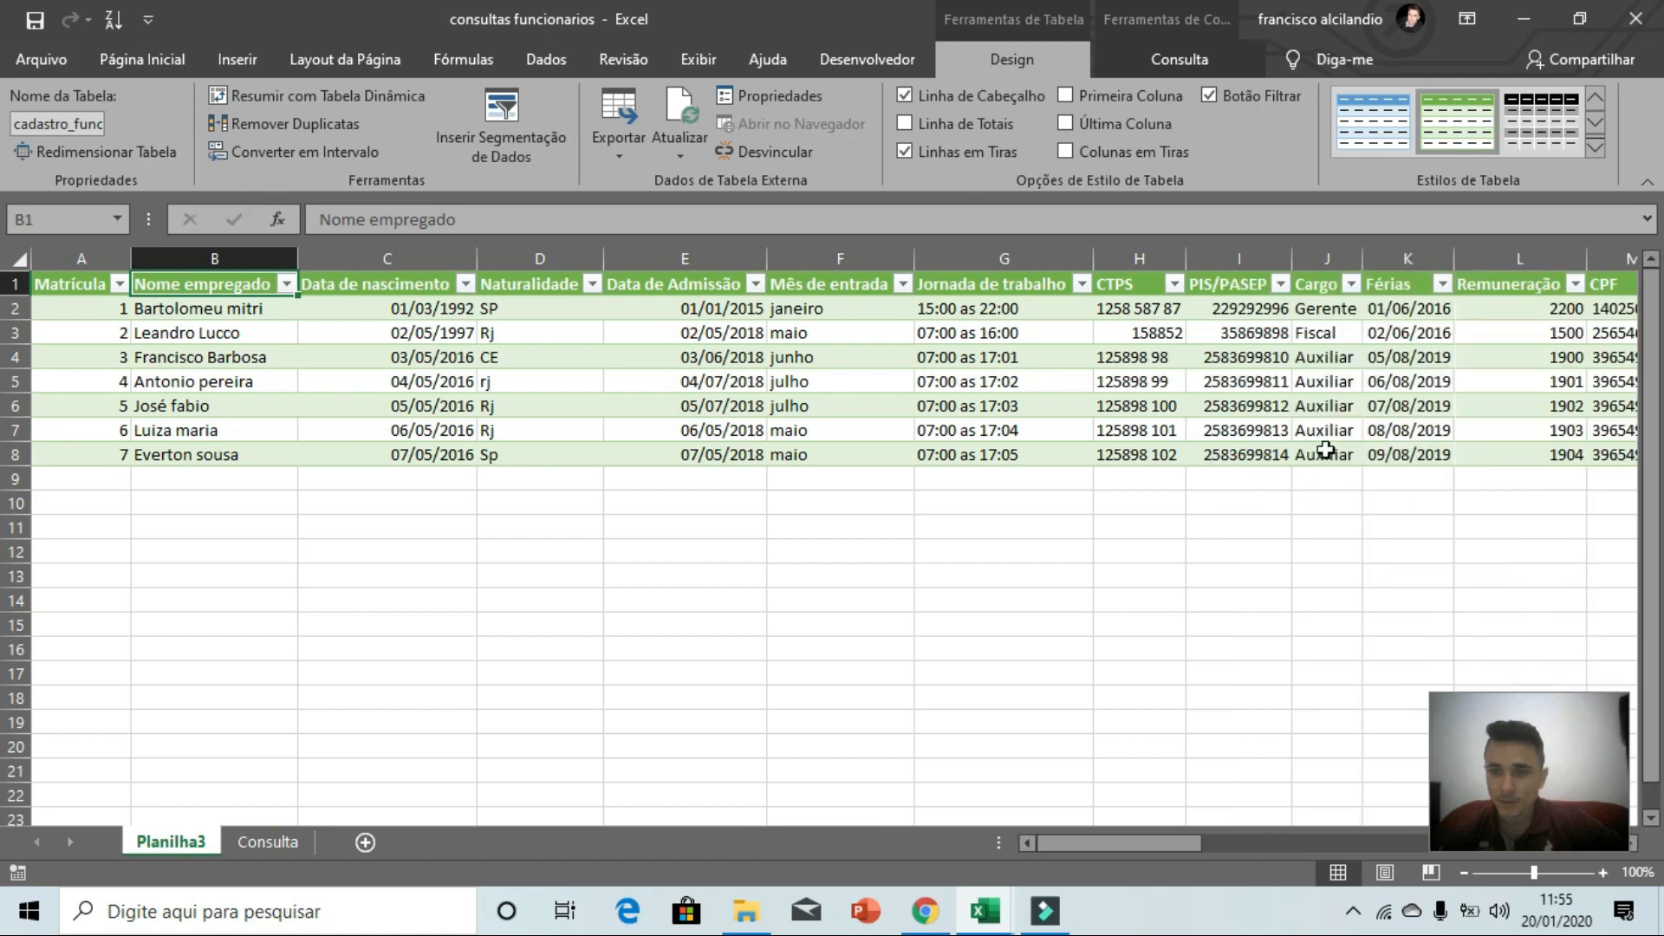
pyautogui.click(1326, 526)
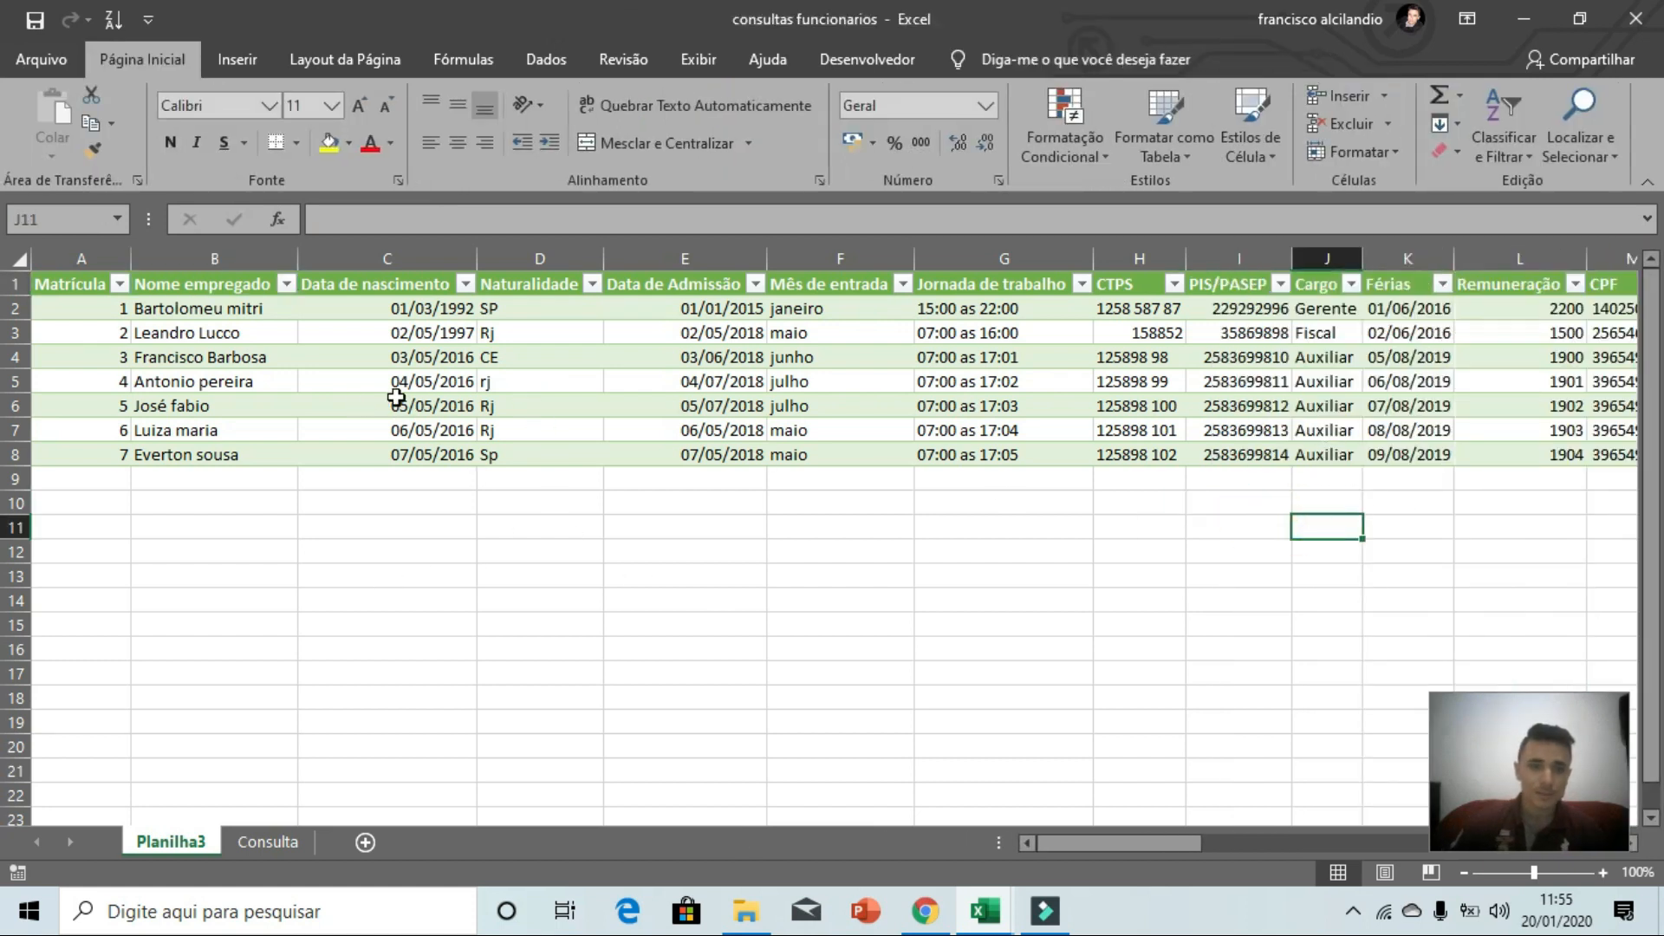
pyautogui.click(268, 842)
# - Open data validation for the Nome empregado entry cell D7 and allow only values from a Lista
pyautogui.click(466, 463)
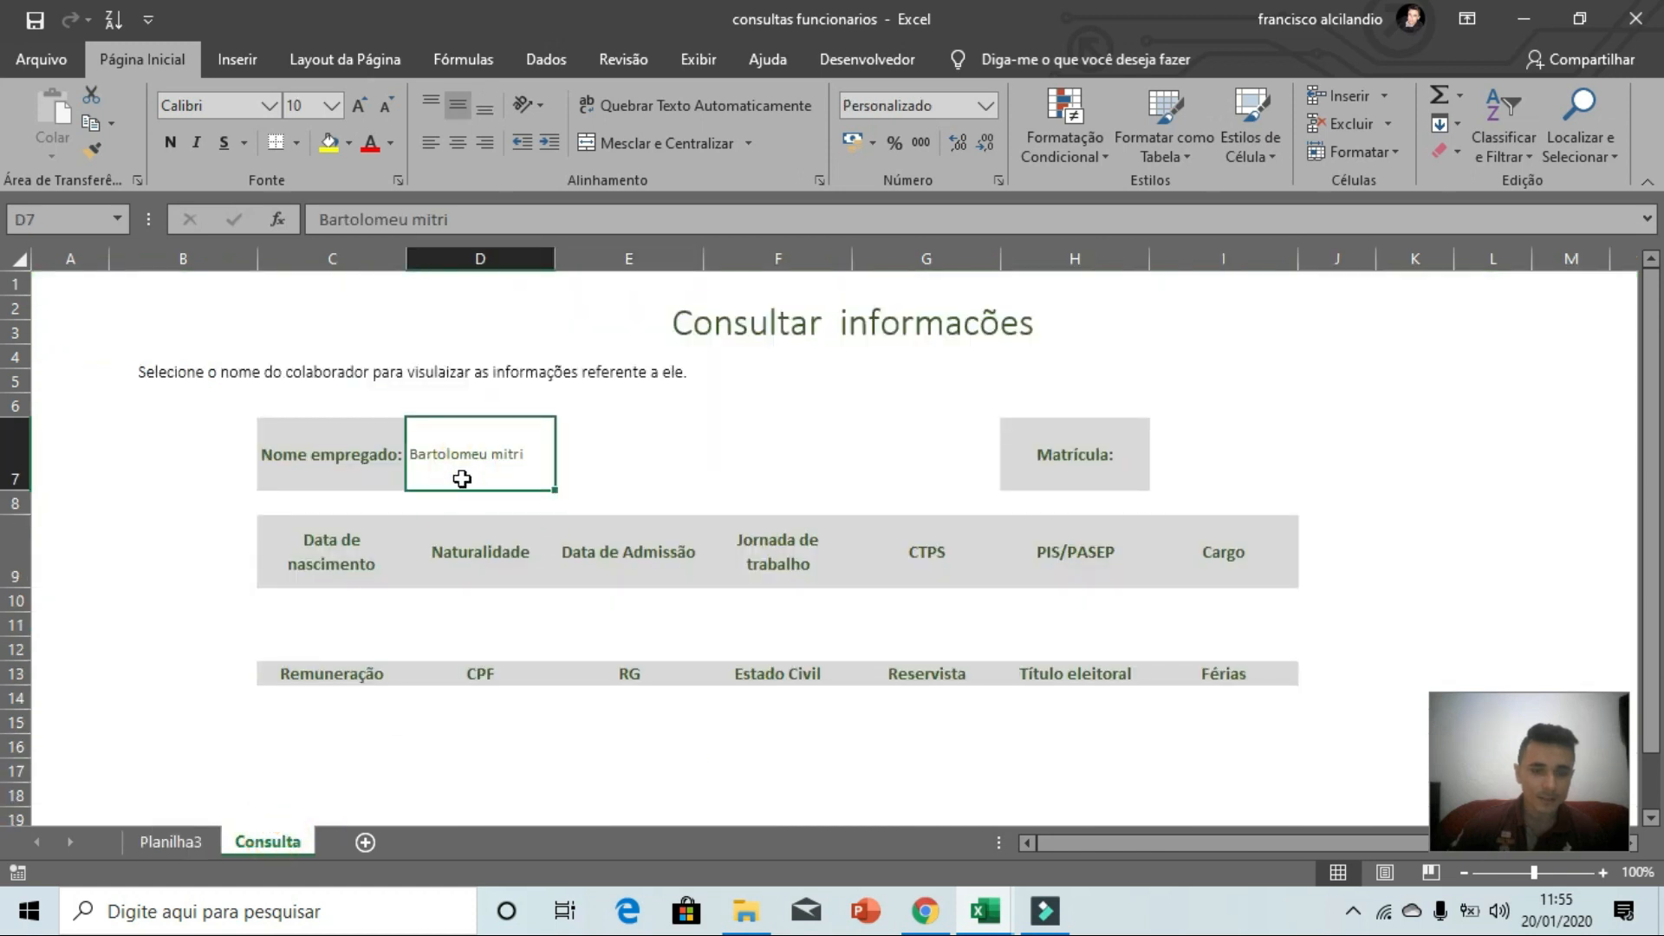
pyautogui.keyDown('ctrl'); pyautogui.scroll(1, 462, 478); pyautogui.keyUp('ctrl')
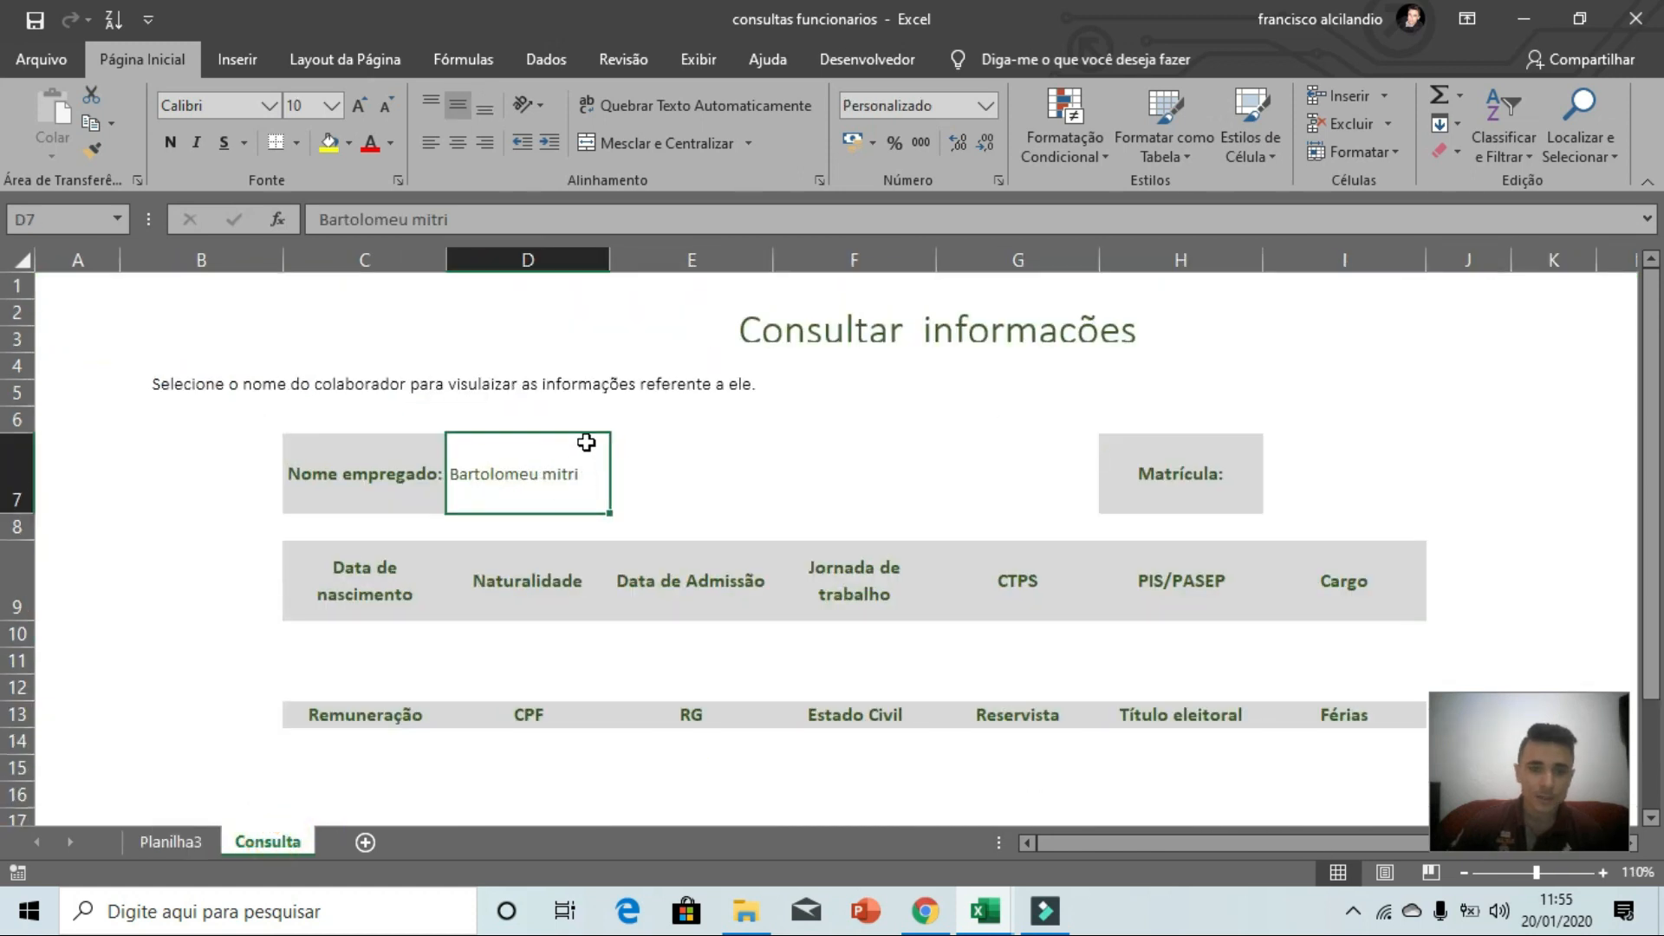
pyautogui.click(531, 59)
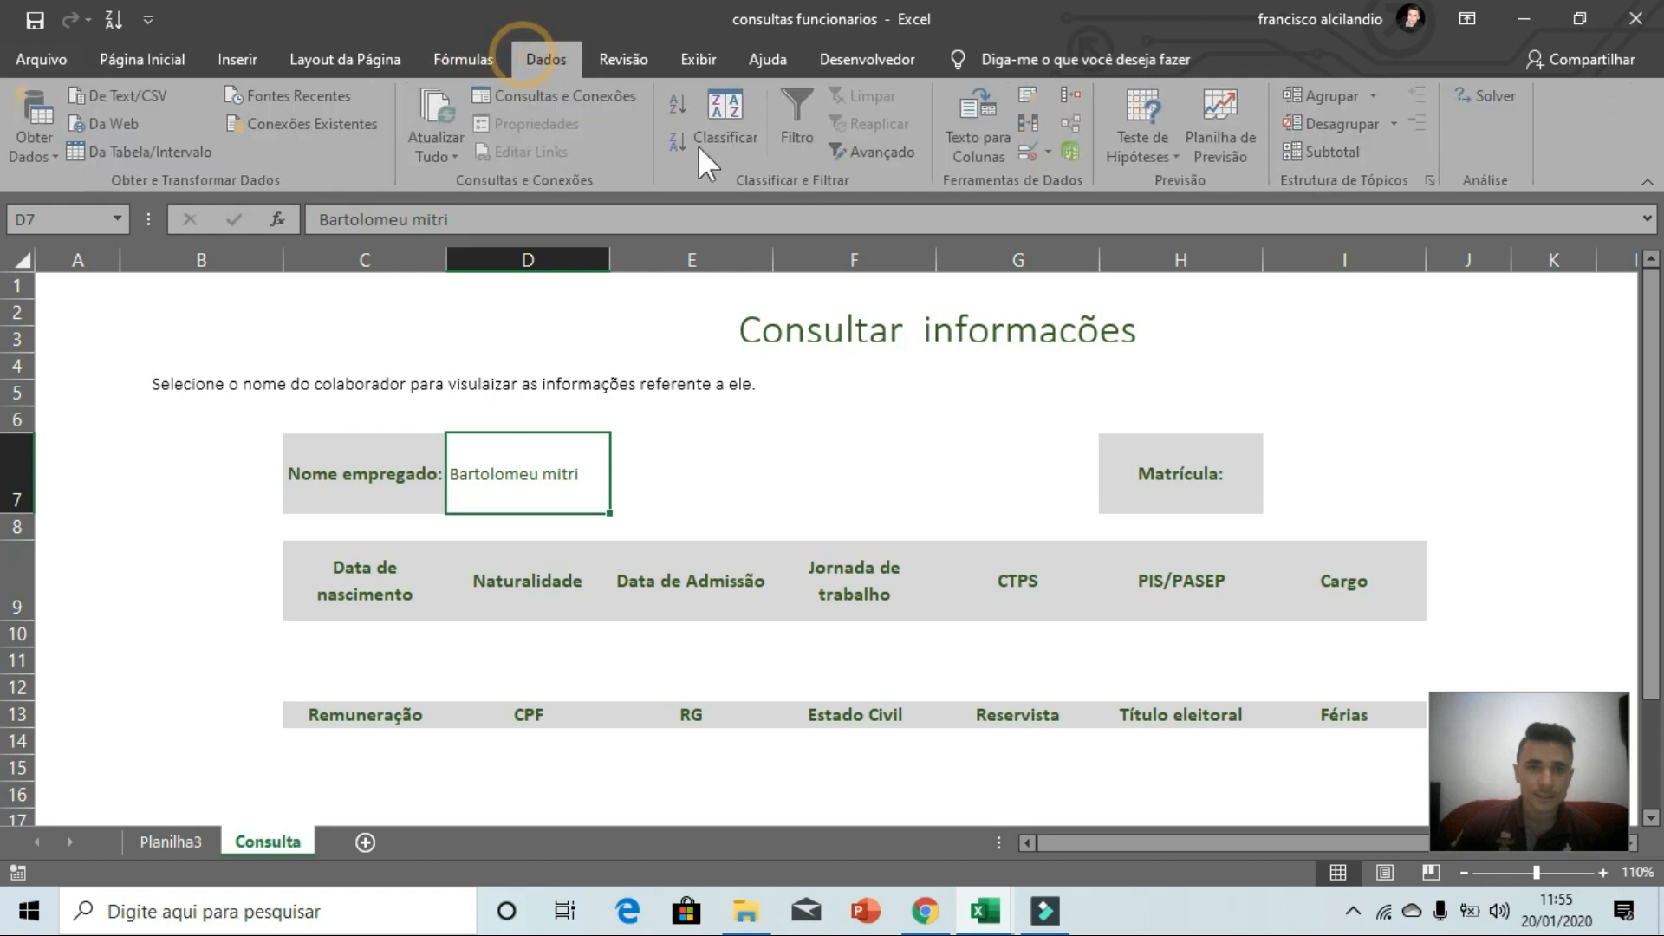
pyautogui.click(1052, 151)
pyautogui.click(1070, 197)
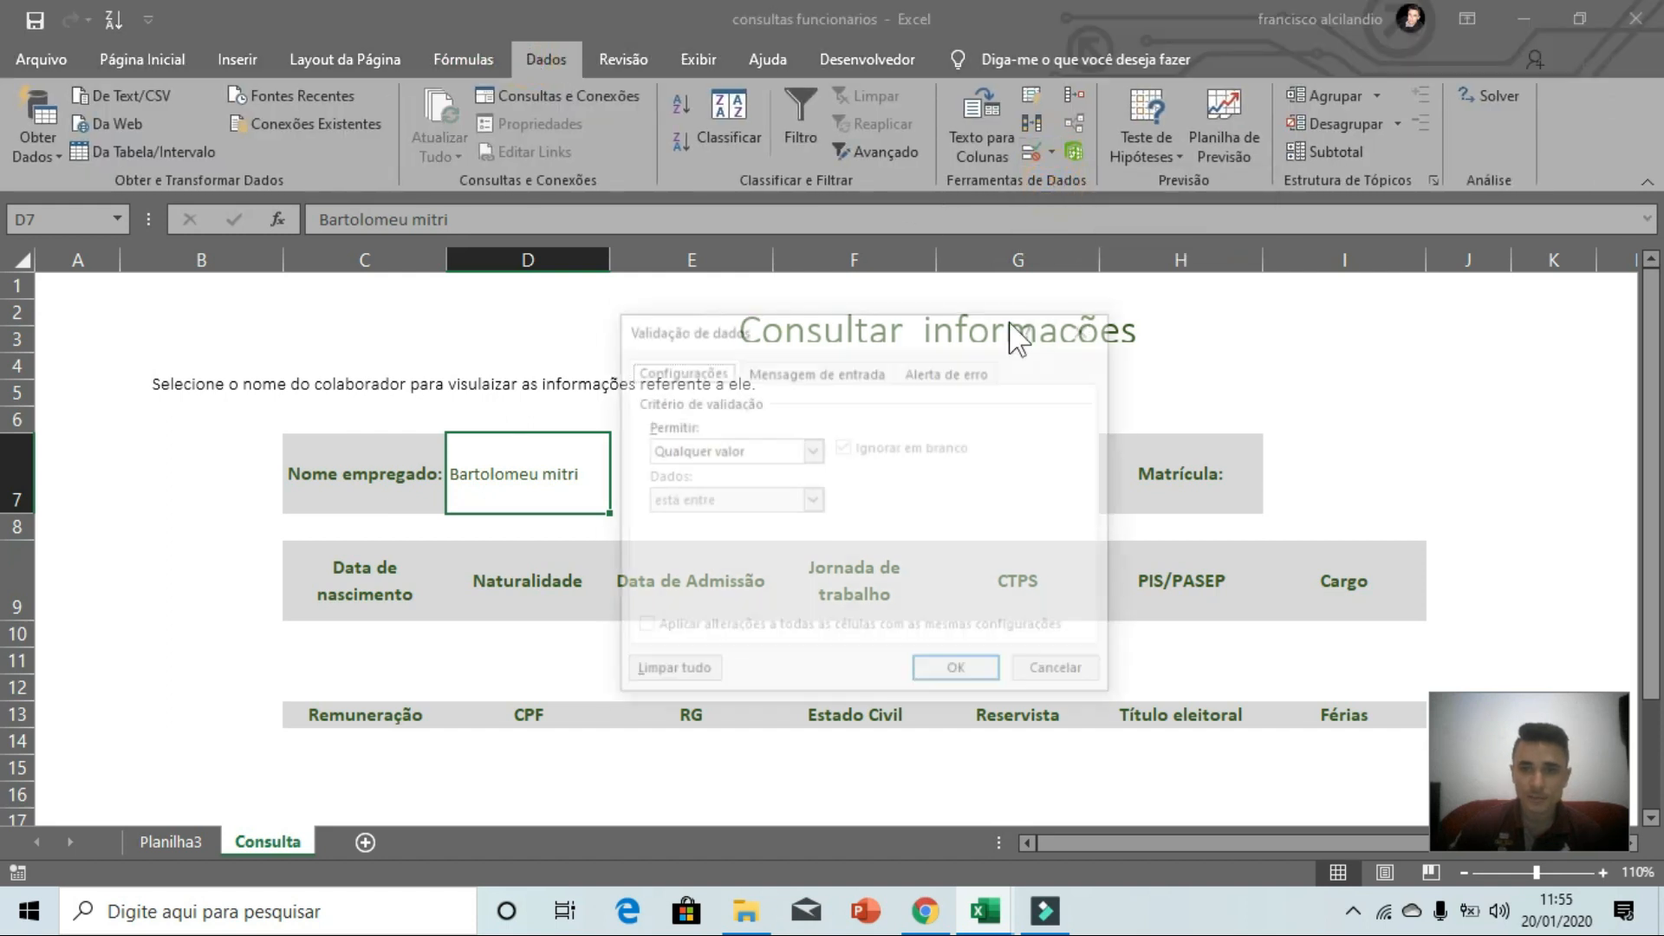
pyautogui.click(812, 450)
pyautogui.click(705, 525)
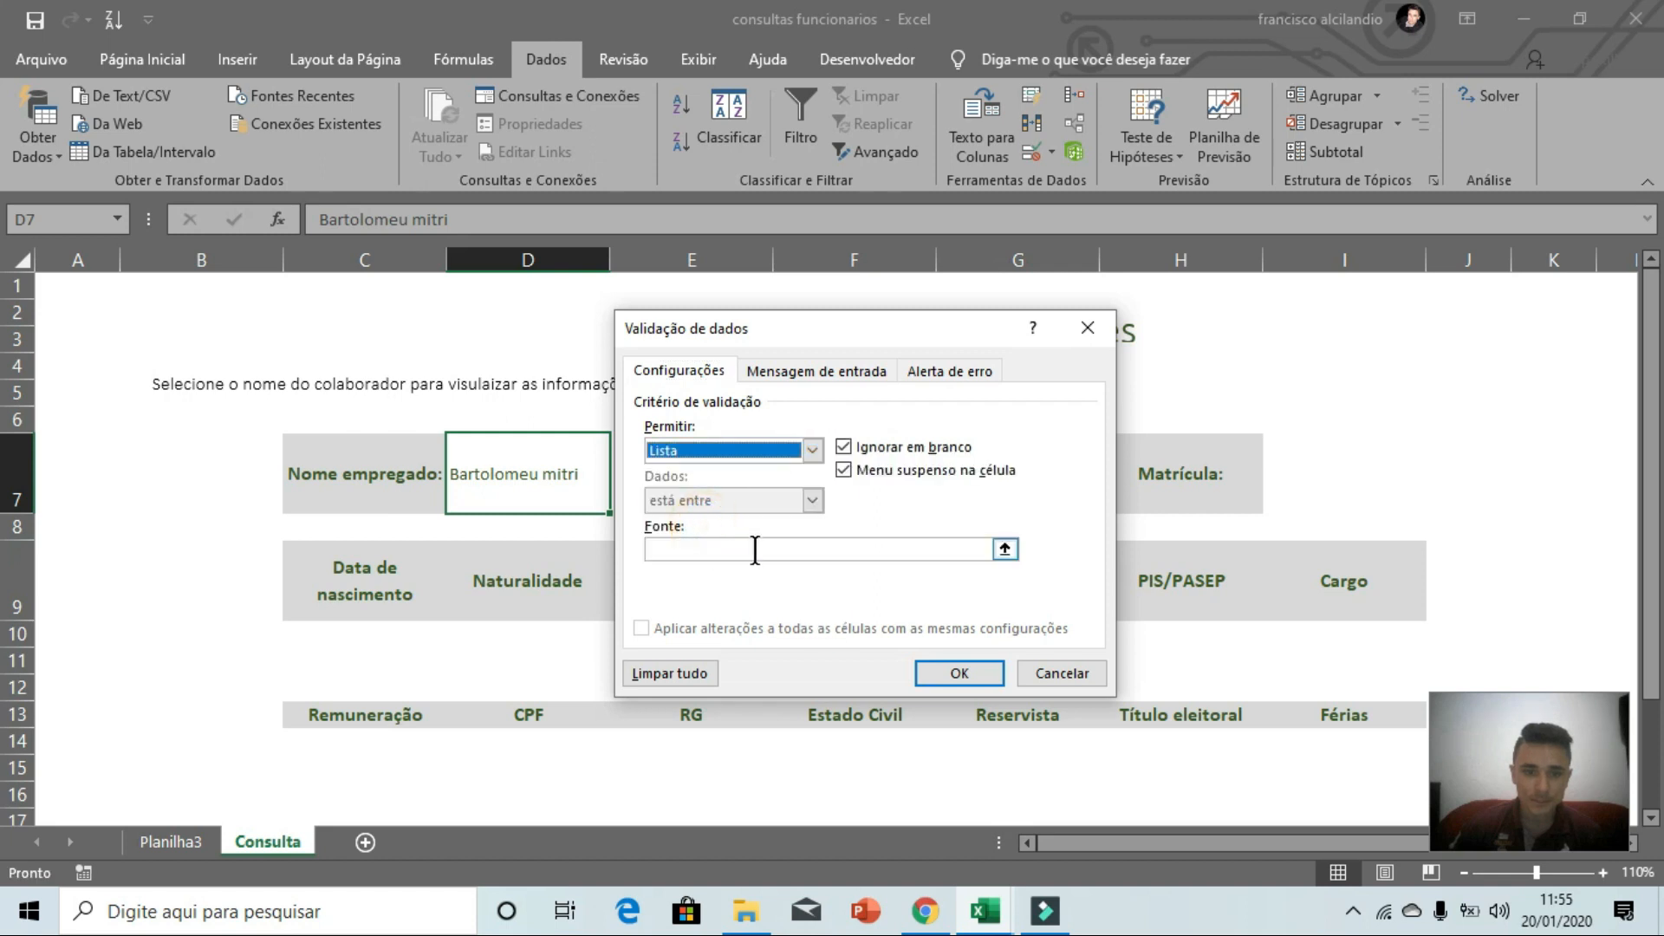
# - Set the validation list's source to the employee names in =Planilha3!$B$2:$B$8 and apply the rule
pyautogui.click(755, 549)
pyautogui.click(187, 842)
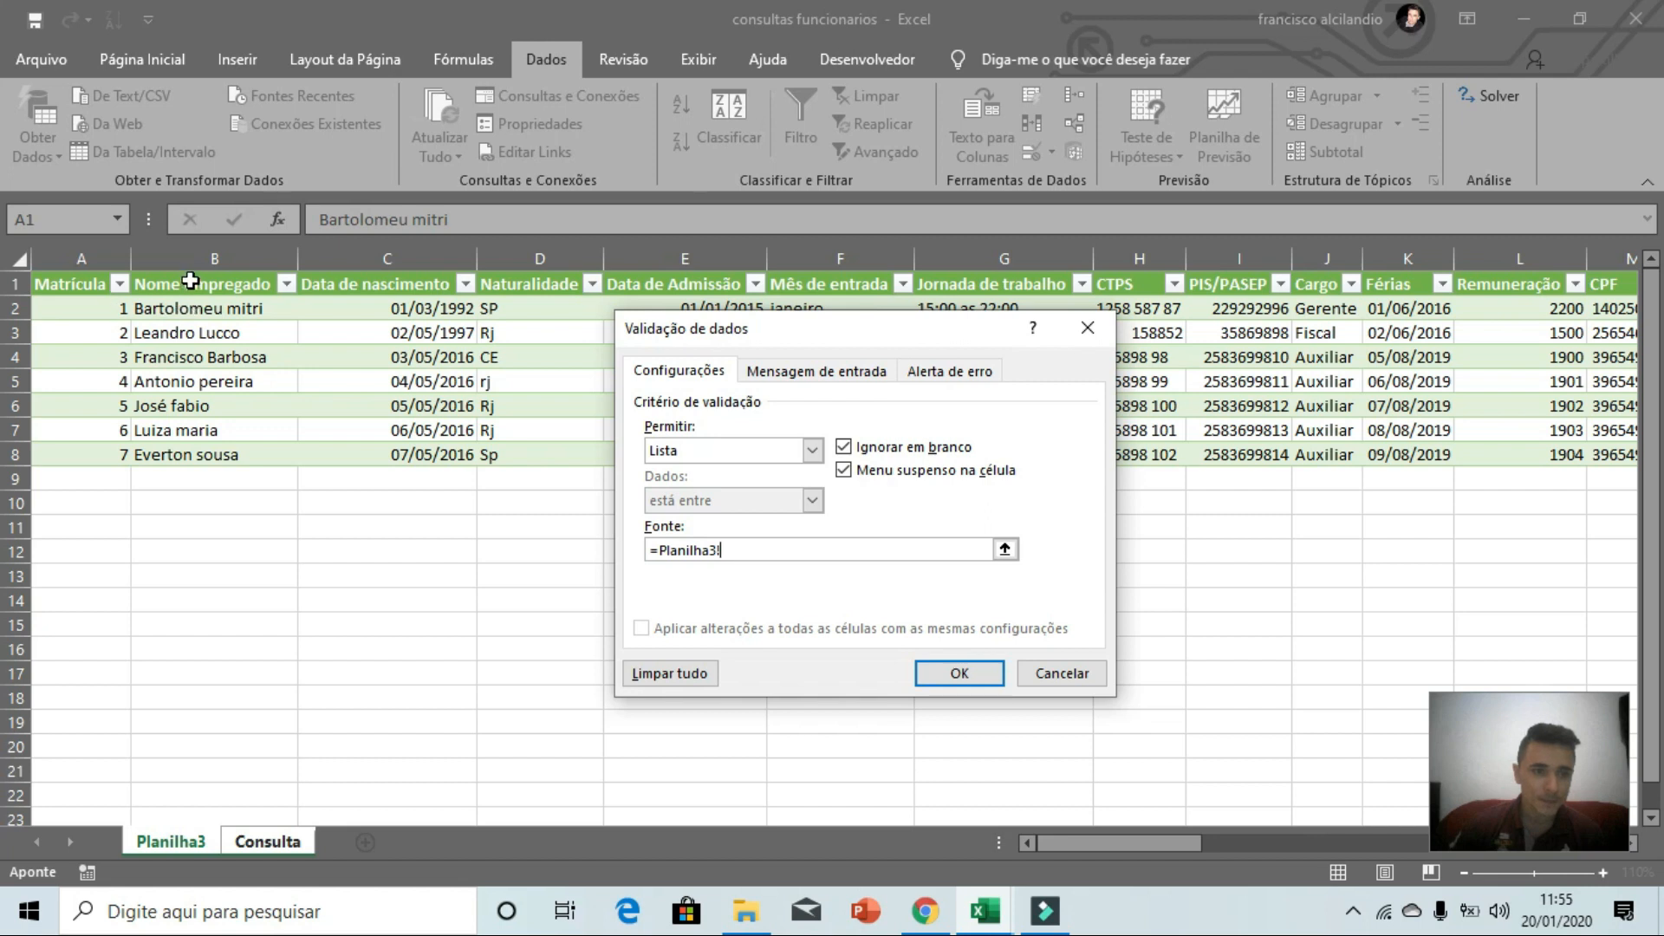
pyautogui.click(190, 264)
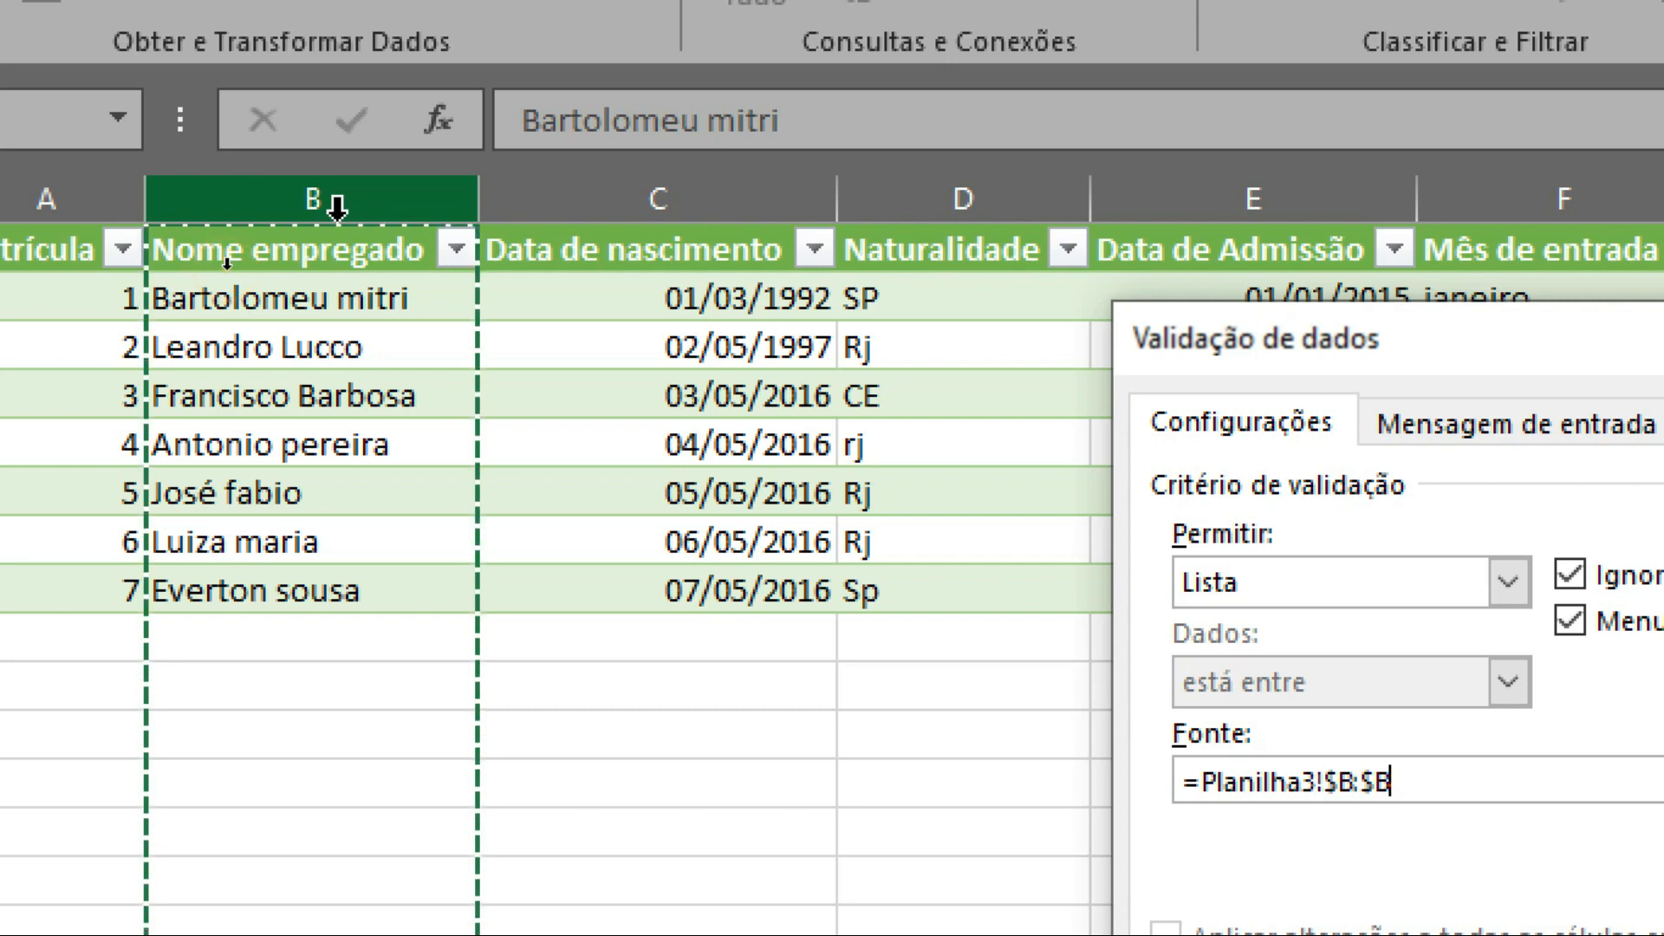
pyautogui.click(338, 224)
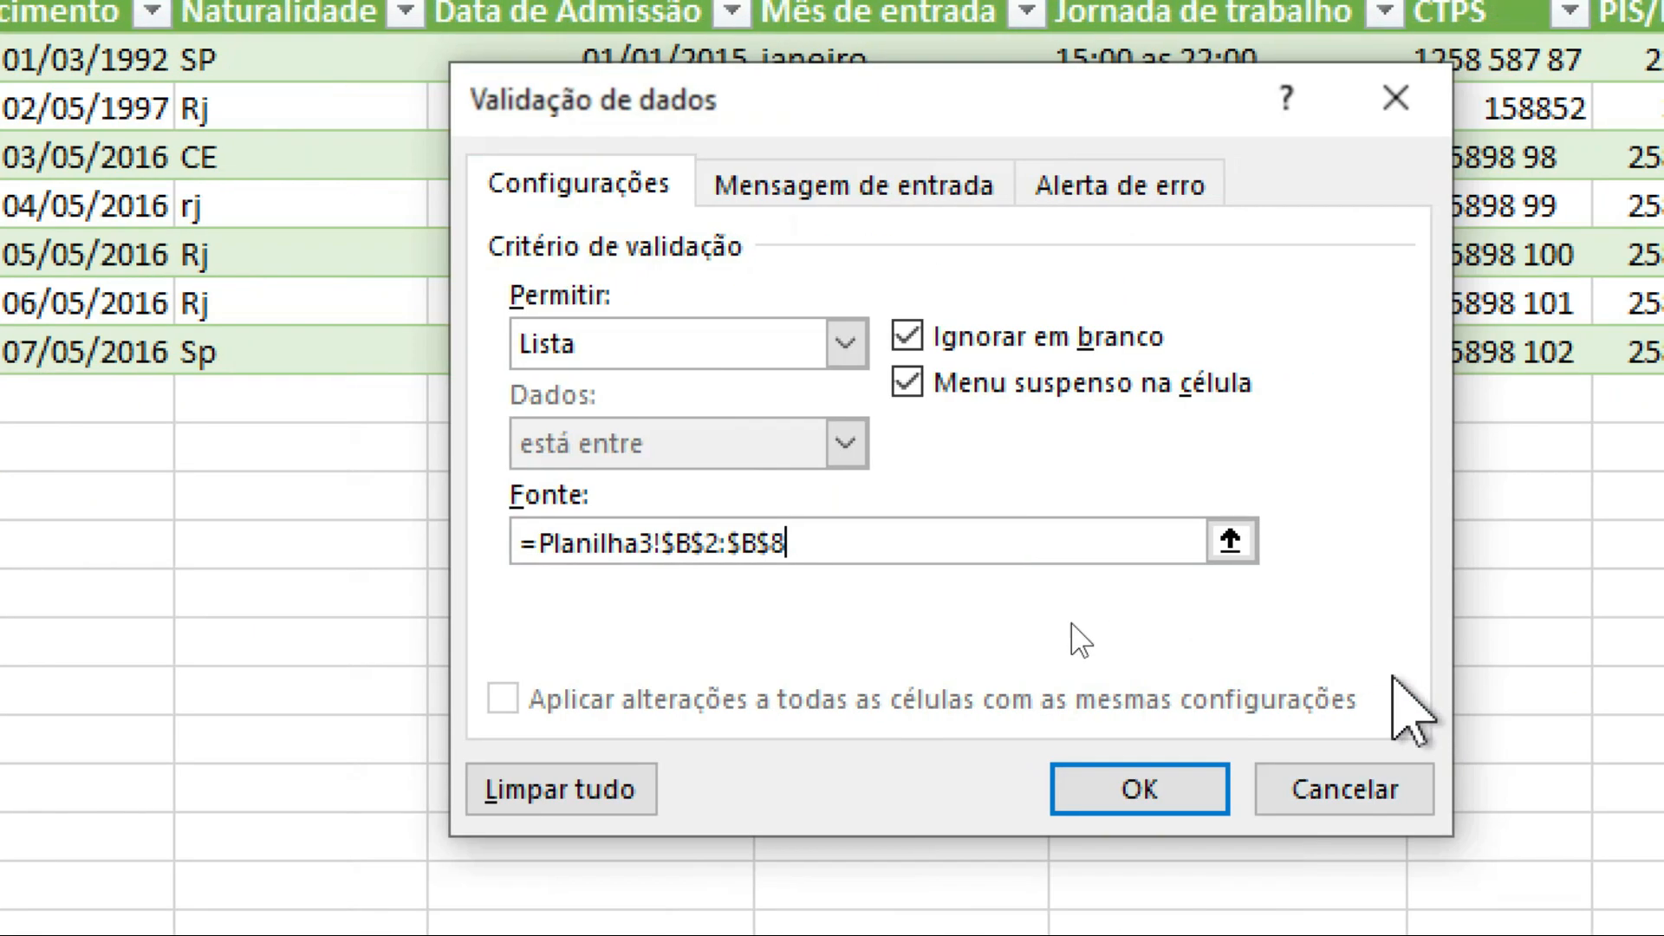
pyautogui.click(1172, 785)
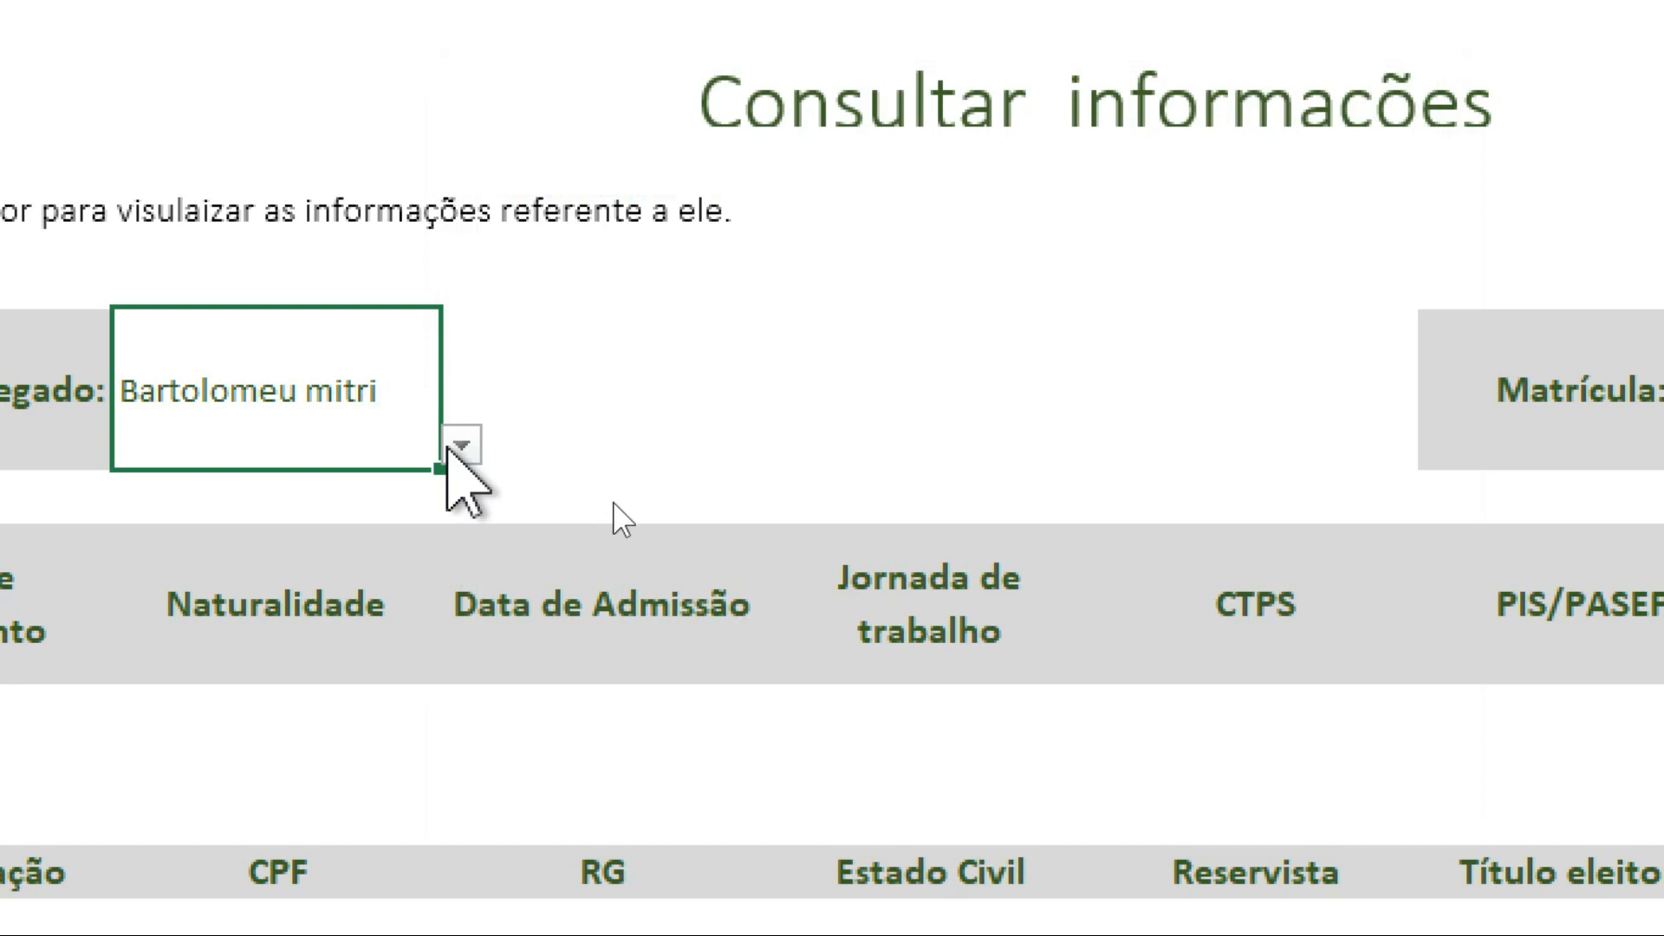
# - Test the Nome empregado selection list in D7 with several employees, finishing on the second name in the list
pyautogui.click(461, 445)
pyautogui.click(394, 555)
pyautogui.click(461, 444)
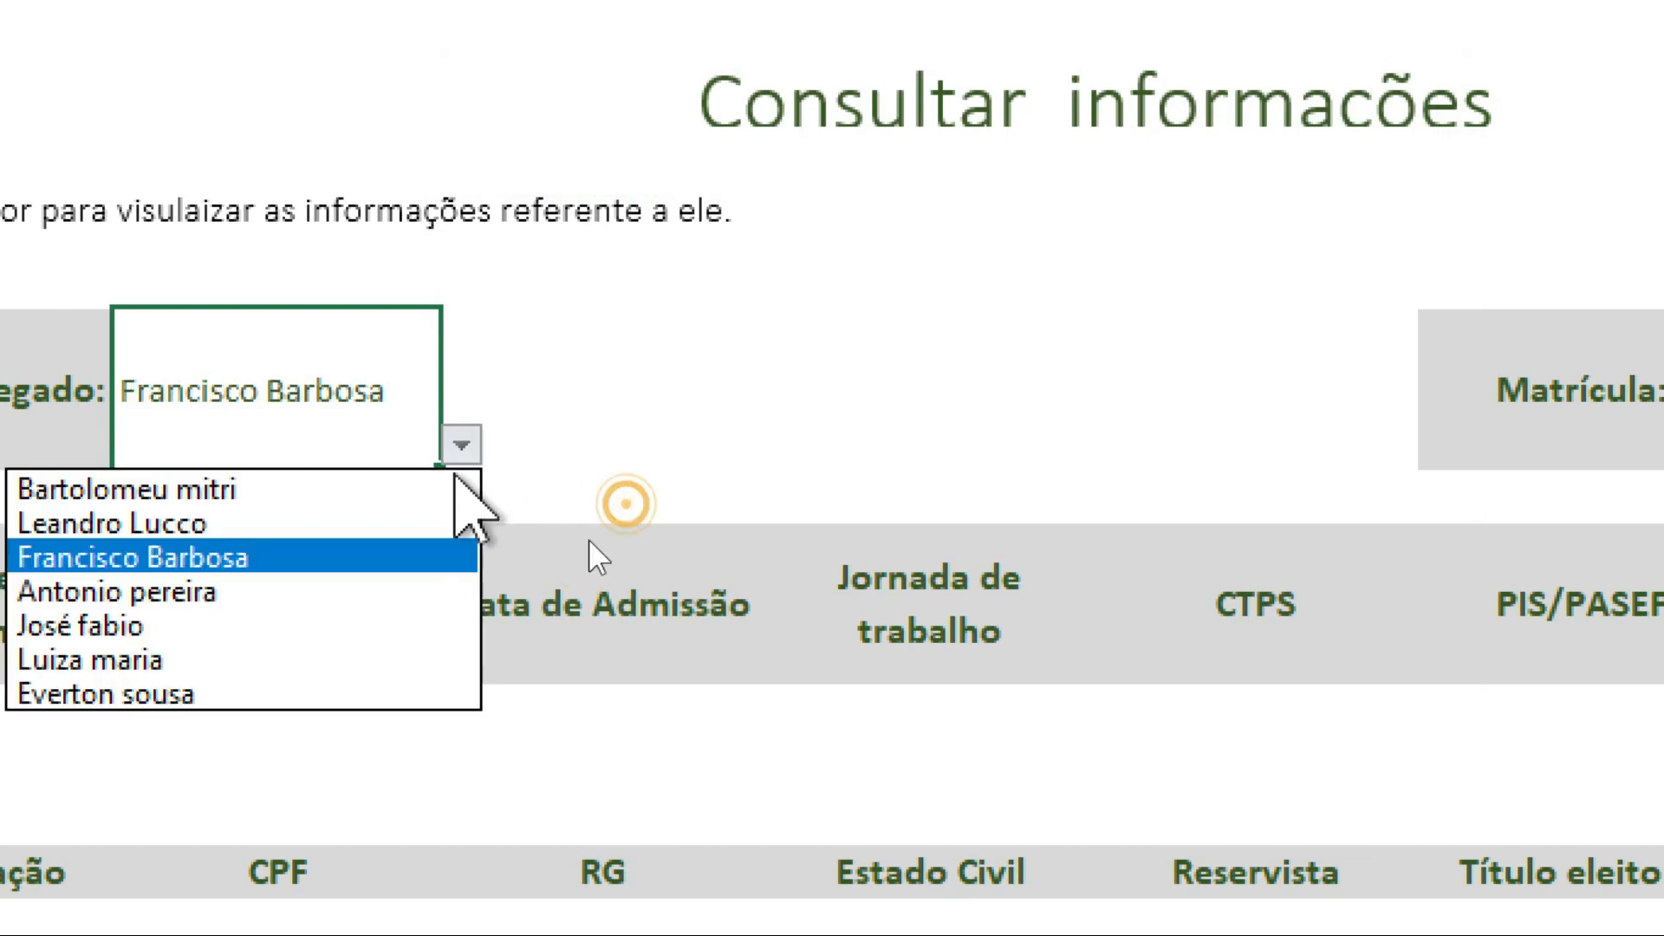
pyautogui.click(355, 483)
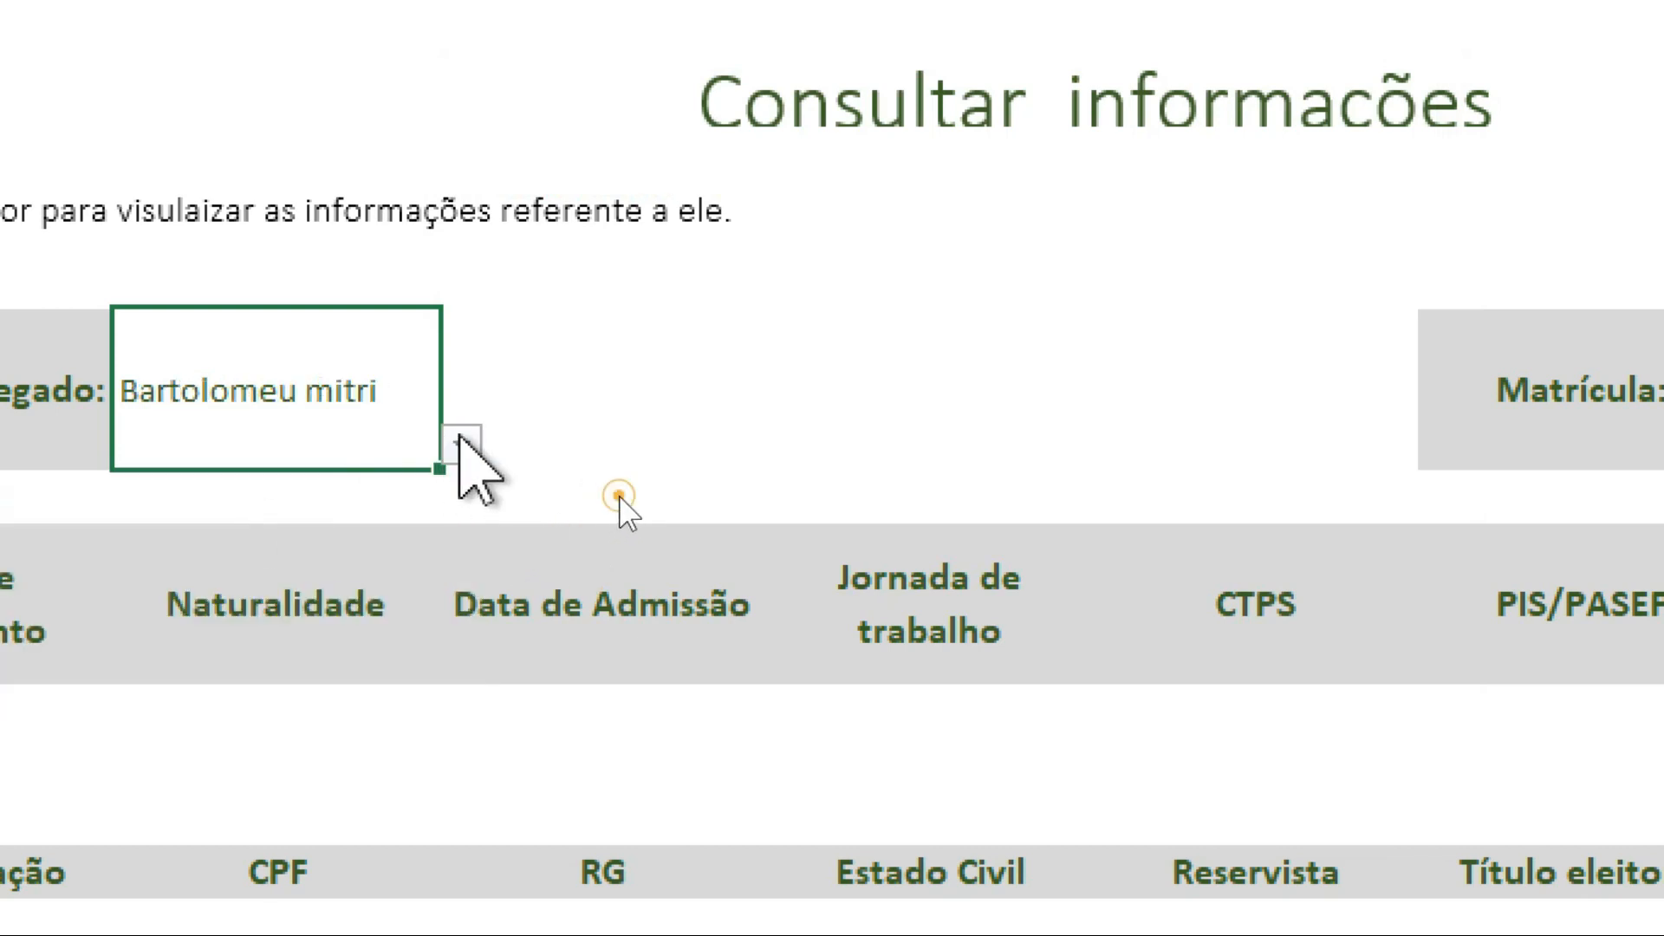
pyautogui.click(461, 445)
pyautogui.click(373, 626)
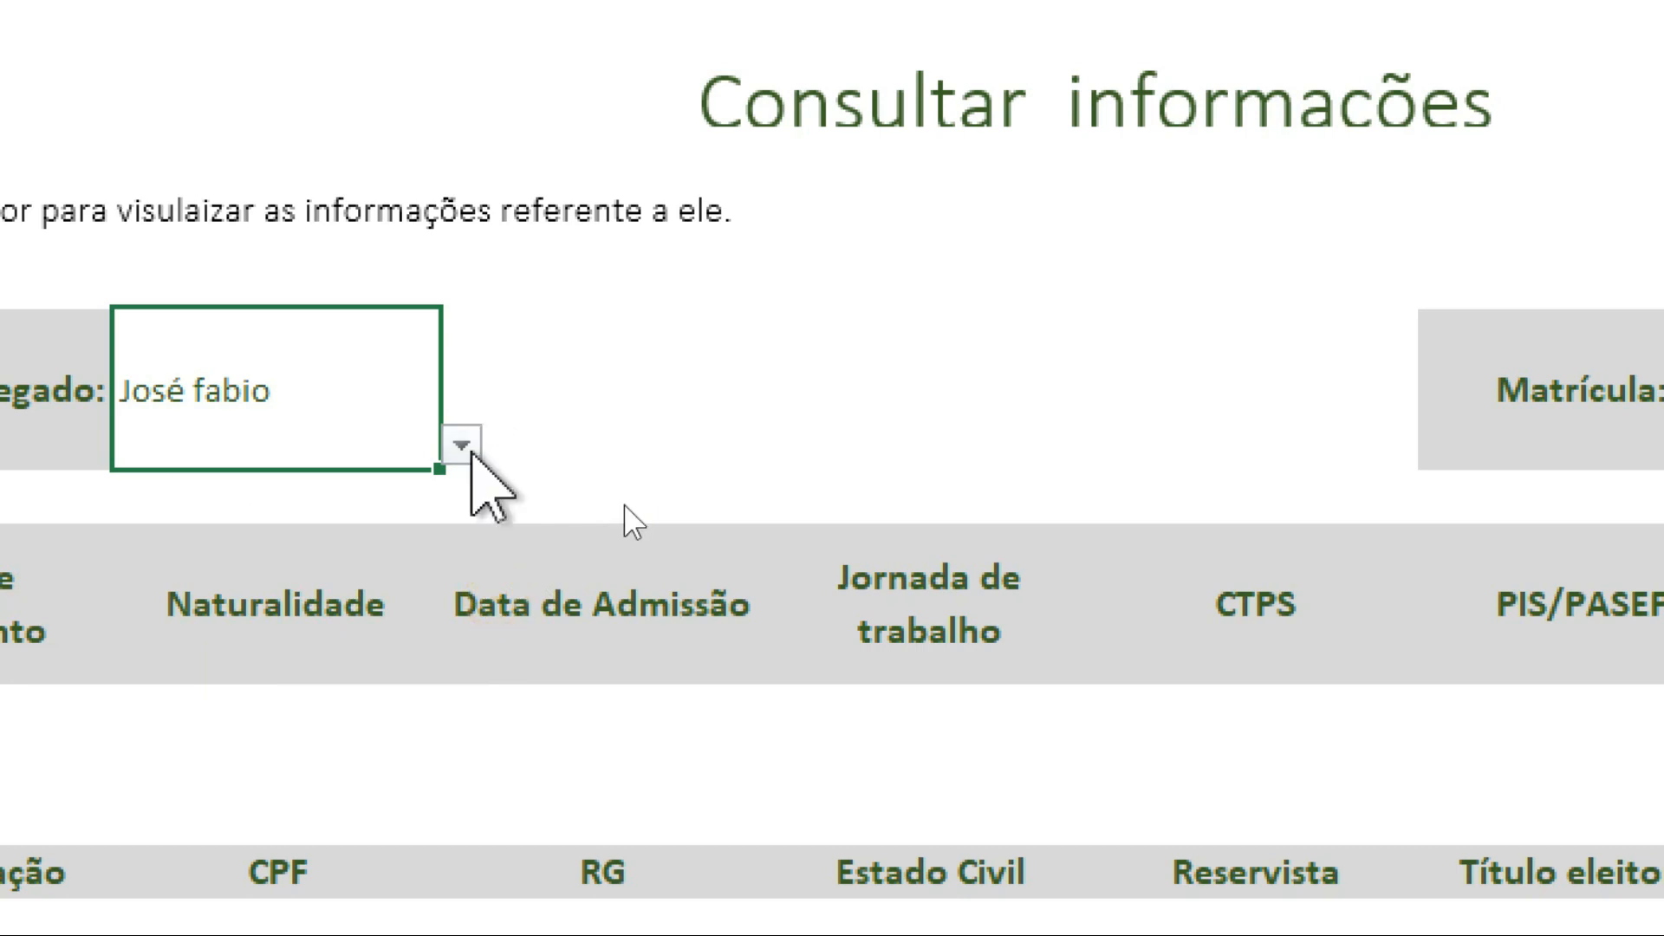
pyautogui.click(461, 445)
pyautogui.click(290, 693)
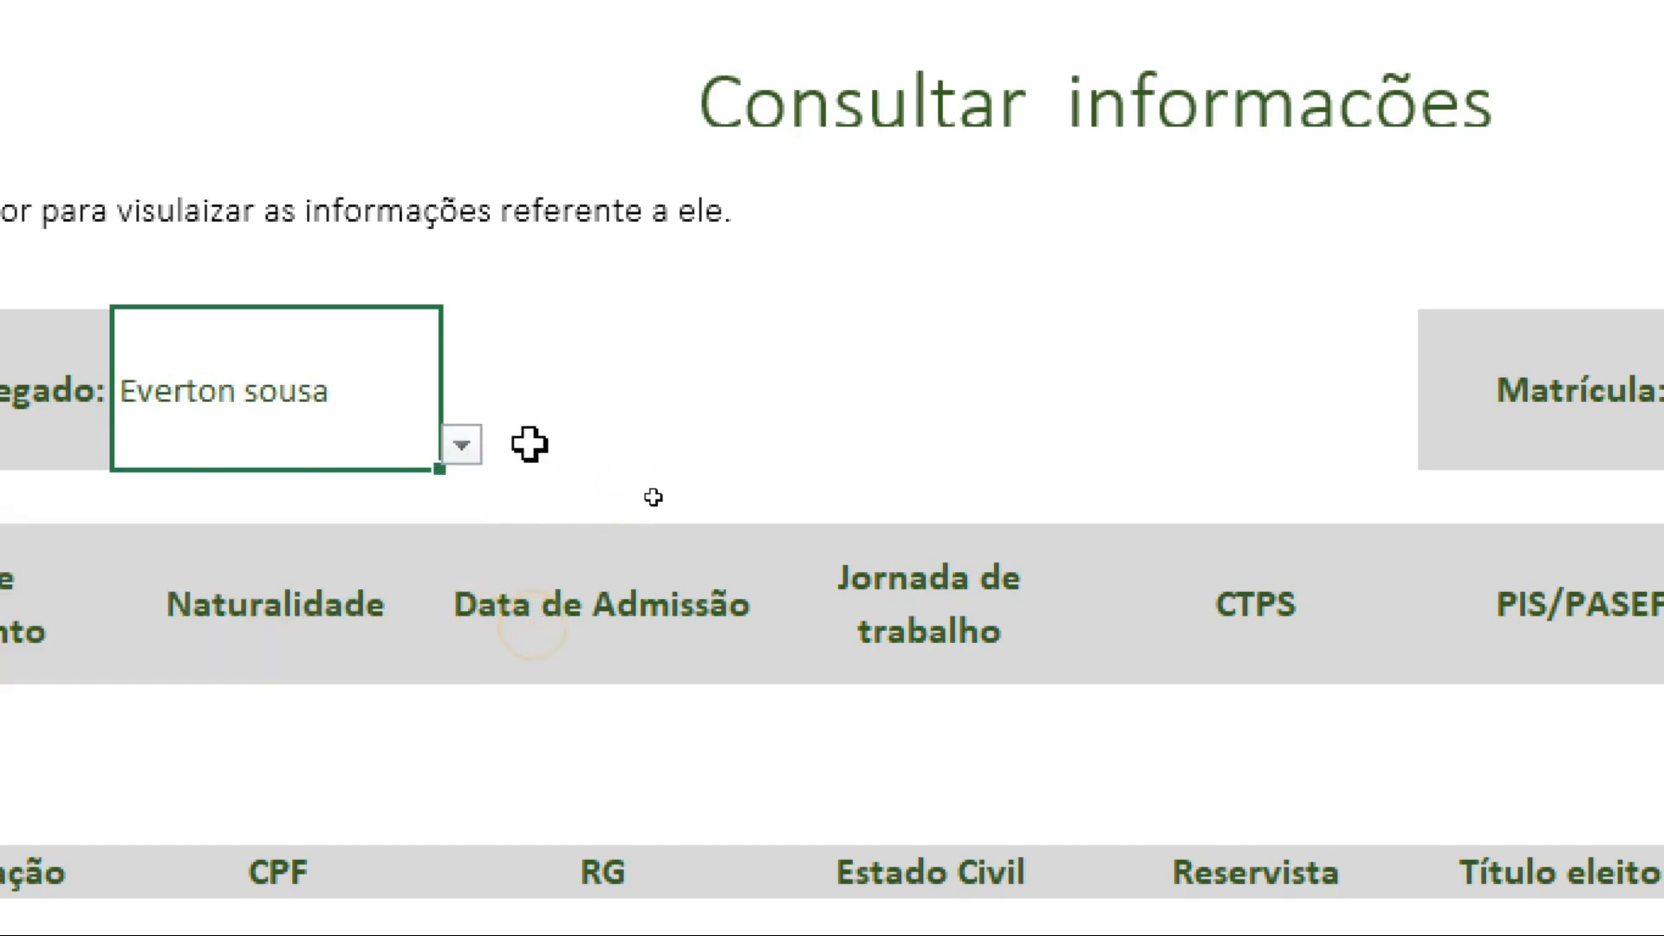
pyautogui.click(461, 445)
pyautogui.click(317, 556)
pyautogui.click(461, 445)
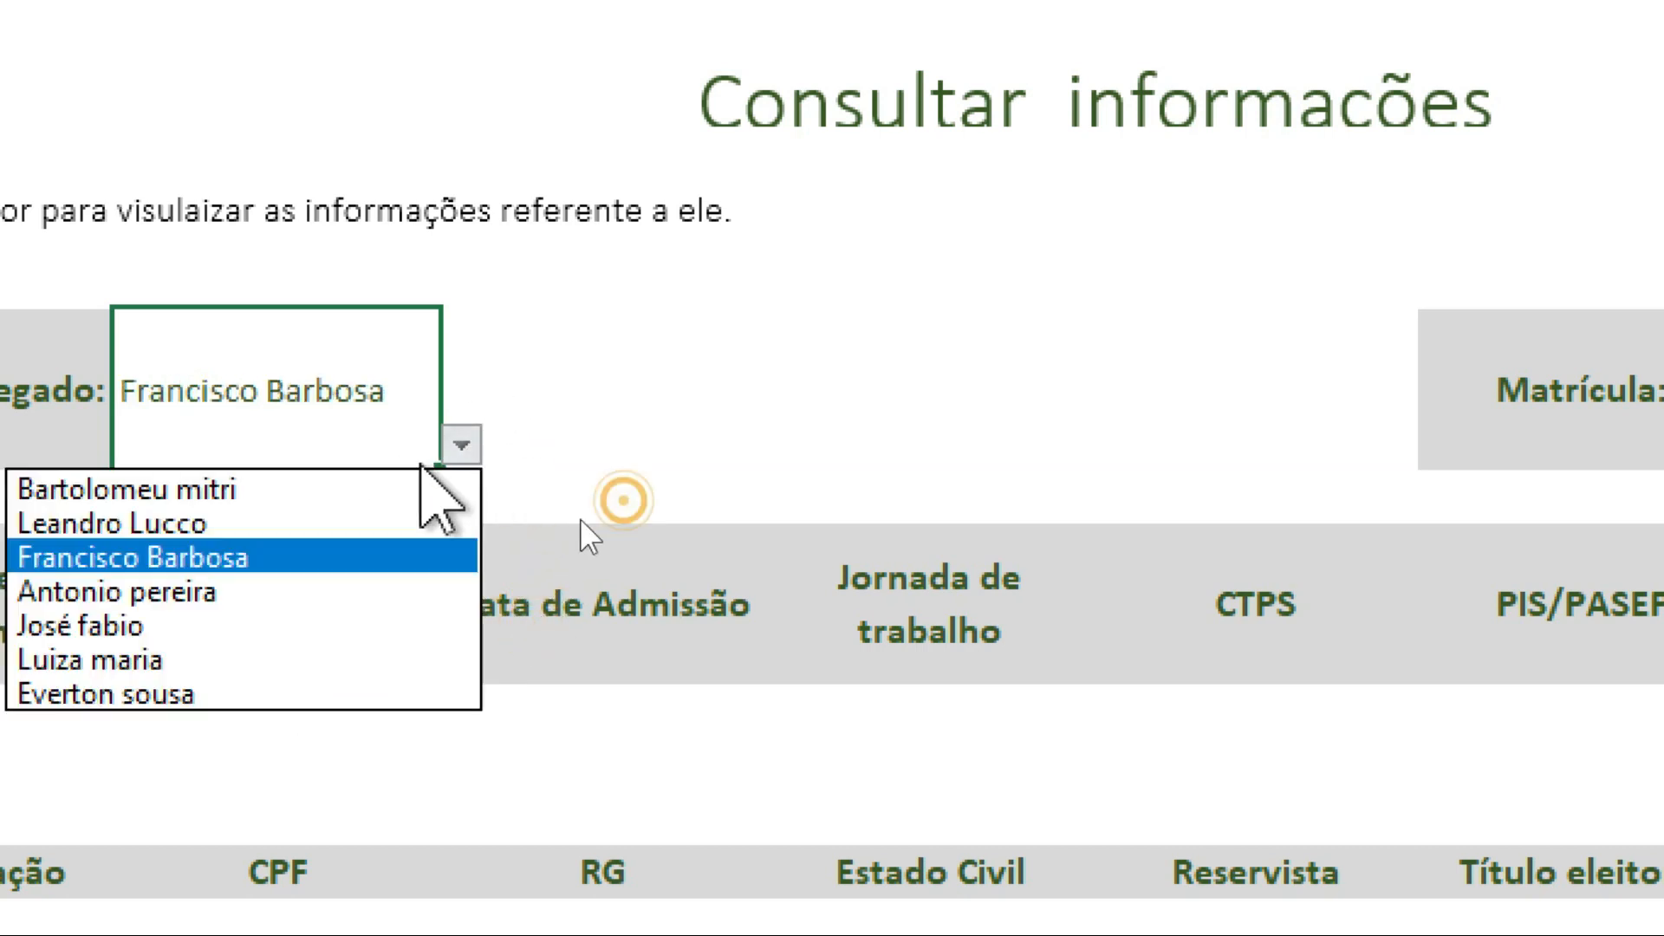
pyautogui.click(394, 520)
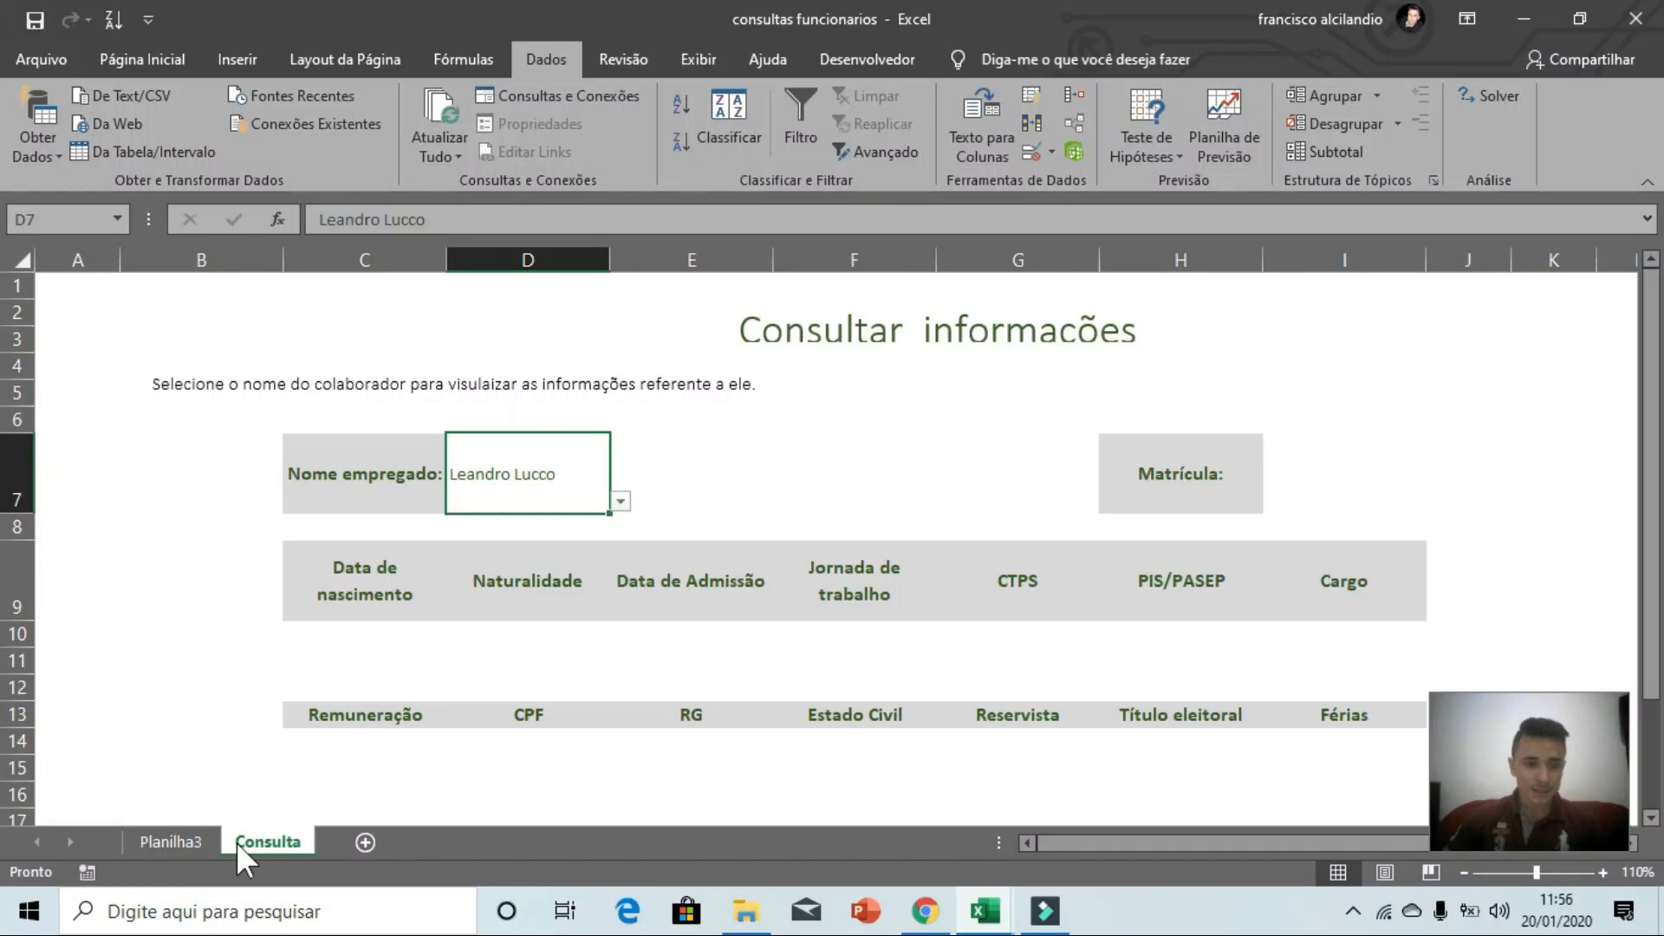
# - Check the full table name assigned to the employee data on Planilha3
pyautogui.click(172, 841)
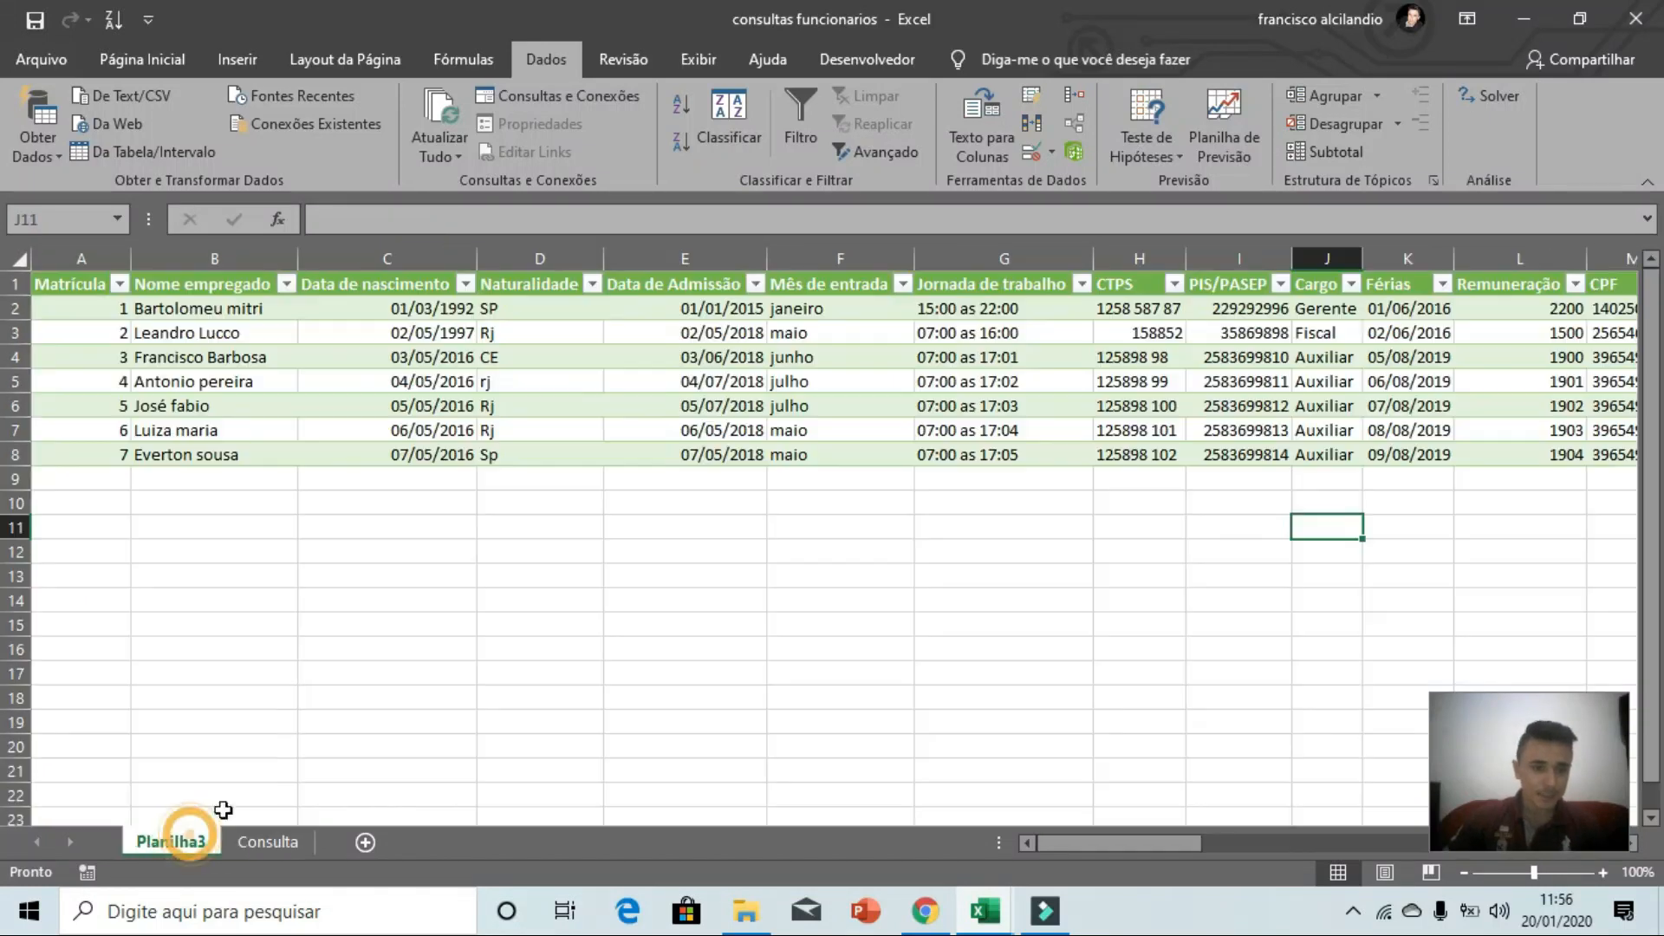
pyautogui.click(379, 430)
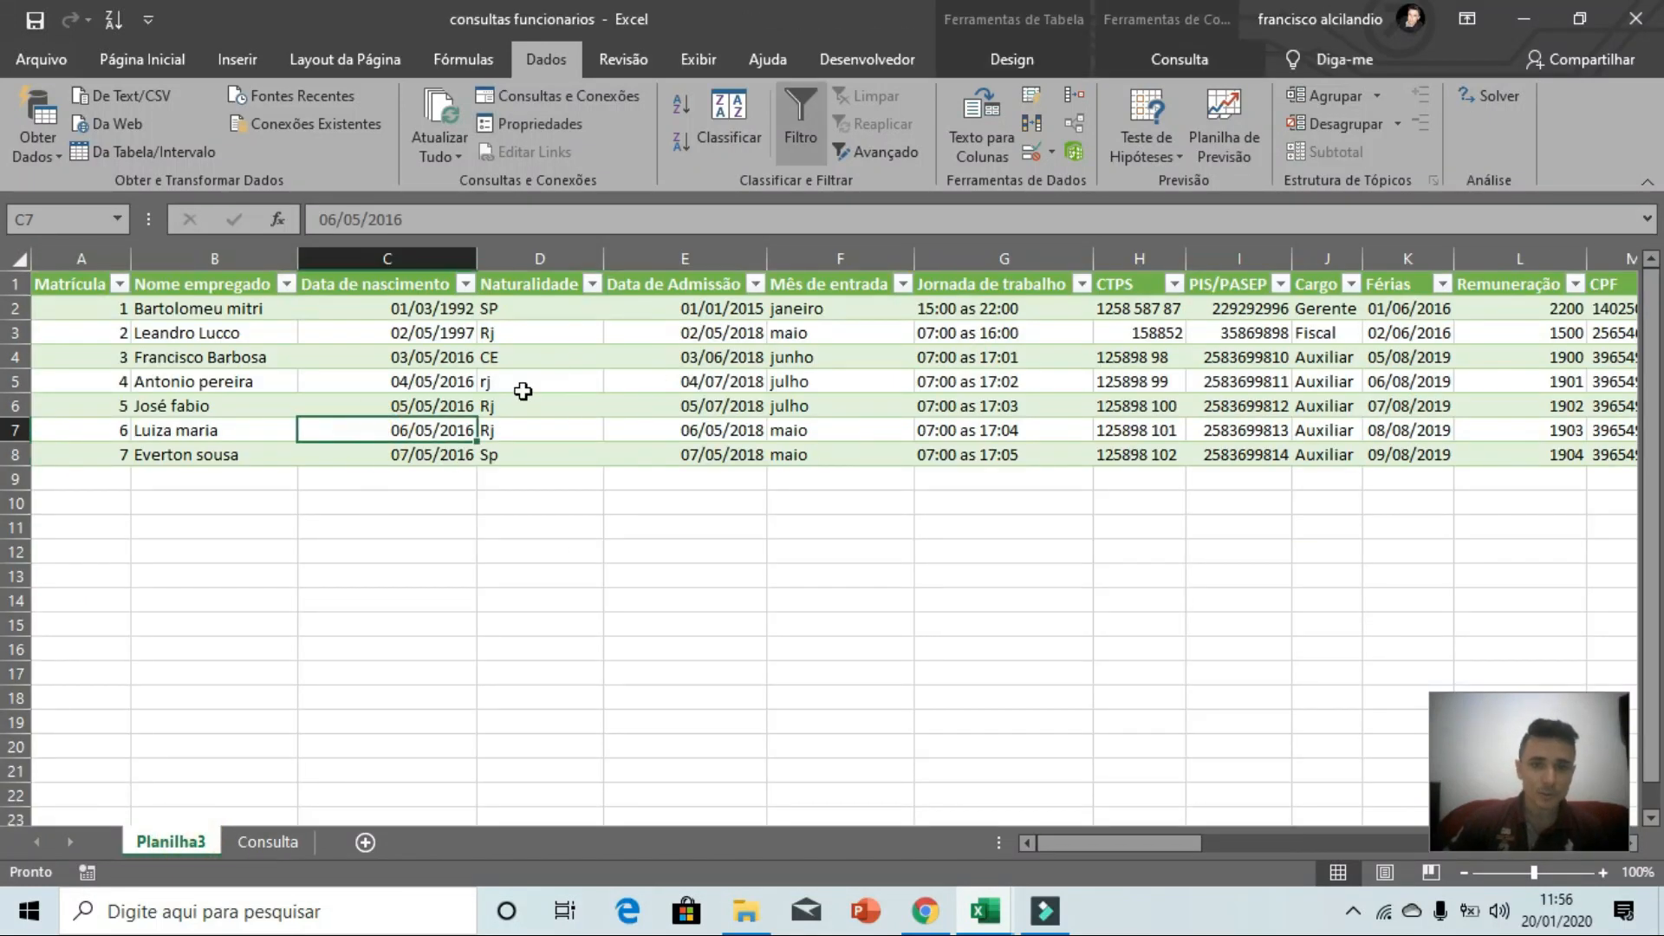
pyautogui.click(806, 383)
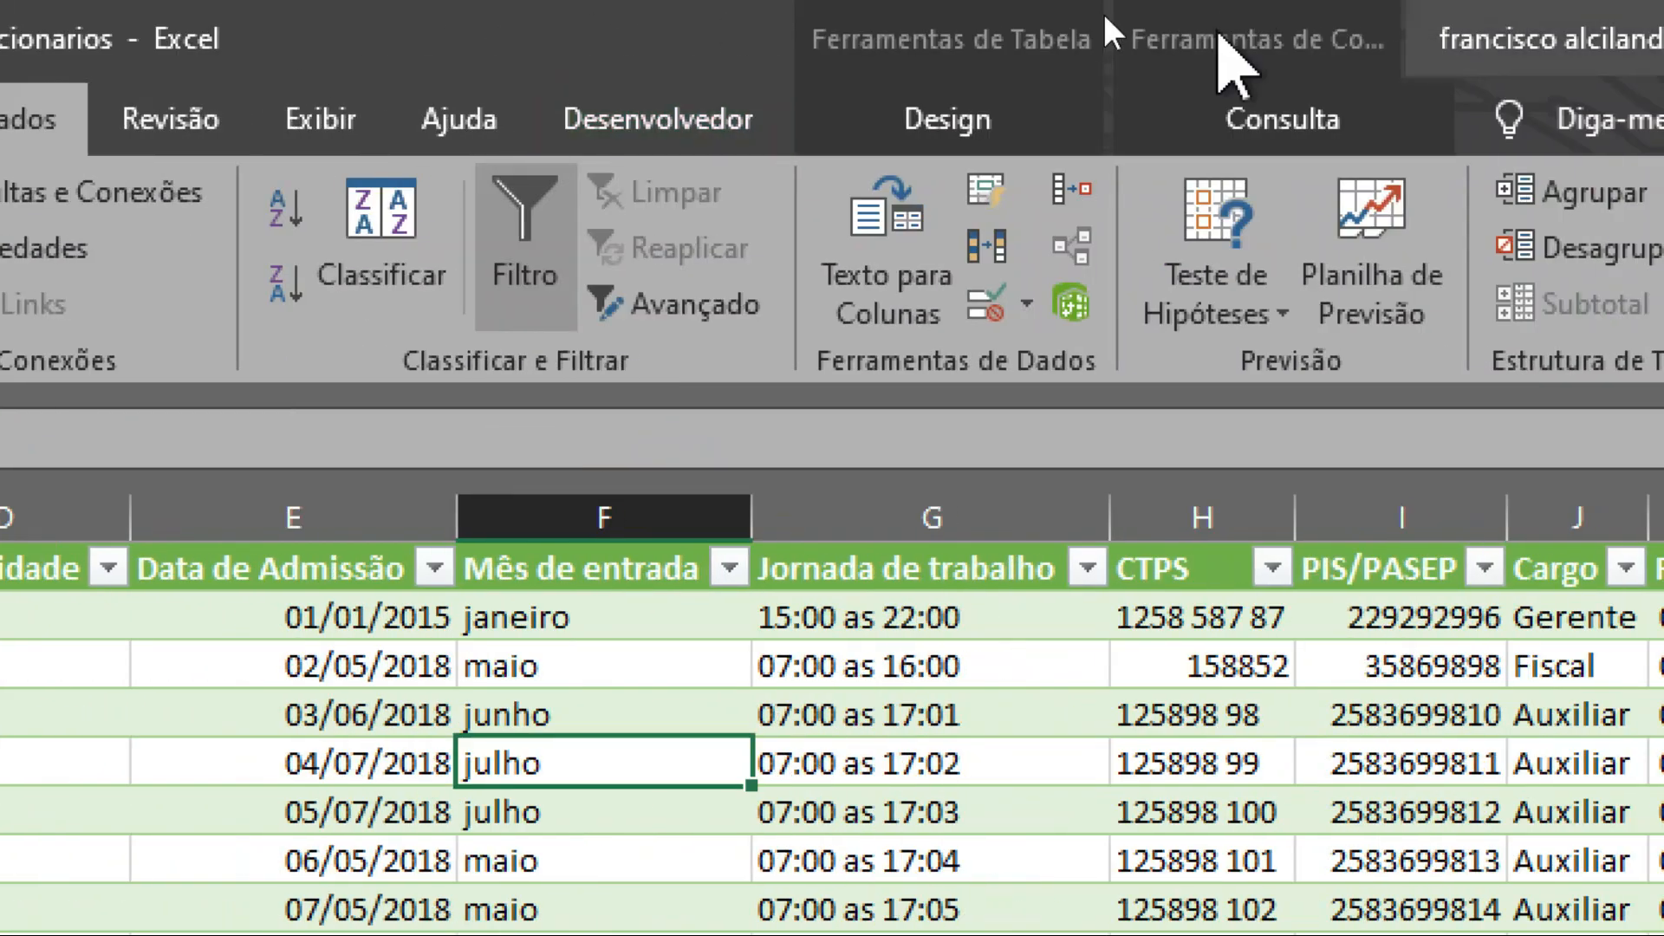
pyautogui.click(1036, 108)
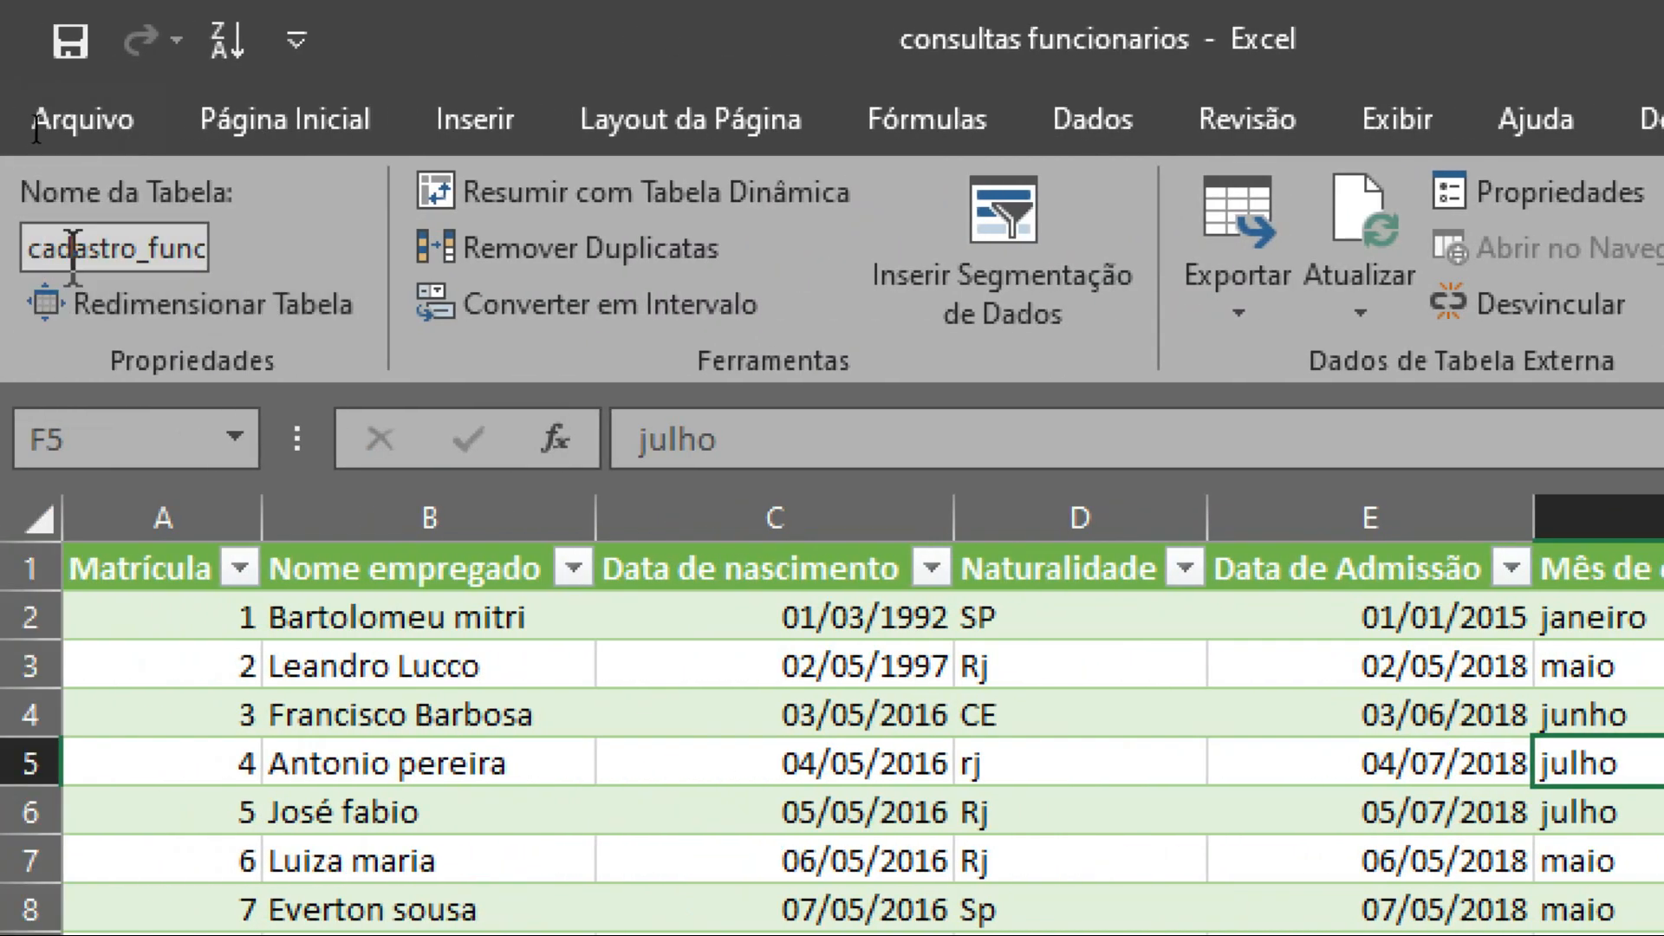
pyautogui.moveTo(69, 246); pyautogui.dragTo(286, 277)
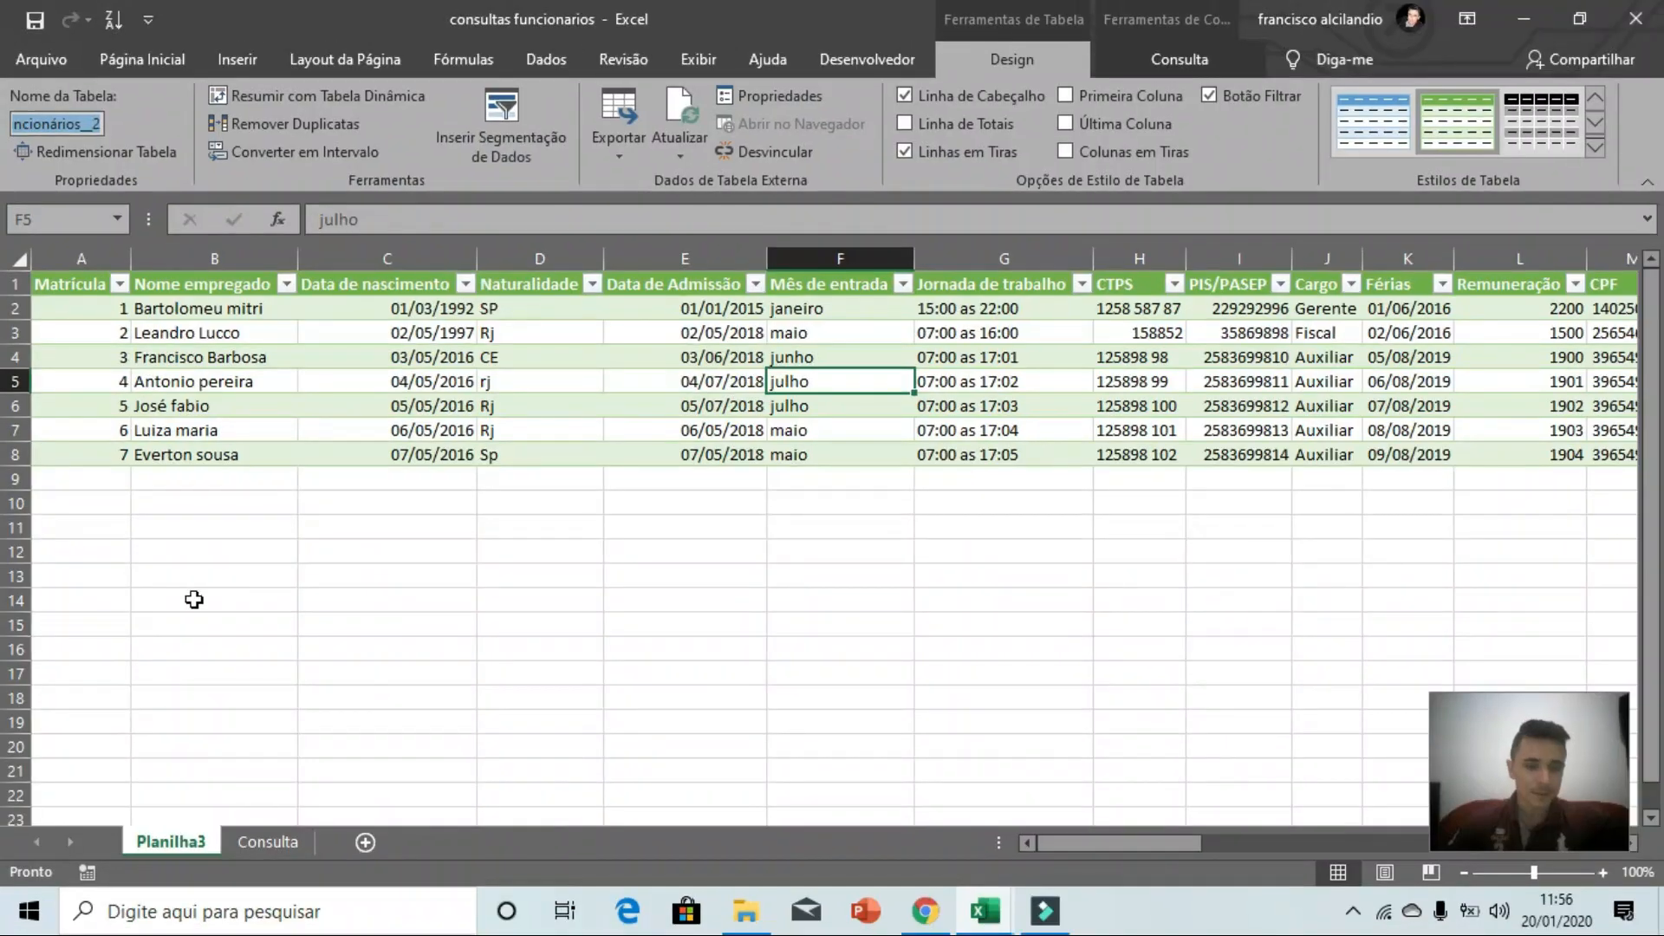
# - Start a PROCV formula in C10 under Data de nascimento on the Consulta sheet, with $D$7 as the absolute lookup value
pyautogui.click(284, 850)
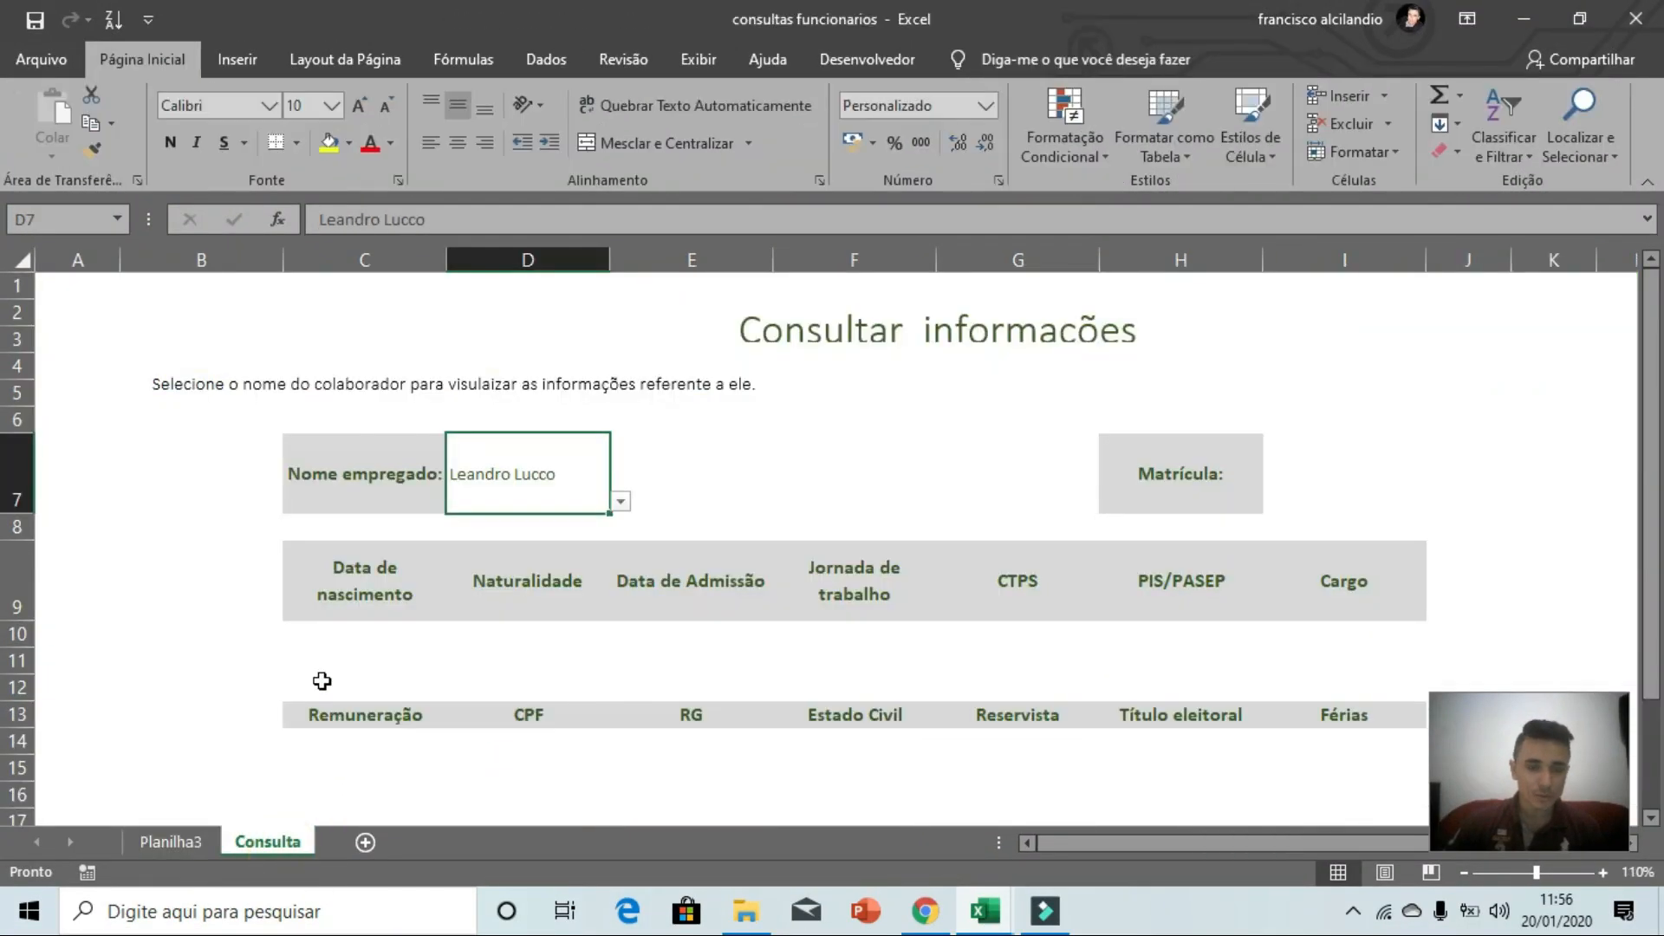
pyautogui.click(367, 639)
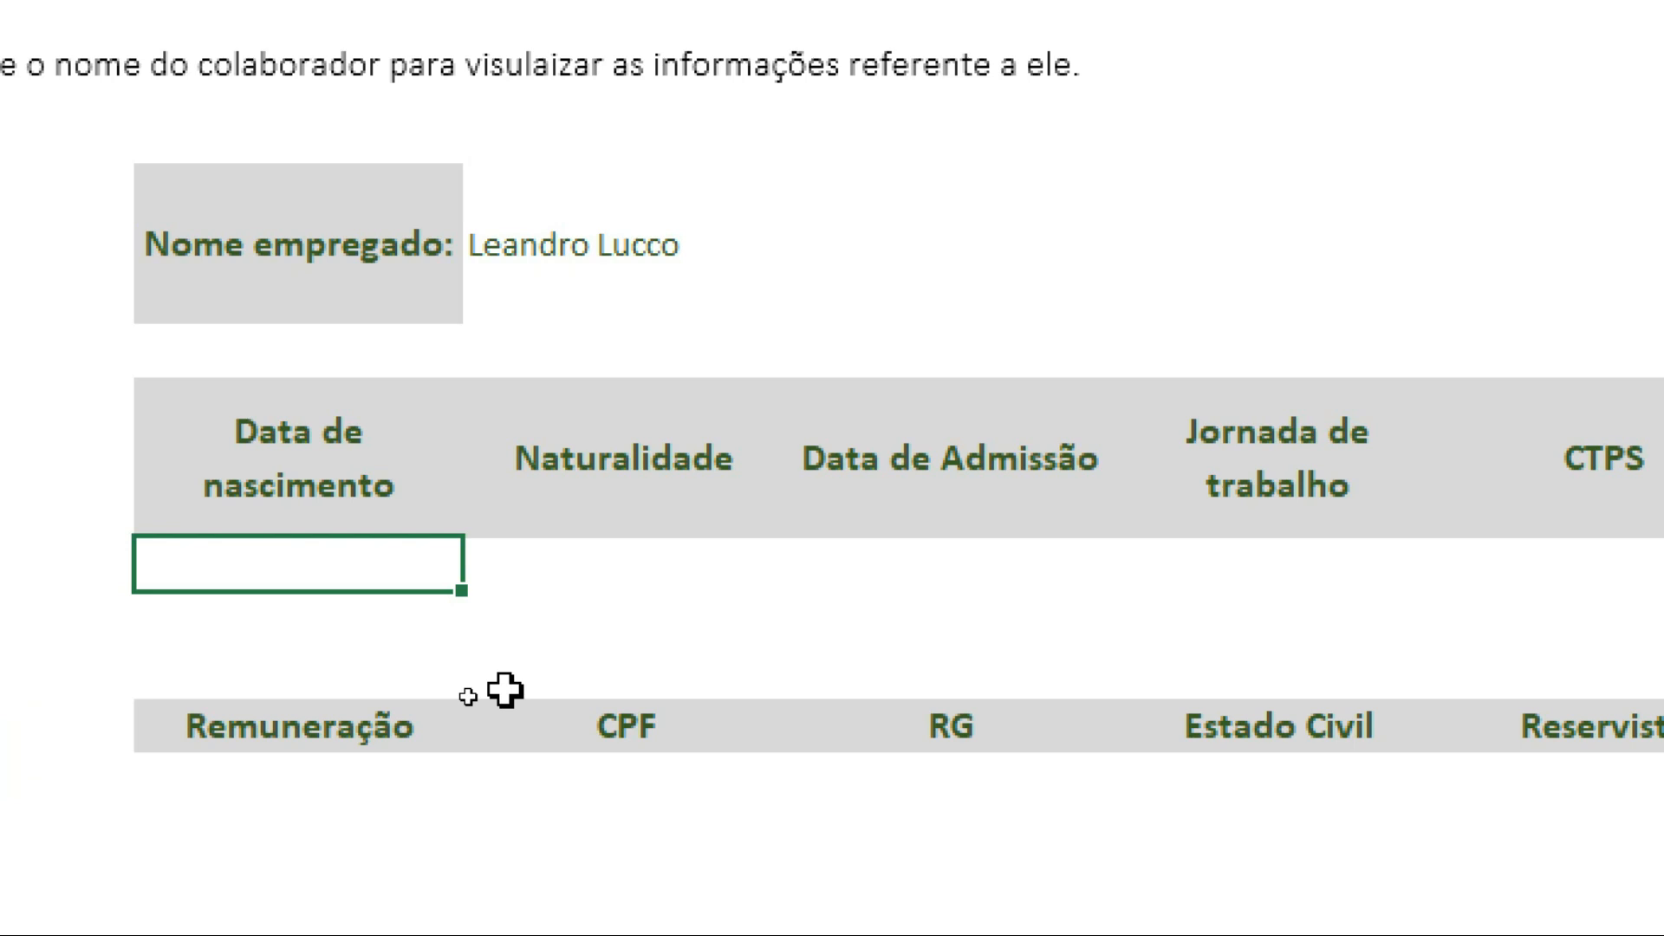
pyautogui.write('=pro')
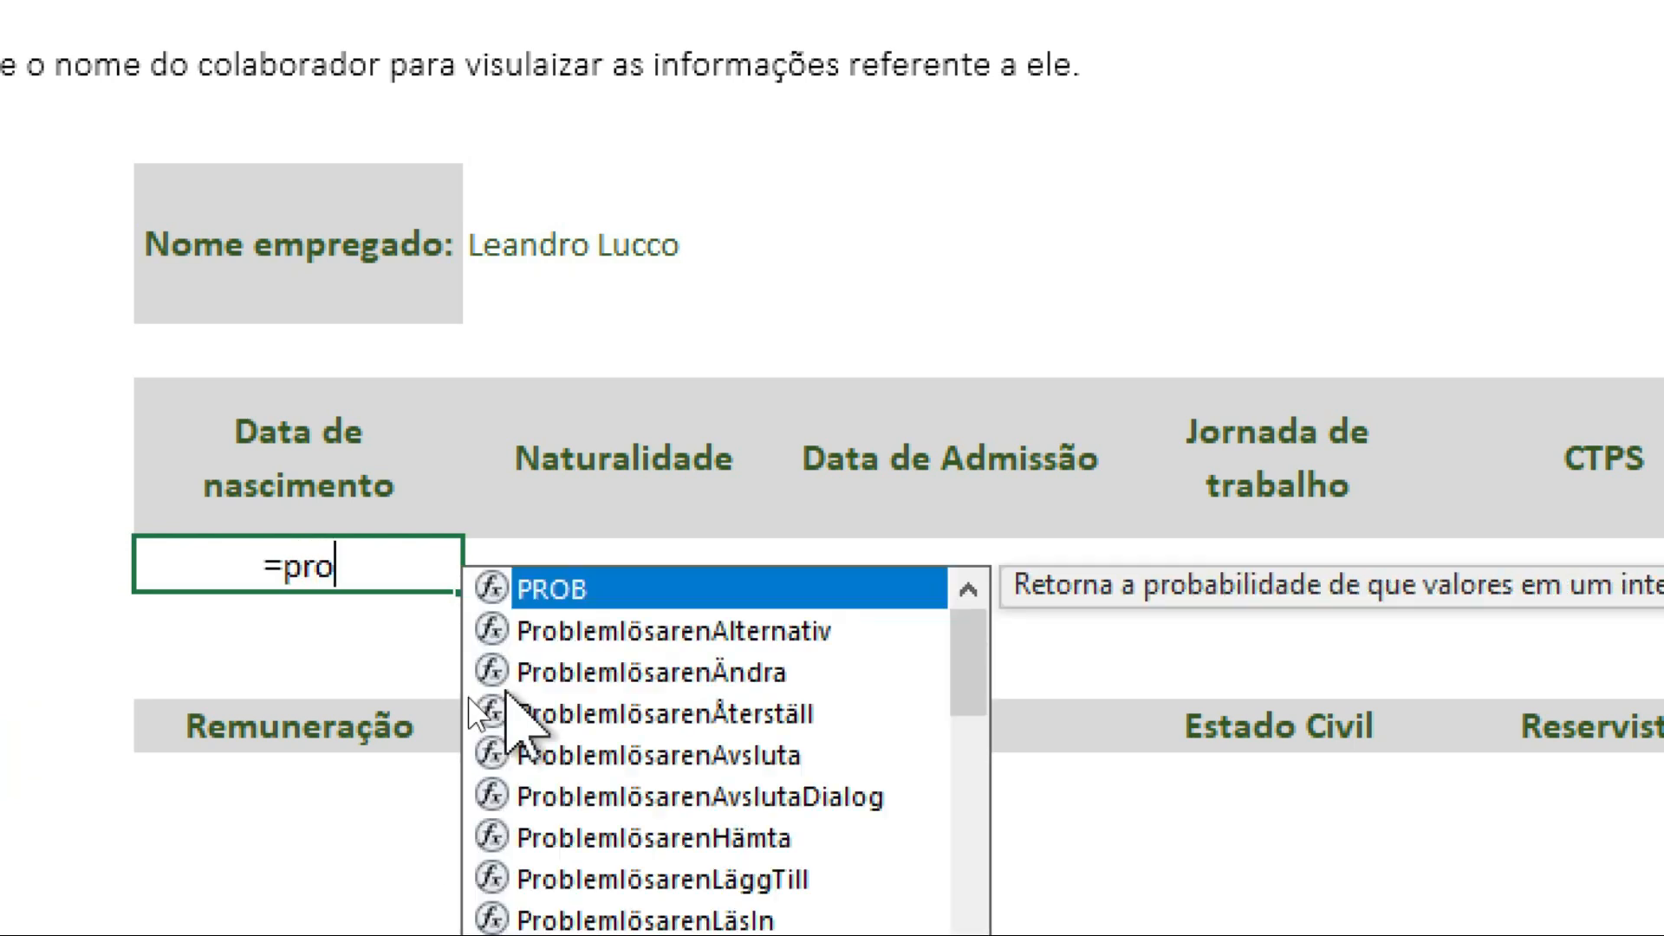
pyautogui.write('cv(')
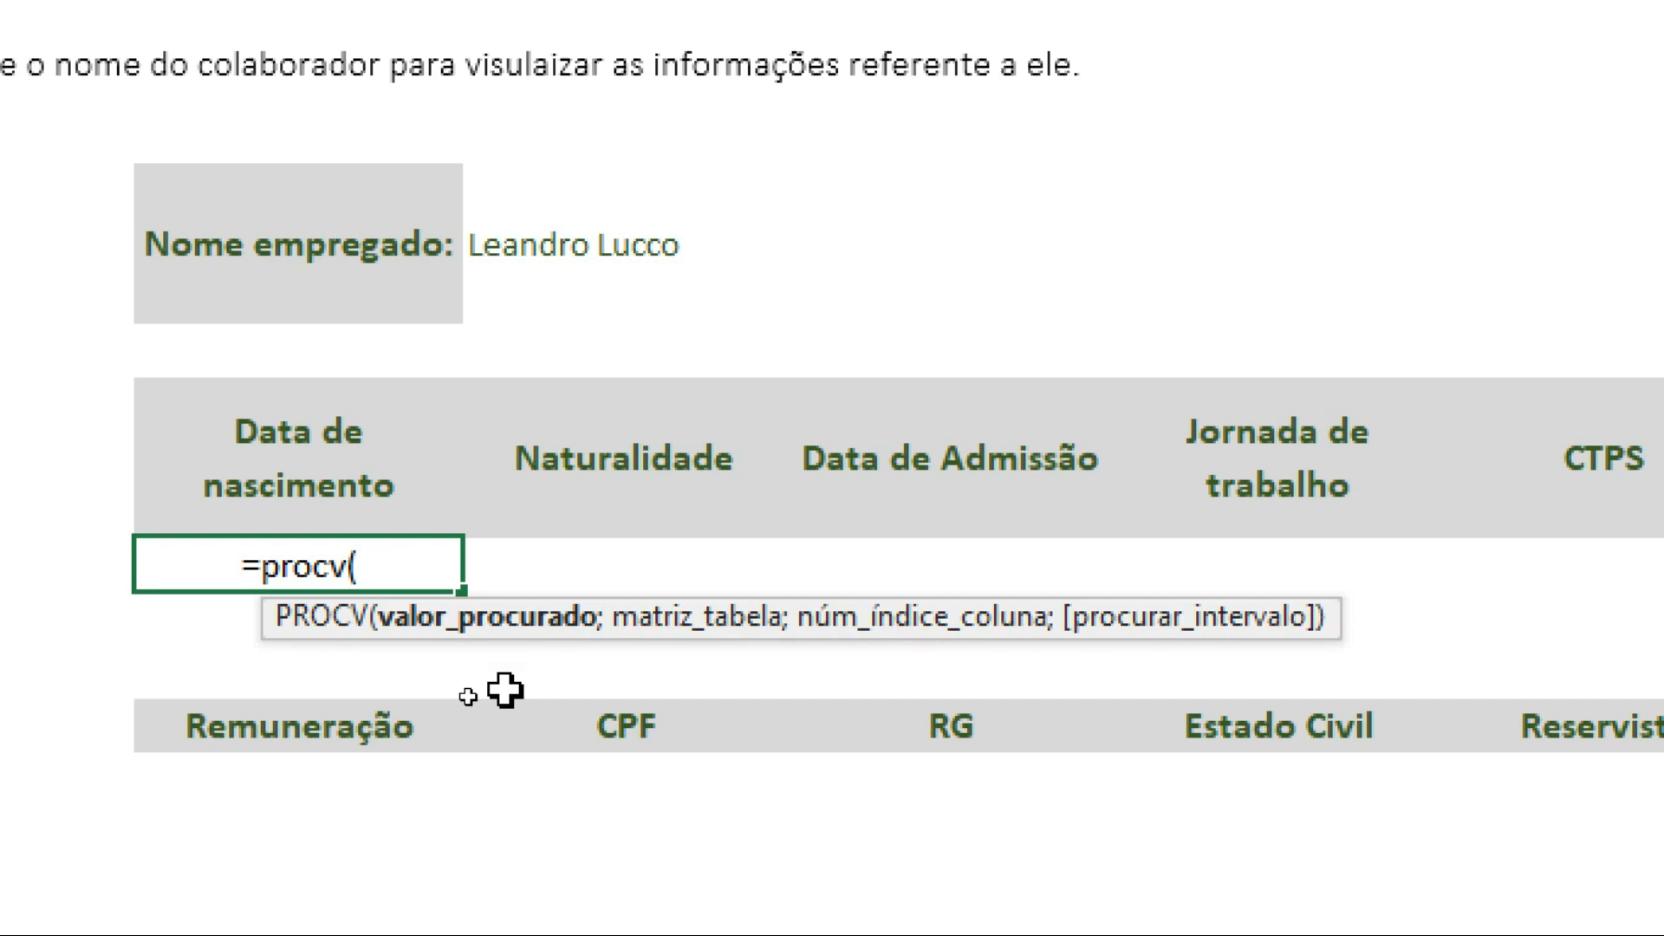
pyautogui.click(565, 260)
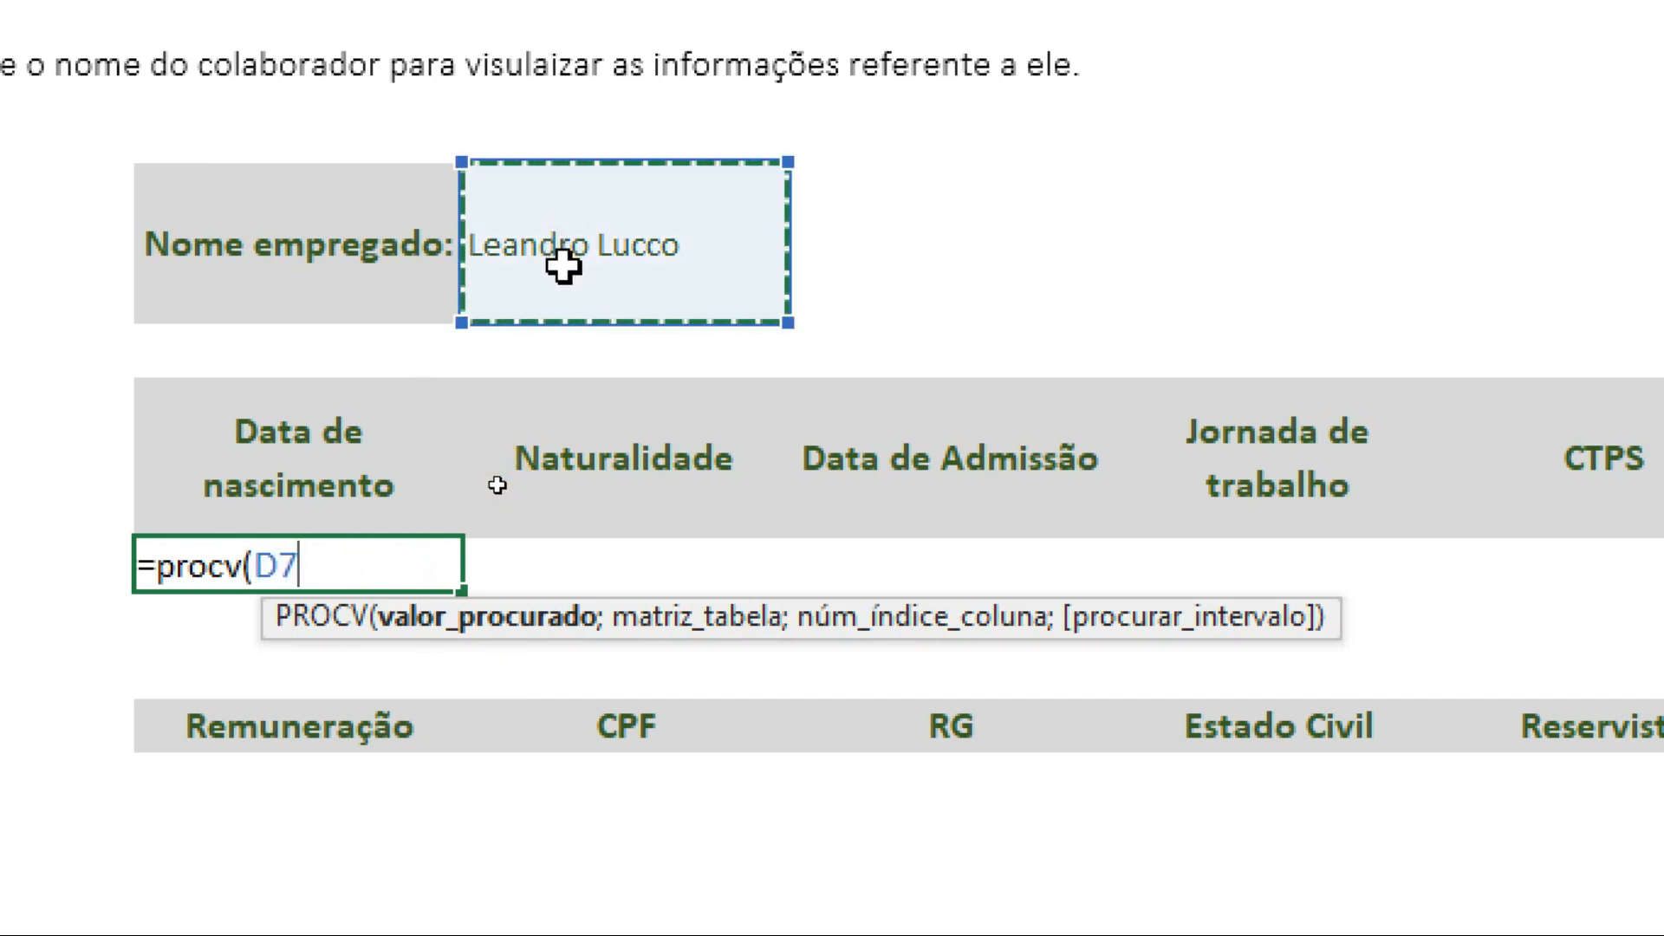
pyautogui.press('F4')
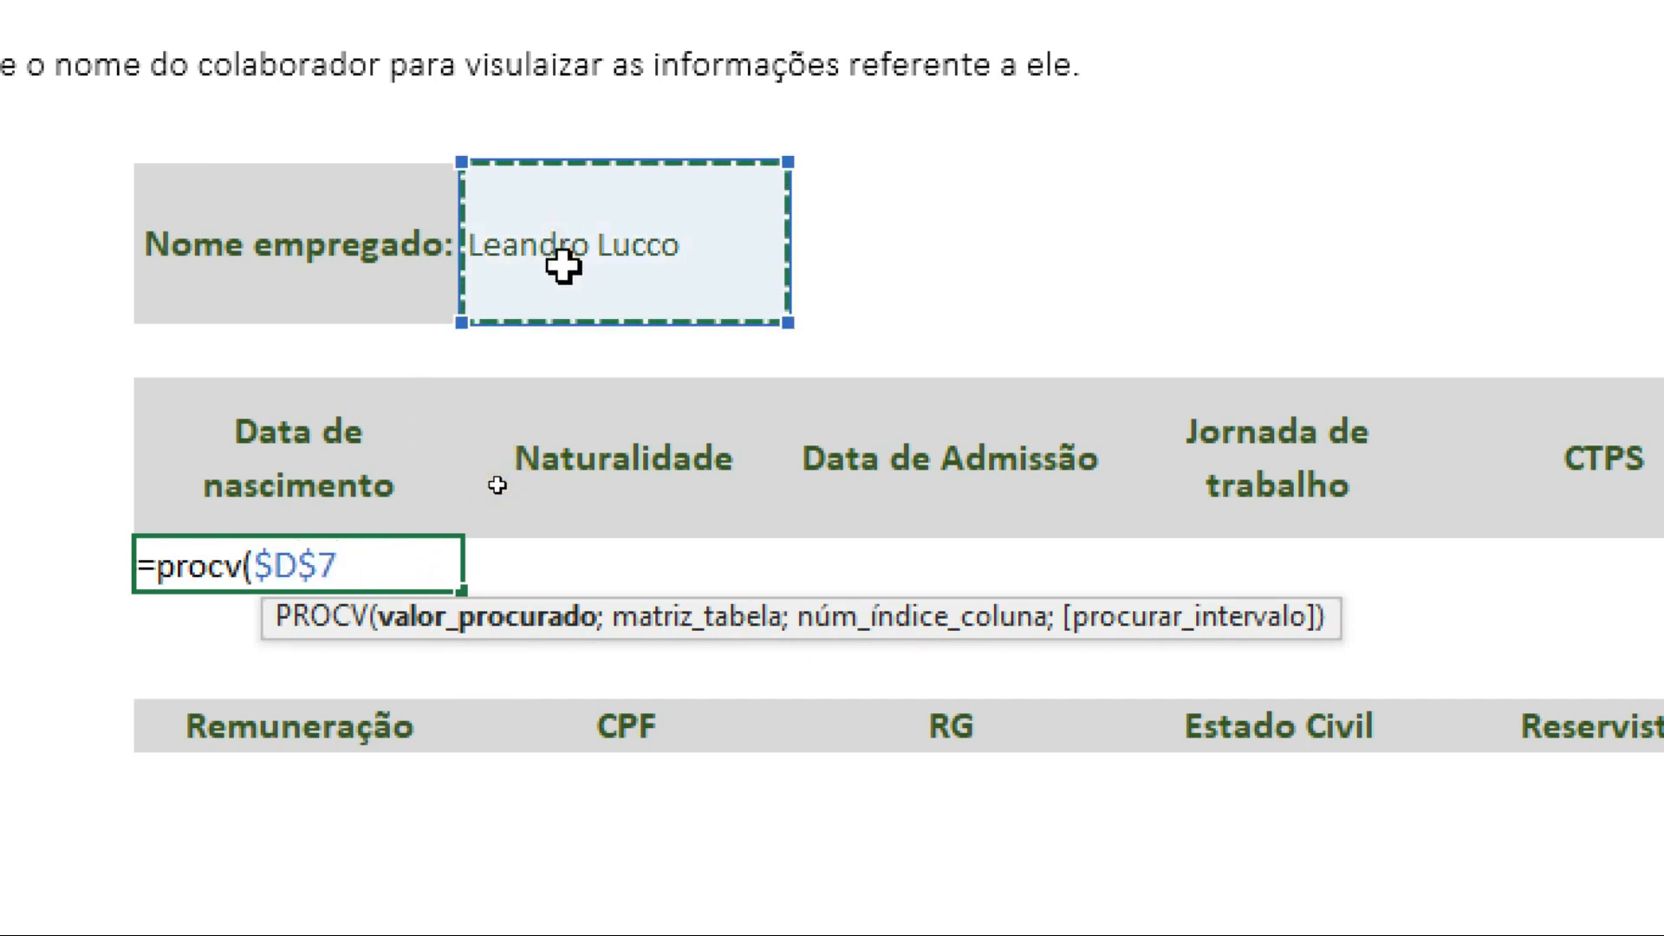
pyautogui.write(';')
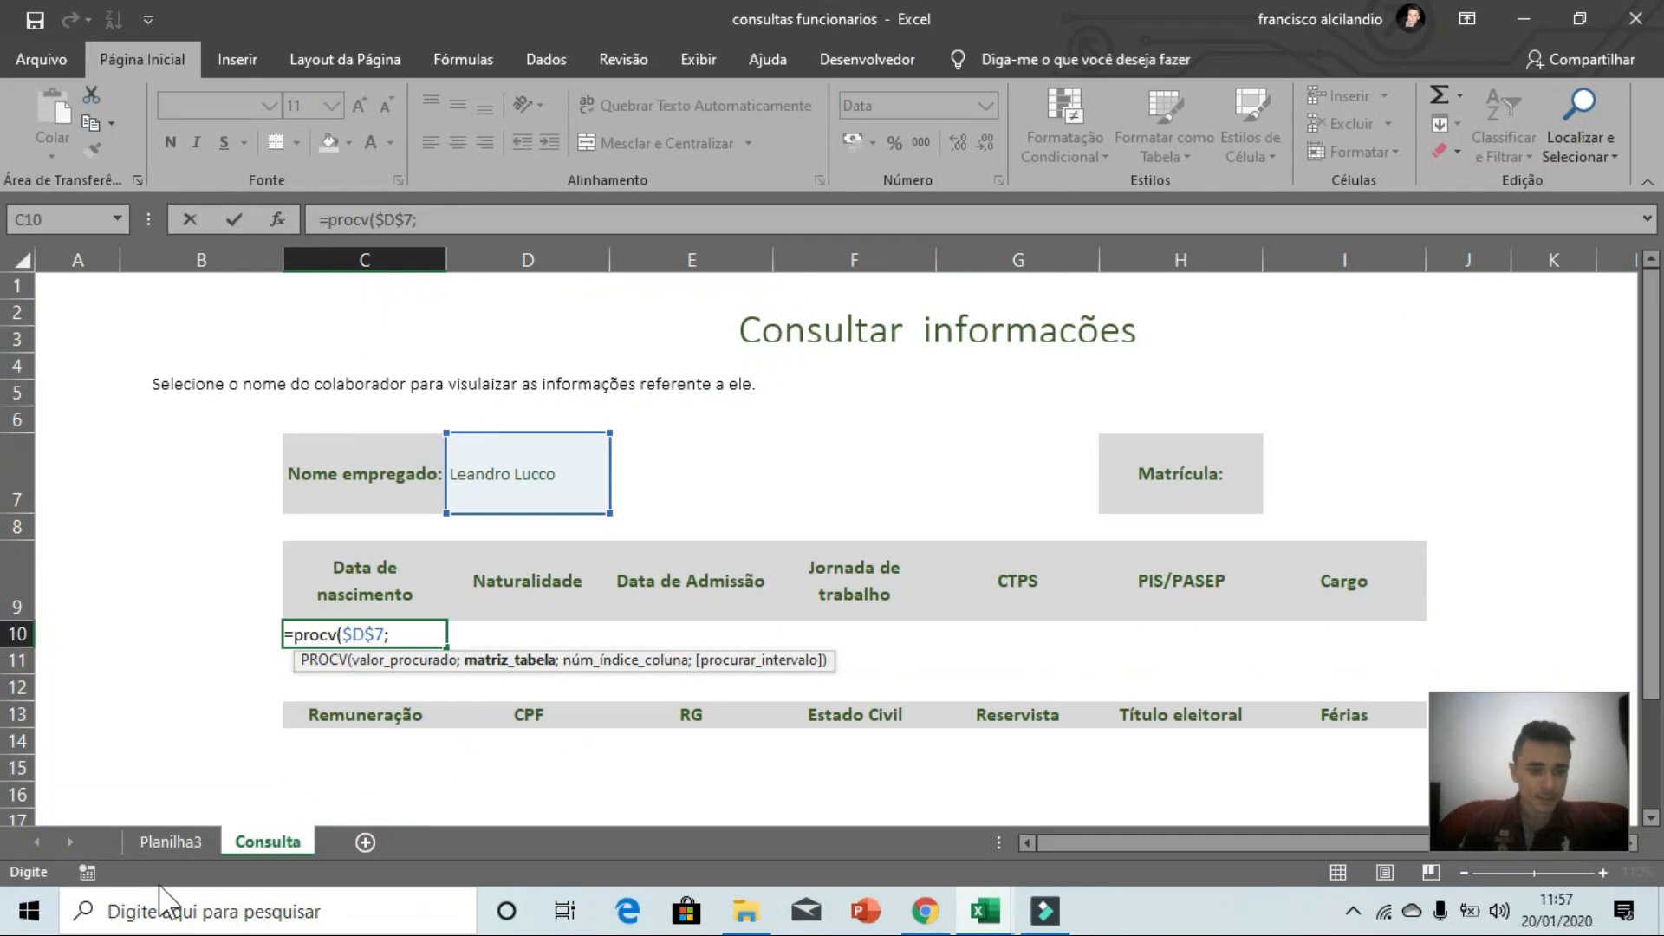
# - Set the PROCV table array to the Planilha3 table with headers, from Nome empregado through Quantidade de funcionários_1
pyautogui.click(158, 845)
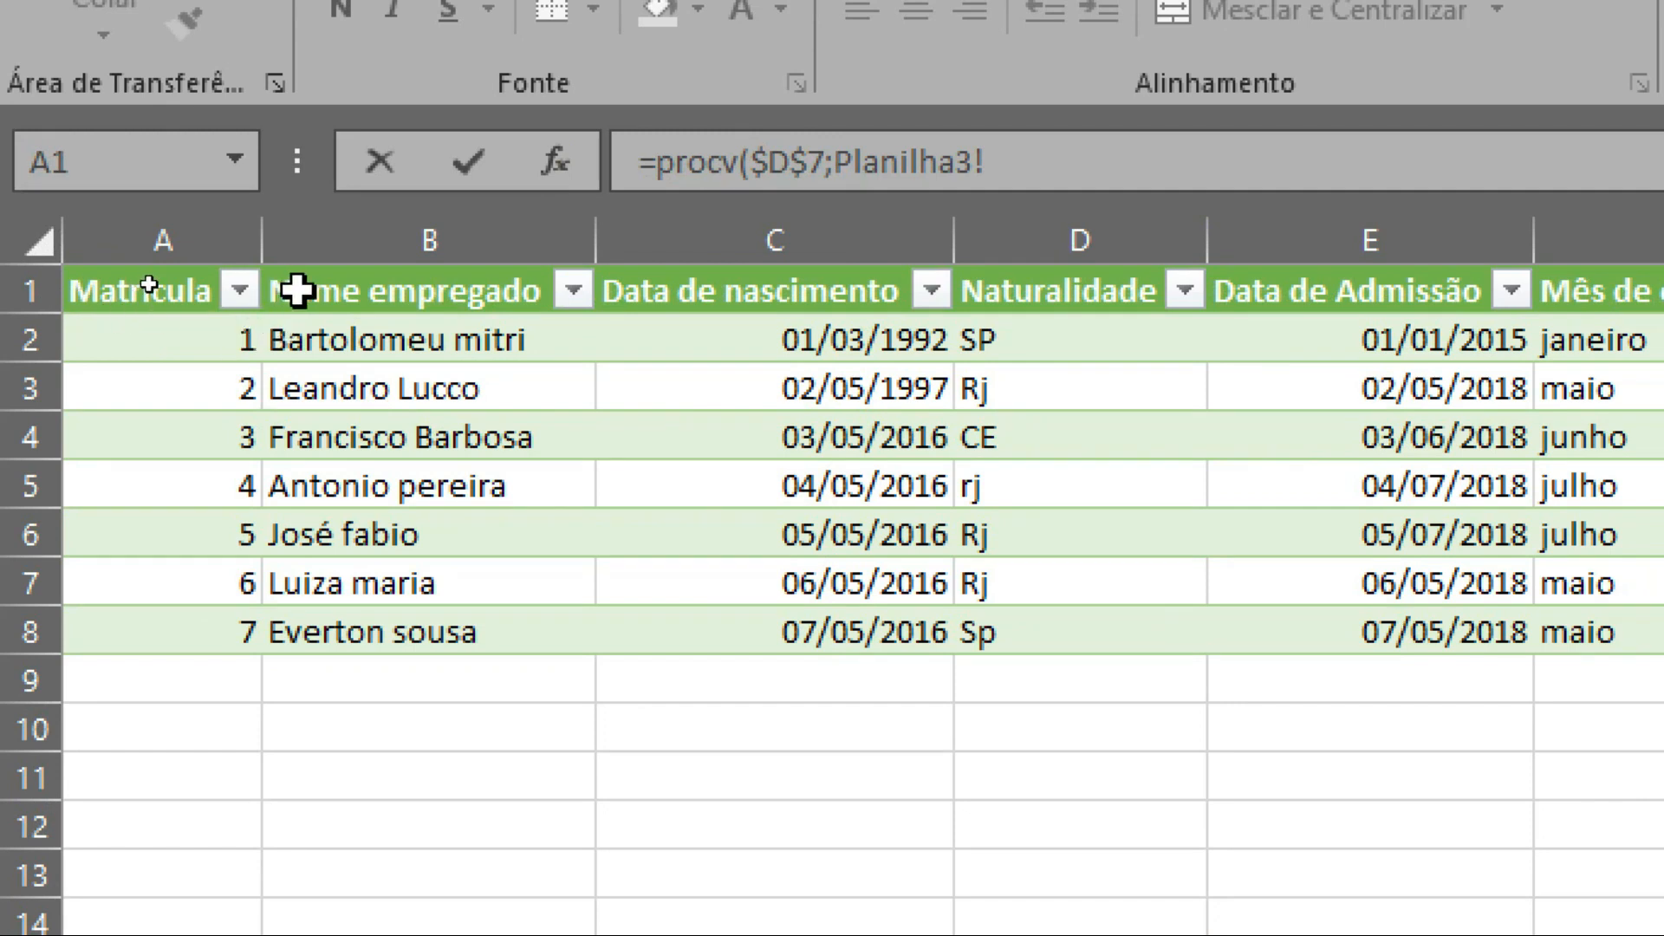
pyautogui.click(297, 290)
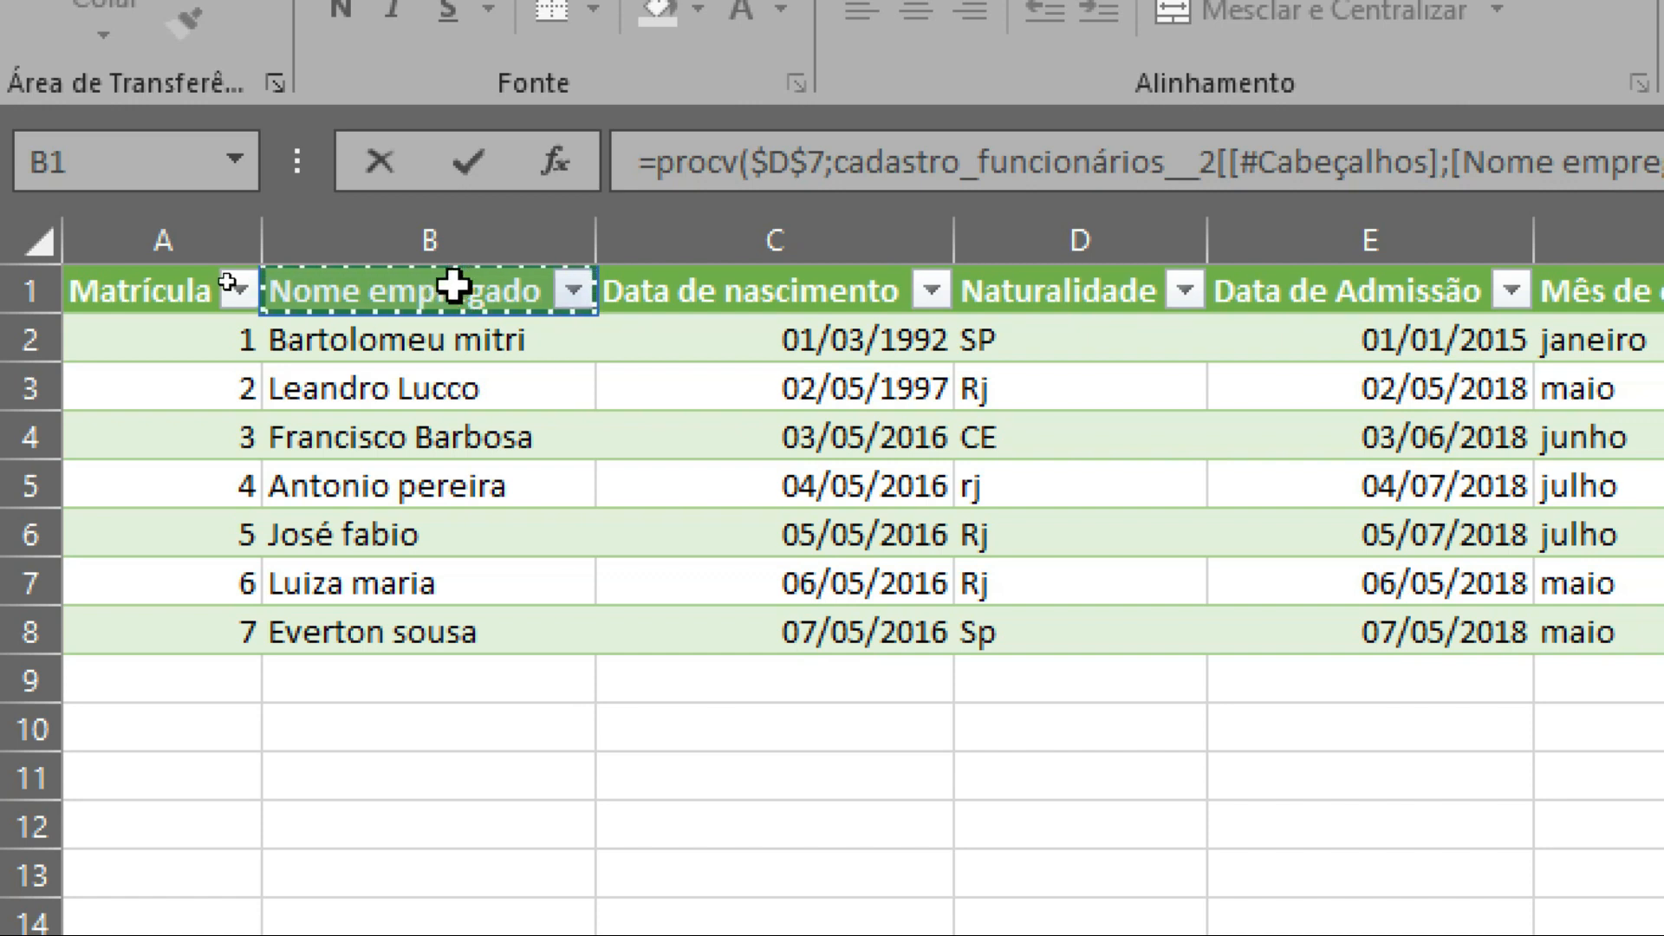
pyautogui.hotkey('ctrl', 'shift', 'Down')
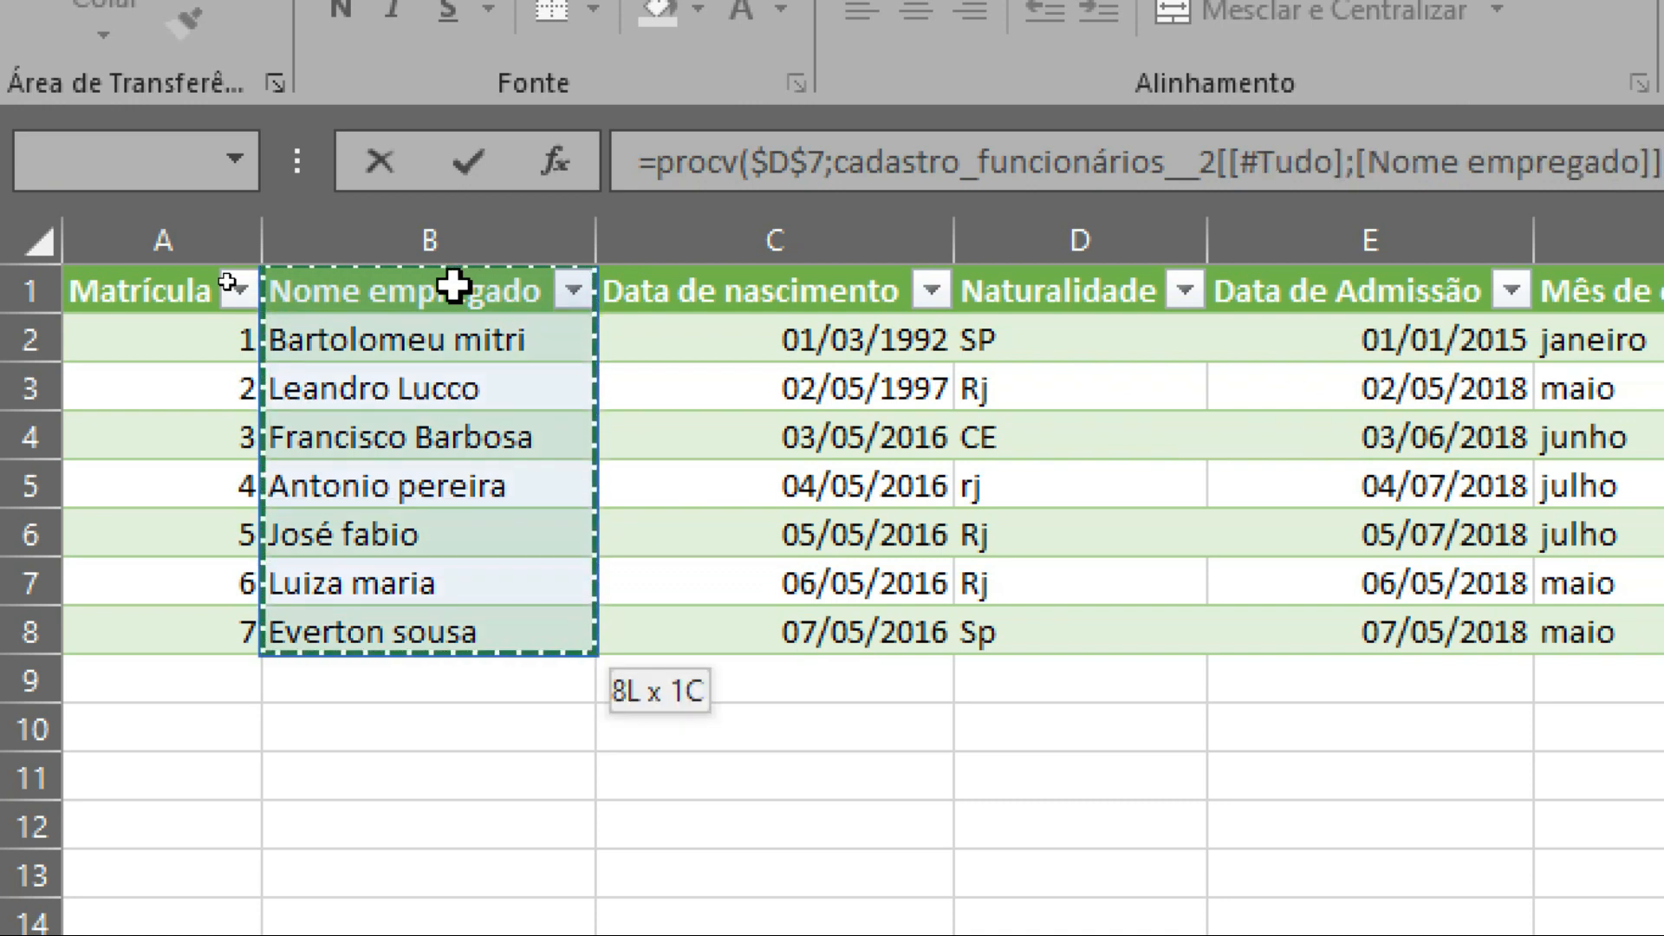
pyautogui.hotkey('ctrl', 'shift', 'Right')
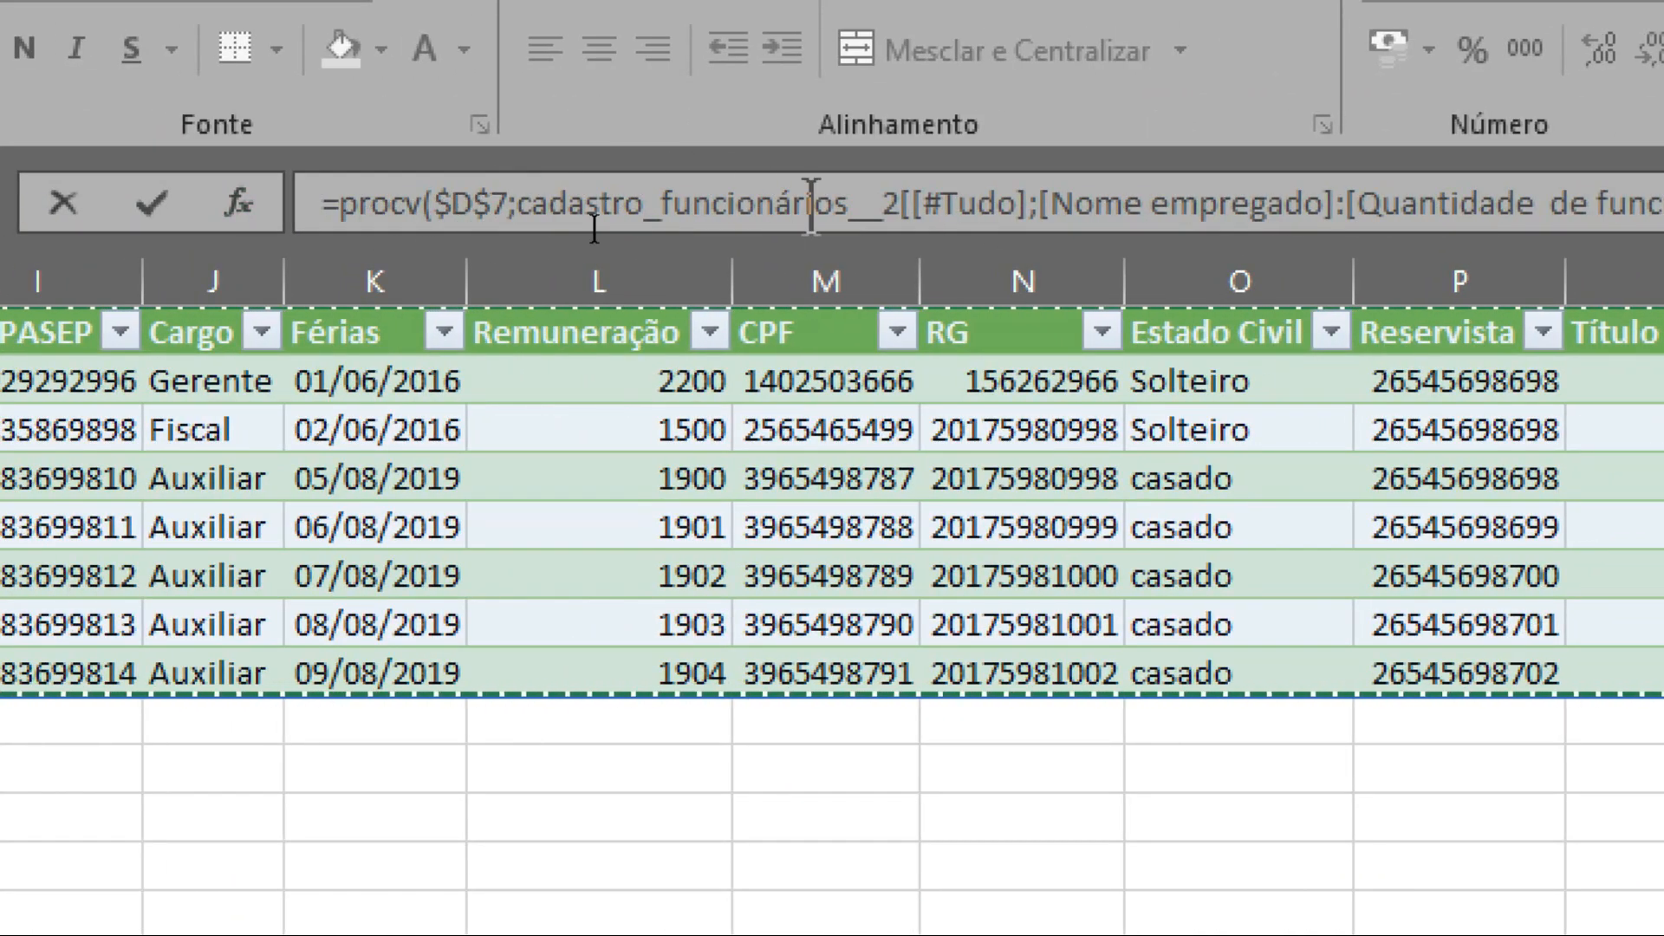
pyautogui.click(1537, 221)
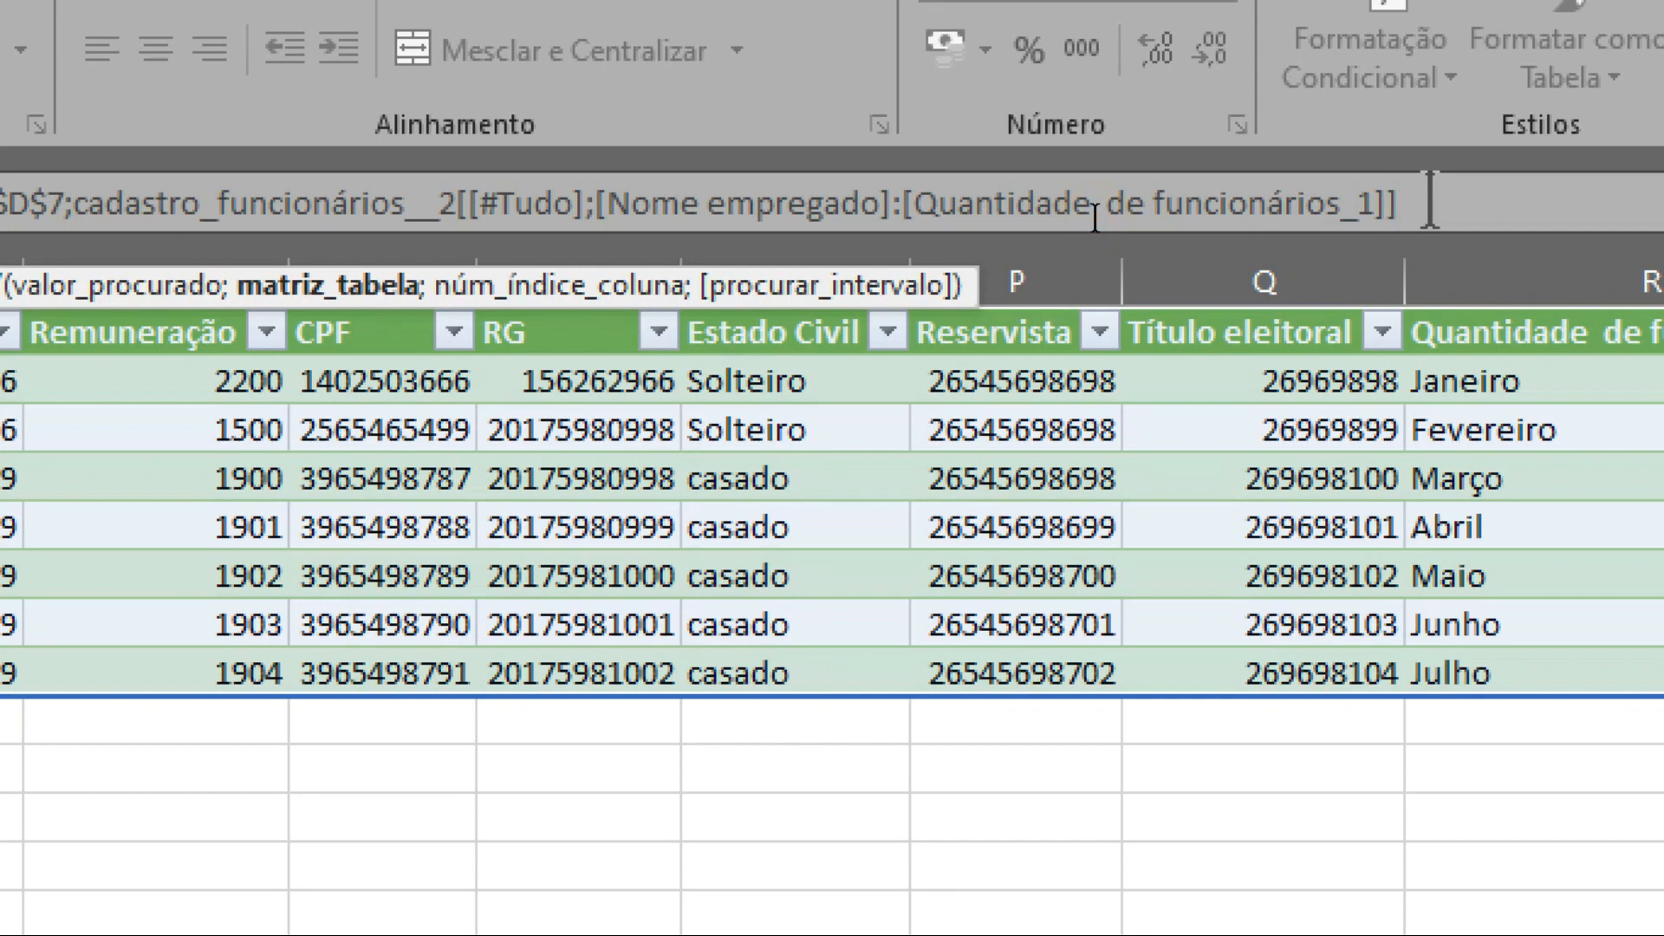
pyautogui.write(';')
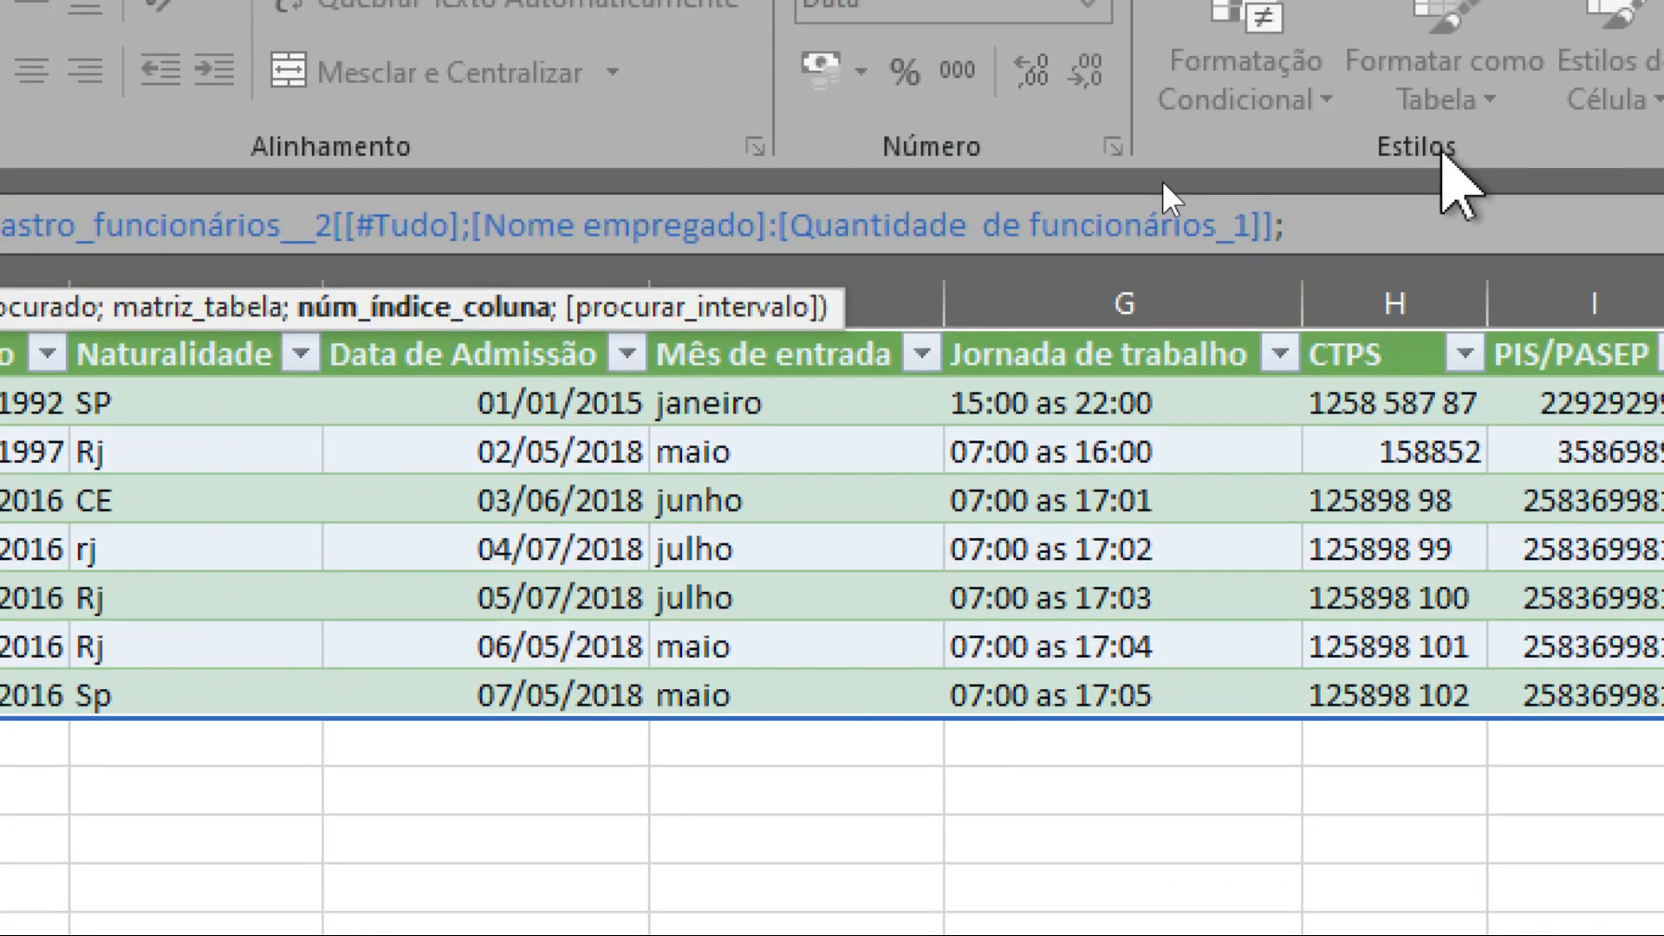
# - Complete the Data de nascimento PROCV formula in C10 with column index 2 and FALSO for an exact match
pyautogui.write('2;')
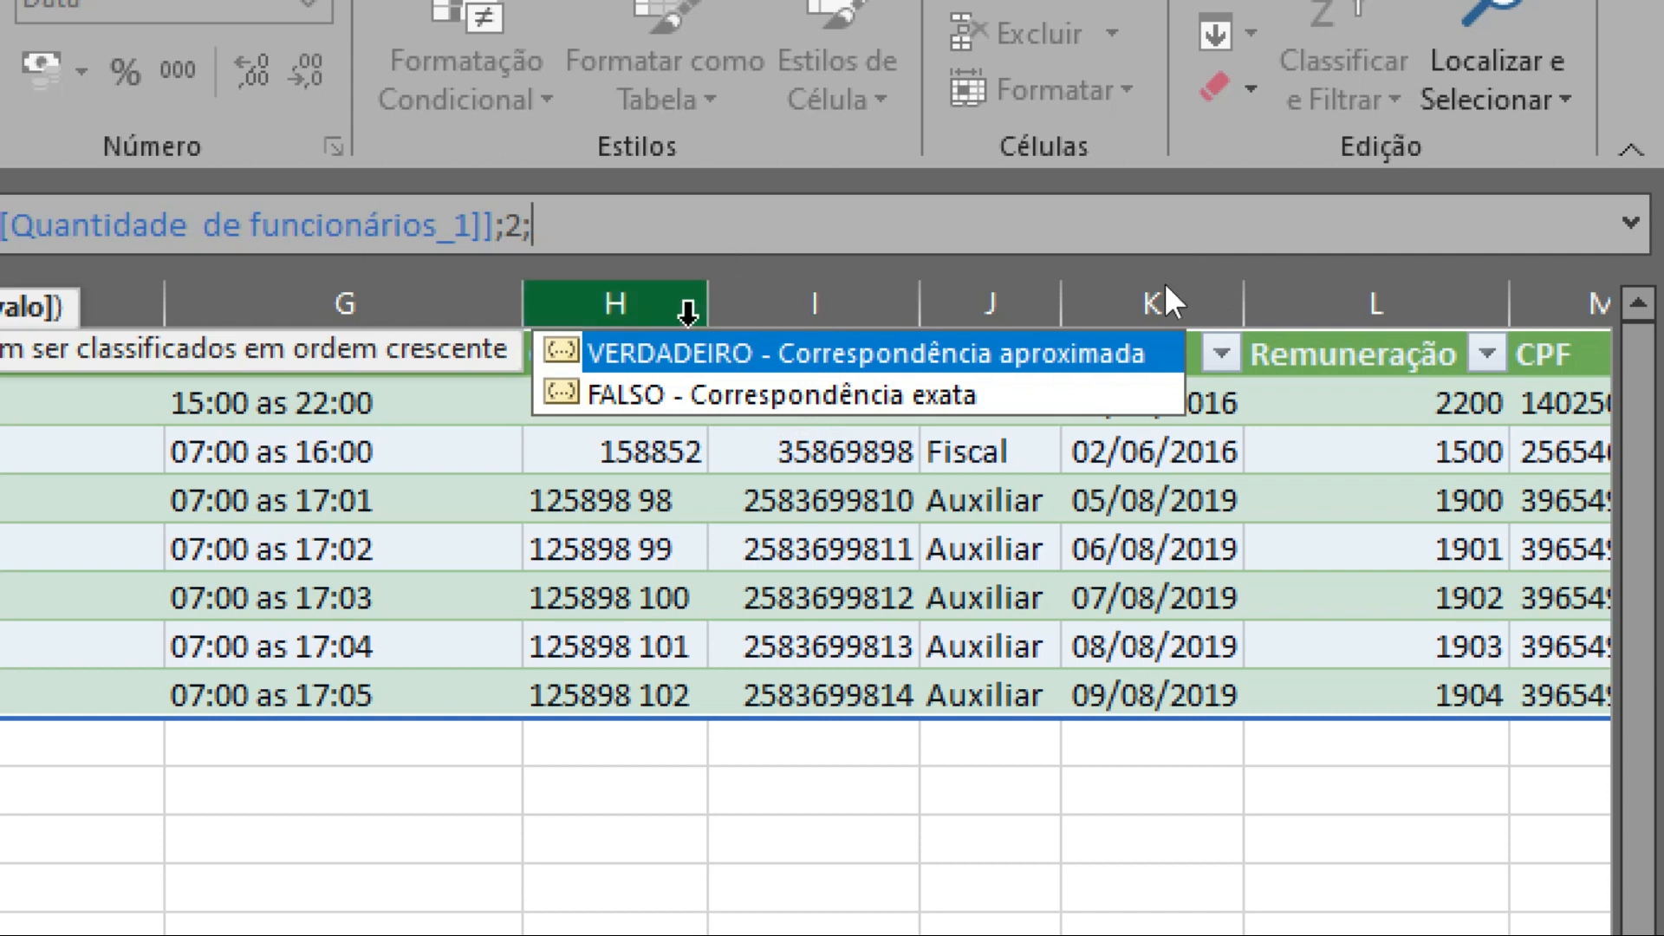
pyautogui.doubleClick(665, 397)
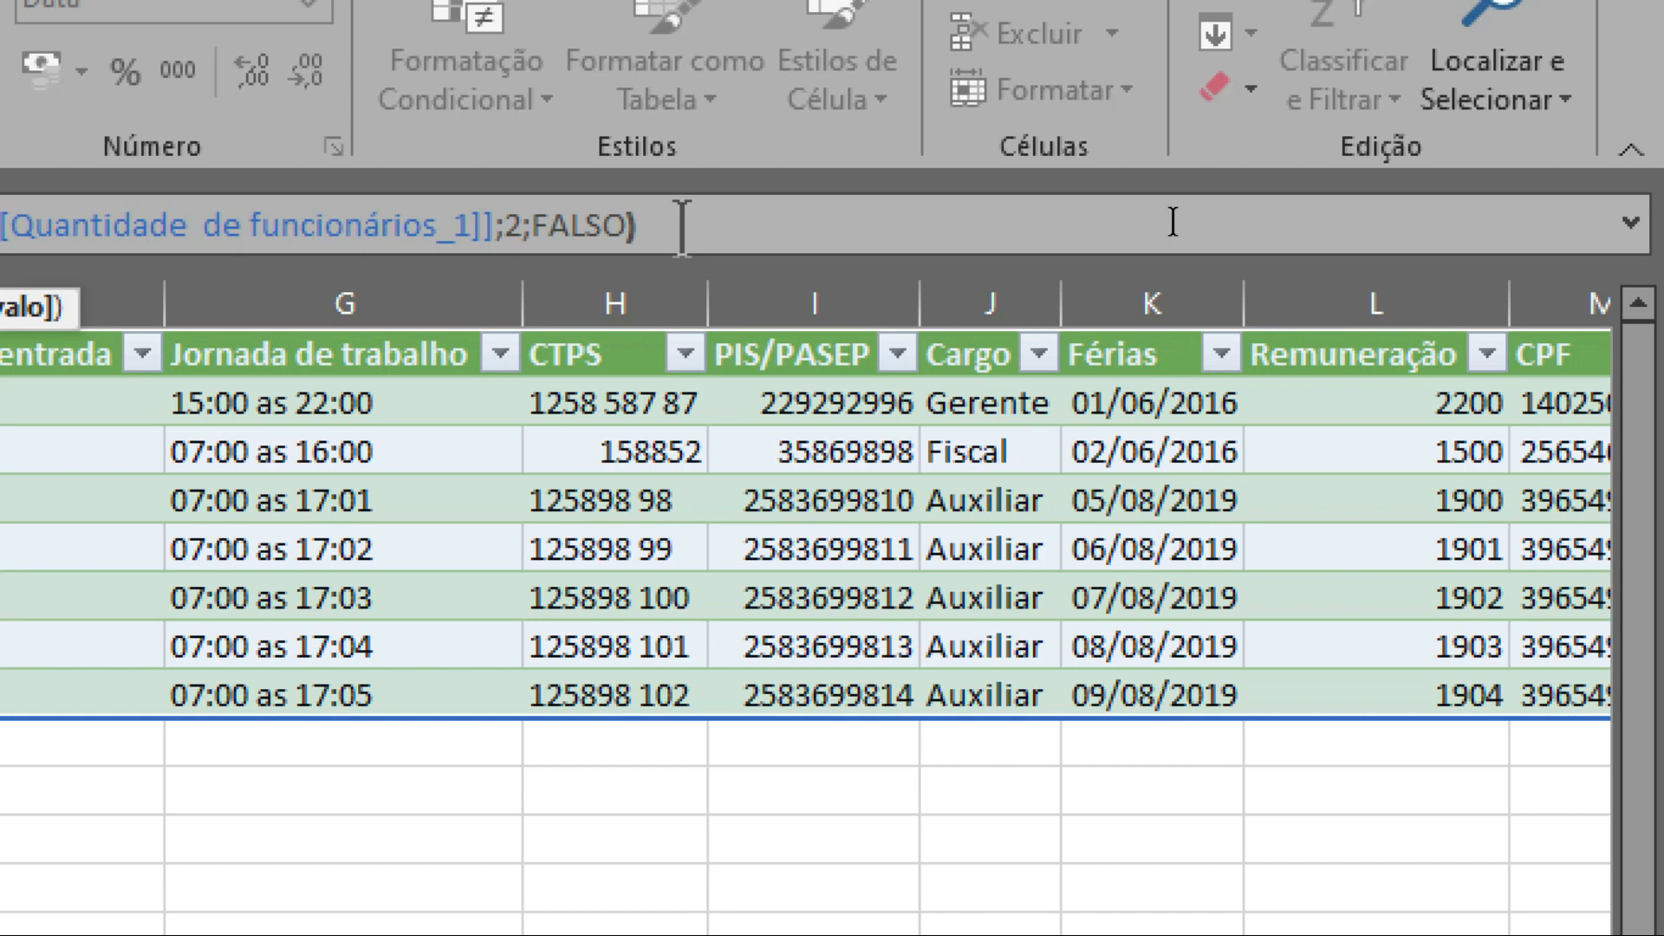
pyautogui.press('Return')
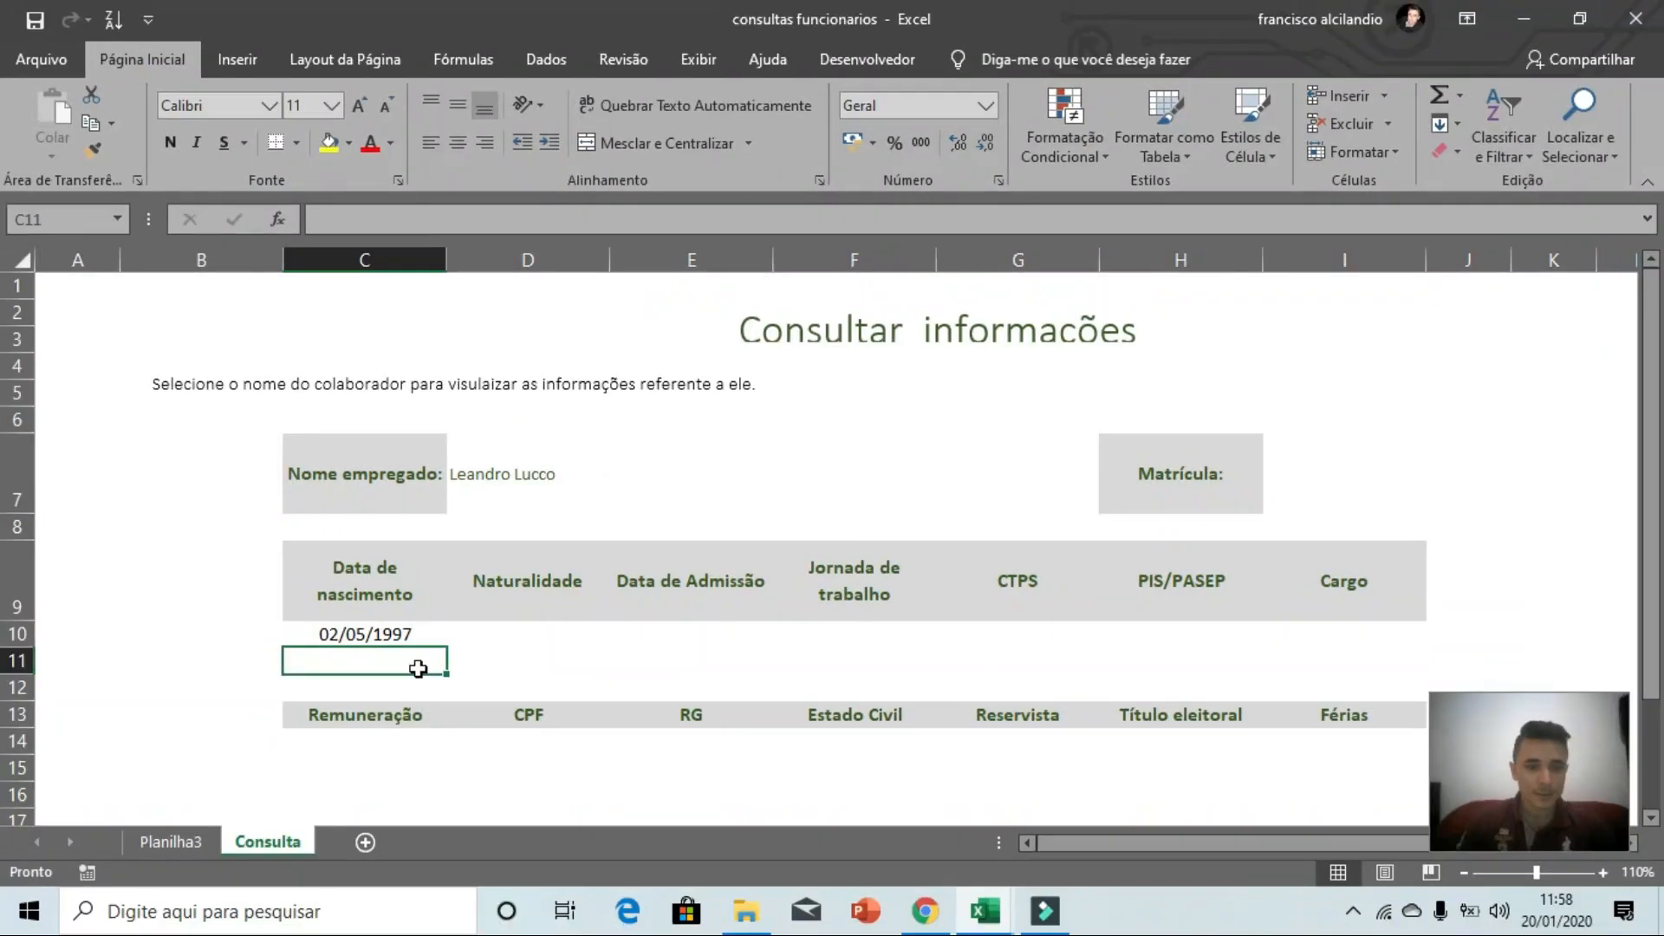
pyautogui.click(393, 634)
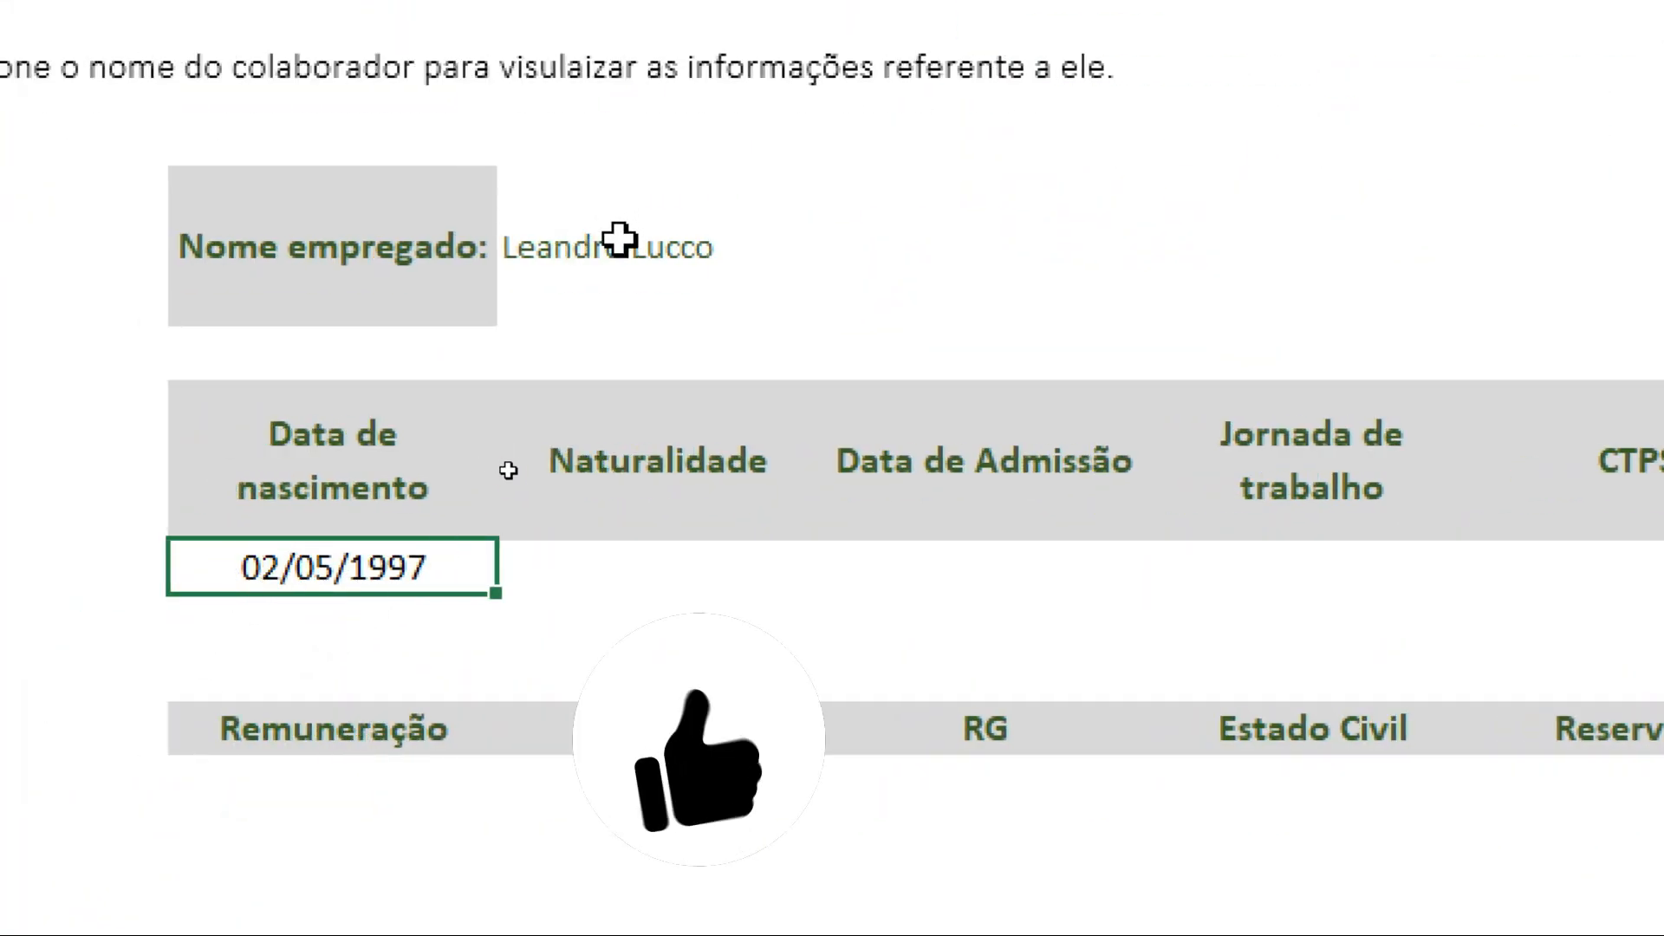
# - Test the Data de nascimento lookup by choosing the third employee in the Nome empregado list in D7
pyautogui.click(709, 271)
pyautogui.click(844, 302)
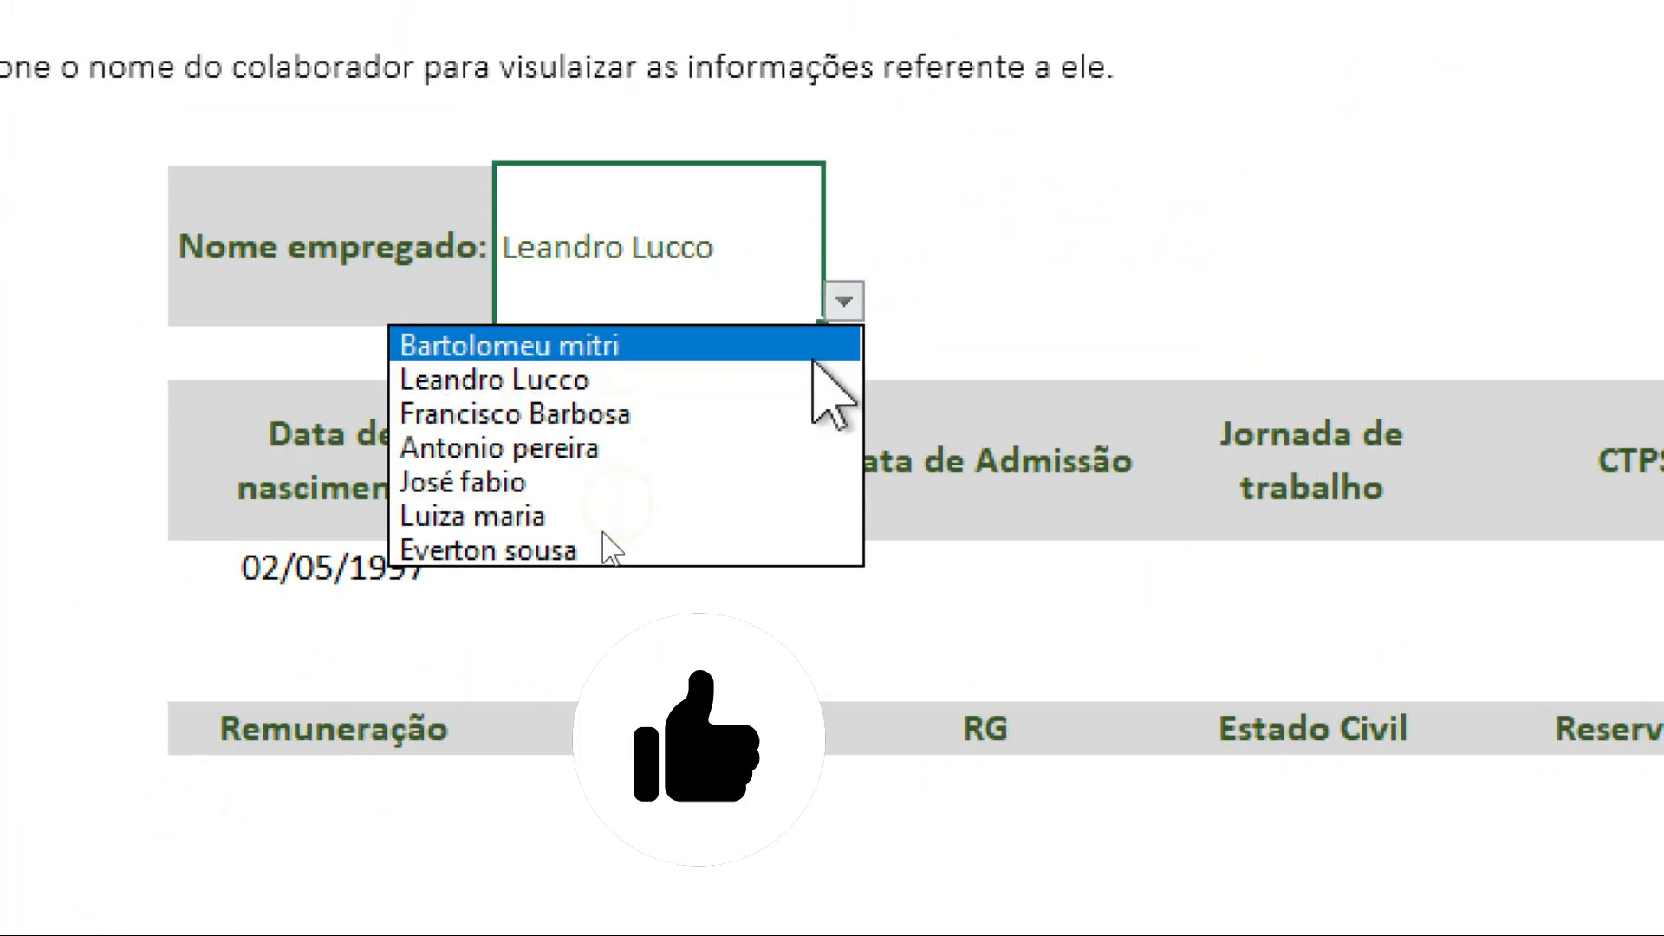
pyautogui.click(761, 416)
pyautogui.click(334, 568)
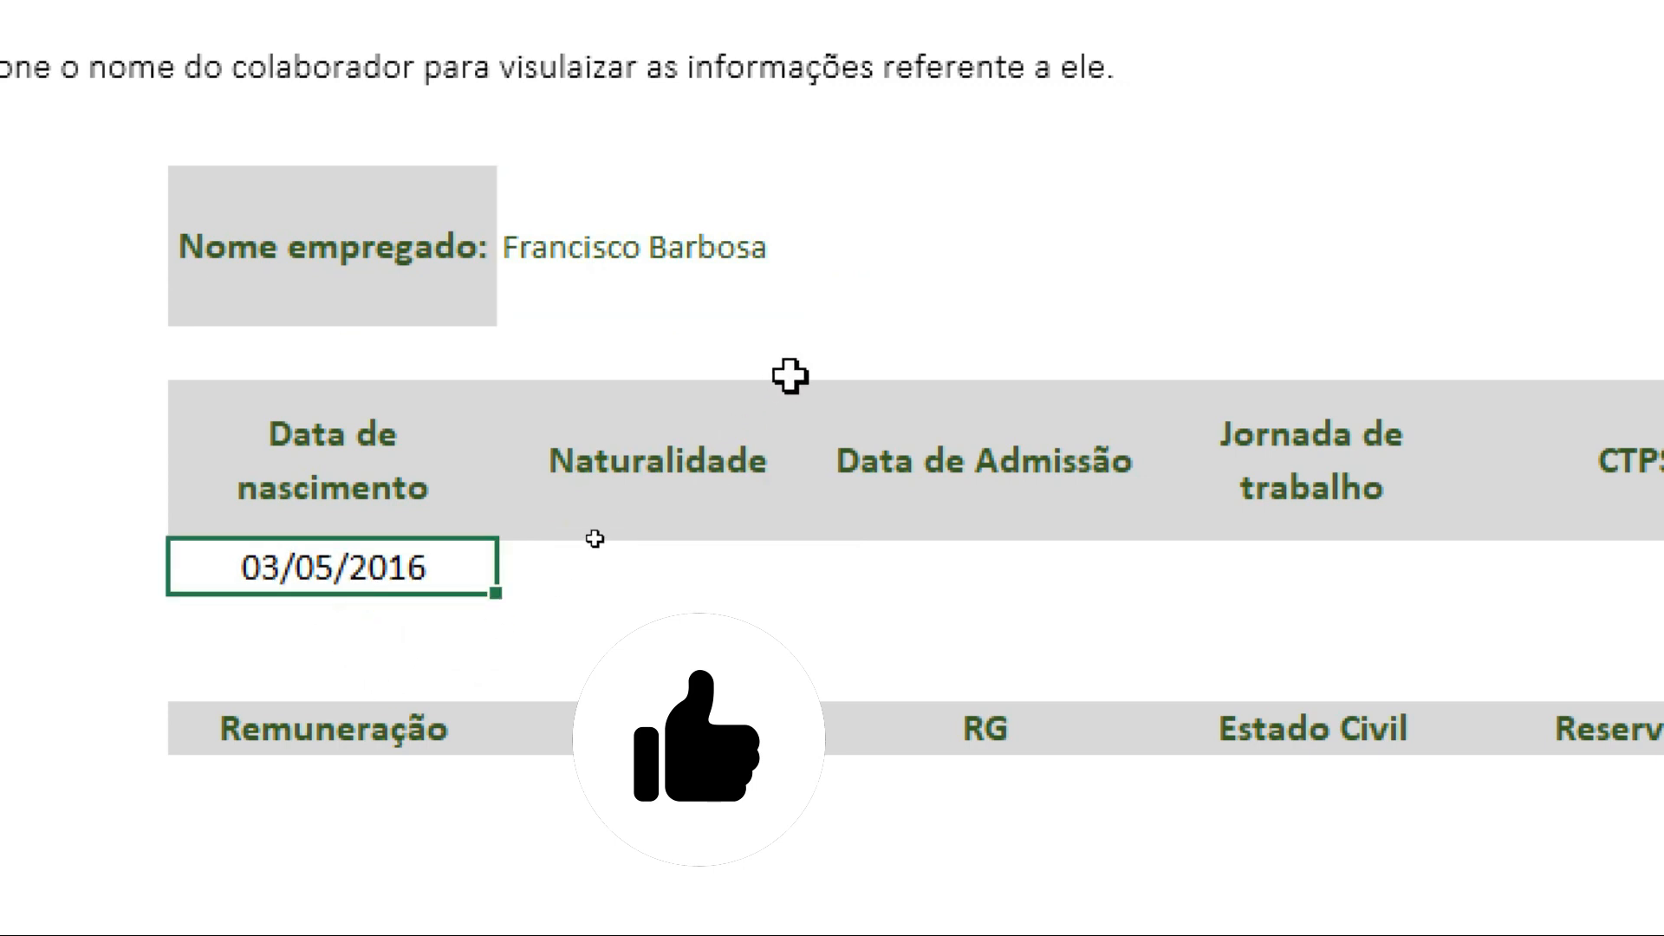
pyautogui.click(770, 253)
pyautogui.click(844, 301)
pyautogui.click(849, 413)
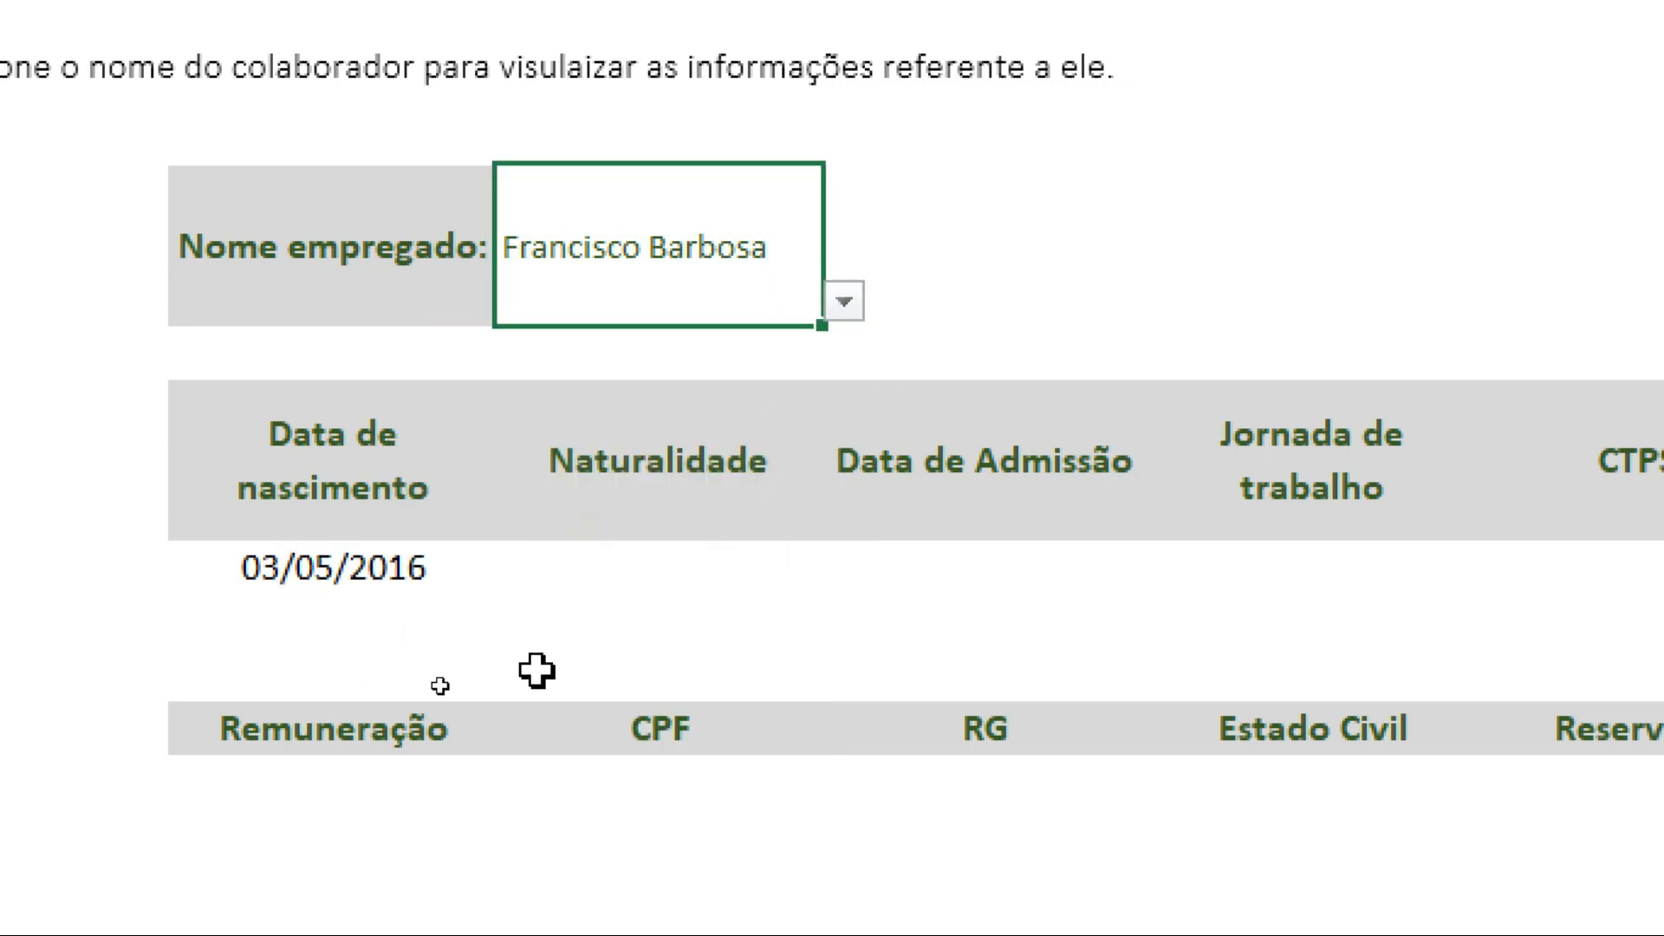
# - Fill the PROCV formula from C10 across to I10 under Cargo, using the fill without formatting option
pyautogui.moveTo(368, 580); pyautogui.dragTo(1663, 592)
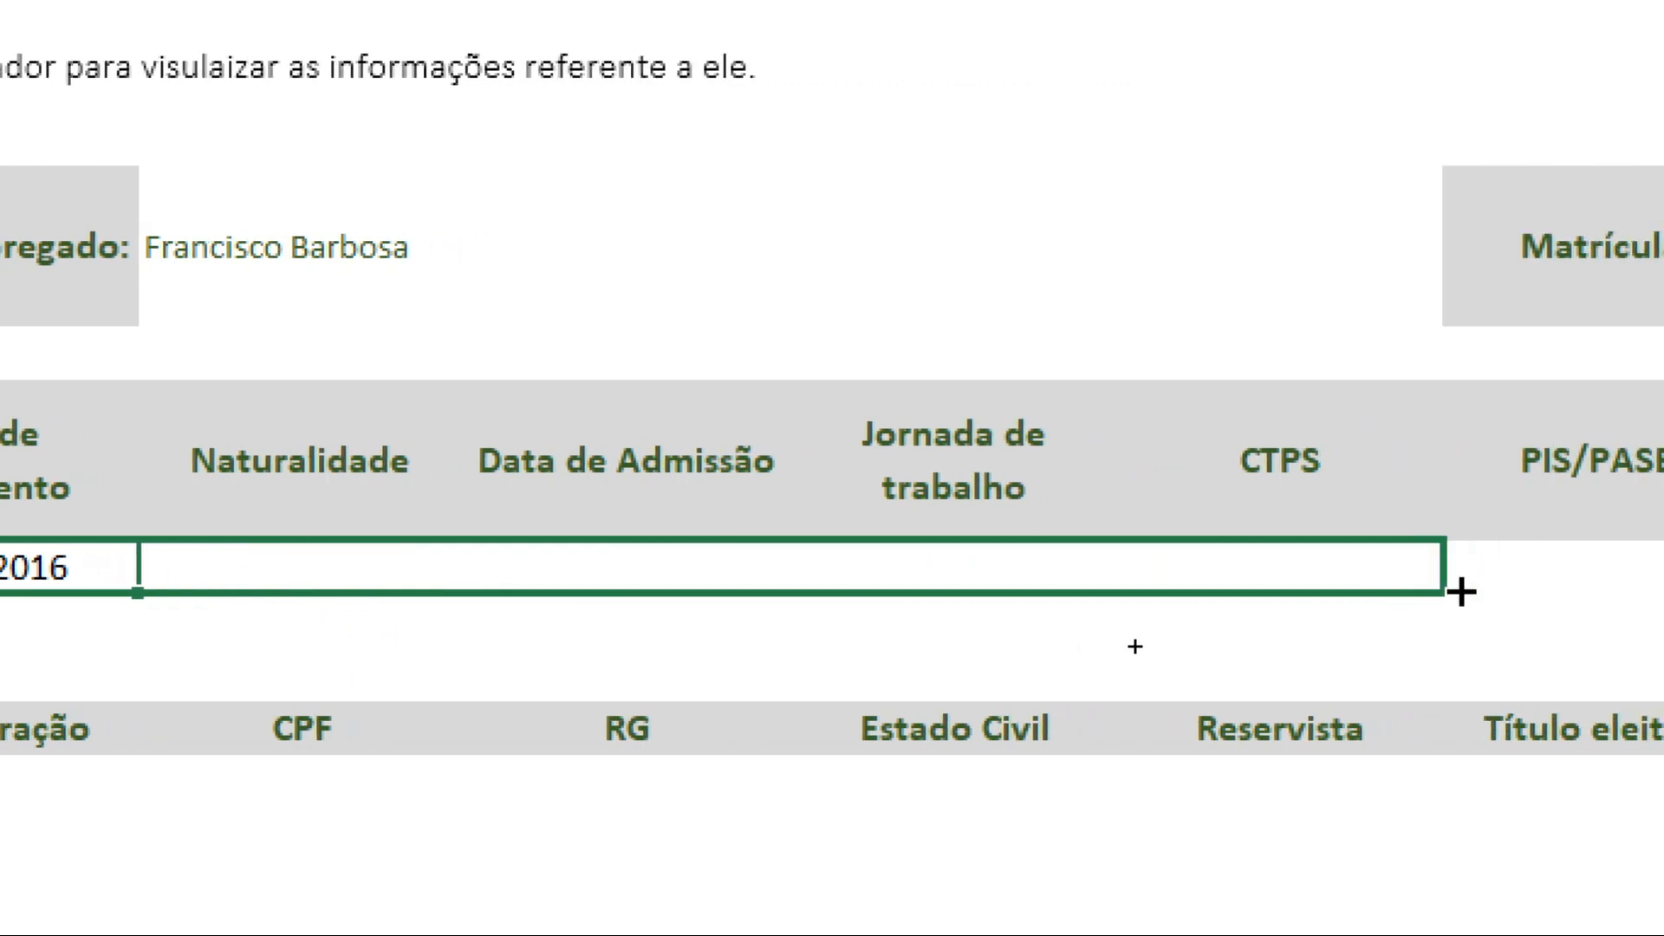
pyautogui.moveTo(1461, 592); pyautogui.dragTo(1663, 602)
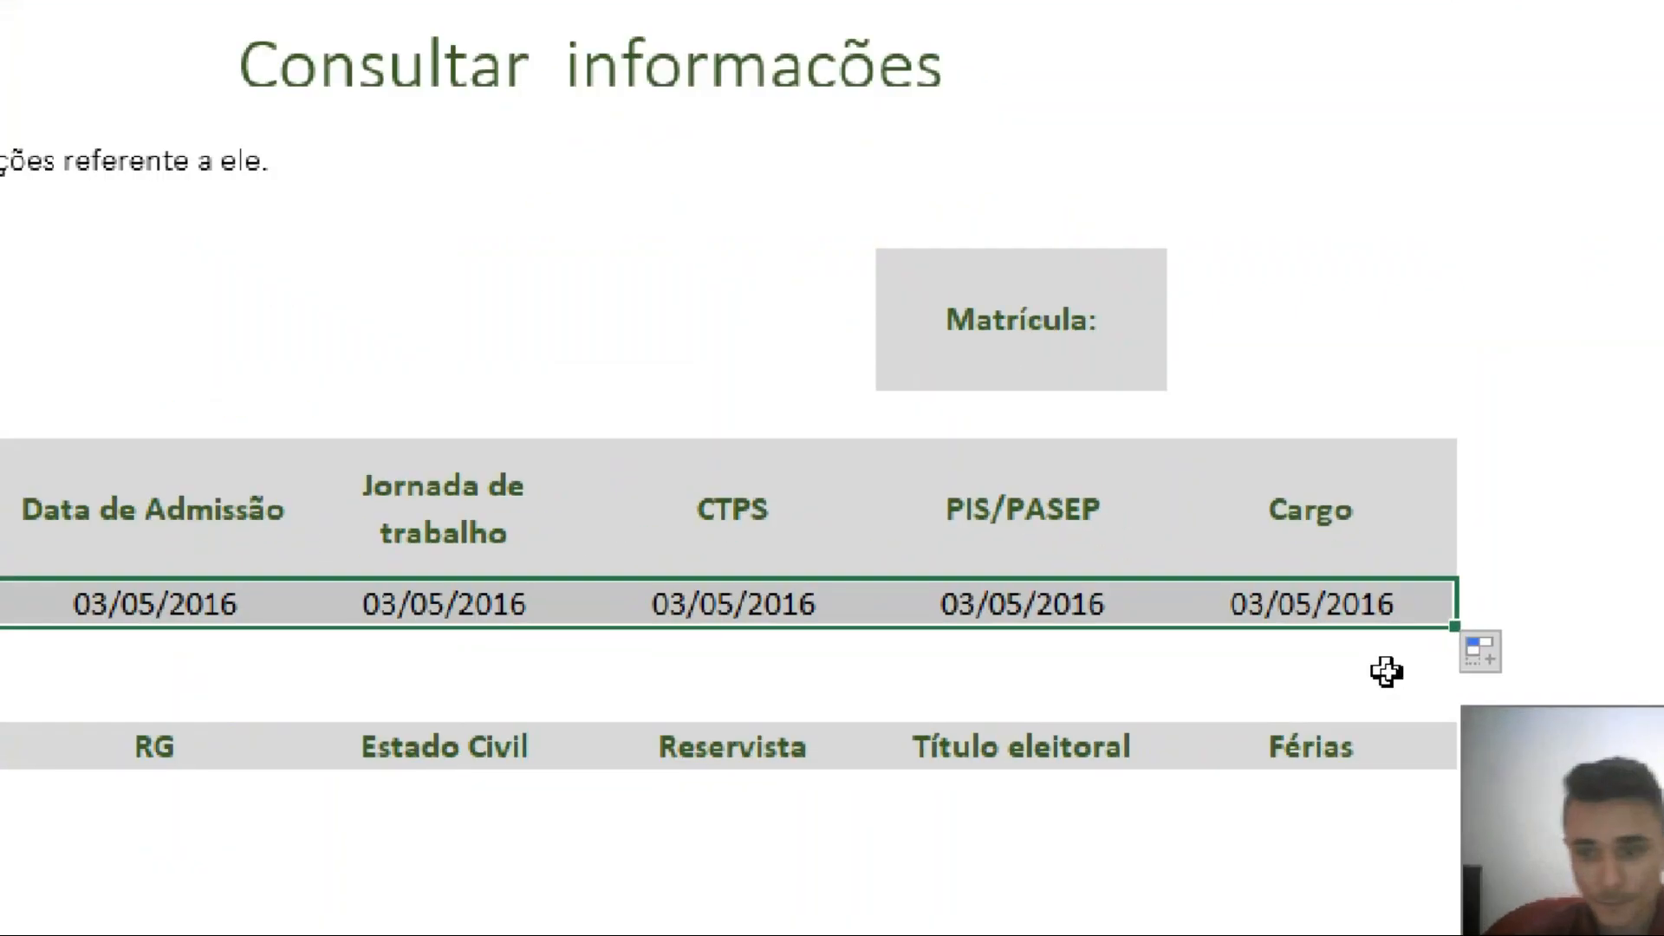
pyautogui.click(1455, 657)
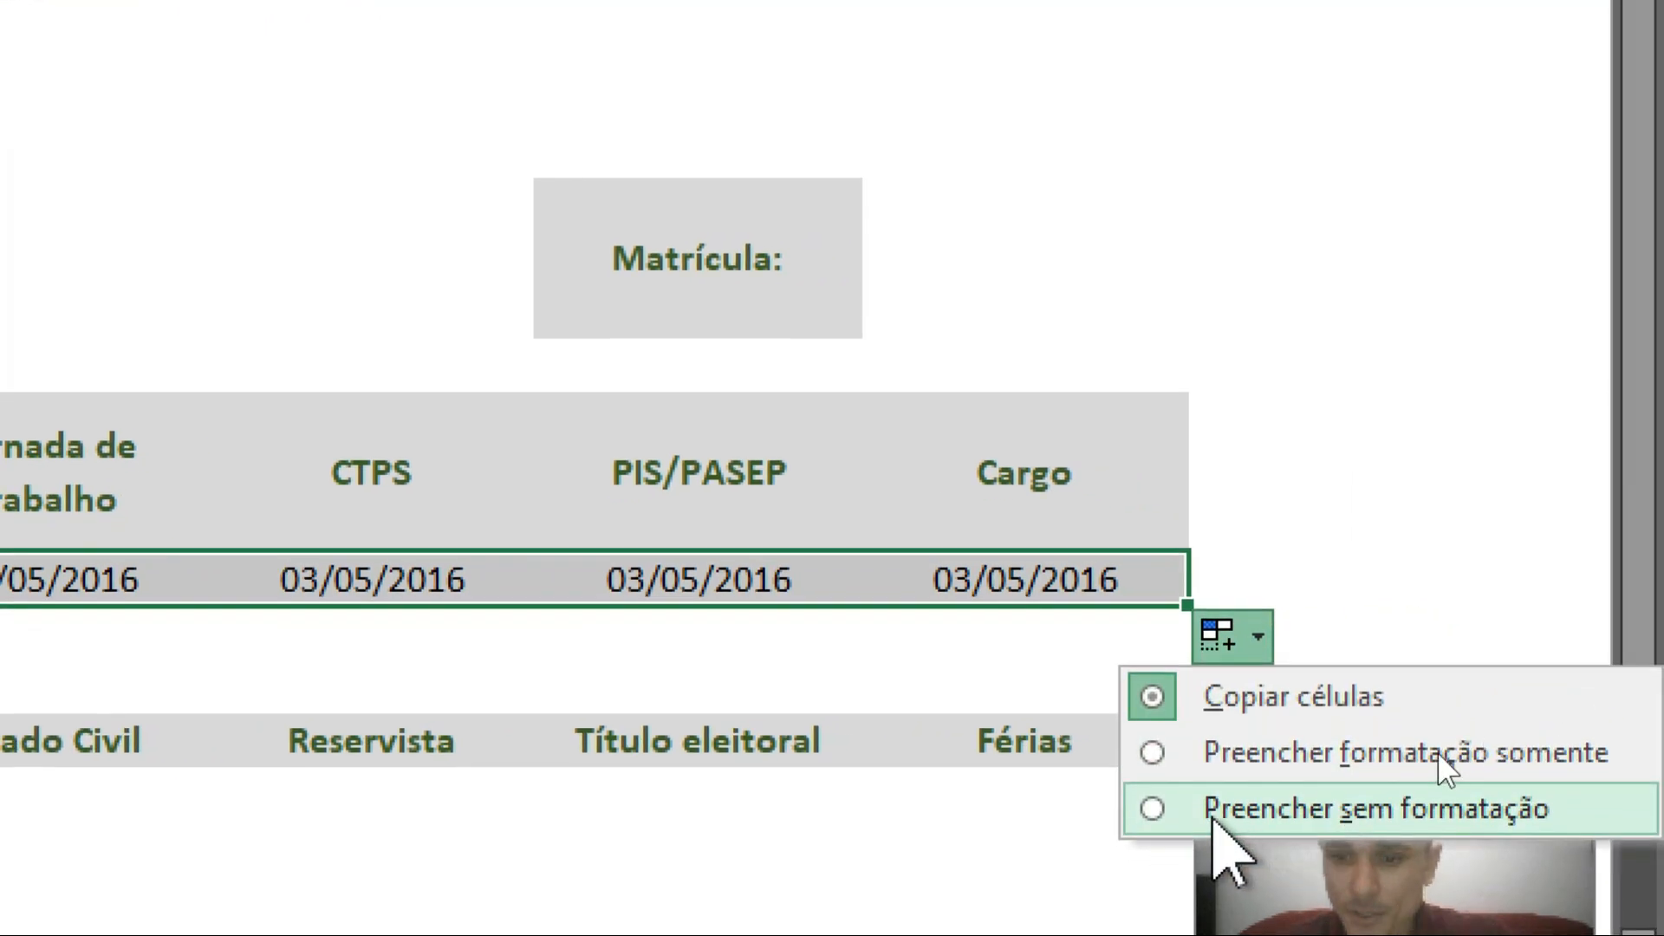
pyautogui.click(1153, 808)
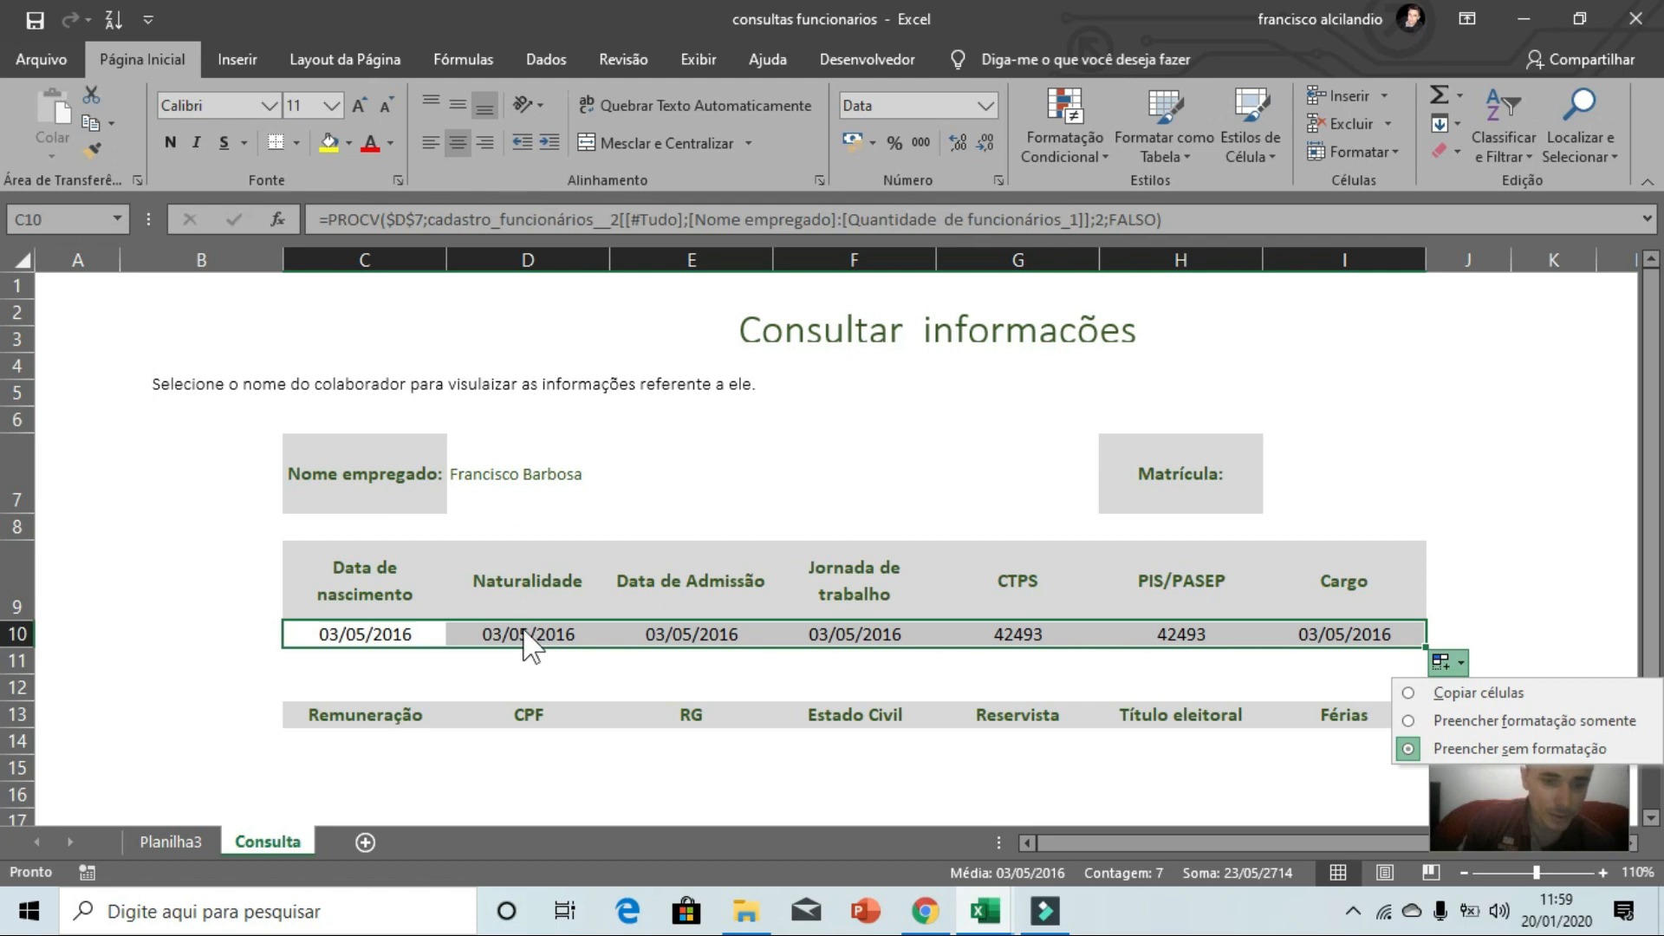
# - Set the column index of the PROCV formula in D10 under Naturalidade to 3
pyautogui.click(525, 641)
pyautogui.click(522, 633)
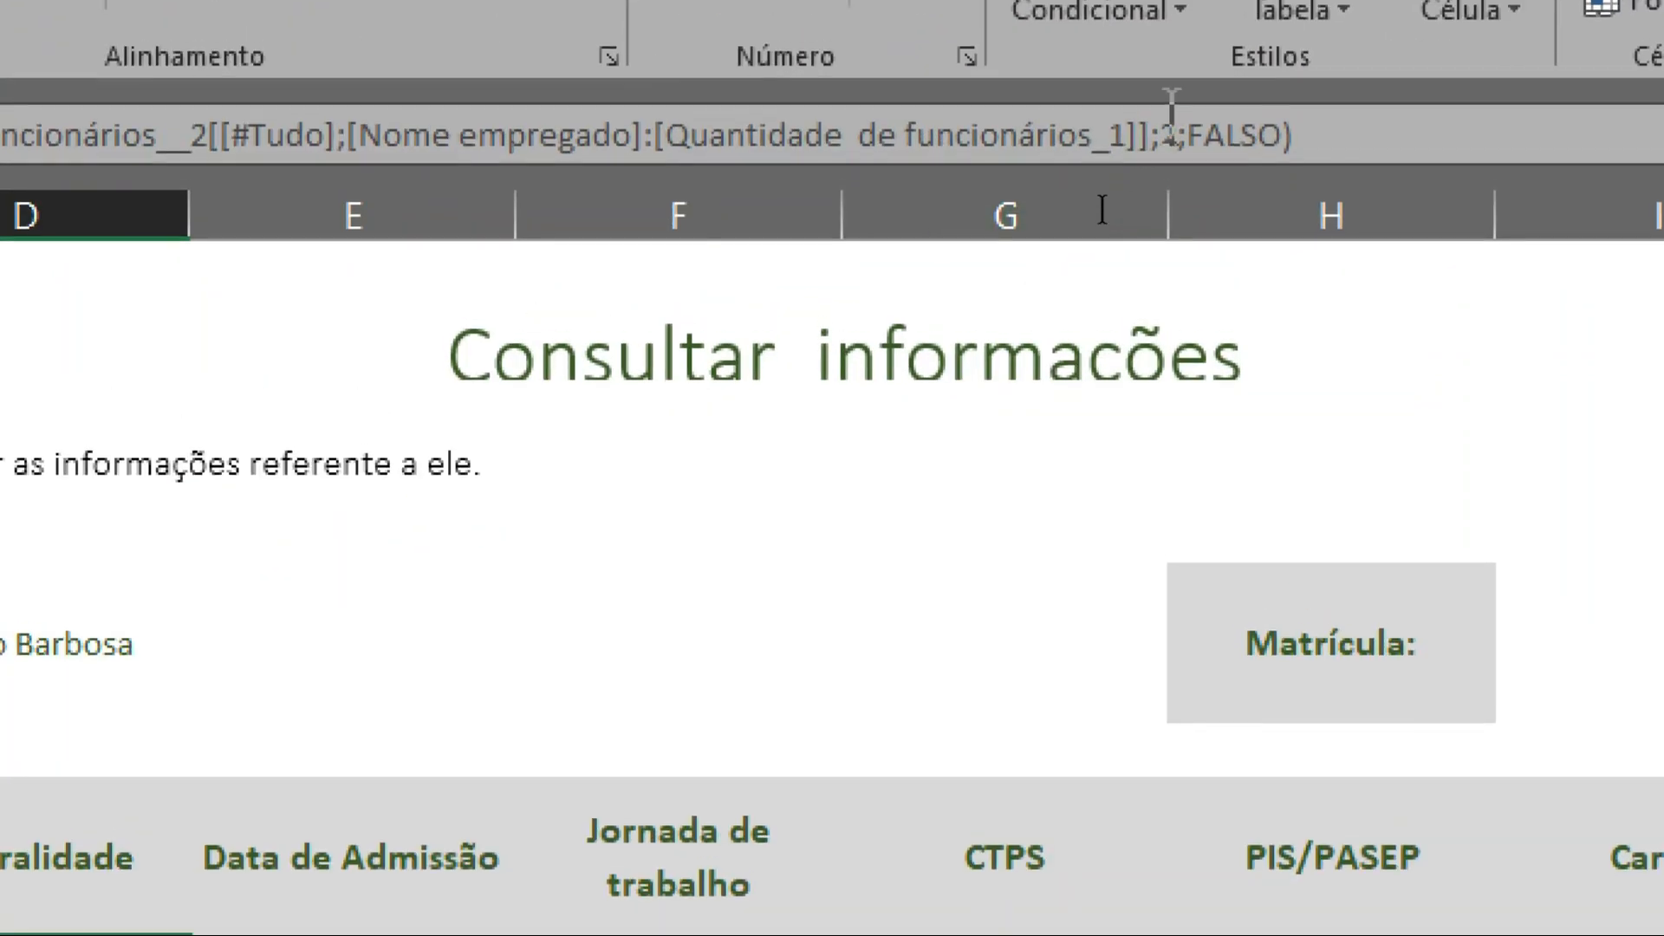
pyautogui.click(1101, 215)
pyautogui.click(1177, 137)
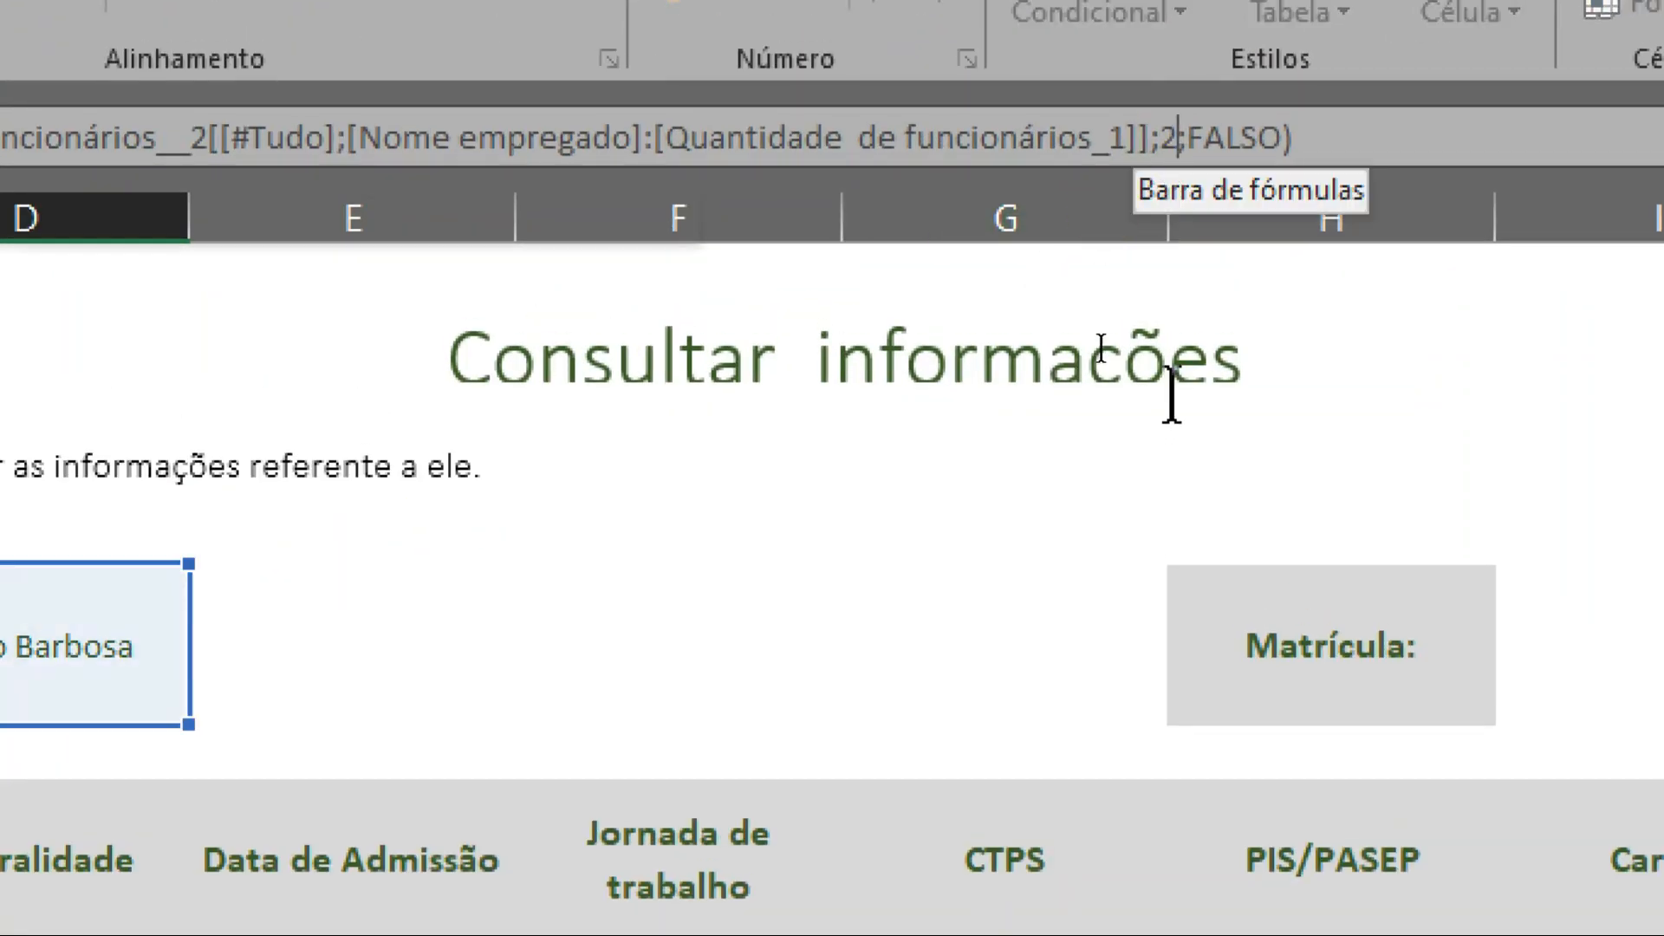
pyautogui.press('BackSpace')
pyautogui.write('3')
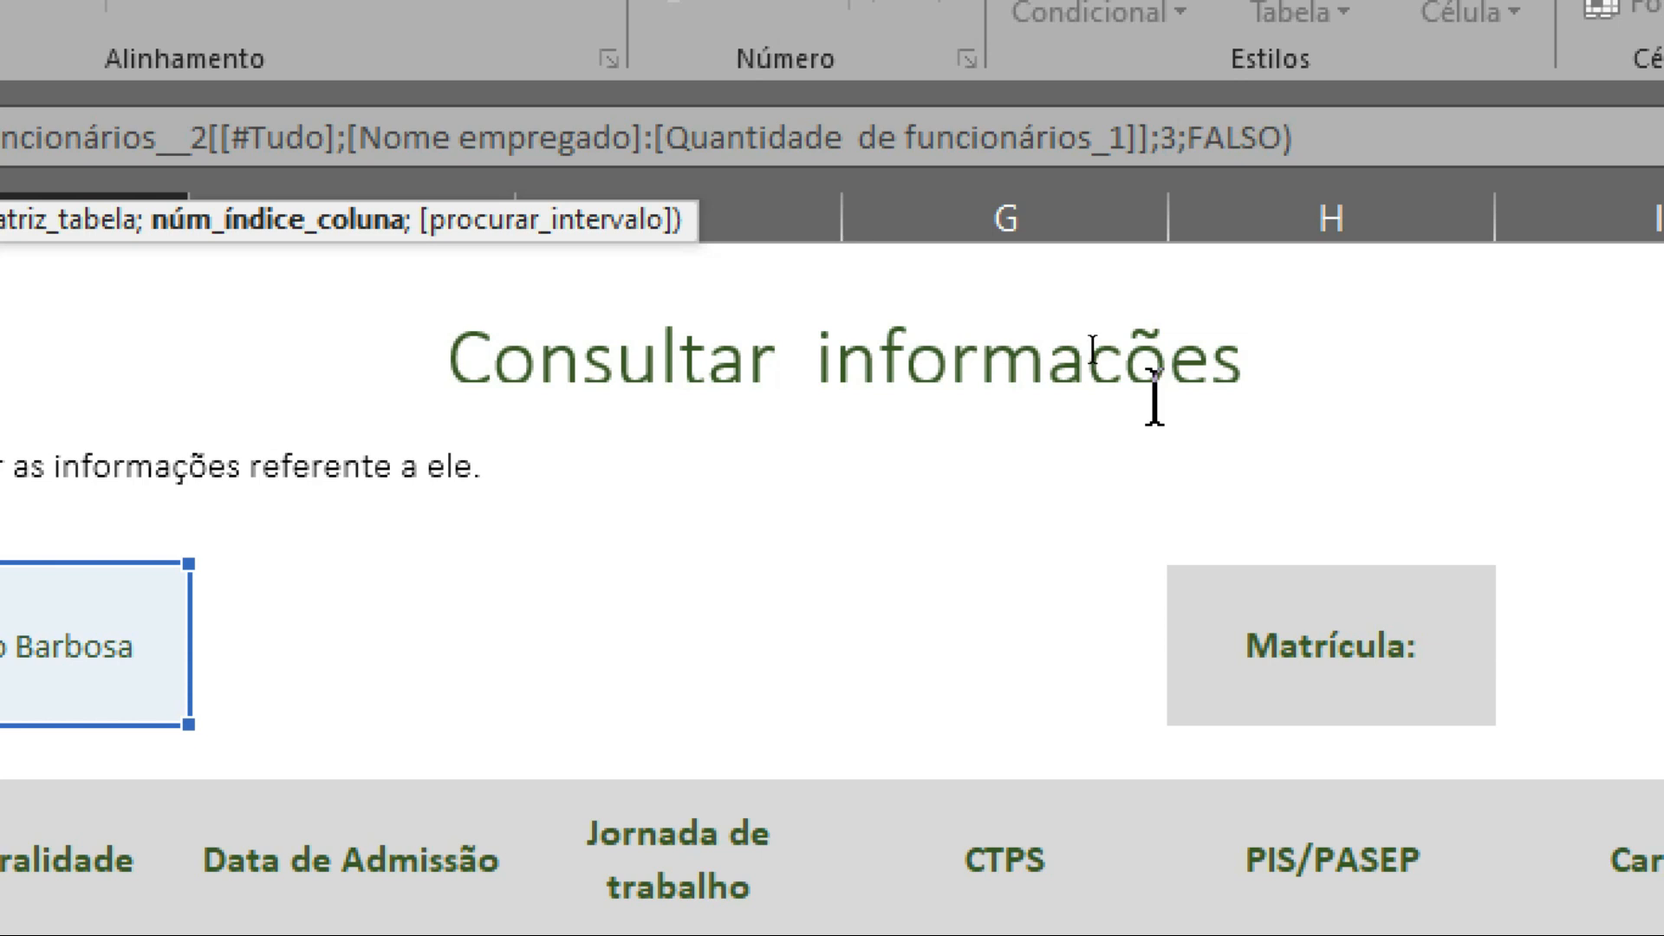
pyautogui.press('Return')
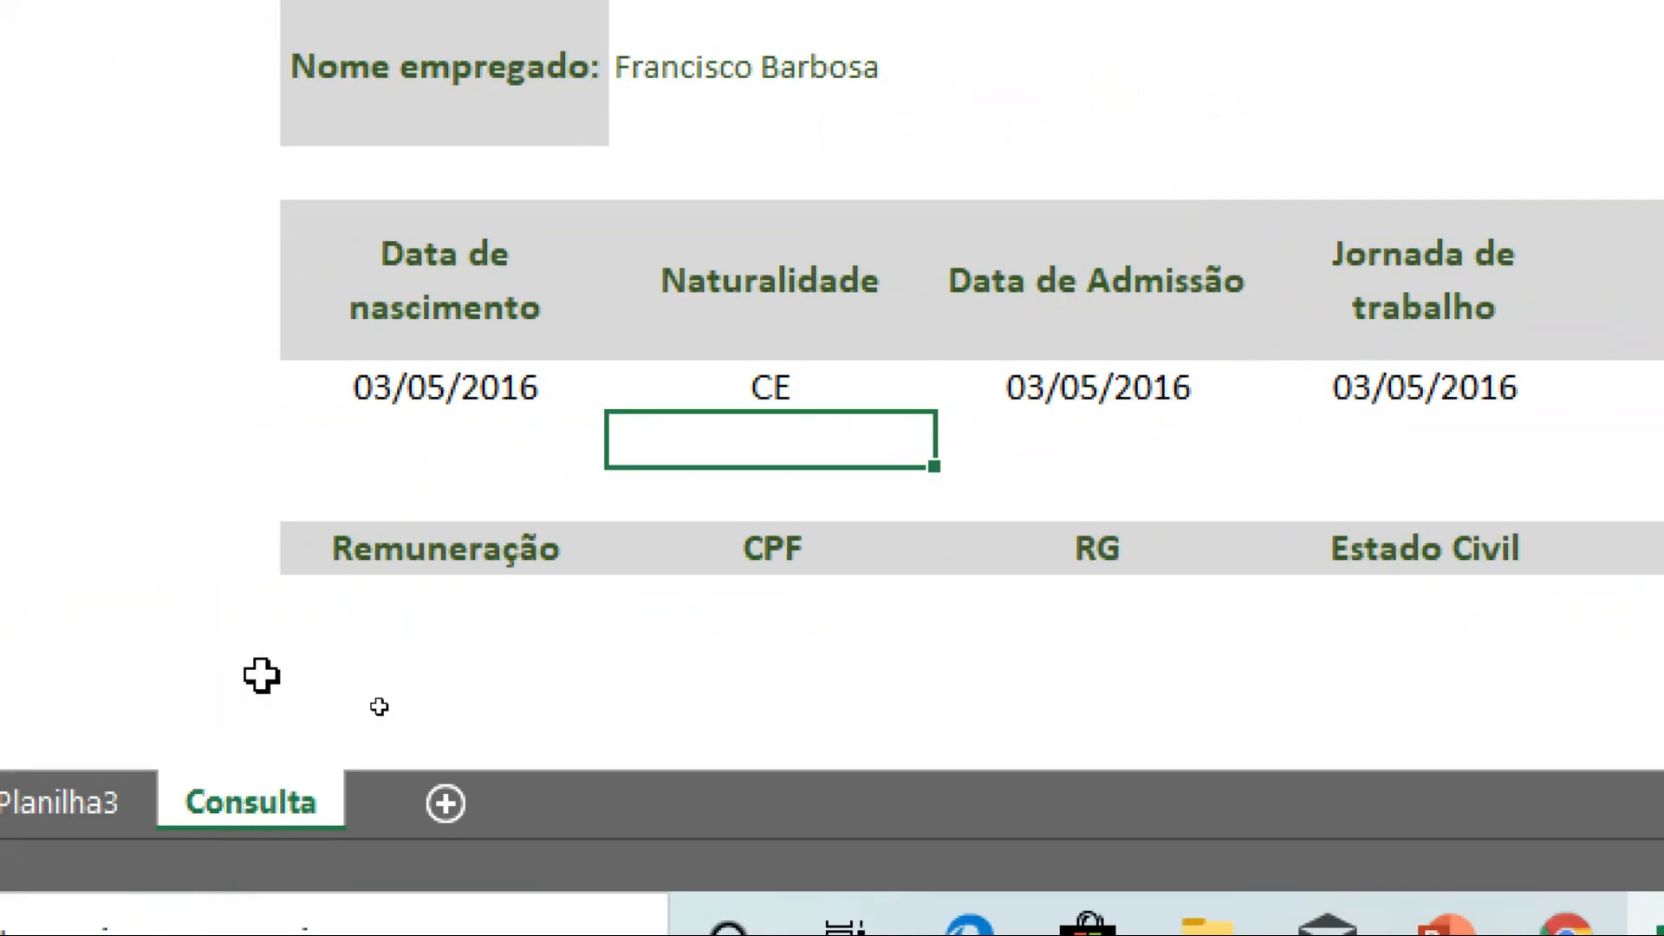
# - Set the column index of the PROCV formula in E10 under Data de Admissão to 4
pyautogui.click(1133, 382)
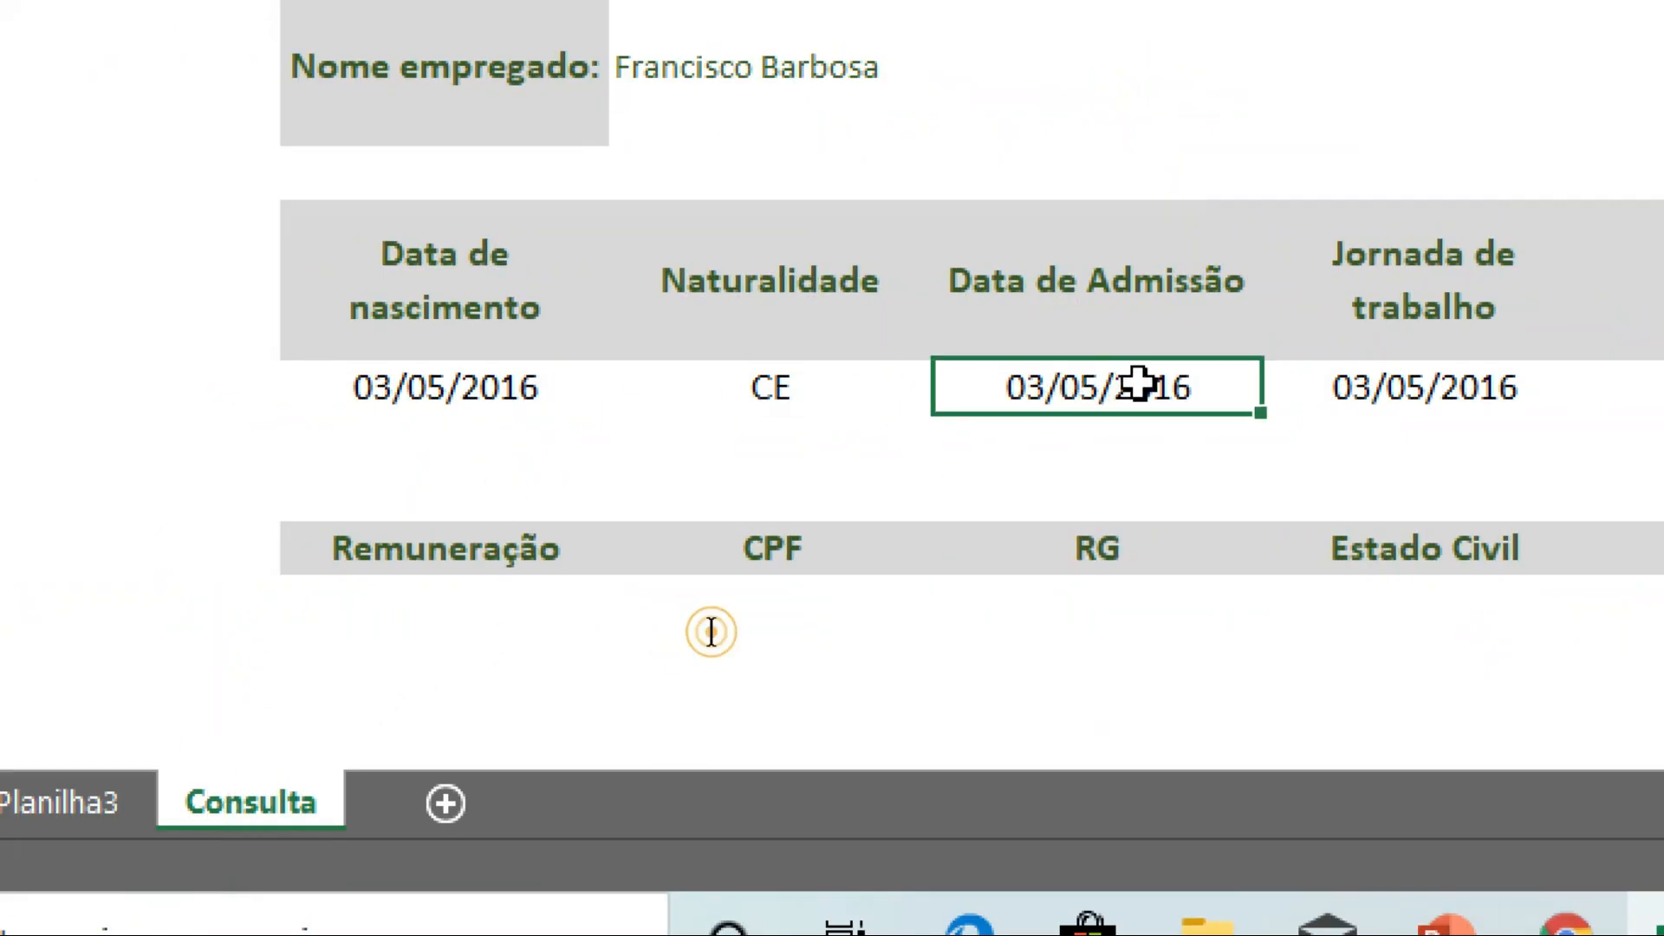
pyautogui.doubleClick(1133, 382)
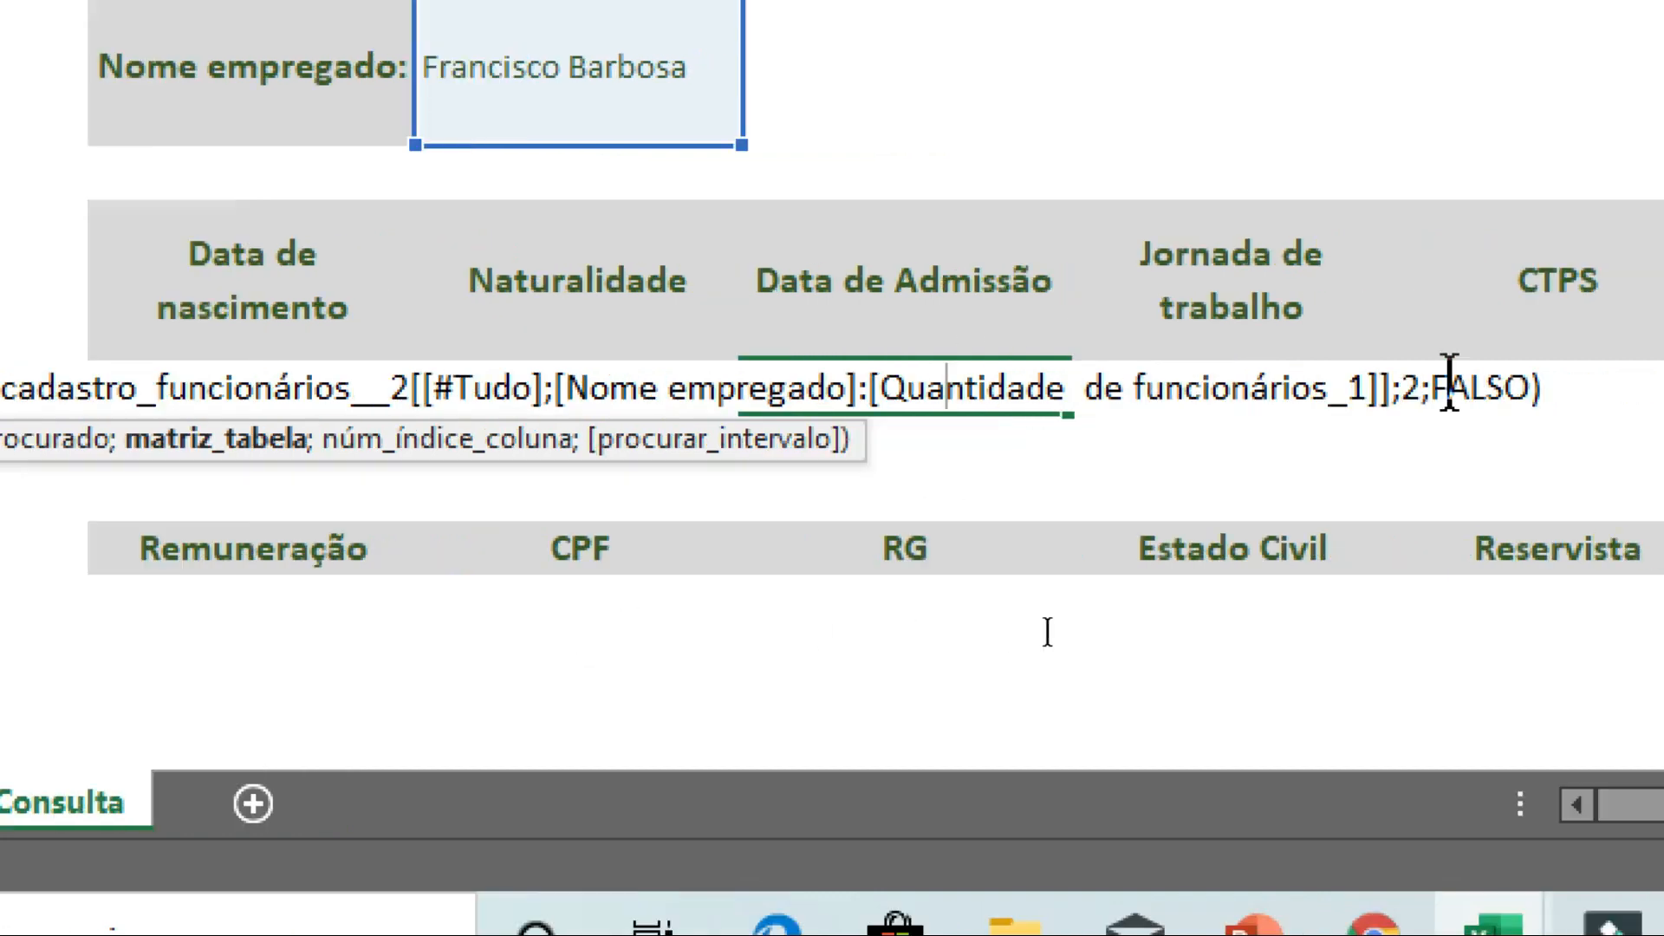
pyautogui.click(1105, 387)
pyautogui.press('BackSpace')
pyautogui.write('4')
pyautogui.press('Return')
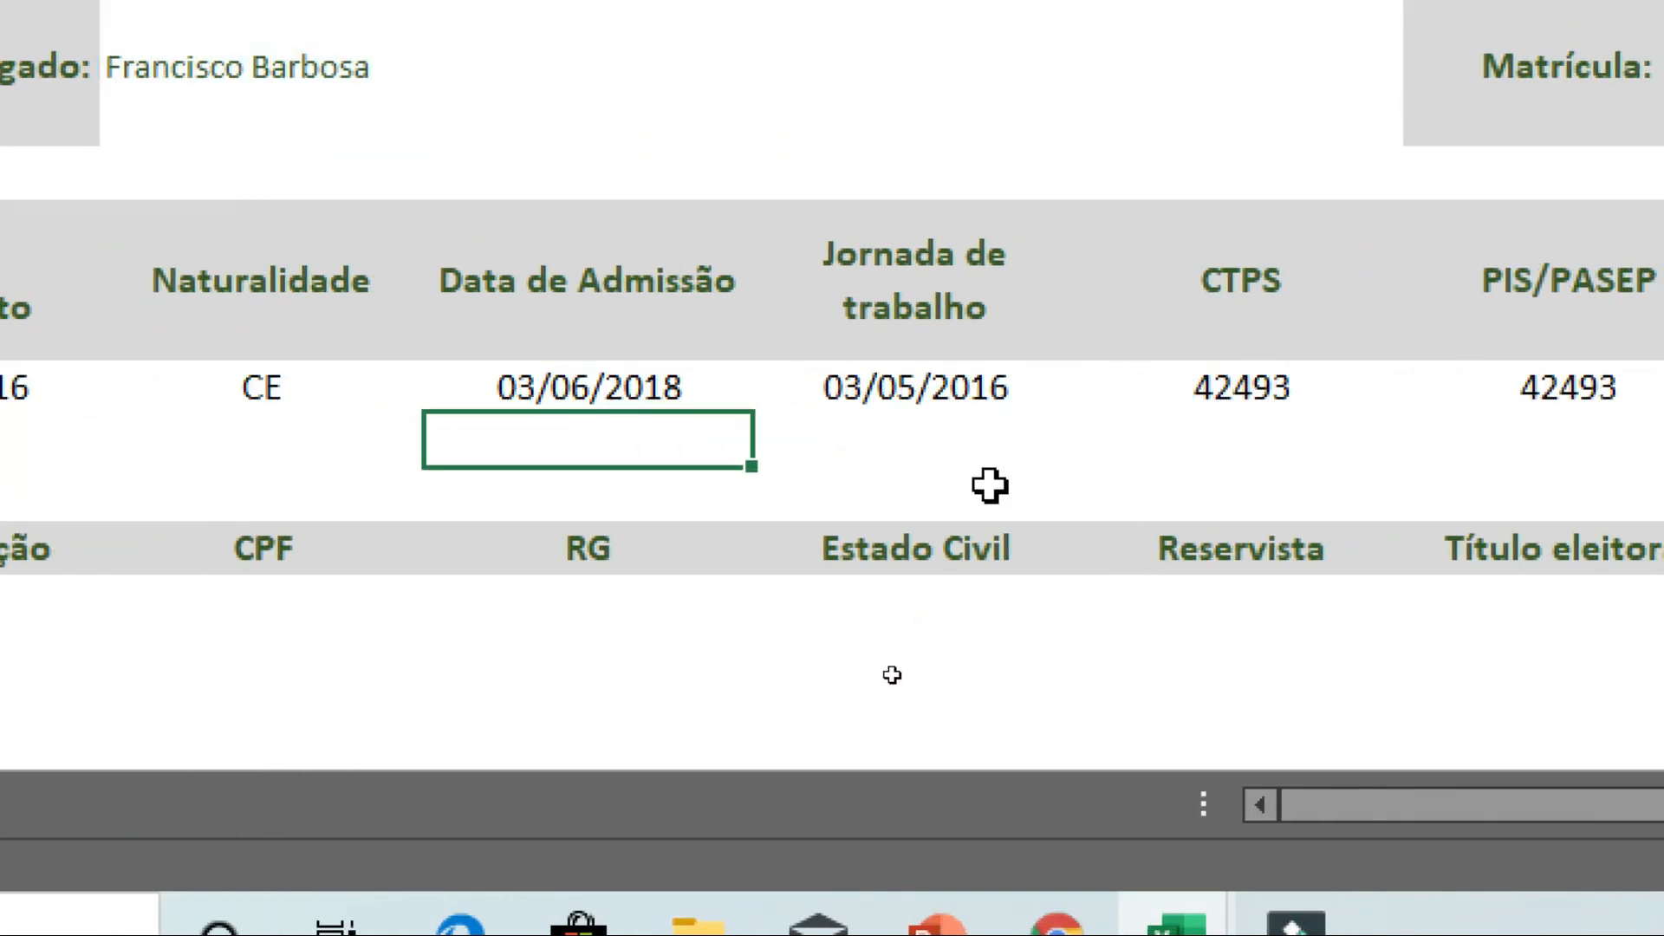
# - Set the column index of the PROCV formula in F10 under Jornada de trabalho to 5
pyautogui.doubleClick(965, 388)
pyautogui.click(1428, 387)
pyautogui.press('BackSpace')
pyautogui.write('5;FALSO)')
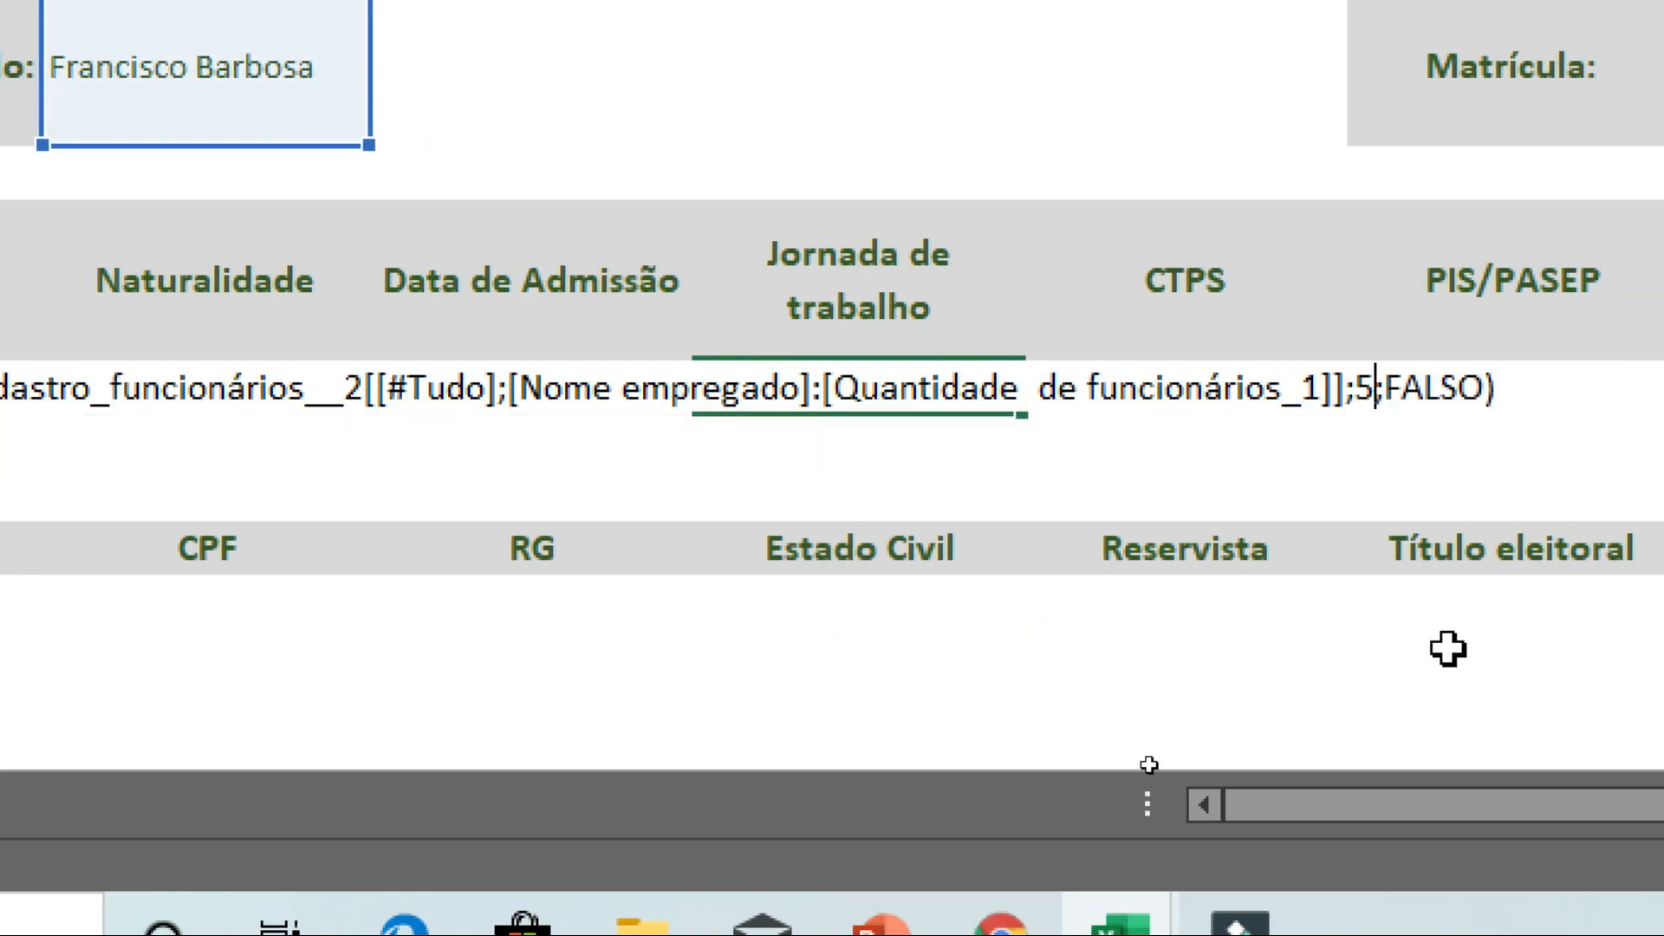
pyautogui.press('Return')
# - Set the column index of the PROCV formula in G10 under CTPS to 6
pyautogui.doubleClick(1190, 384)
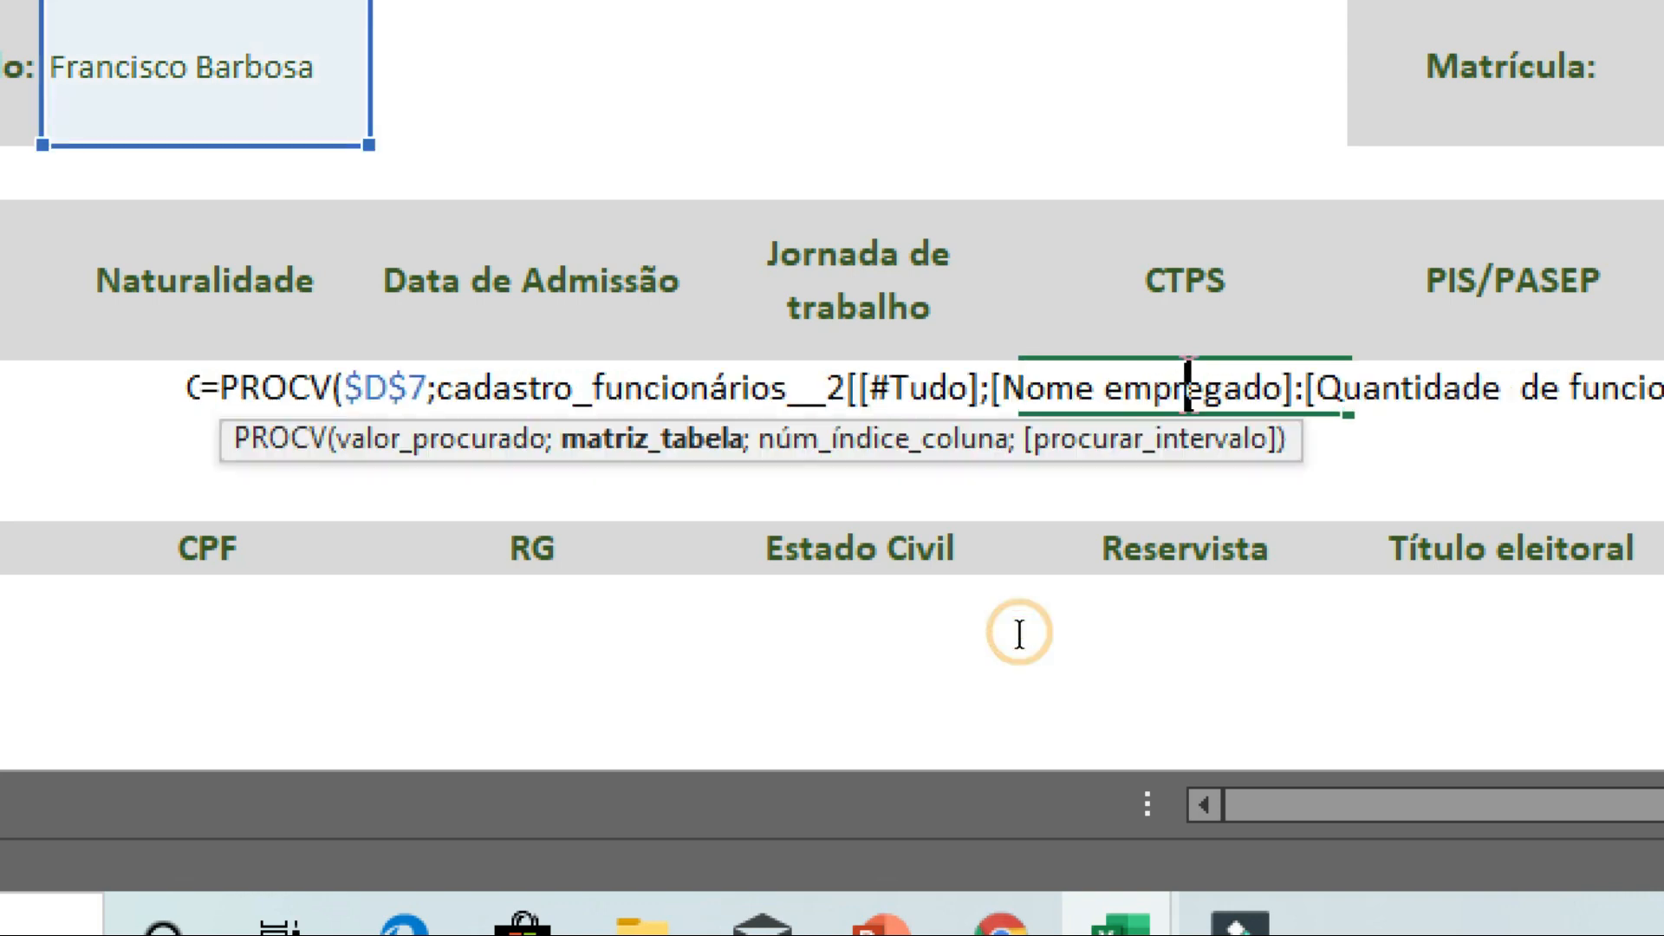
pyautogui.click(1411, 388)
pyautogui.press('BackSpace')
pyautogui.write('6;FALSO')
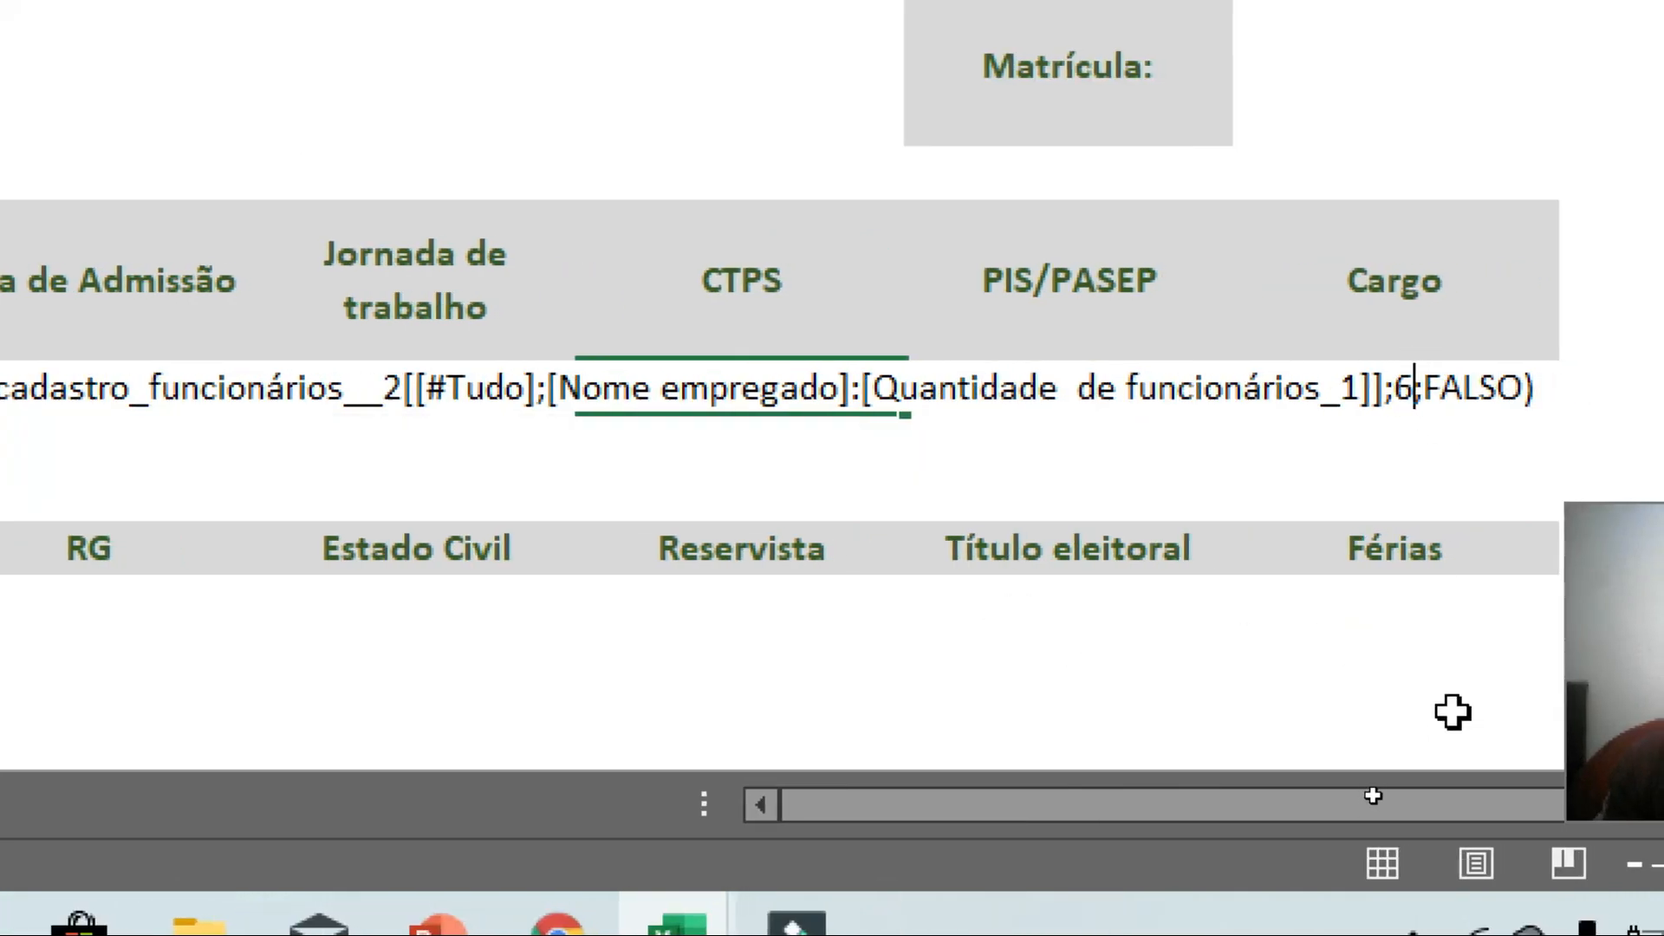
pyautogui.press('Return')
# - Set the column index of the PROCV formula in H10 under PIS/PASEP to 7
pyautogui.doubleClick(1065, 388)
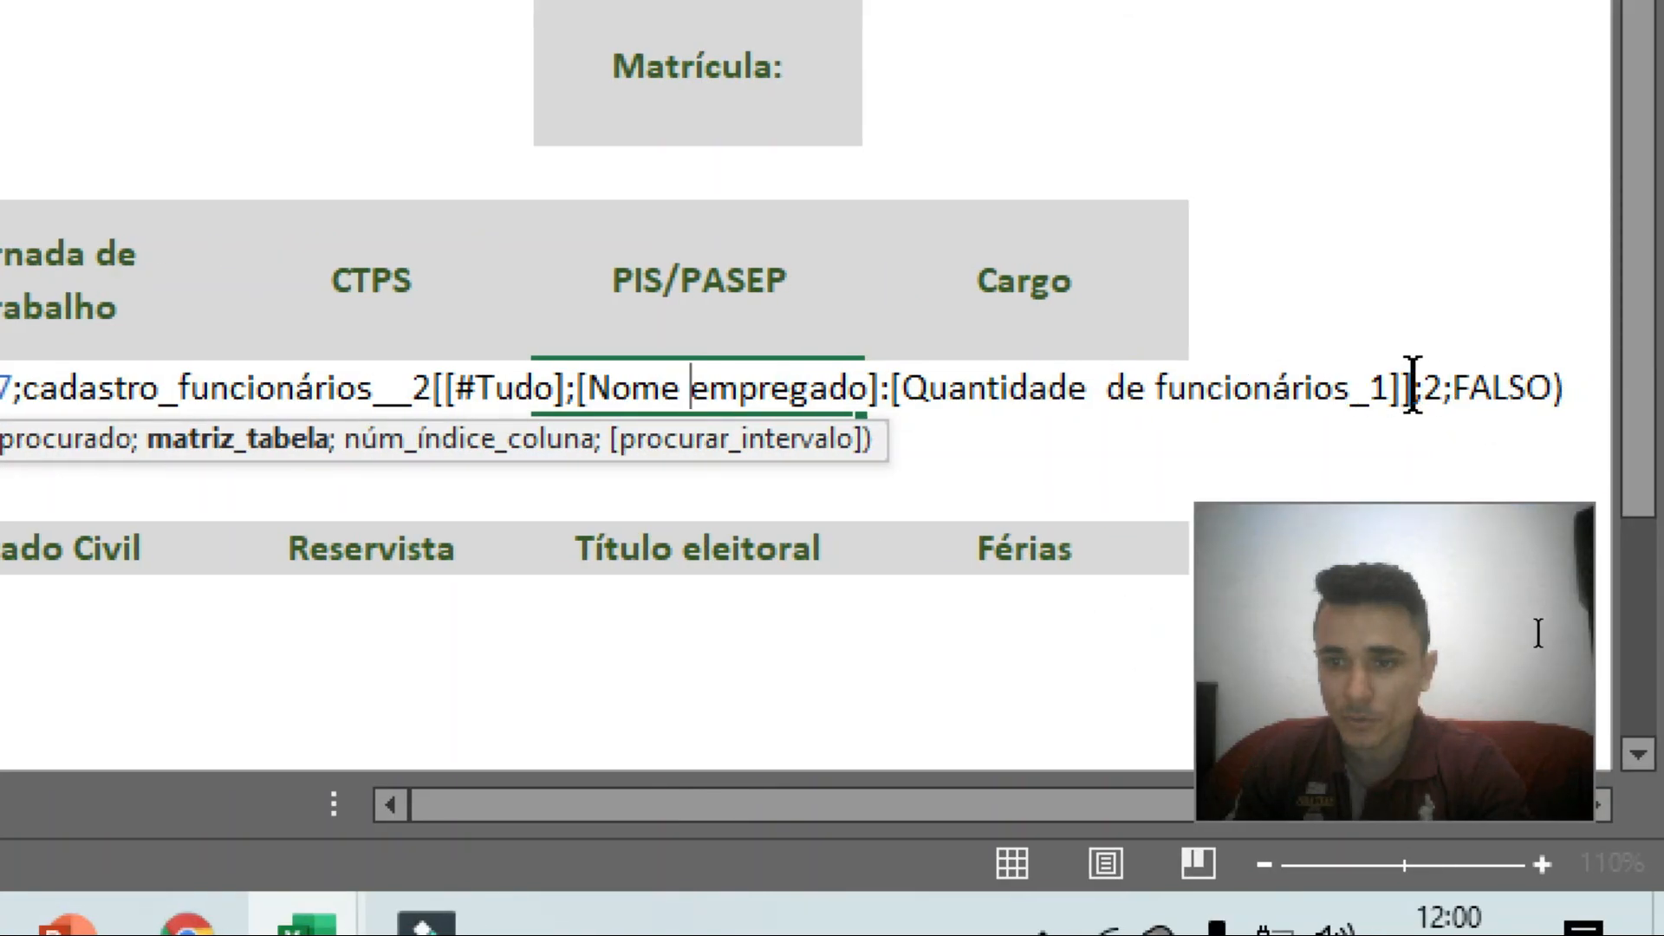
pyautogui.click(1444, 388)
pyautogui.press('BackSpace')
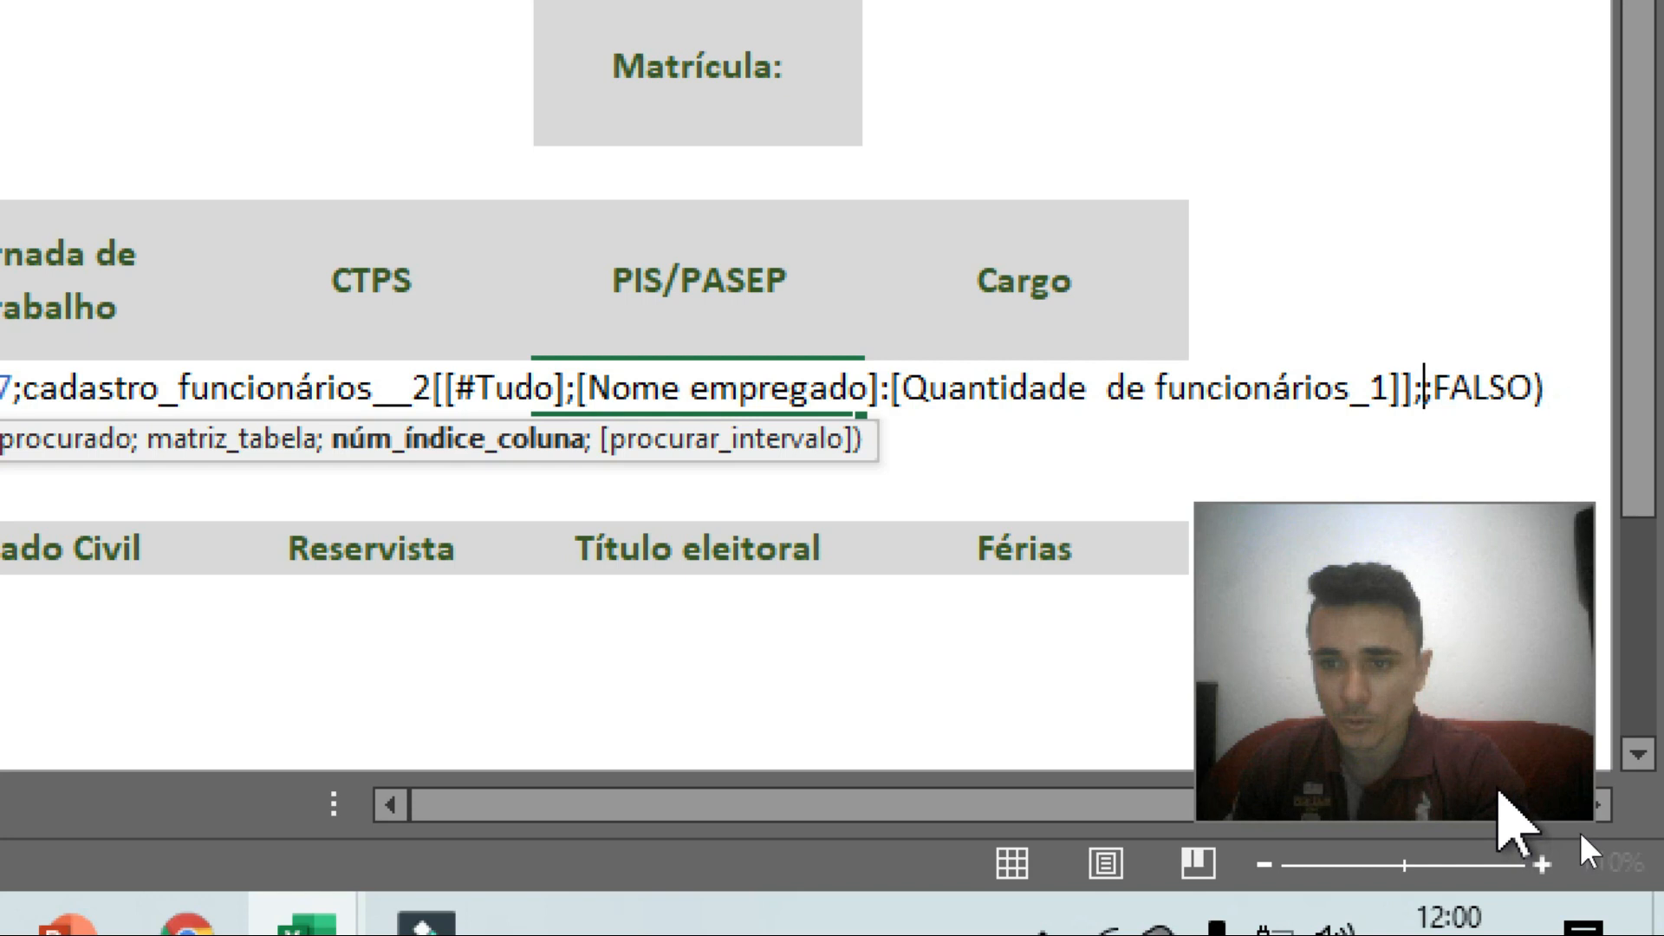
pyautogui.write('7')
pyautogui.press('Return')
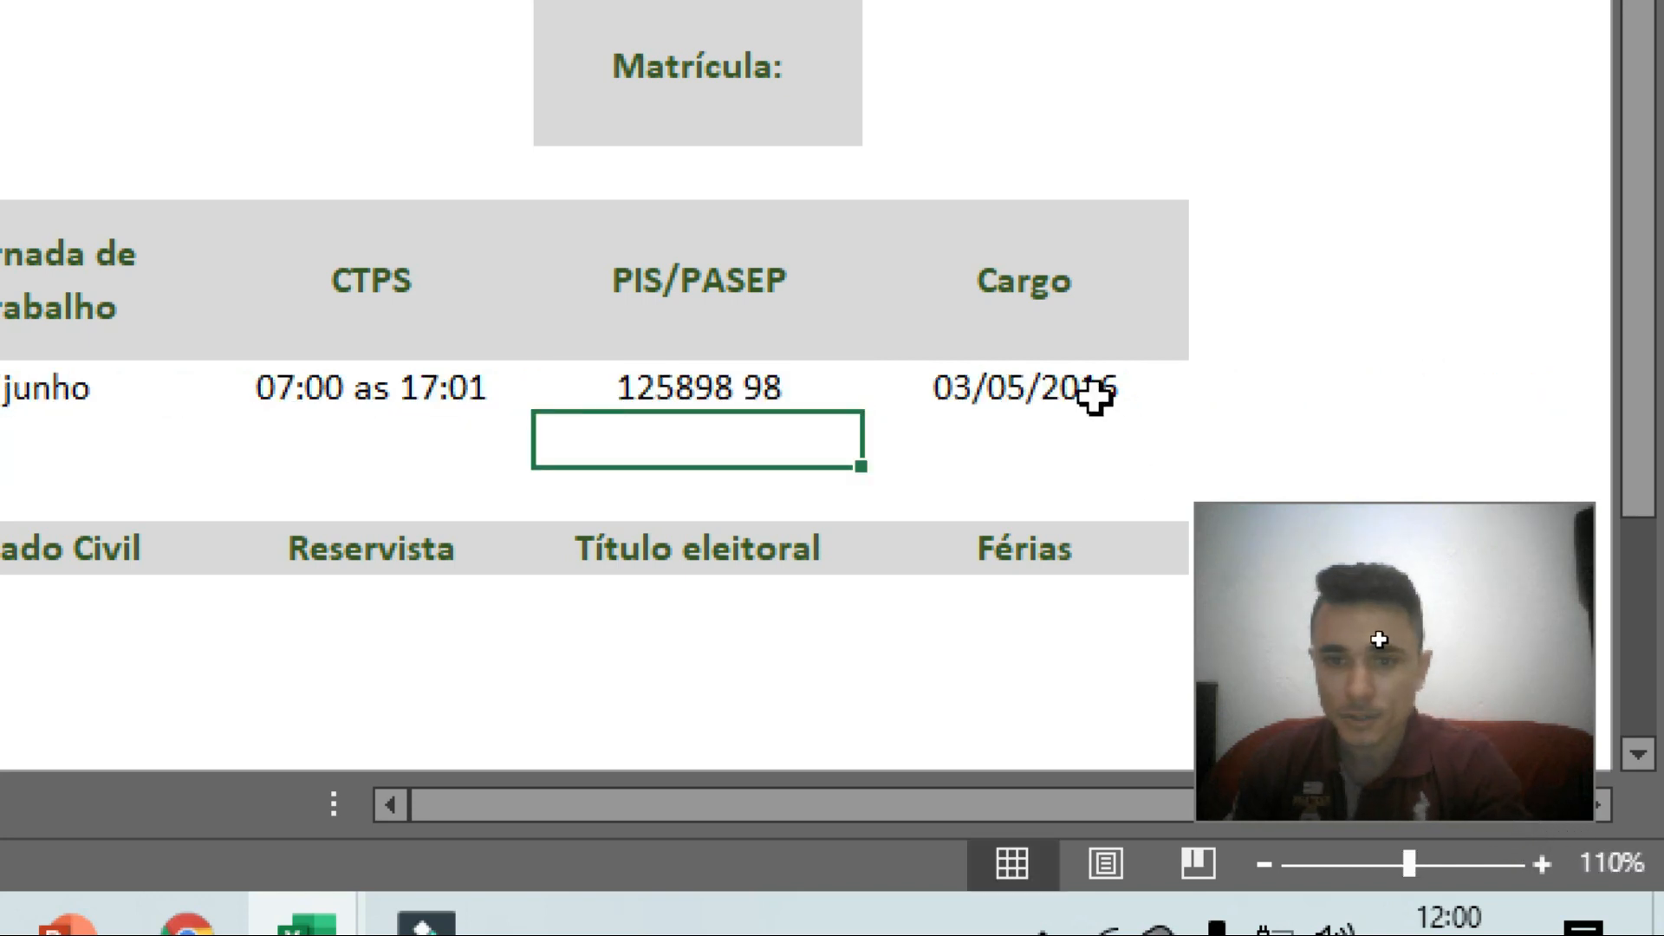
# - Set the column index of the PROCV formula in I10 under Cargo to 8
pyautogui.doubleClick(1094, 395)
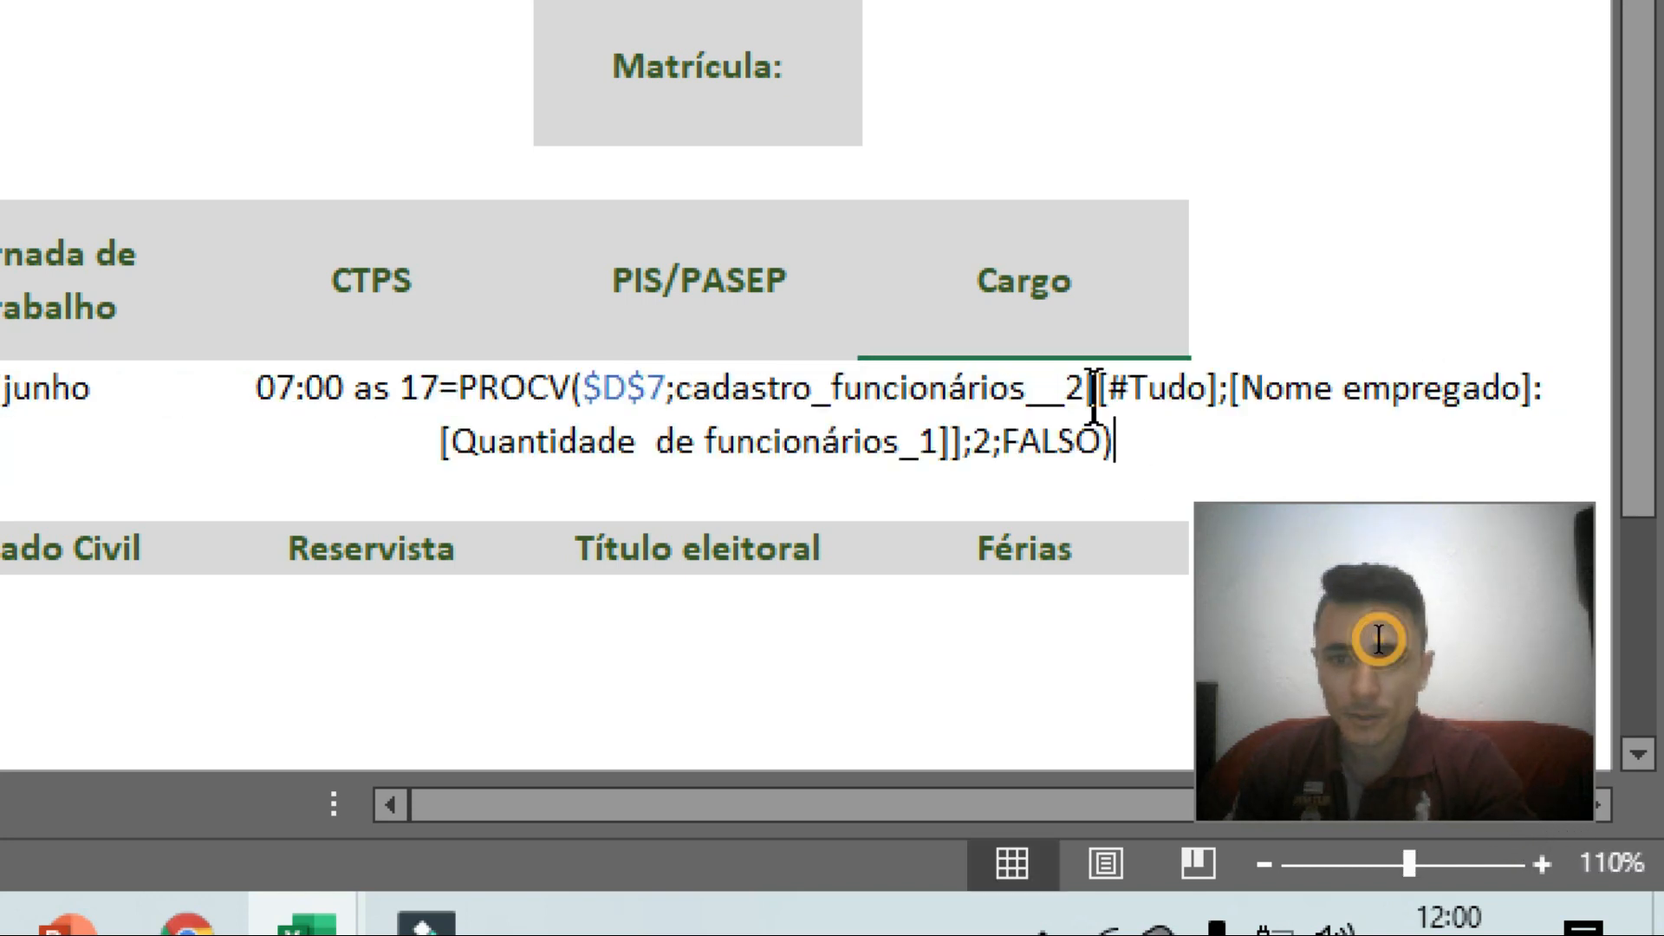
pyautogui.click(979, 438)
pyautogui.press('BackSpace')
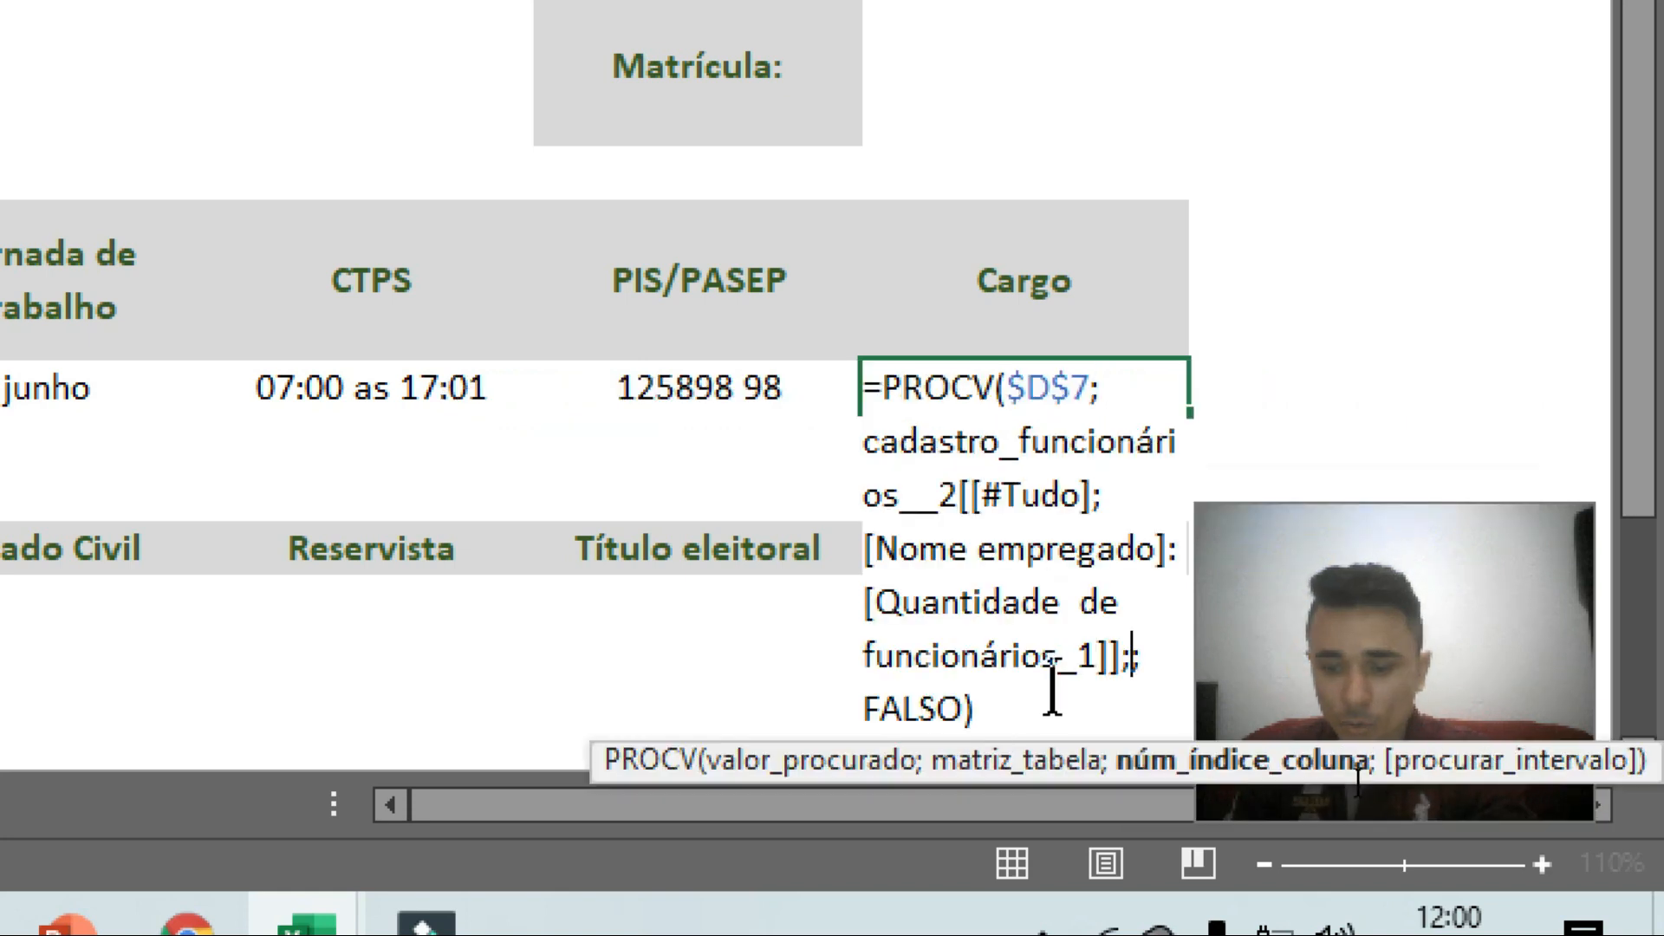
pyautogui.write('8')
pyautogui.press('Return')
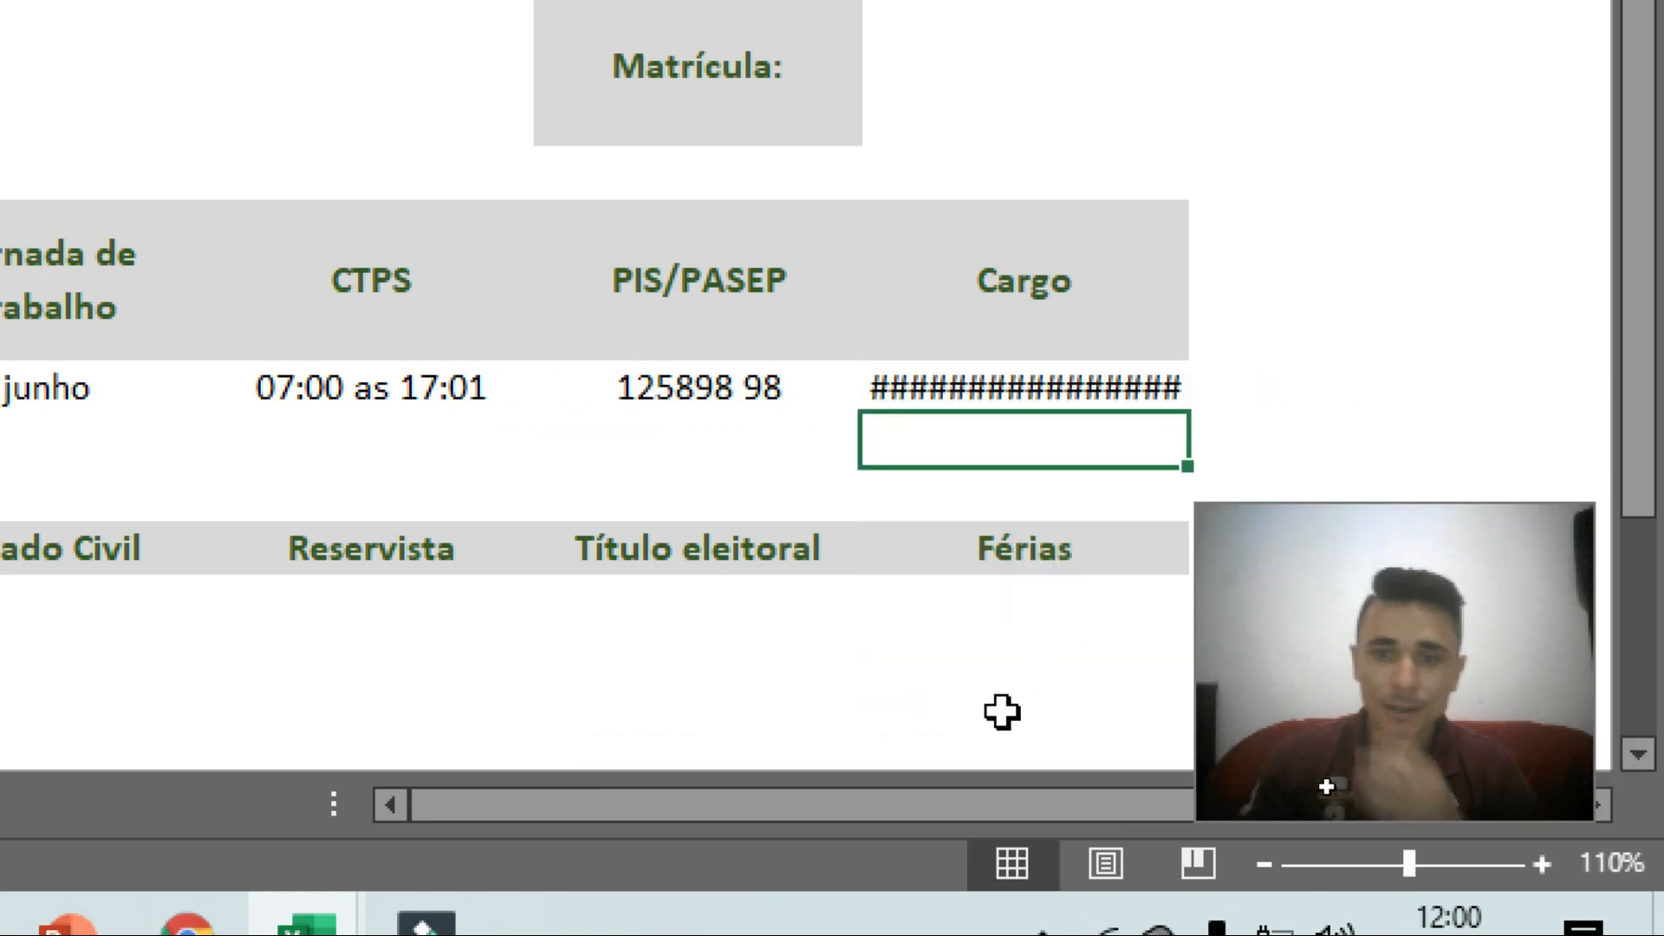
# - Autofit the width of column I, which holds Cargo and Férias
pyautogui.click(1026, 388)
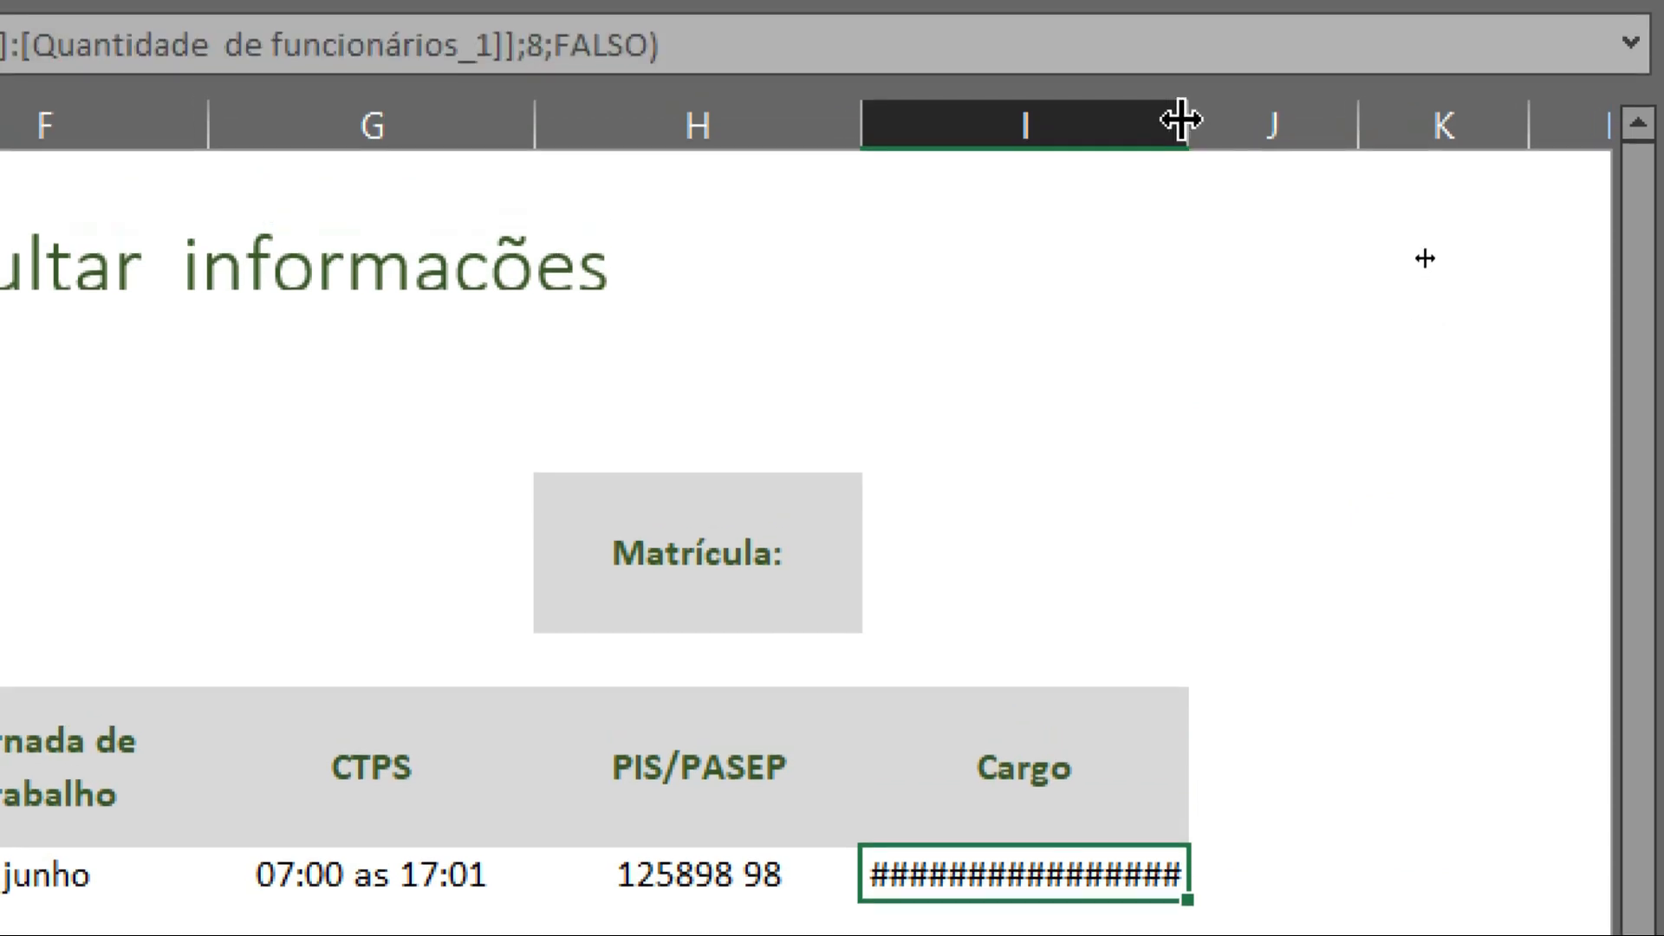
pyautogui.doubleClick(1186, 119)
pyautogui.click(899, 915)
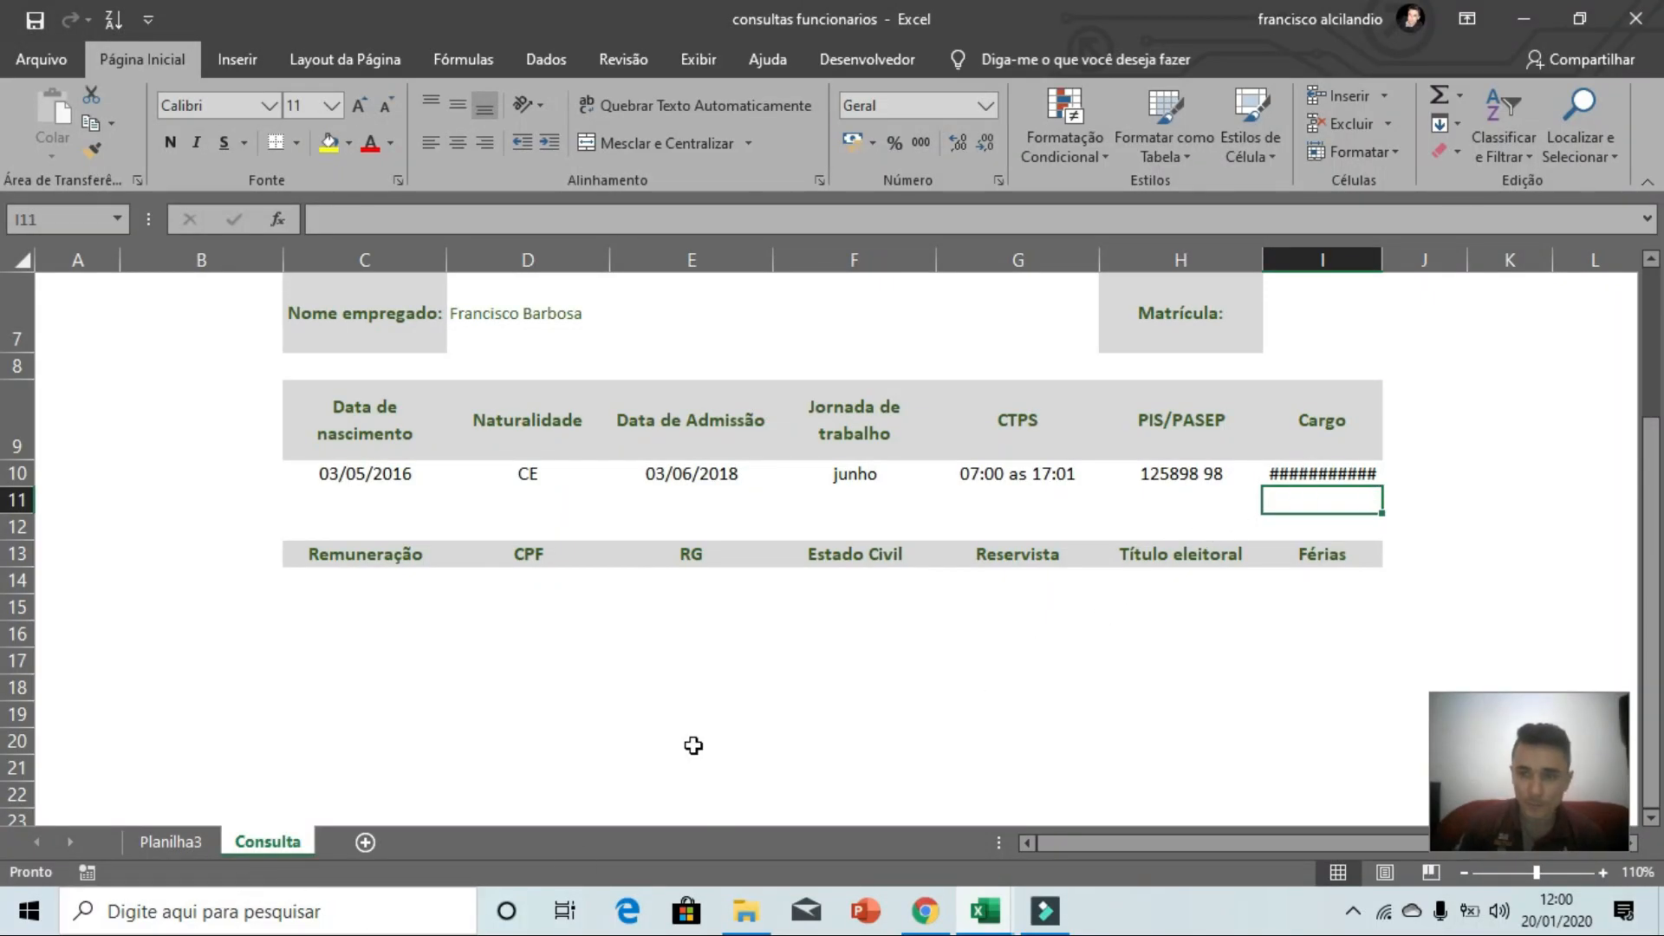
# - Count the table columns on Planilha3 from Nome empregado through Cargo to check the PROCV column indexes
pyautogui.click(157, 845)
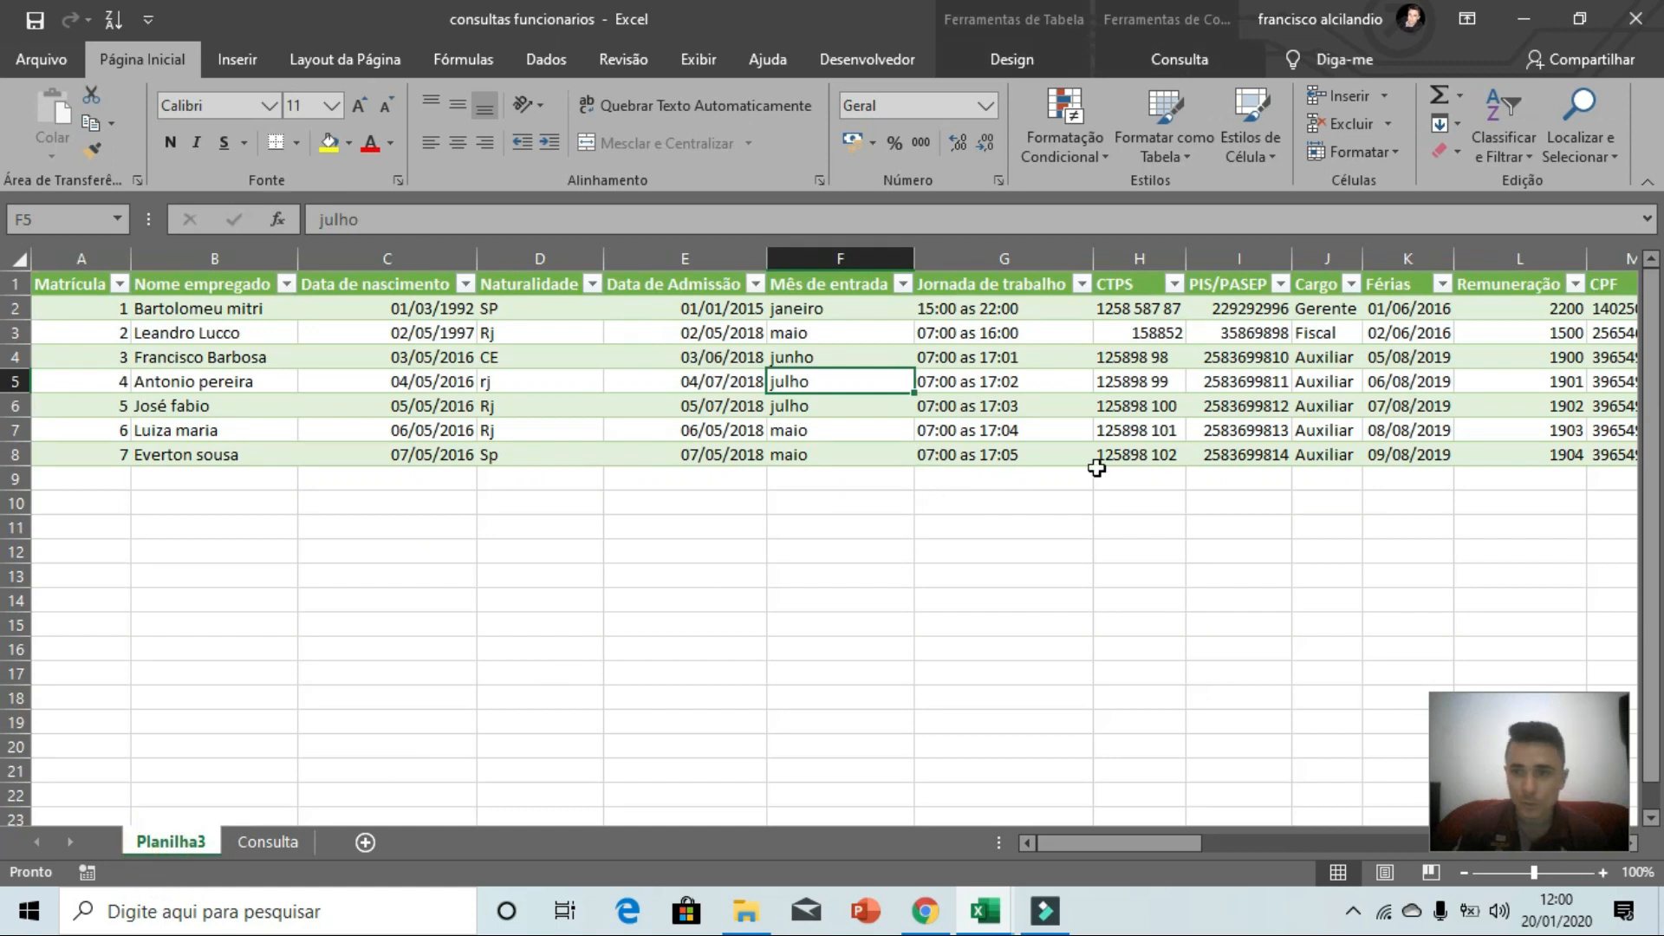
pyautogui.click(209, 284)
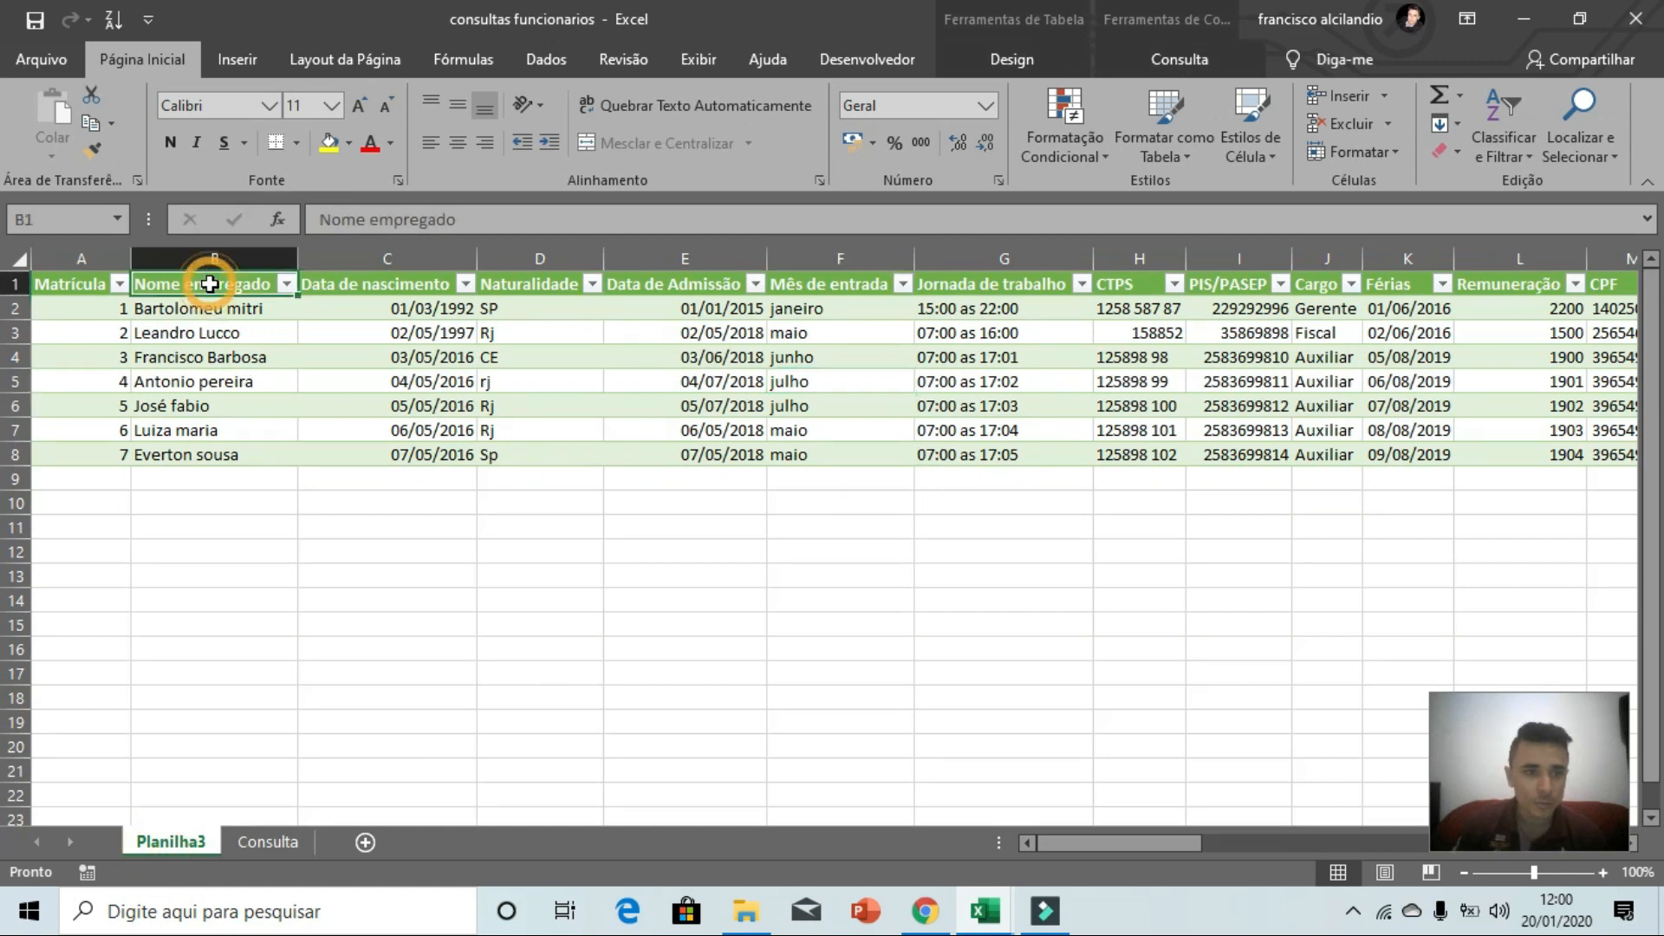
pyautogui.click(402, 340)
pyautogui.click(508, 335)
pyautogui.click(673, 353)
pyautogui.click(928, 356)
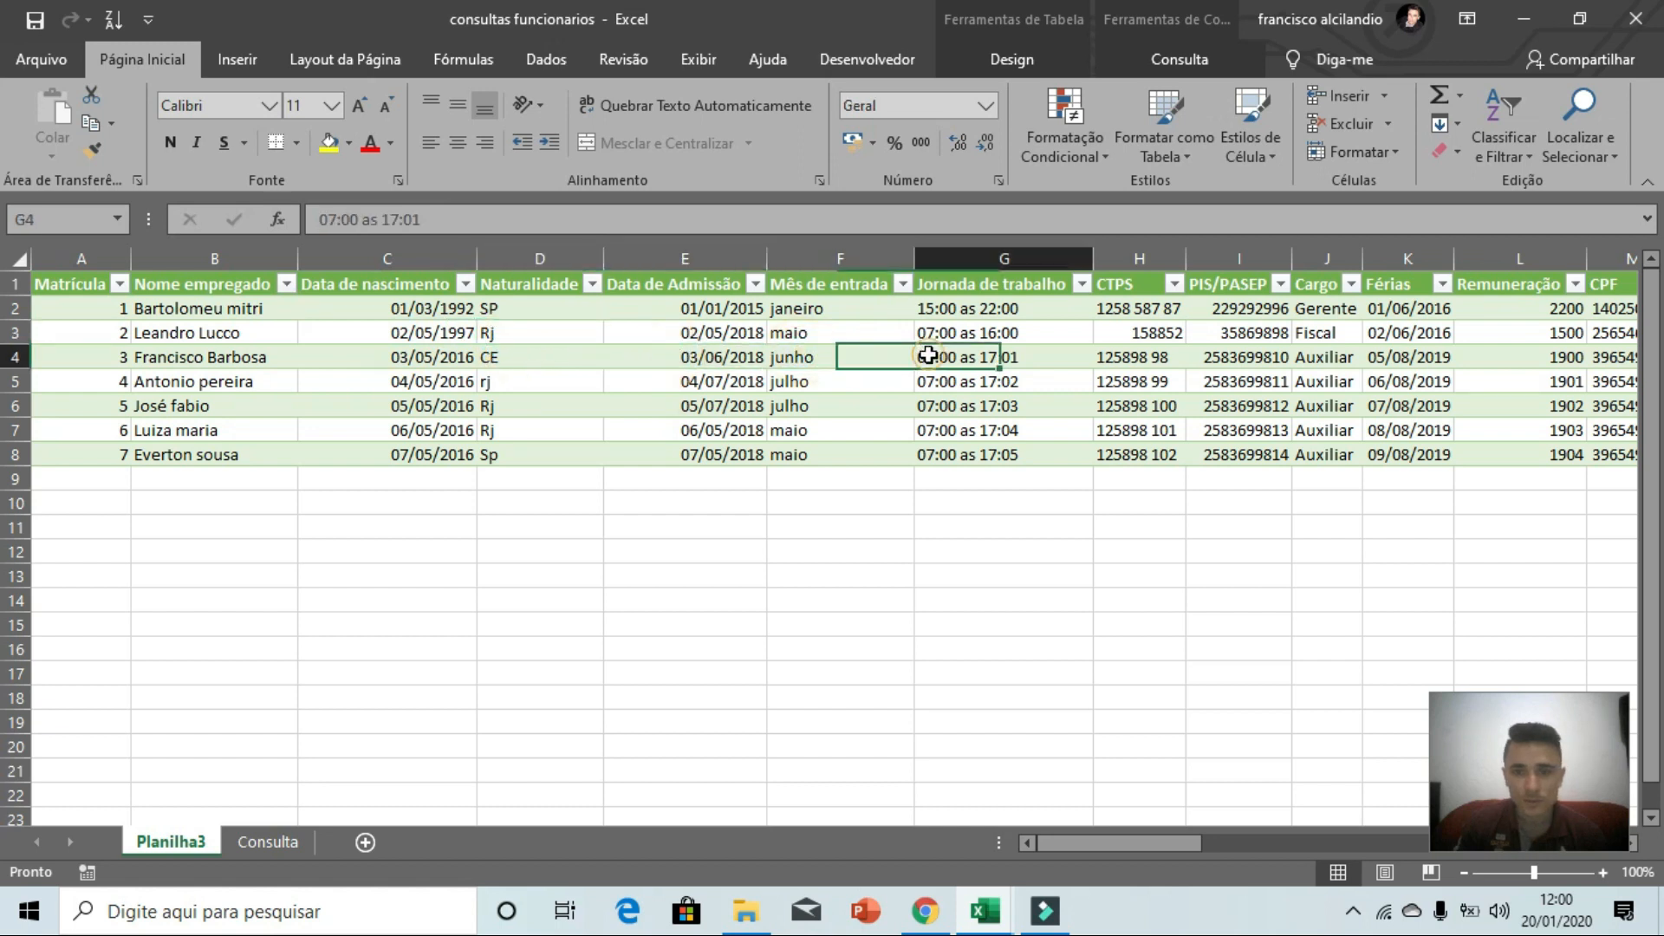
pyautogui.click(1118, 357)
pyautogui.click(1249, 359)
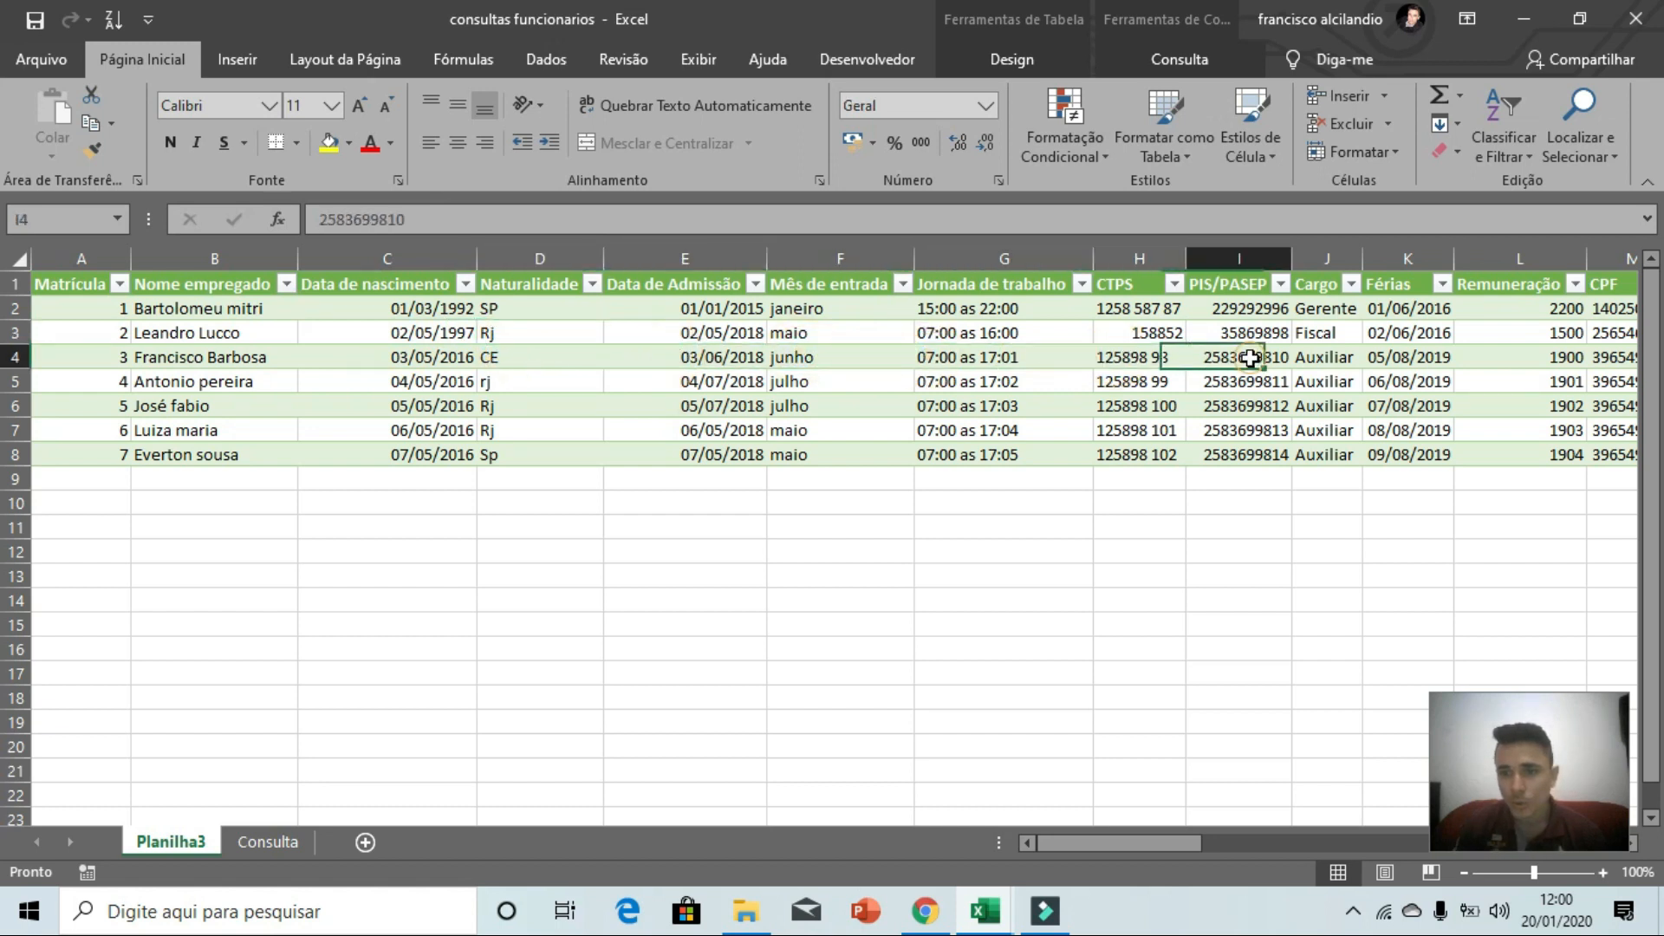
pyautogui.click(1320, 360)
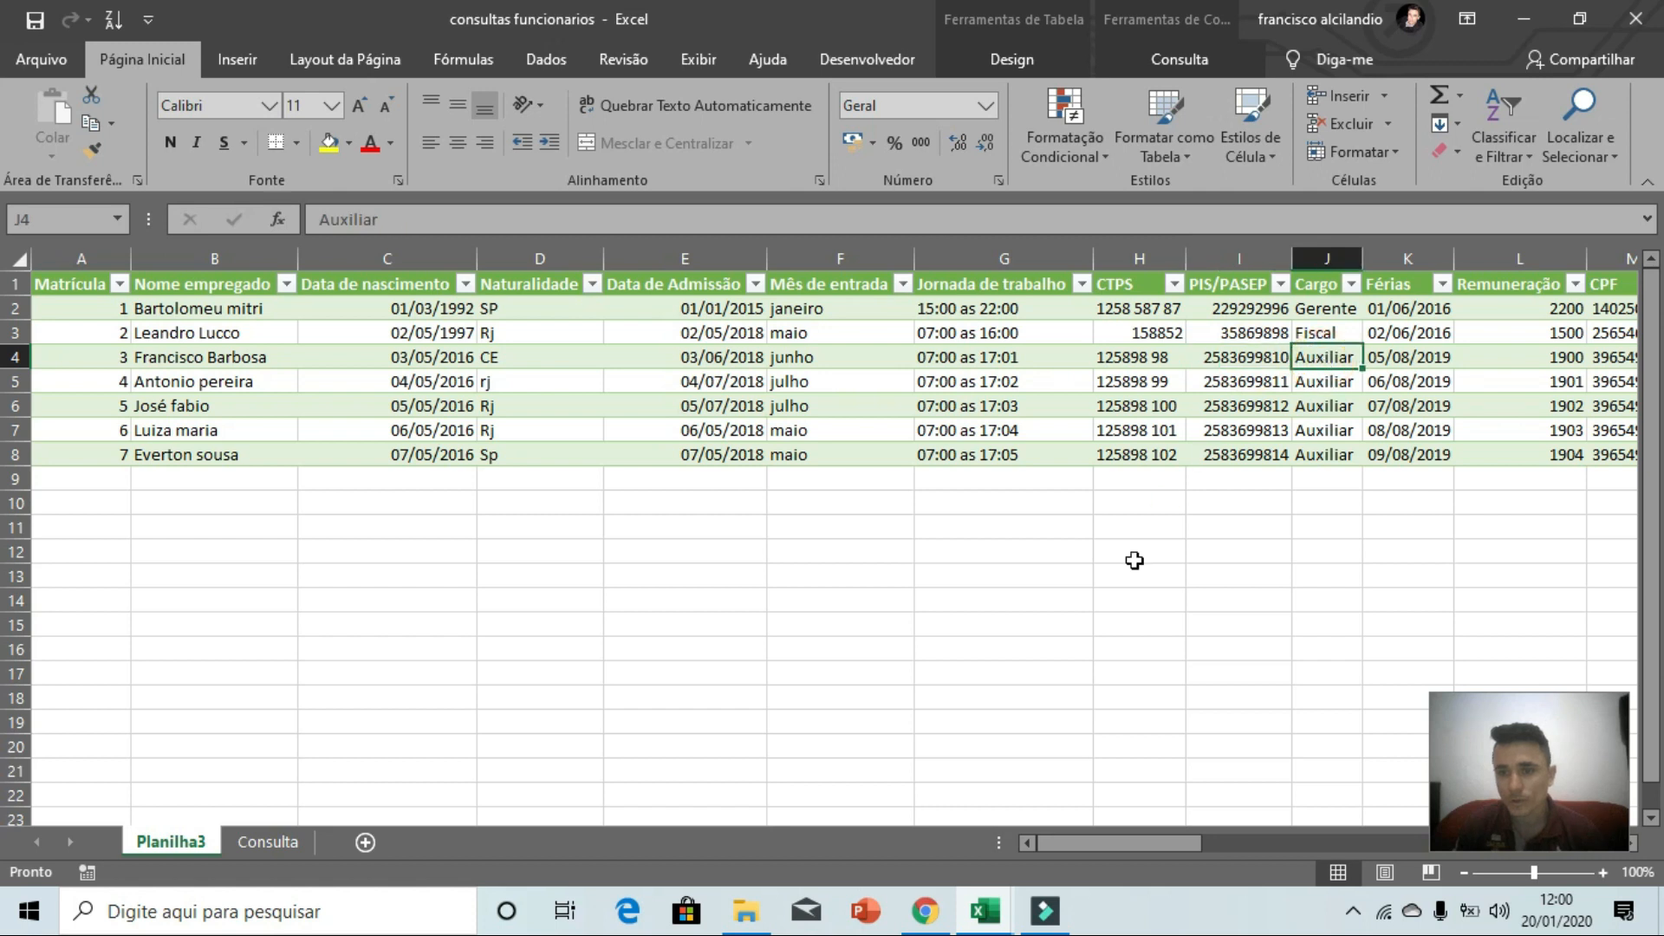
# - Set the column index of the PROCV formula in I10 under Cargo on the Consulta sheet to 9
pyautogui.click(264, 842)
pyautogui.doubleClick(1316, 474)
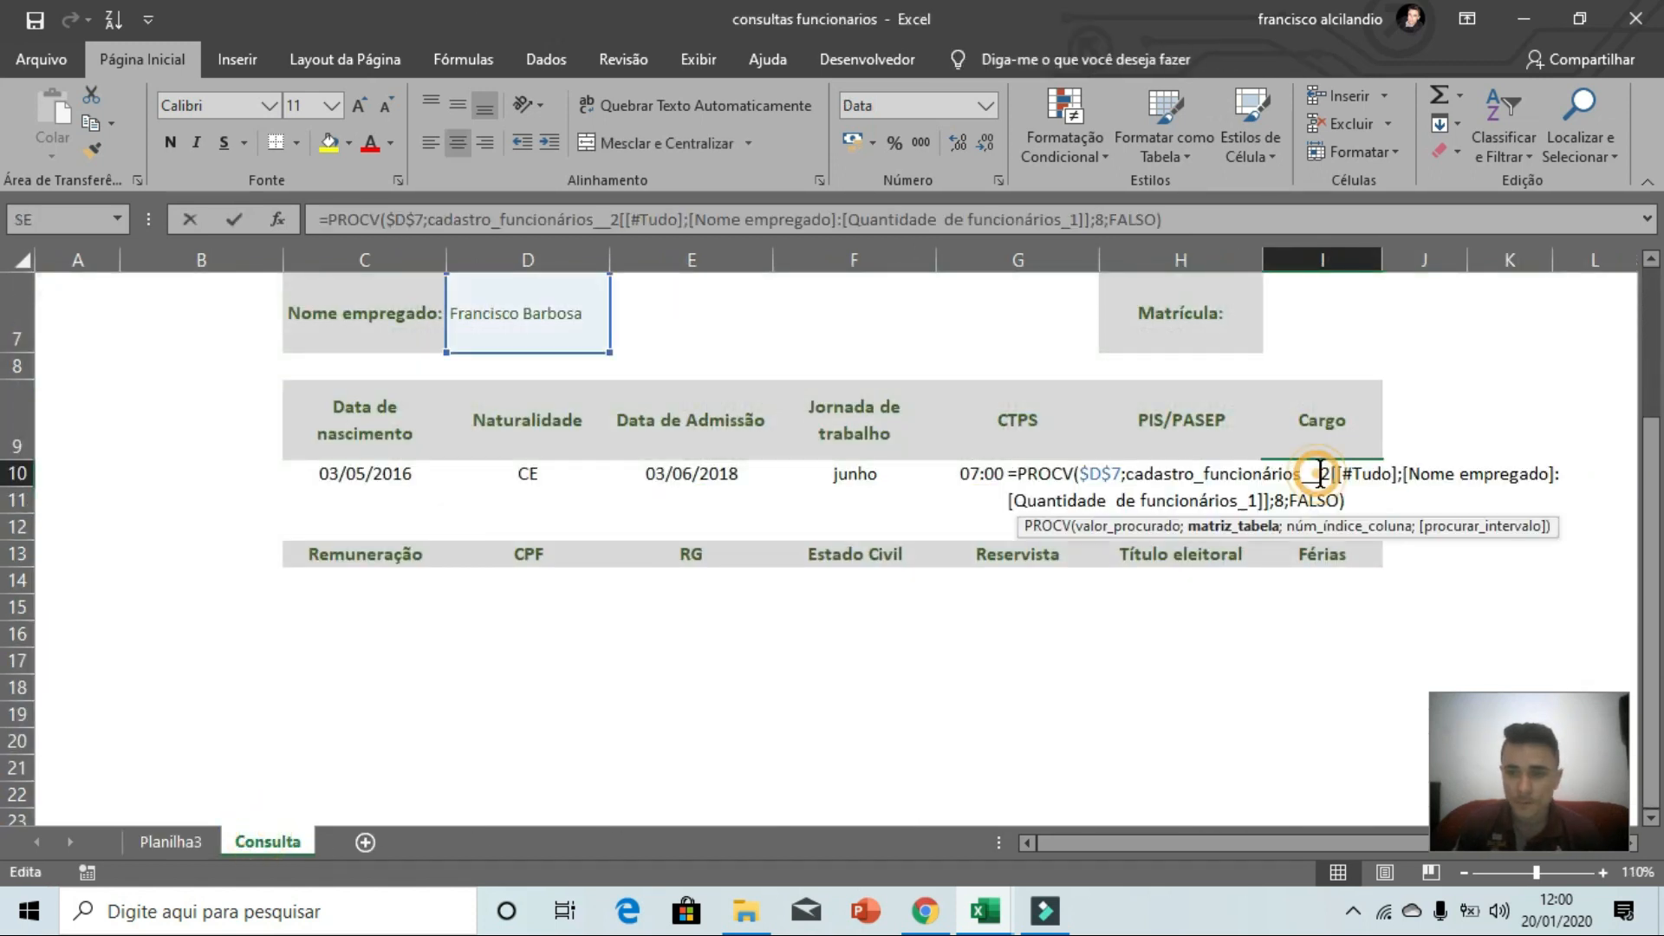
pyautogui.press('Return')
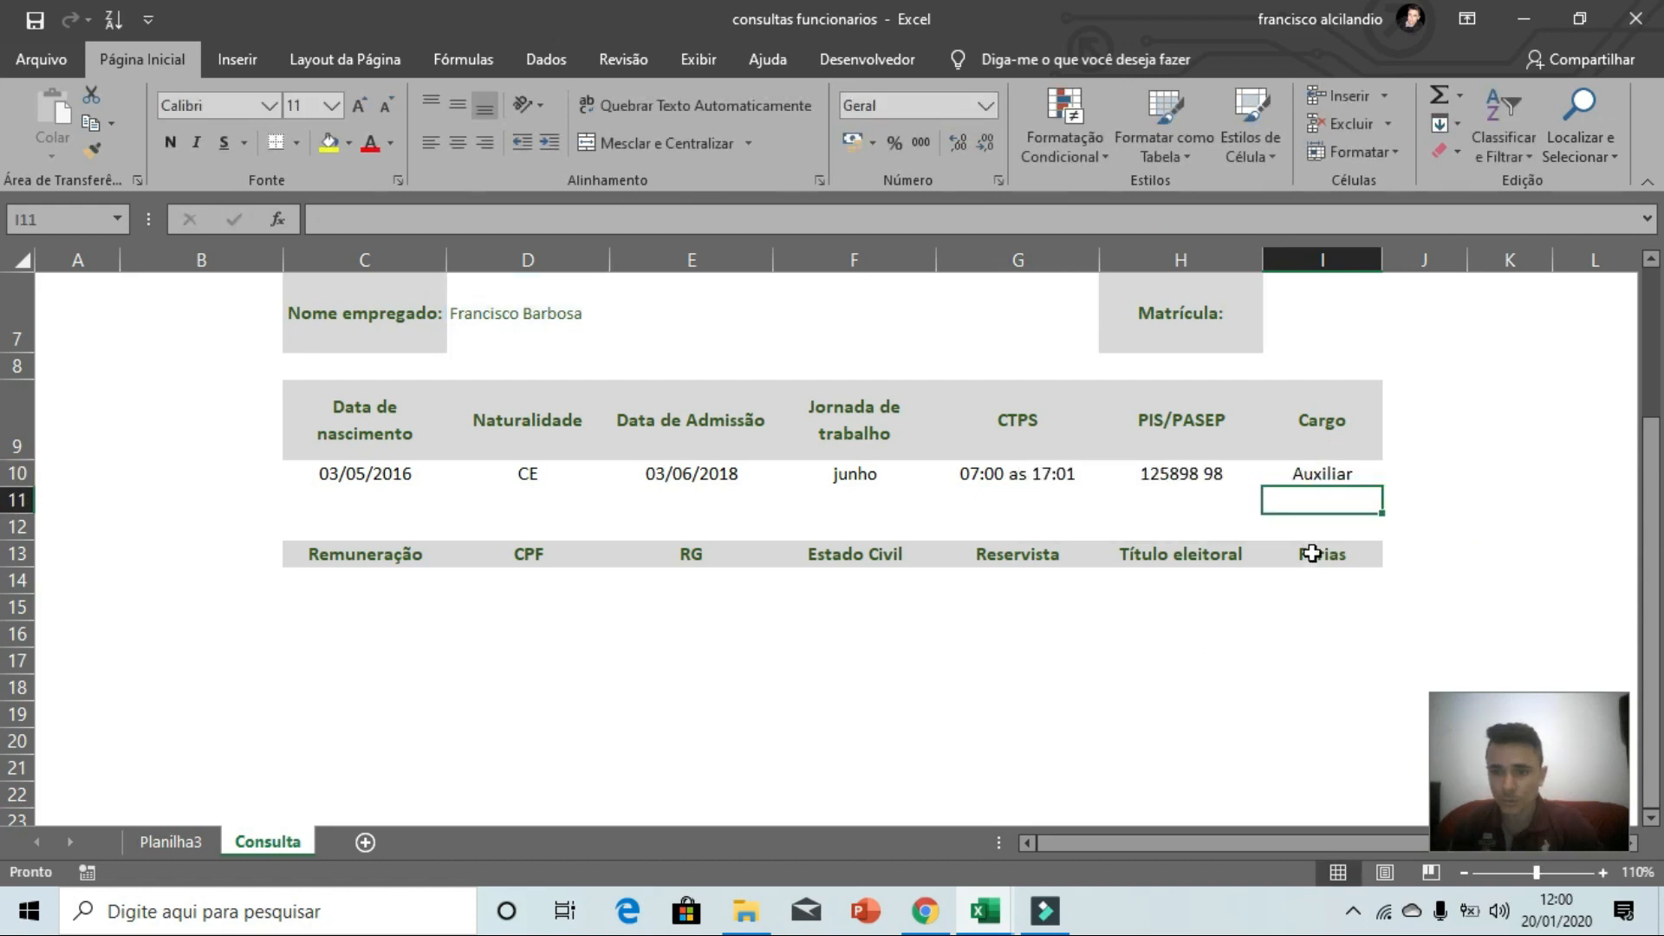
# - Copy the PROCV formula from I10 under Cargo into C14 under Remuneração
pyautogui.click(1315, 479)
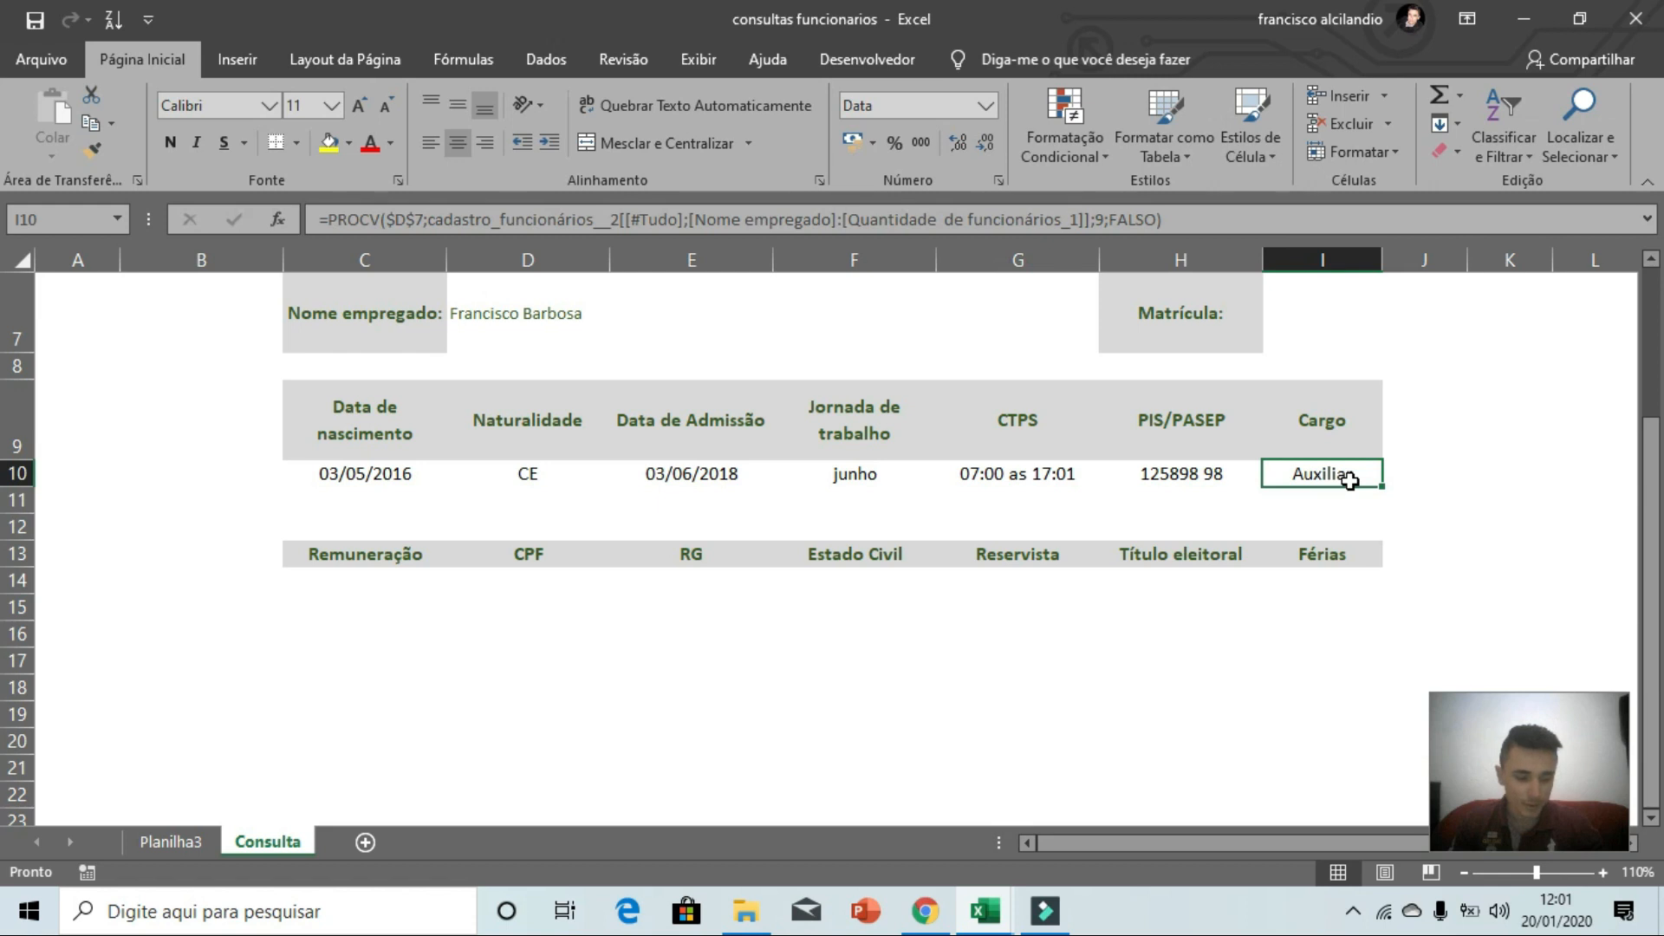
pyautogui.hotkey('ctrl', 'c')
pyautogui.click(371, 578)
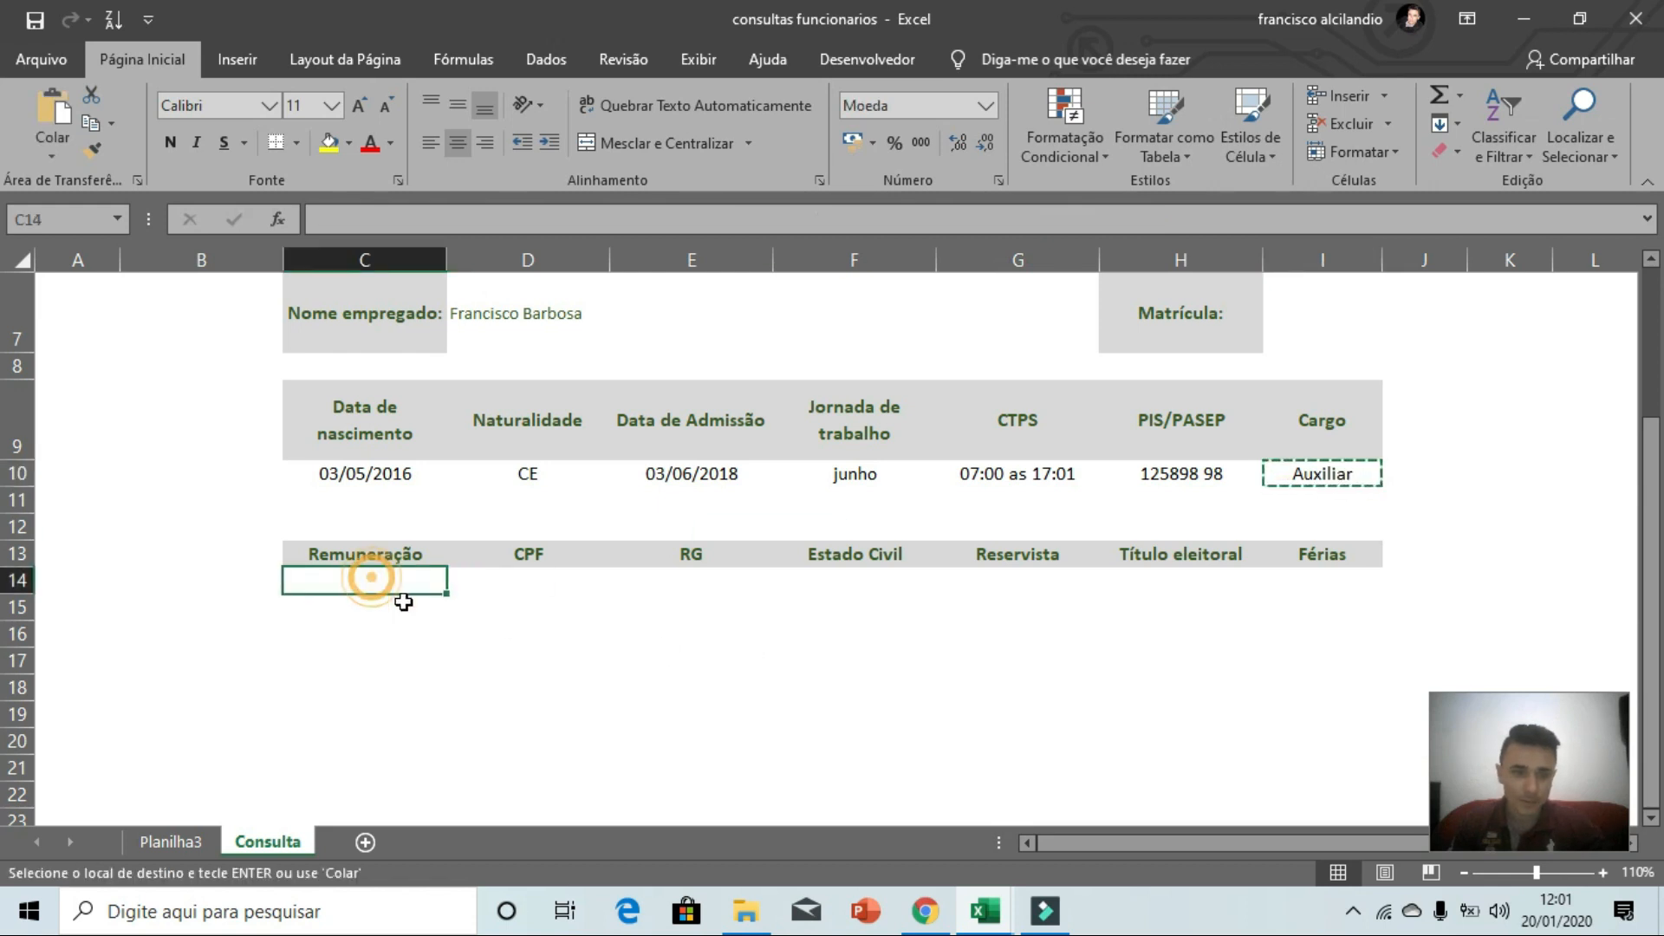
pyautogui.hotkey('ctrl', 'v')
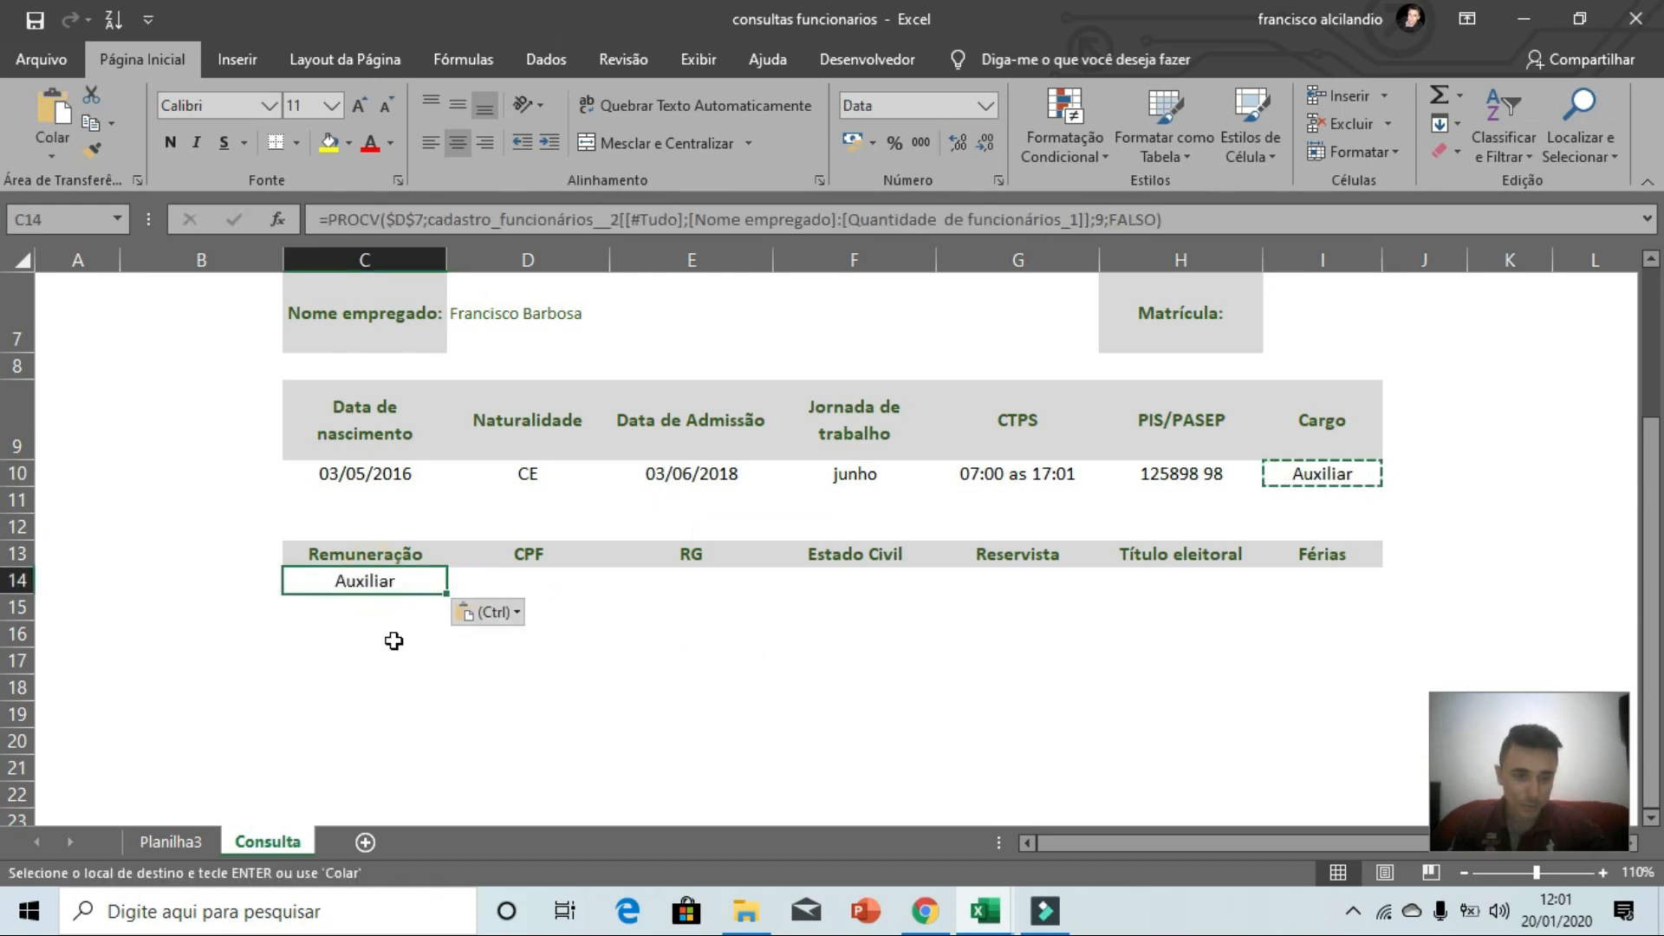
# - Set the column index of the PROCV formula in C14 under Remuneração to 10
pyautogui.doubleClick(430, 586)
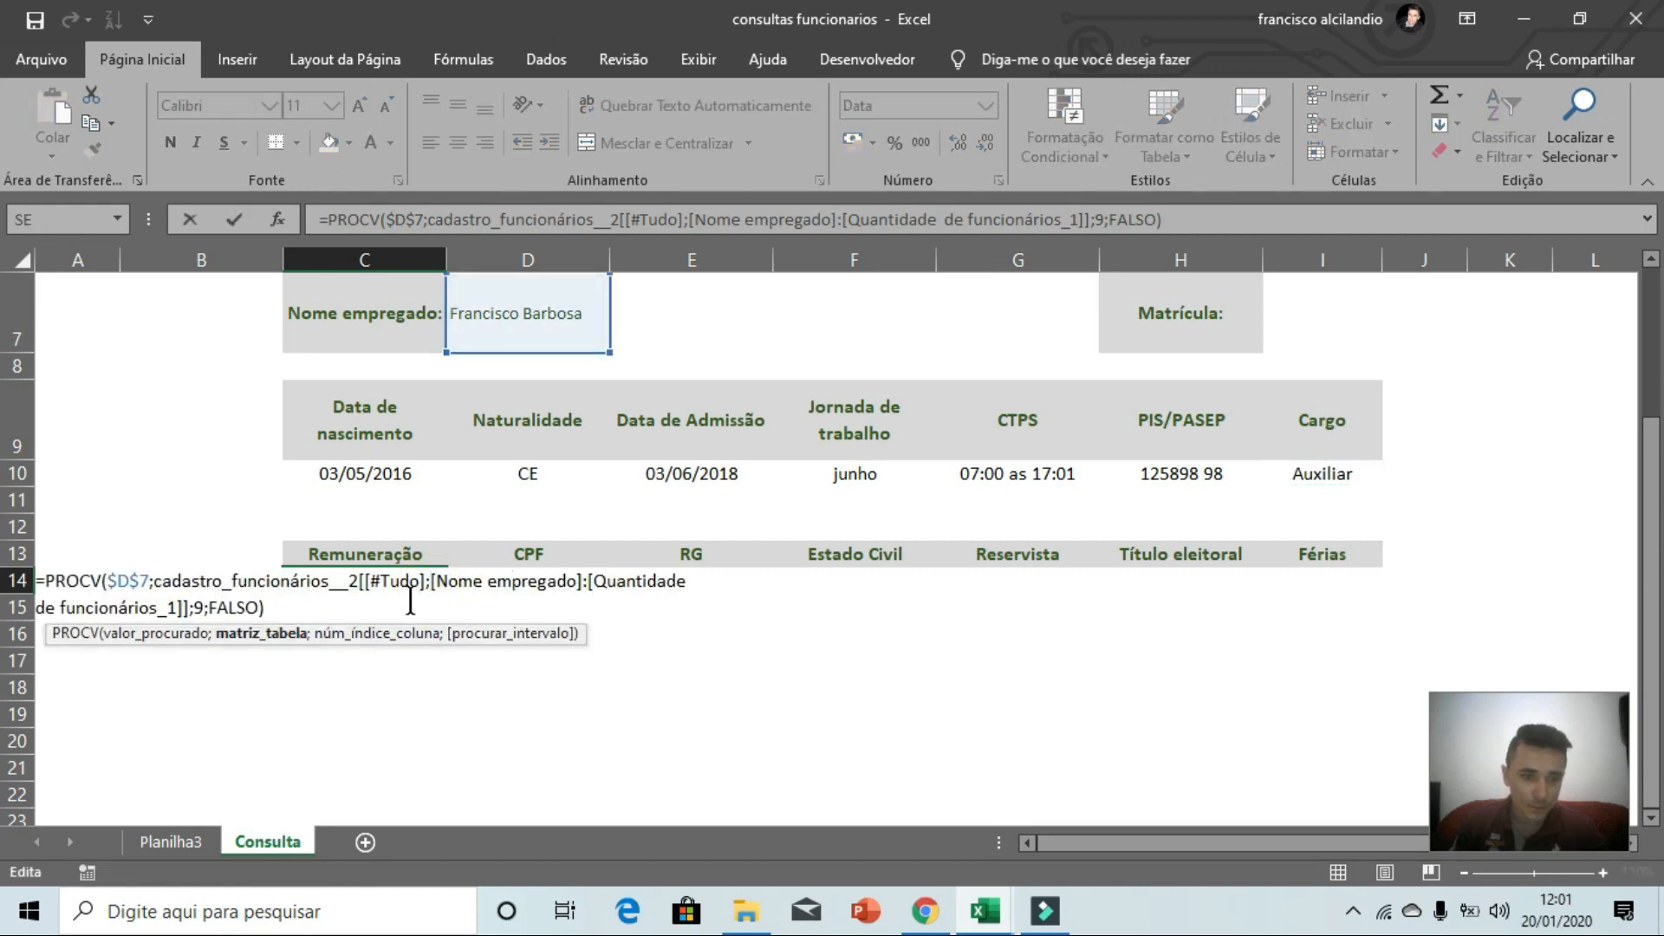
pyautogui.click(206, 612)
pyautogui.press('Delete')
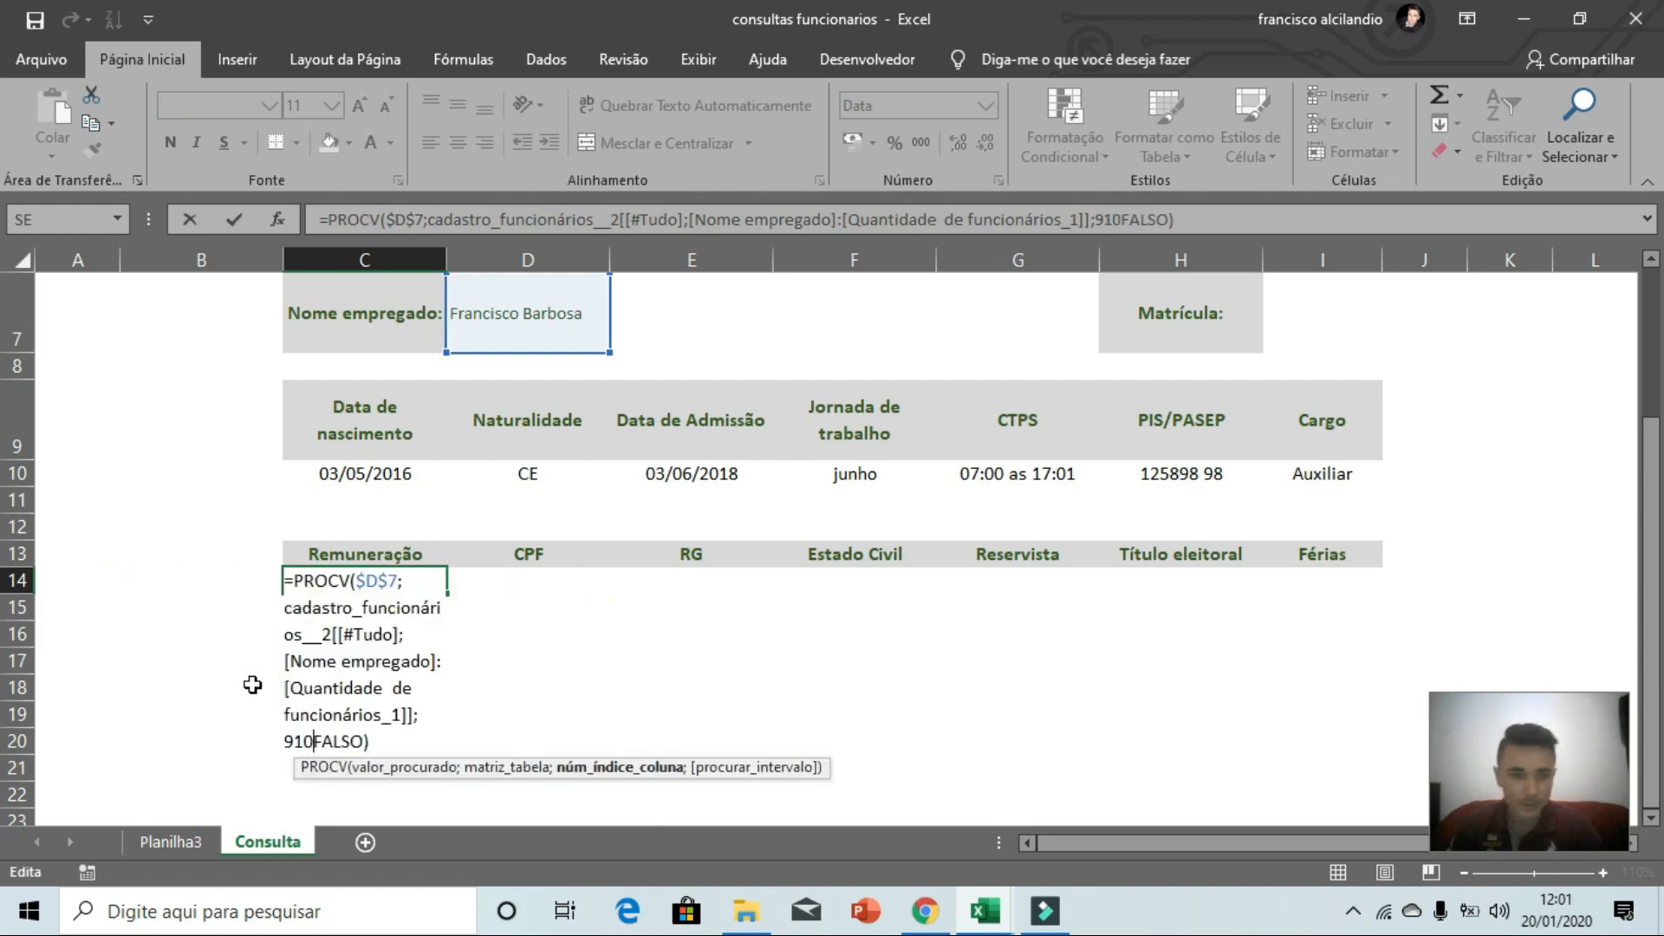
pyautogui.click(407, 588)
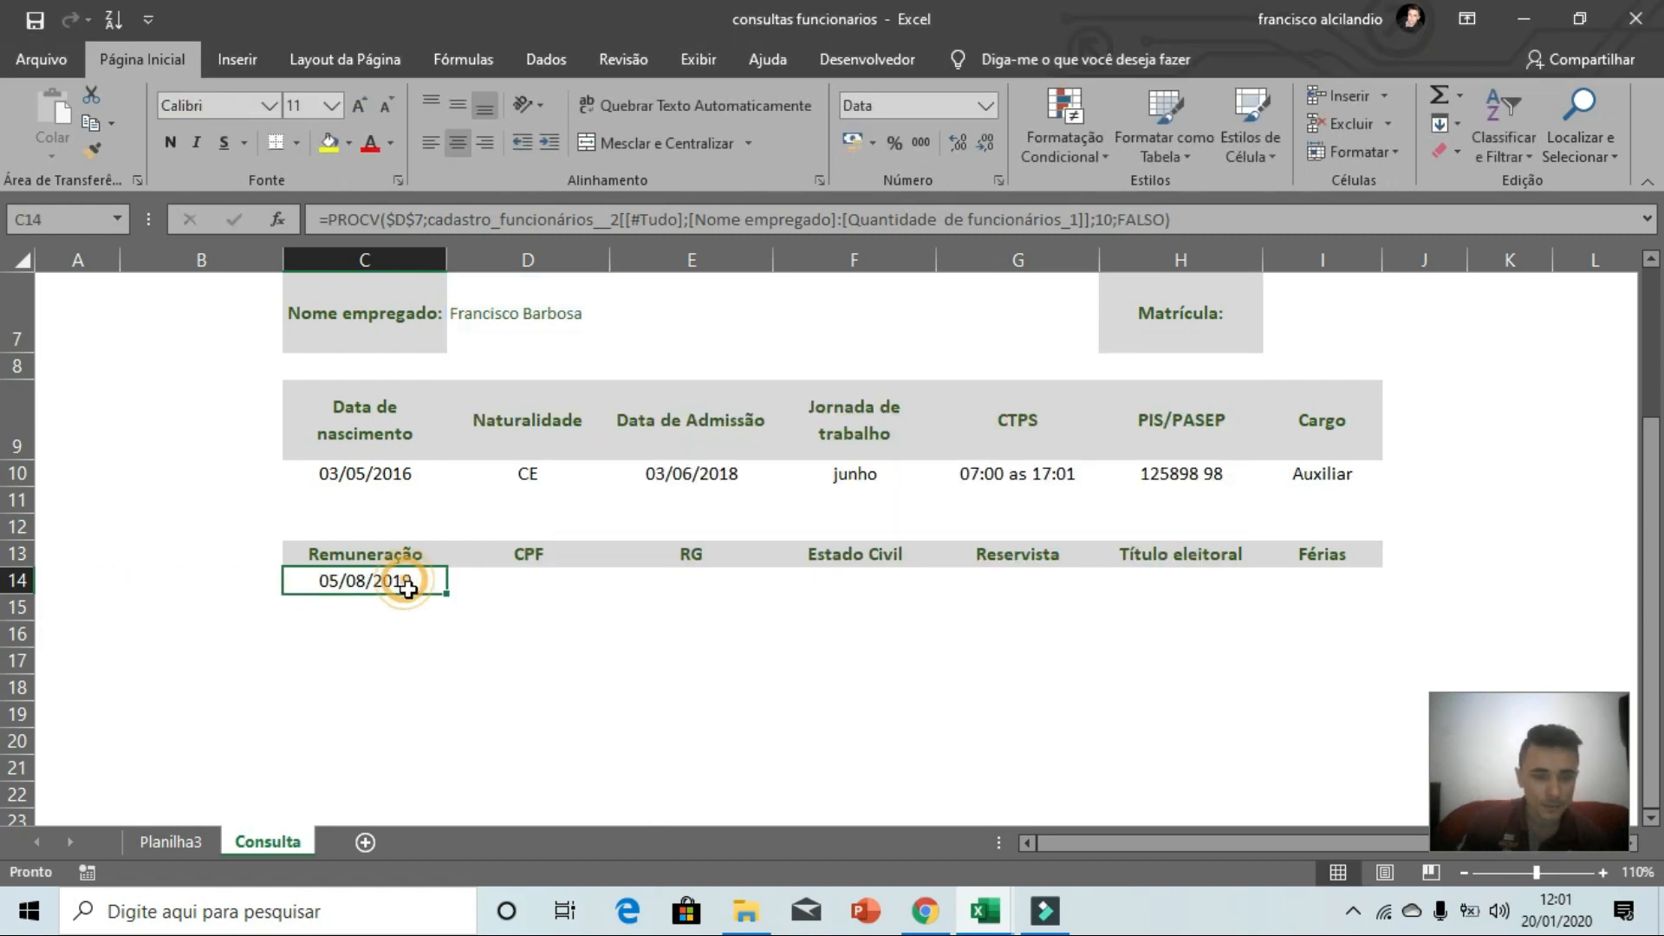
# - Fill the C14 formula across to I14 under Férias without formatting
pyautogui.moveTo(445, 597); pyautogui.dragTo(1336, 596)
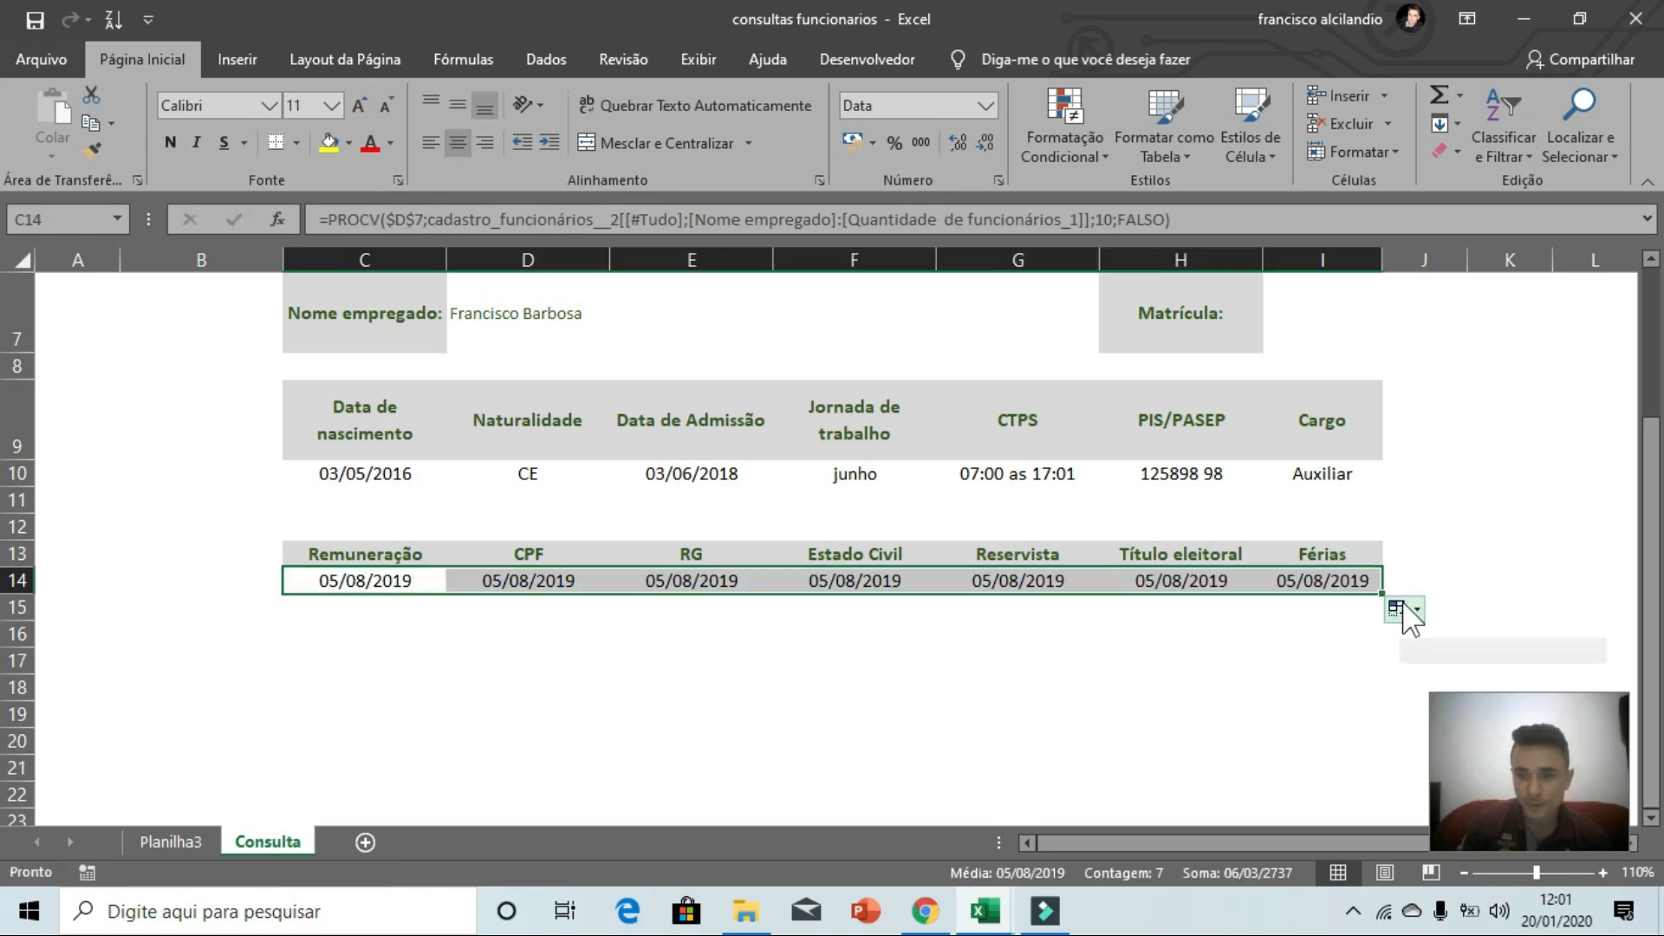
pyautogui.click(1413, 605)
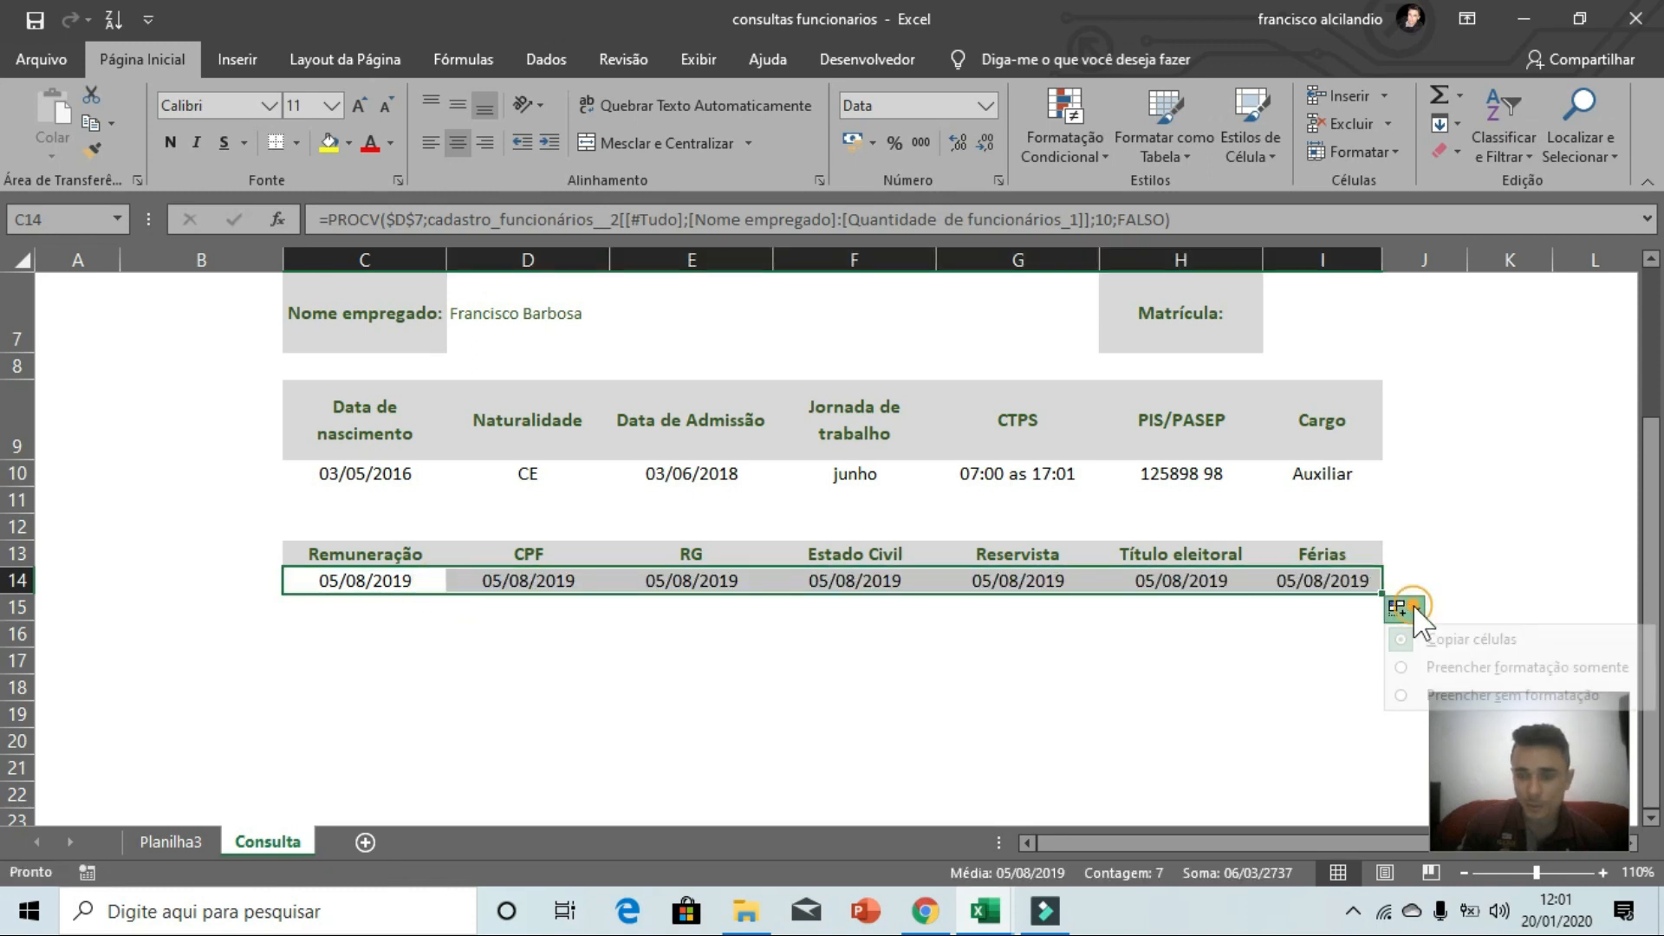
pyautogui.click(1416, 694)
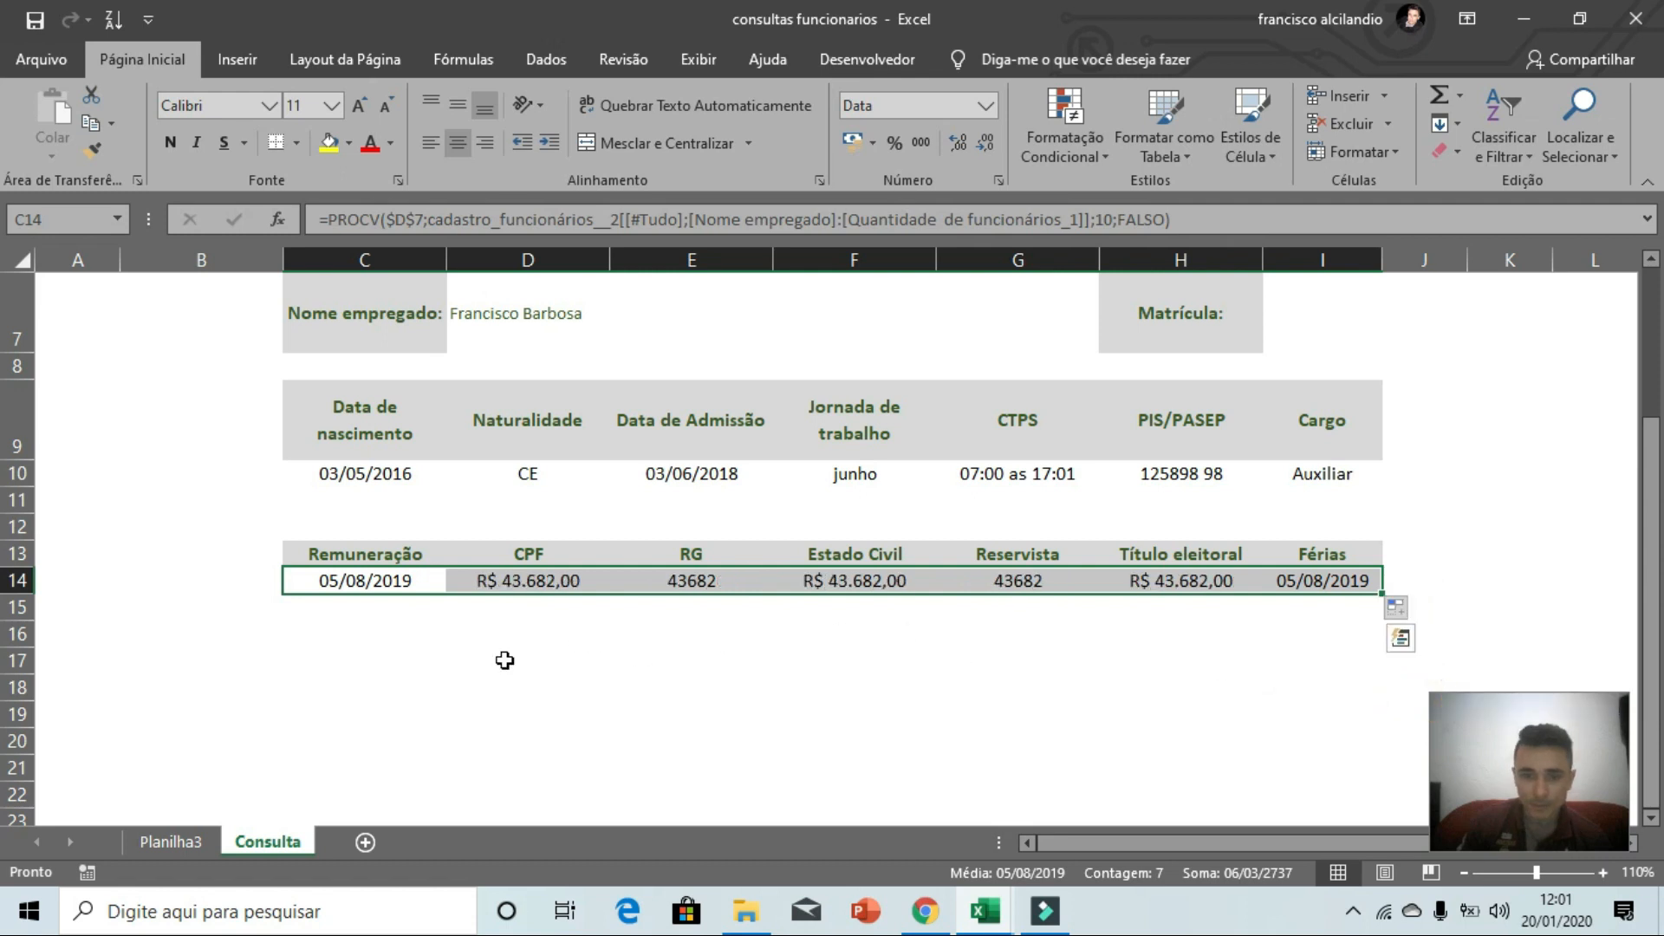
# - Raise the column index of the PROCV formula in D14 under CPF by one
pyautogui.click(537, 579)
pyautogui.doubleClick(582, 584)
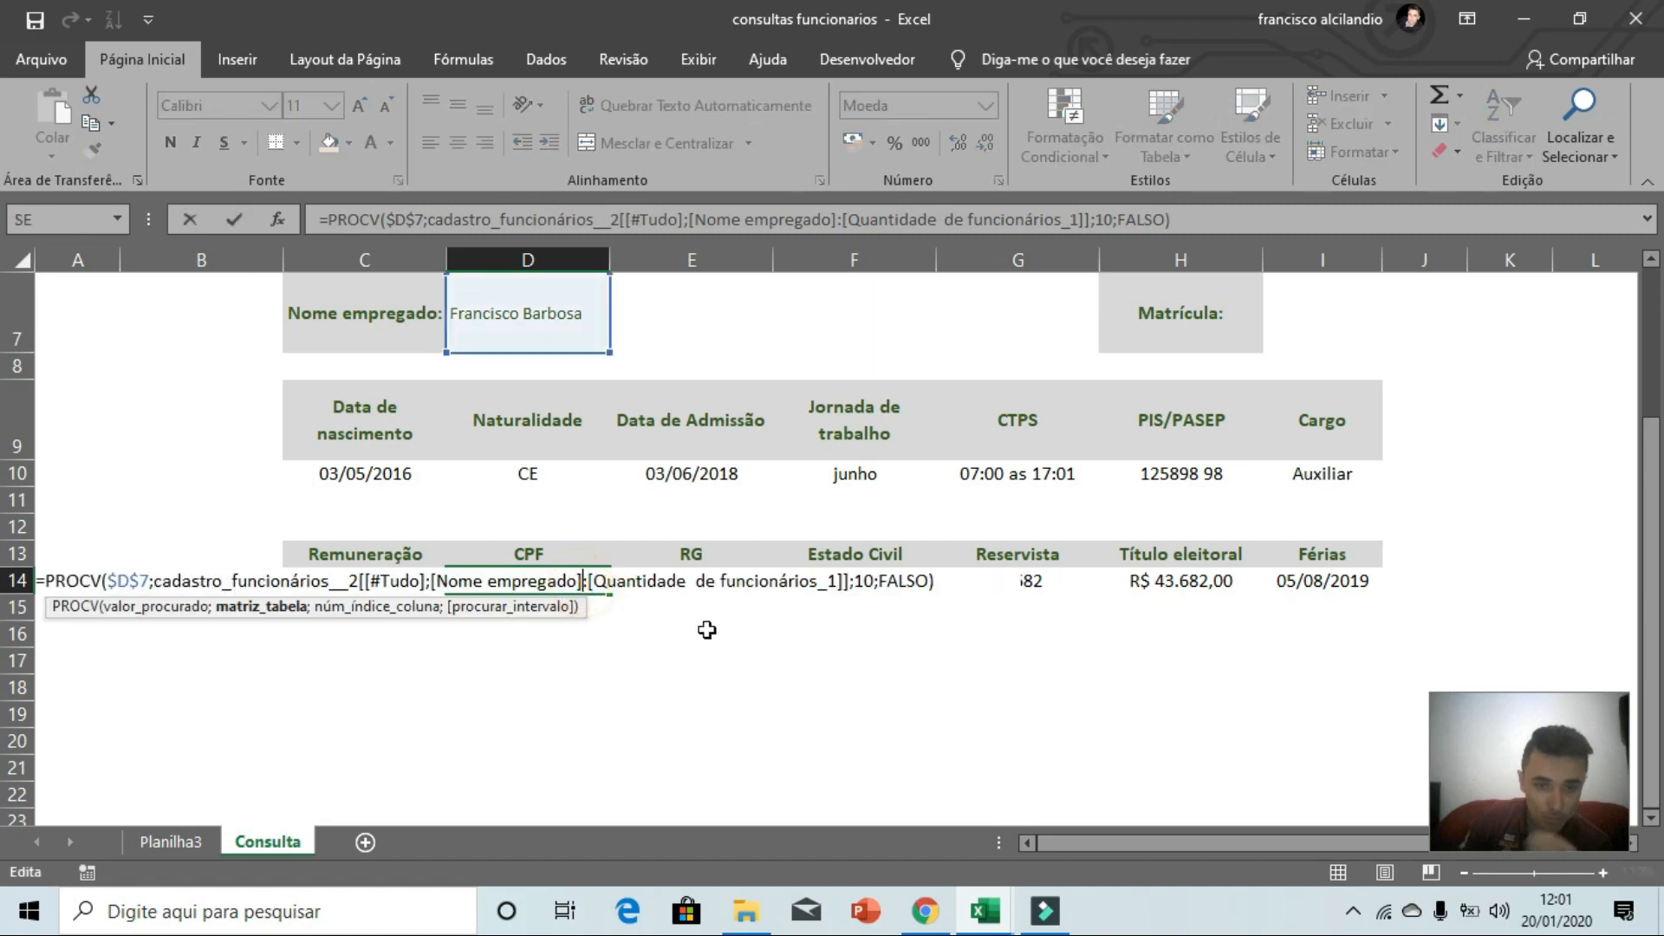
pyautogui.click(875, 587)
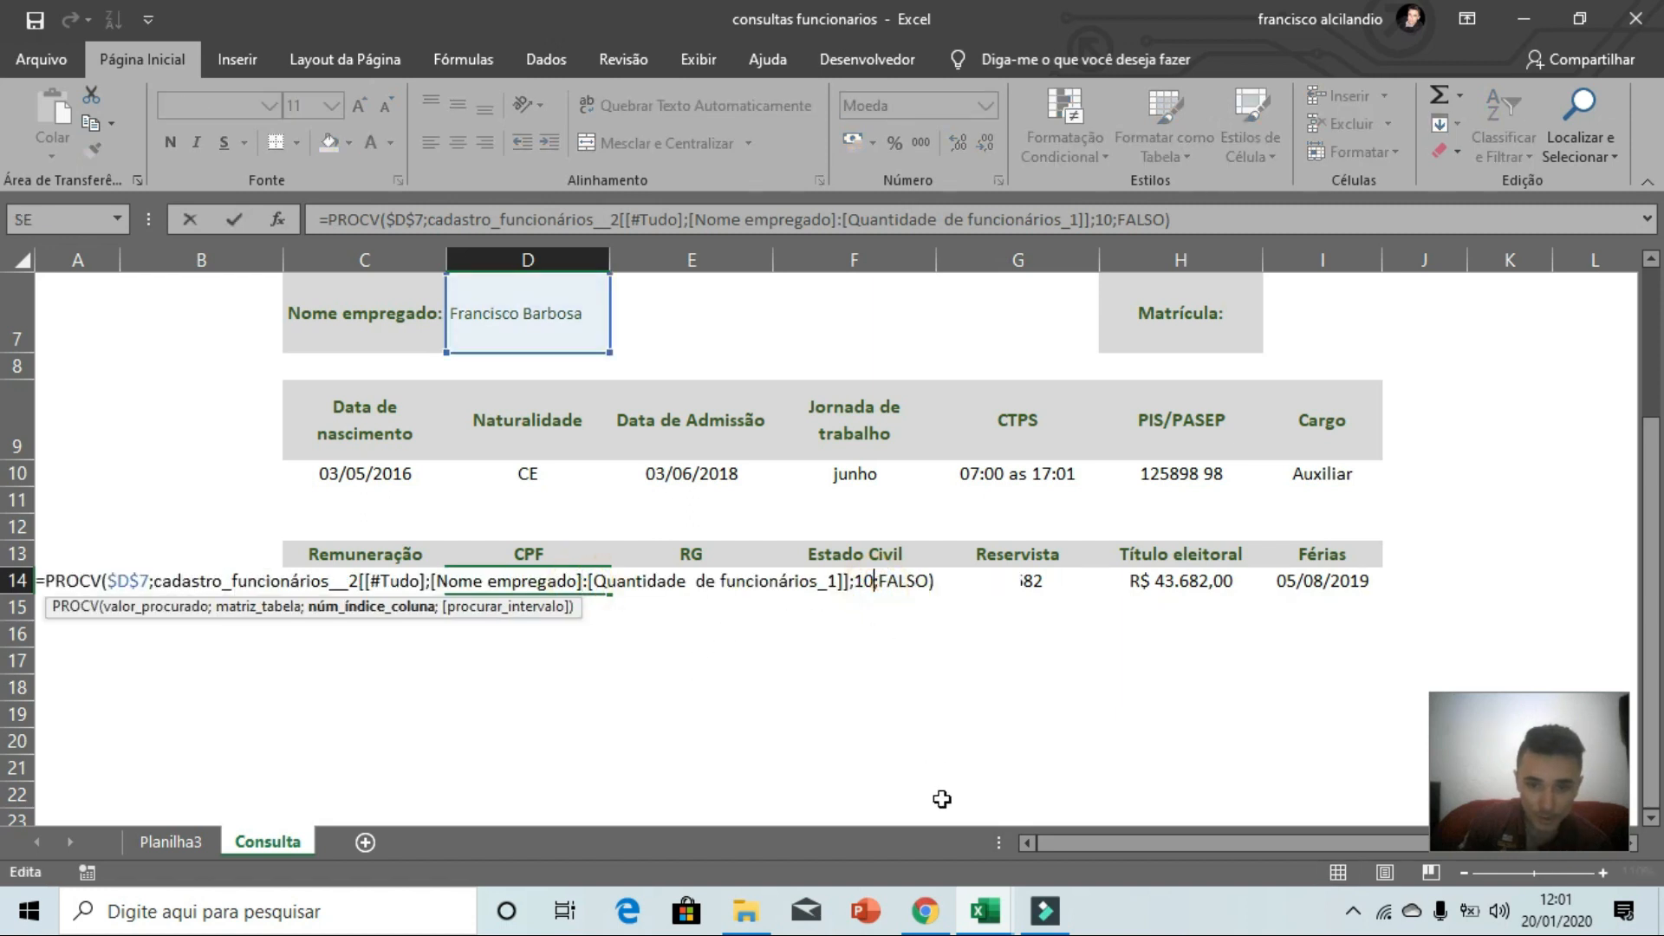
pyautogui.press('Return')
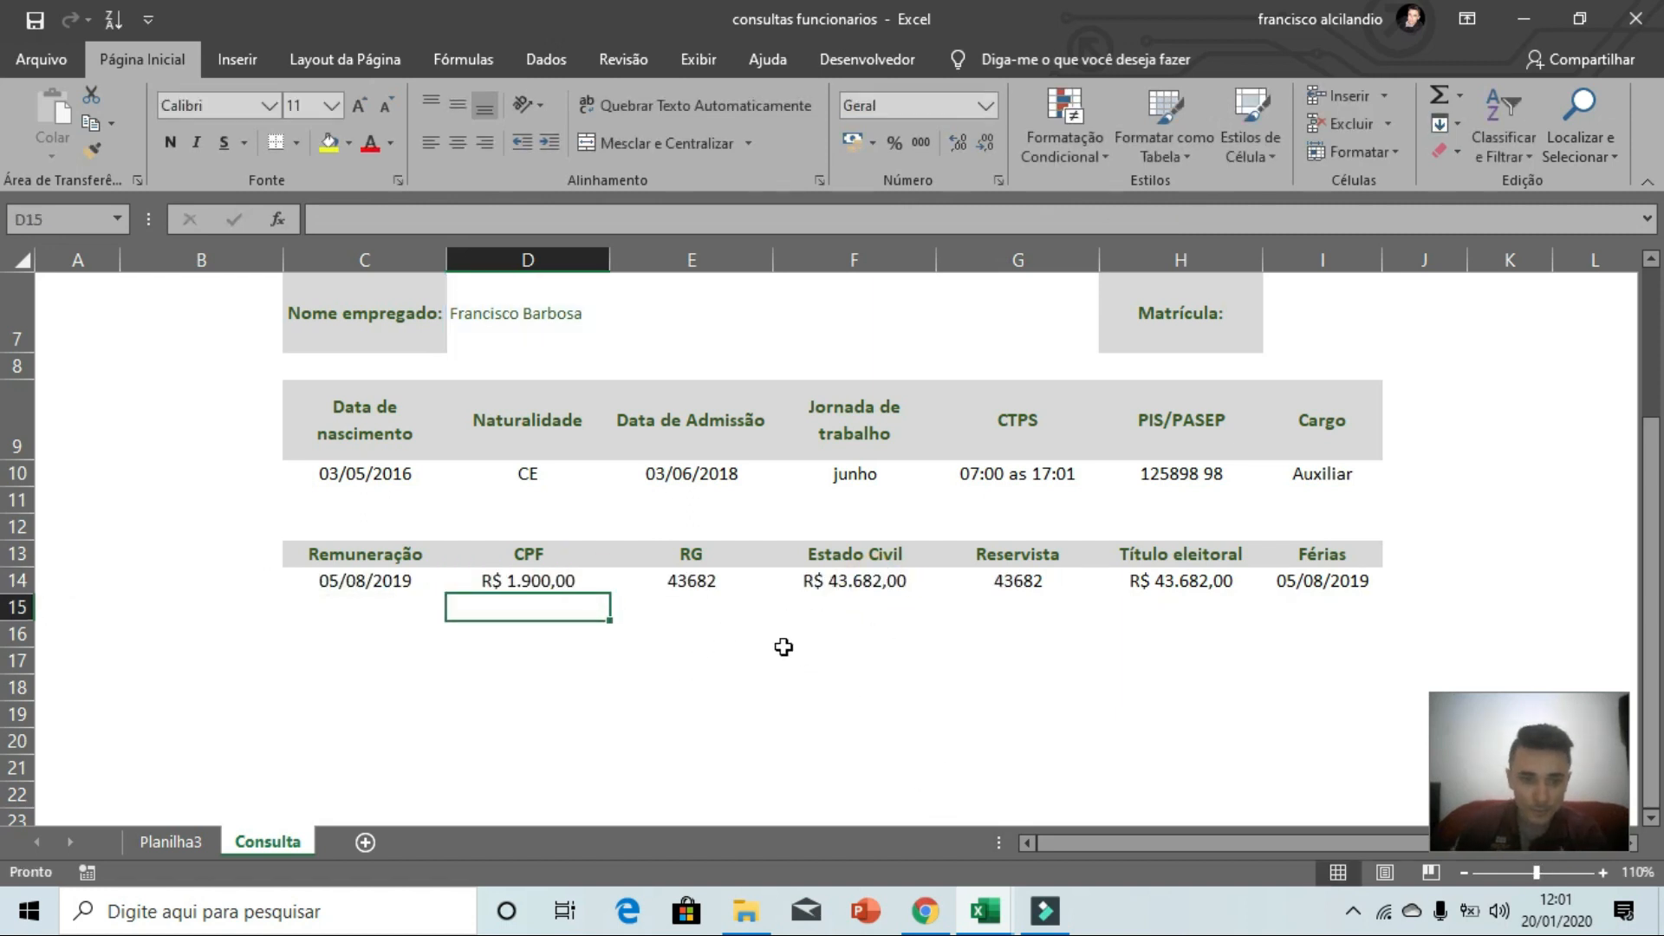
# - Raise the PROCV column index in E14 under RG by two and set the one in F14 under Estado Civil to 13
pyautogui.doubleClick(698, 586)
pyautogui.doubleClick(876, 587)
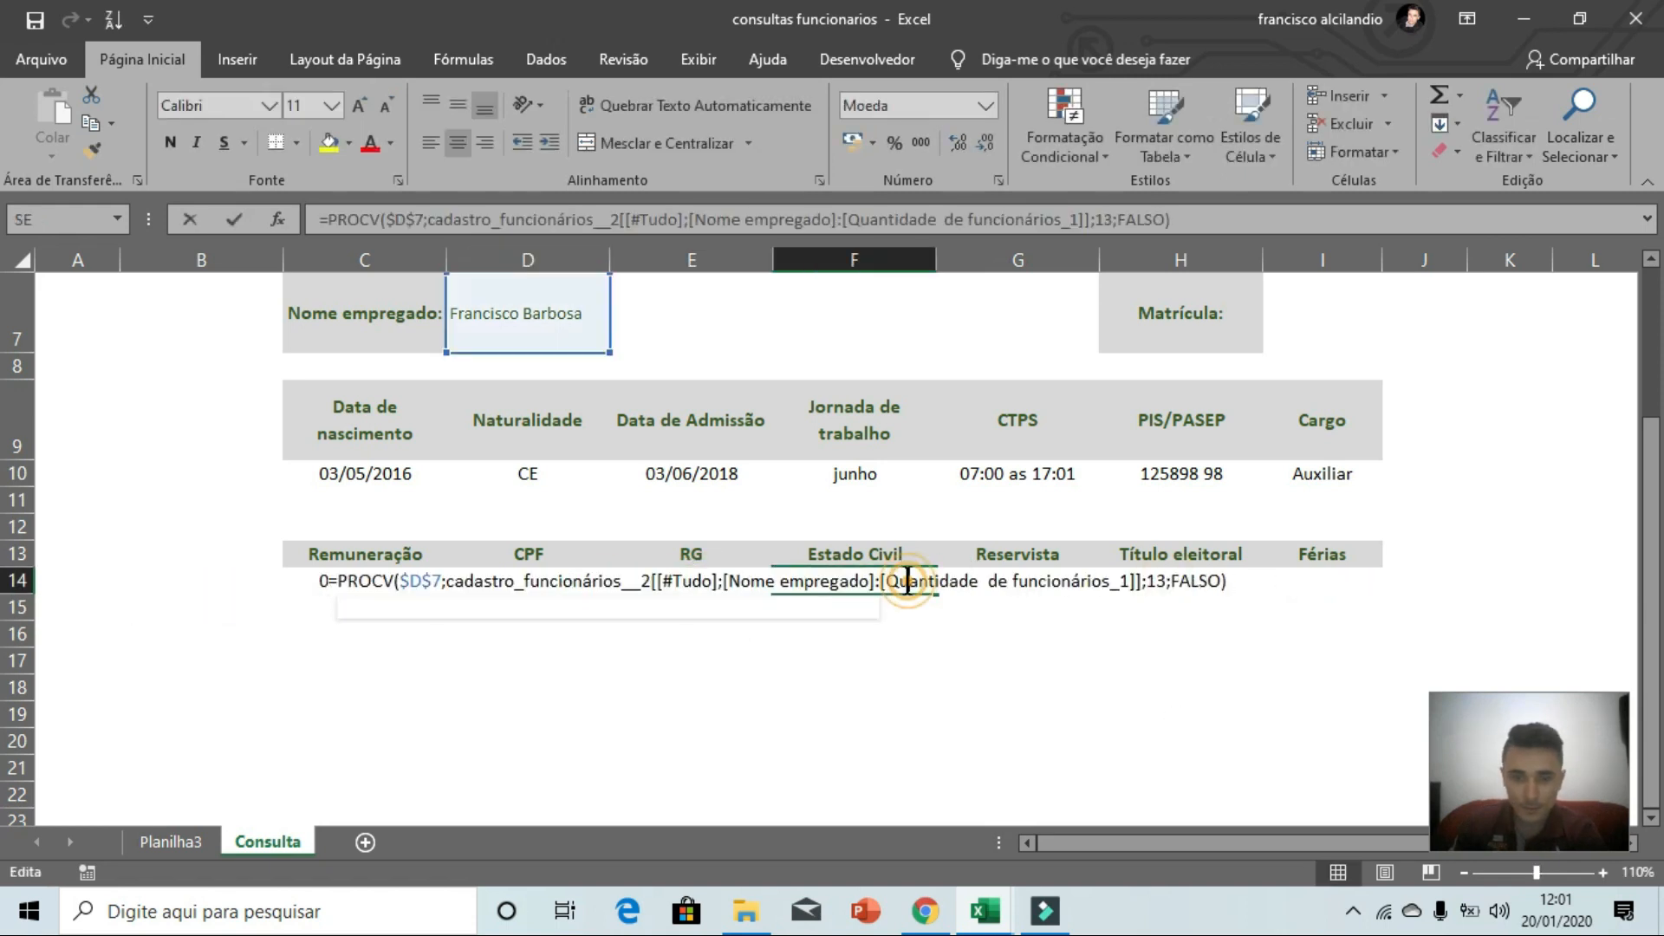
pyautogui.click(933, 664)
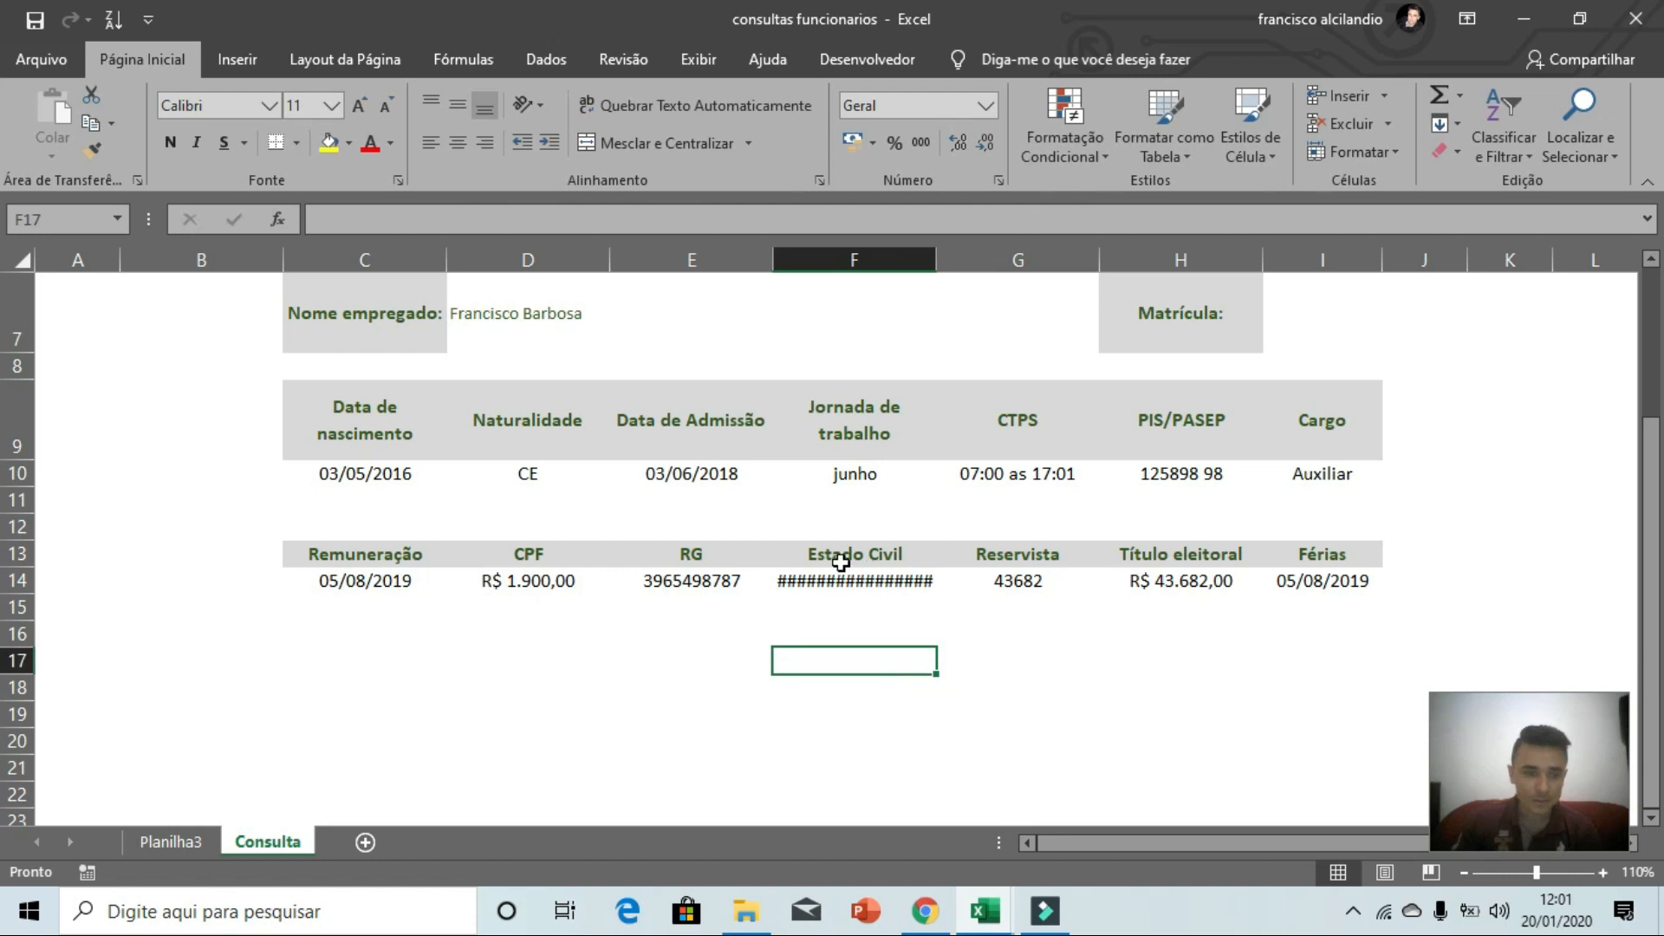
# - Count the table columns on Planilha3 from Nome empregado through Estado Civil to check the PROCV column indexes
pyautogui.click(202, 835)
pyautogui.click(214, 356)
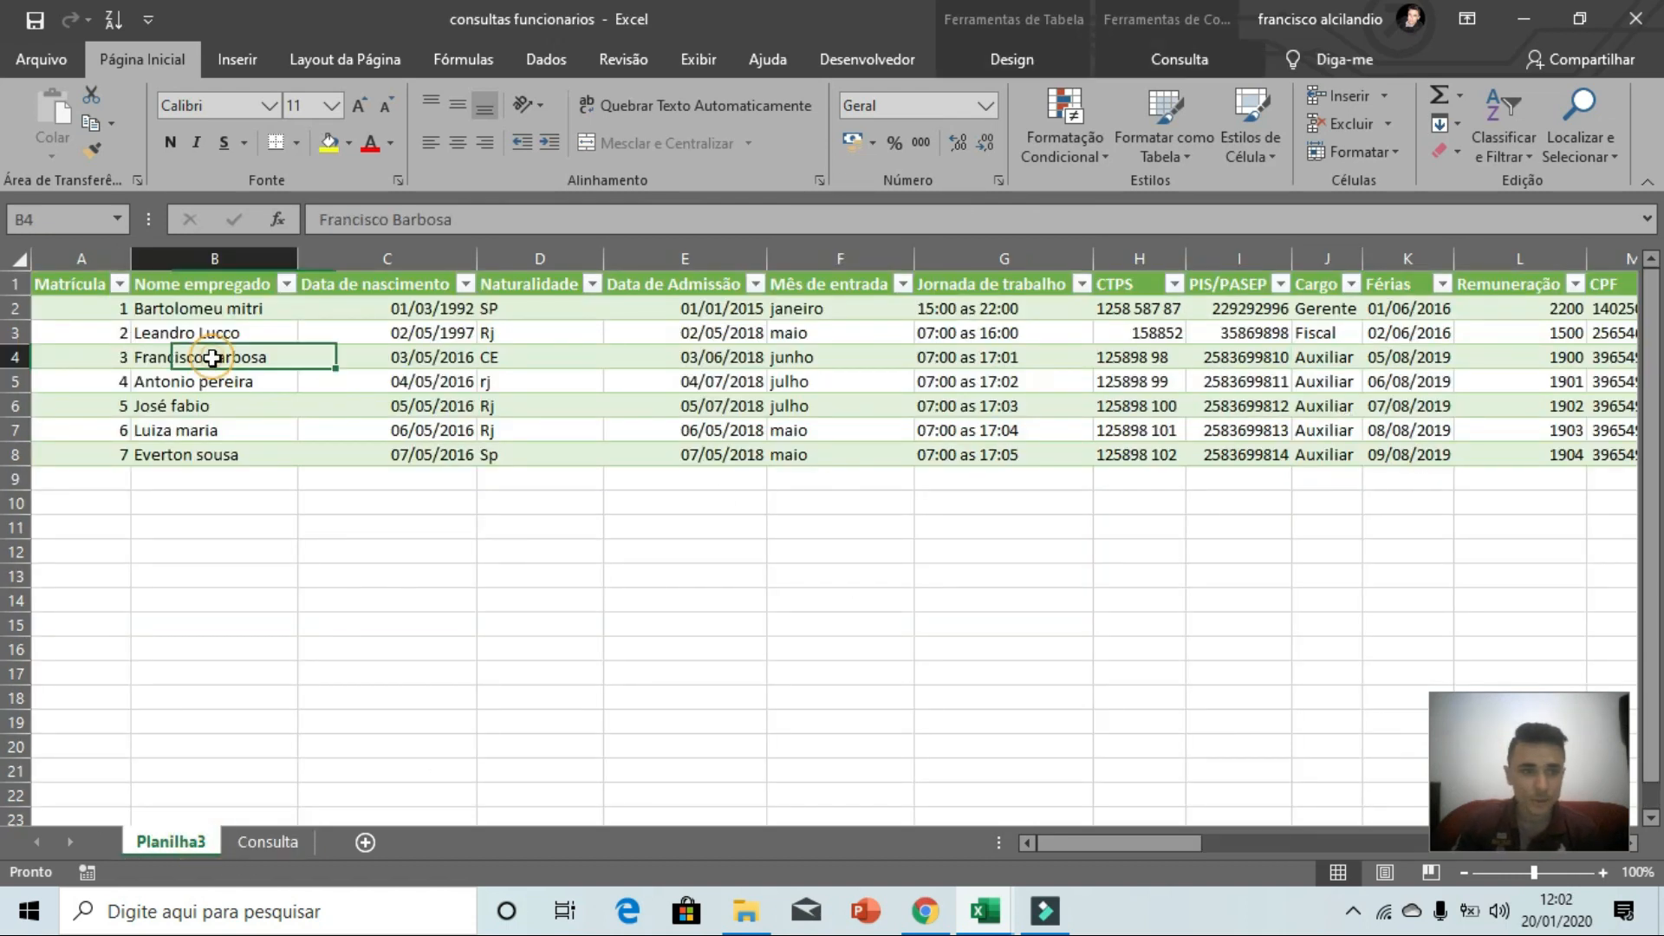
pyautogui.press('Right')
pyautogui.press('Right')
pyautogui.press('Right')
pyautogui.press('Right')
pyautogui.press('Right')
pyautogui.press('Right')
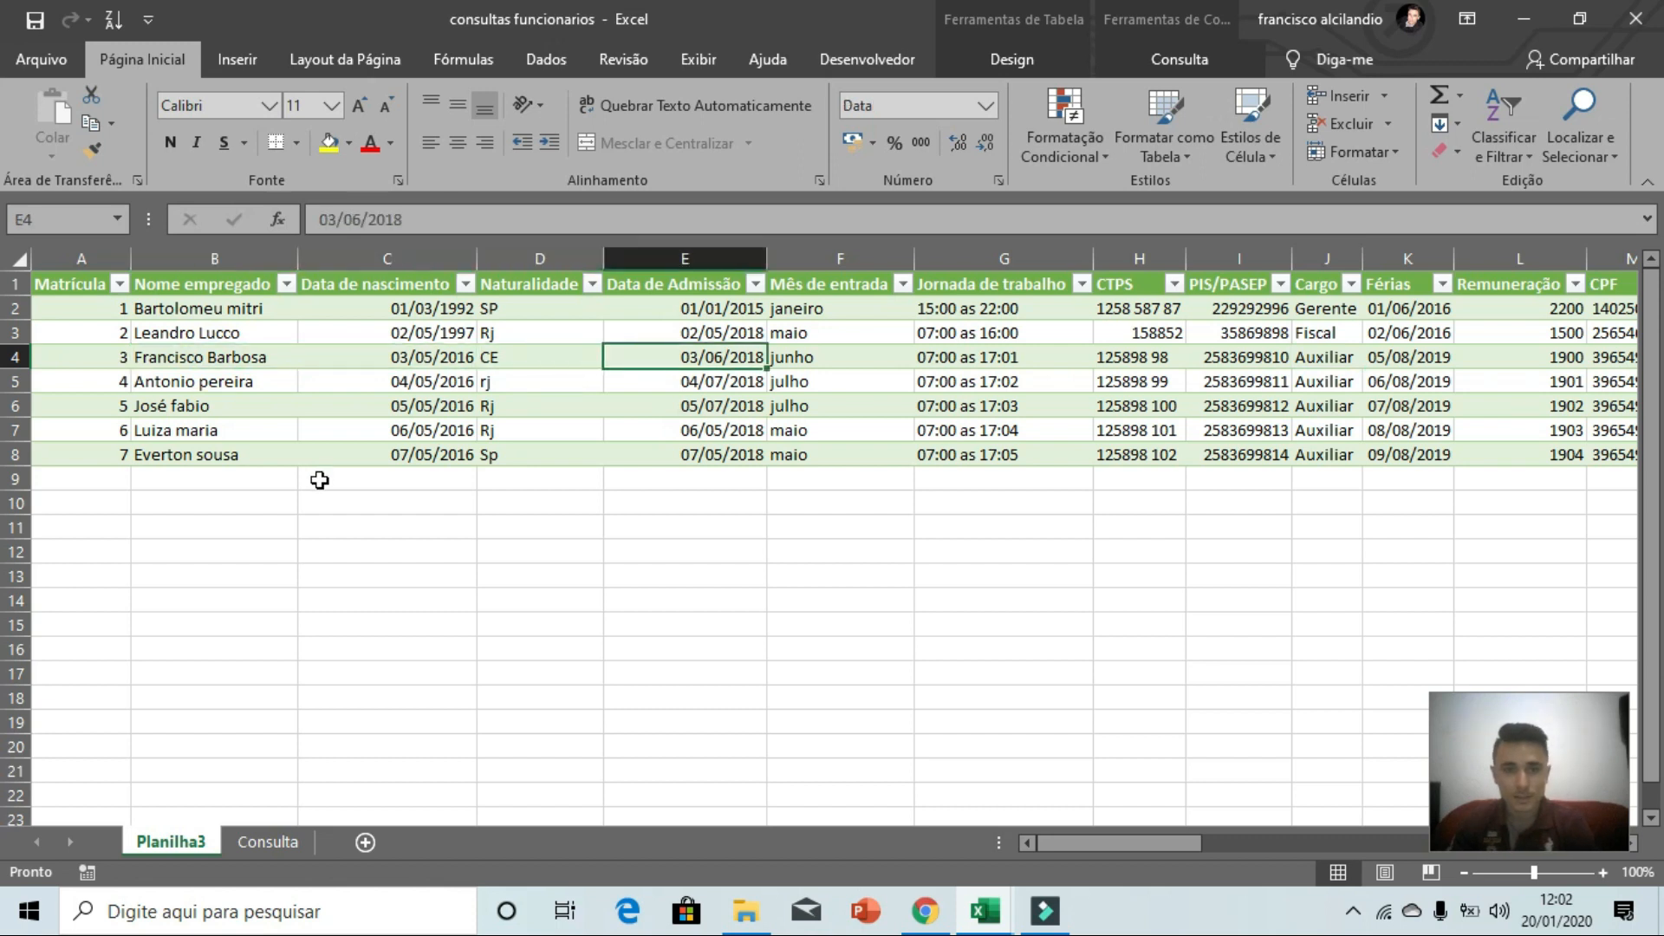
pyautogui.press('Right')
pyautogui.press('Right')
pyautogui.press('Right')
pyautogui.press('Right')
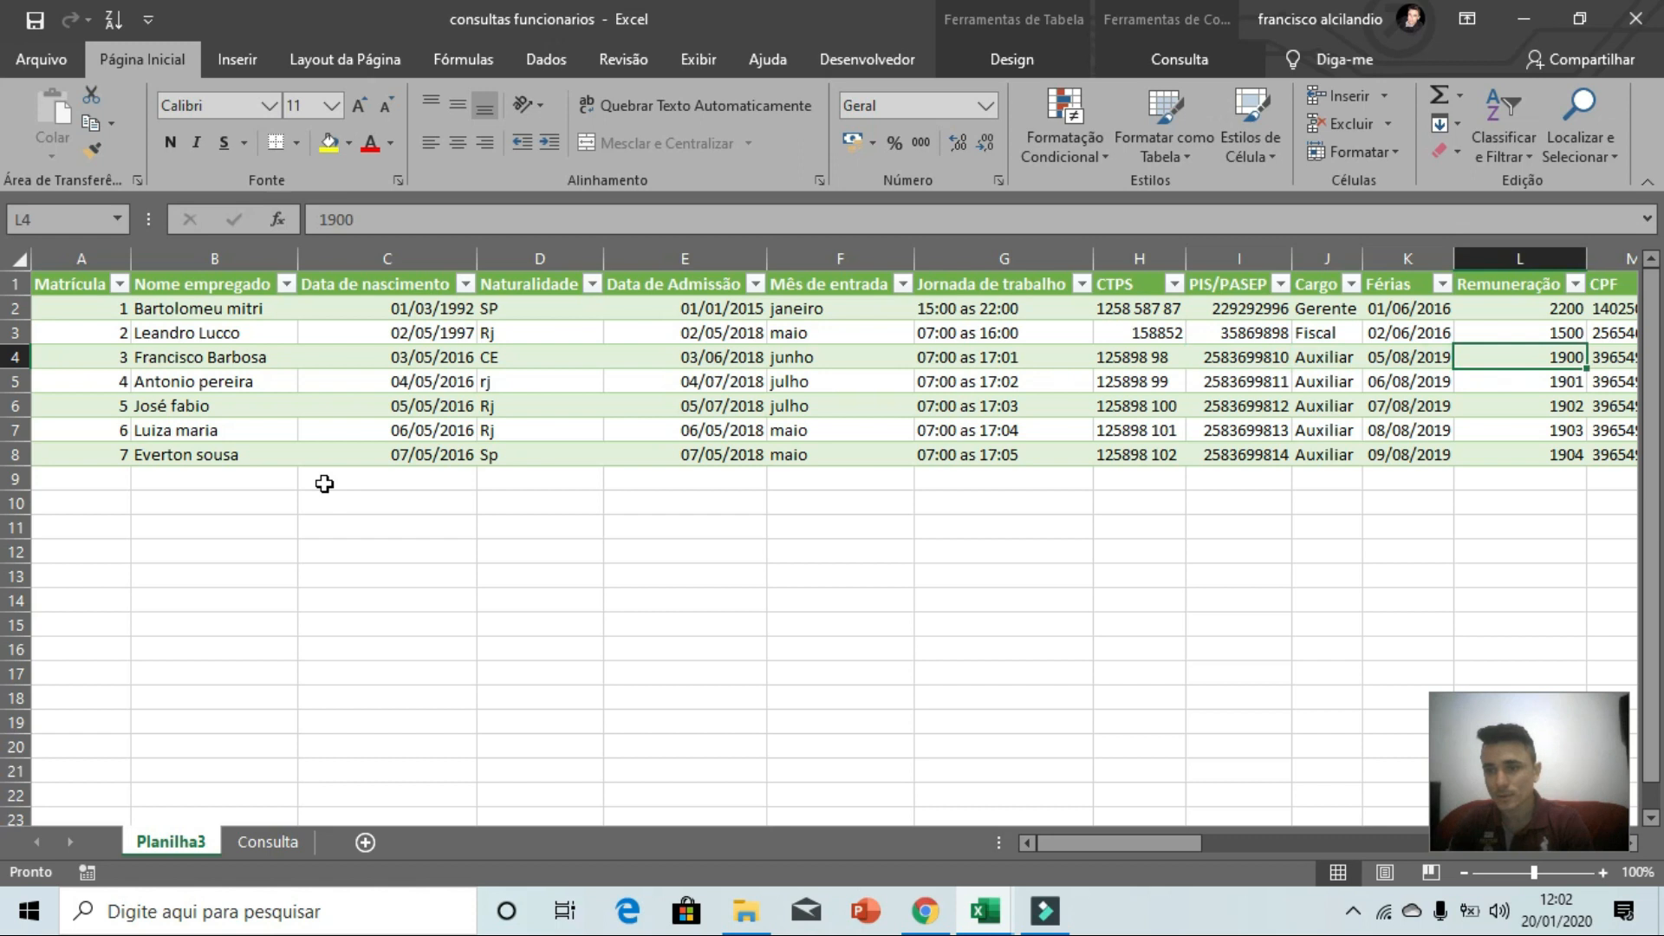
pyautogui.press('Right')
pyautogui.press('Right')
pyautogui.press('Right')
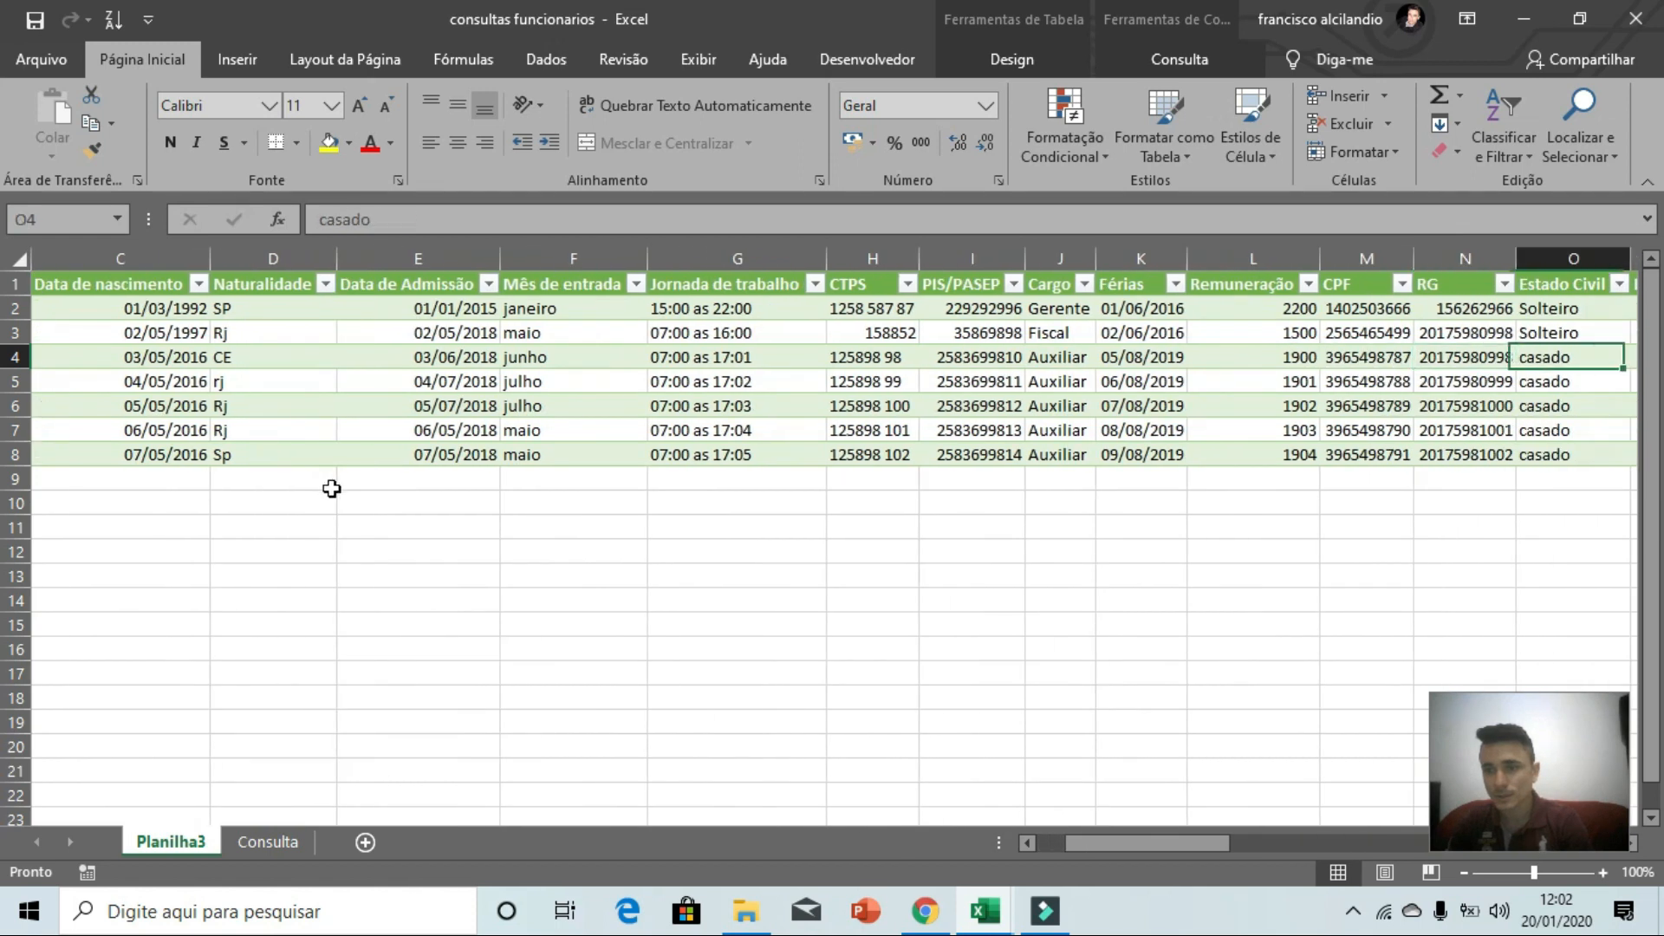
# - Set the column index of the PROCV formula in F14 under Estado Civil on the Consulta sheet to 14
pyautogui.click(268, 842)
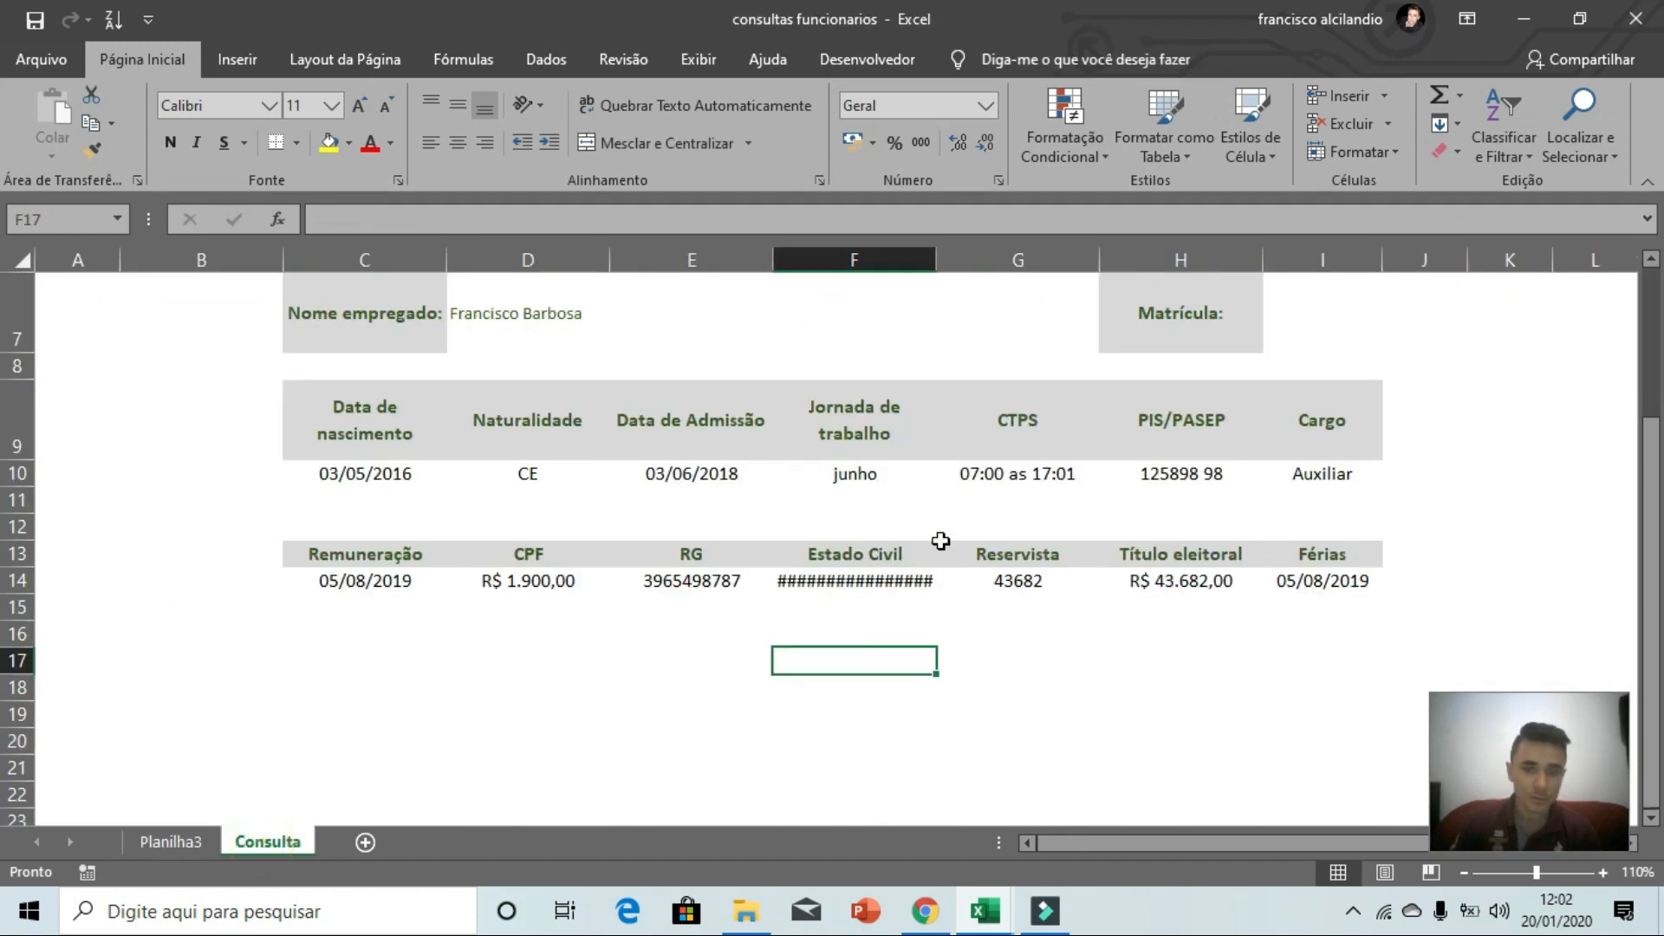
pyautogui.doubleClick(865, 583)
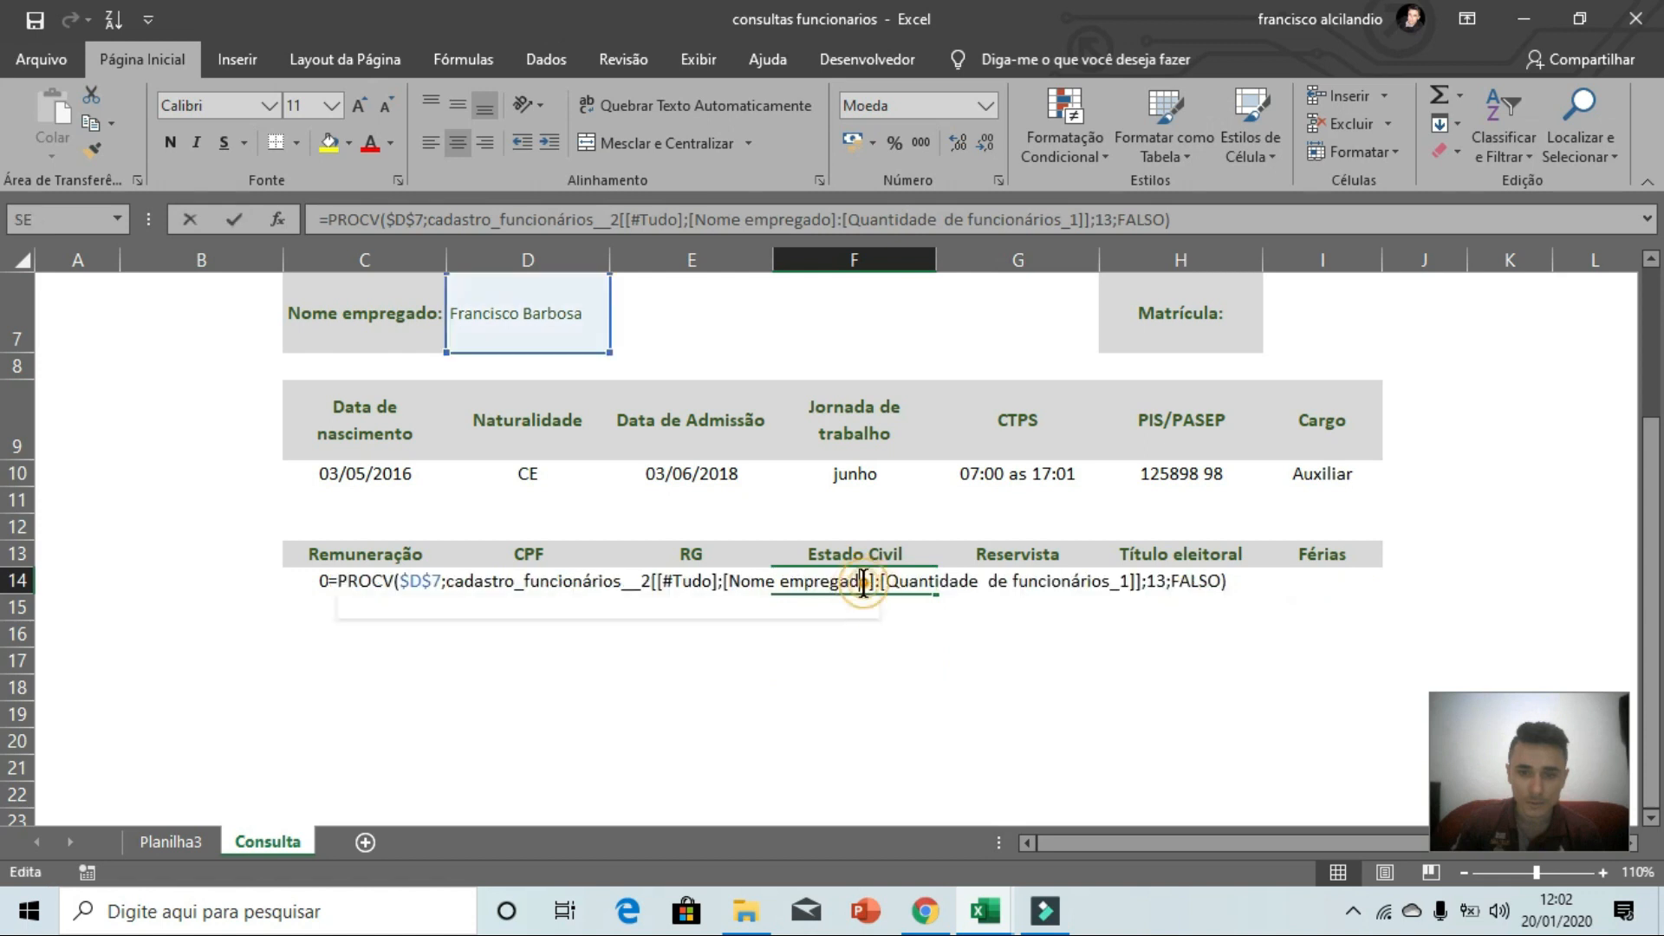
pyautogui.click(1165, 578)
pyautogui.press('BackSpace')
pyautogui.write('4')
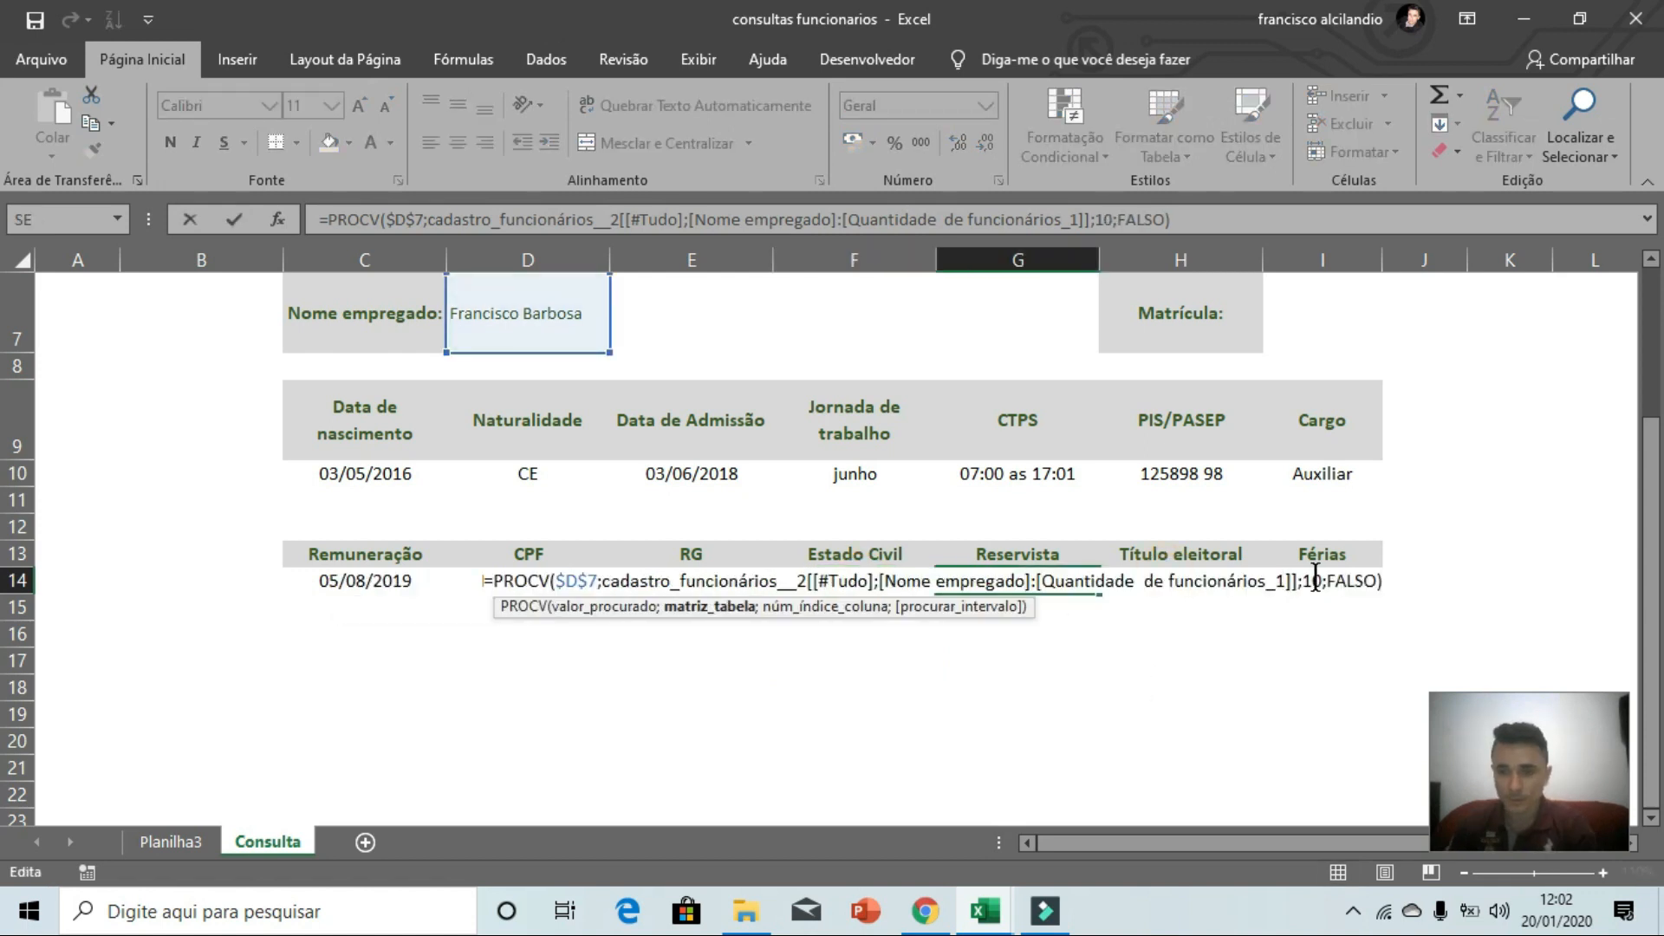
# - Set the column index of the PROCV formula in G14 under Reservista to 15
pyautogui.click(1317, 580)
pyautogui.press('BackSpace')
pyautogui.write('5')
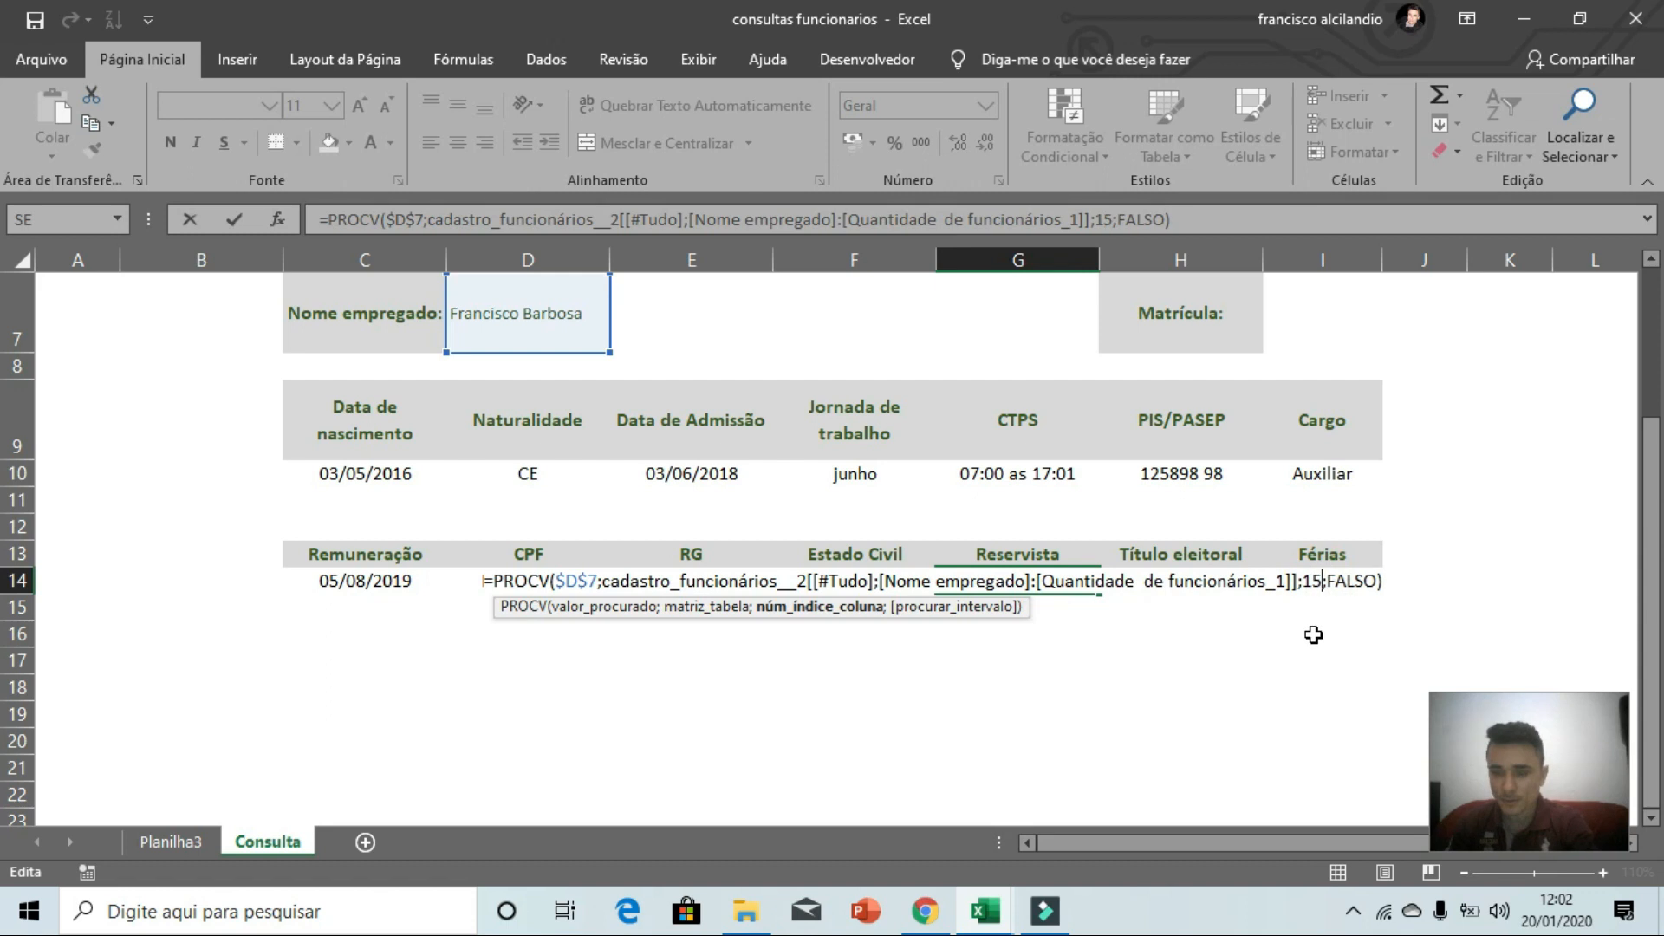
pyautogui.press('Return')
# - Set the column index of the PROCV formula in H14 under Título eleitoral to 16
pyautogui.doubleClick(1203, 586)
pyautogui.click(1552, 578)
pyautogui.press('BackSpace')
pyautogui.write('6')
pyautogui.press('Return')
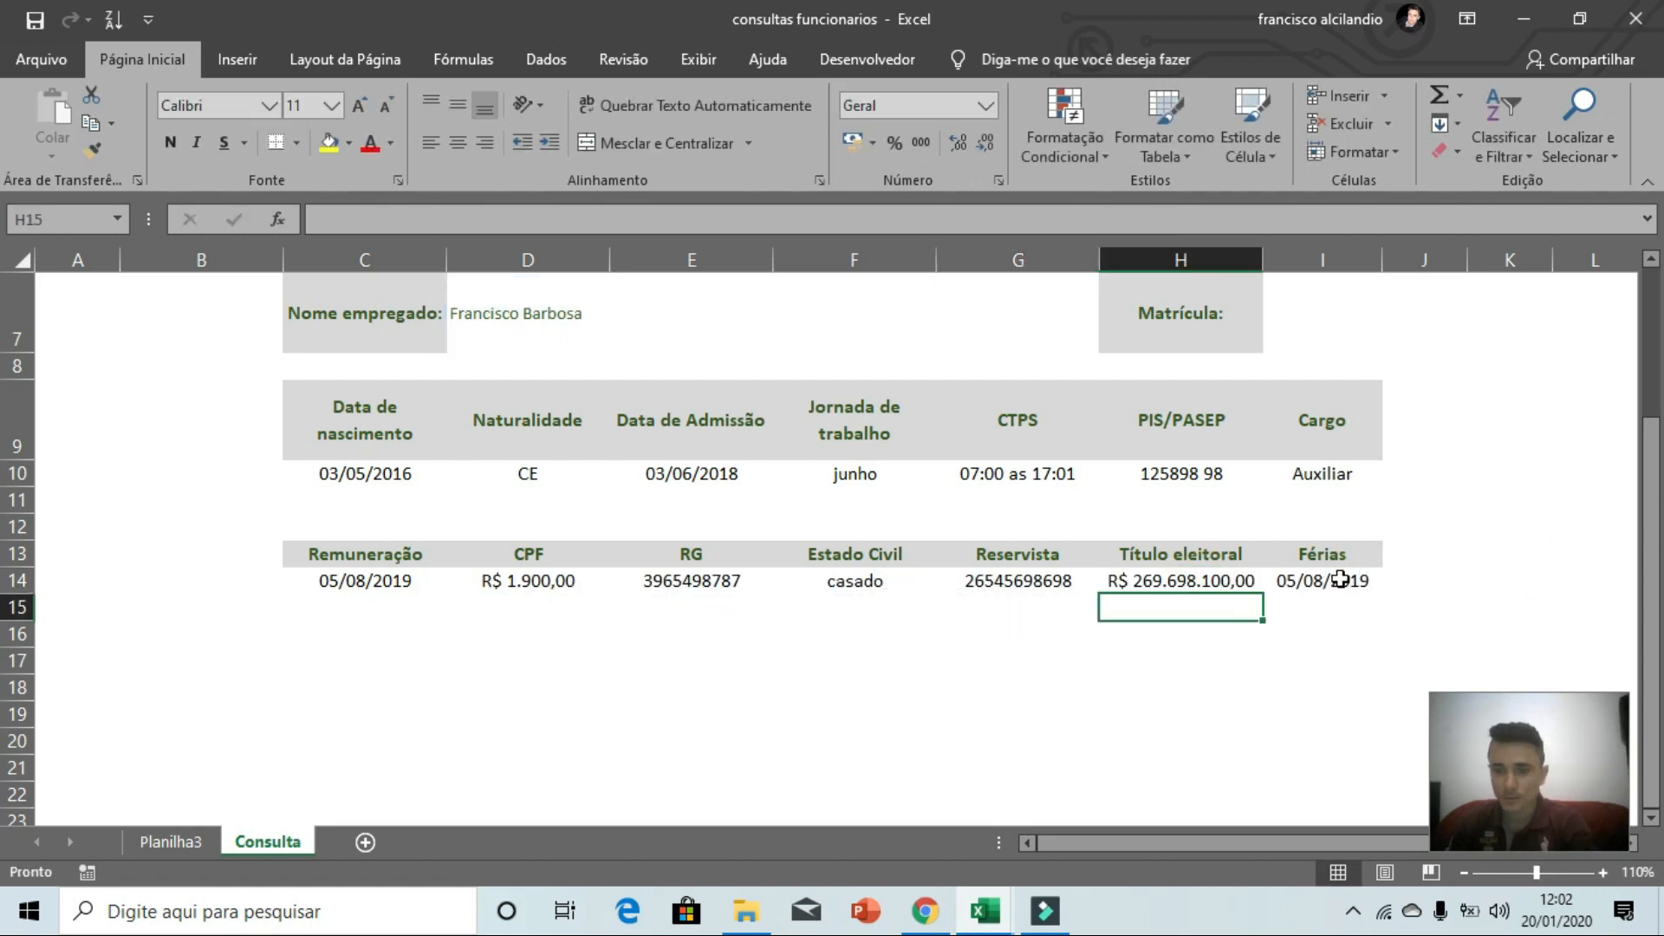
# - Set the column index of the PROCV formula in I14 under Férias to 17
pyautogui.doubleClick(1340, 579)
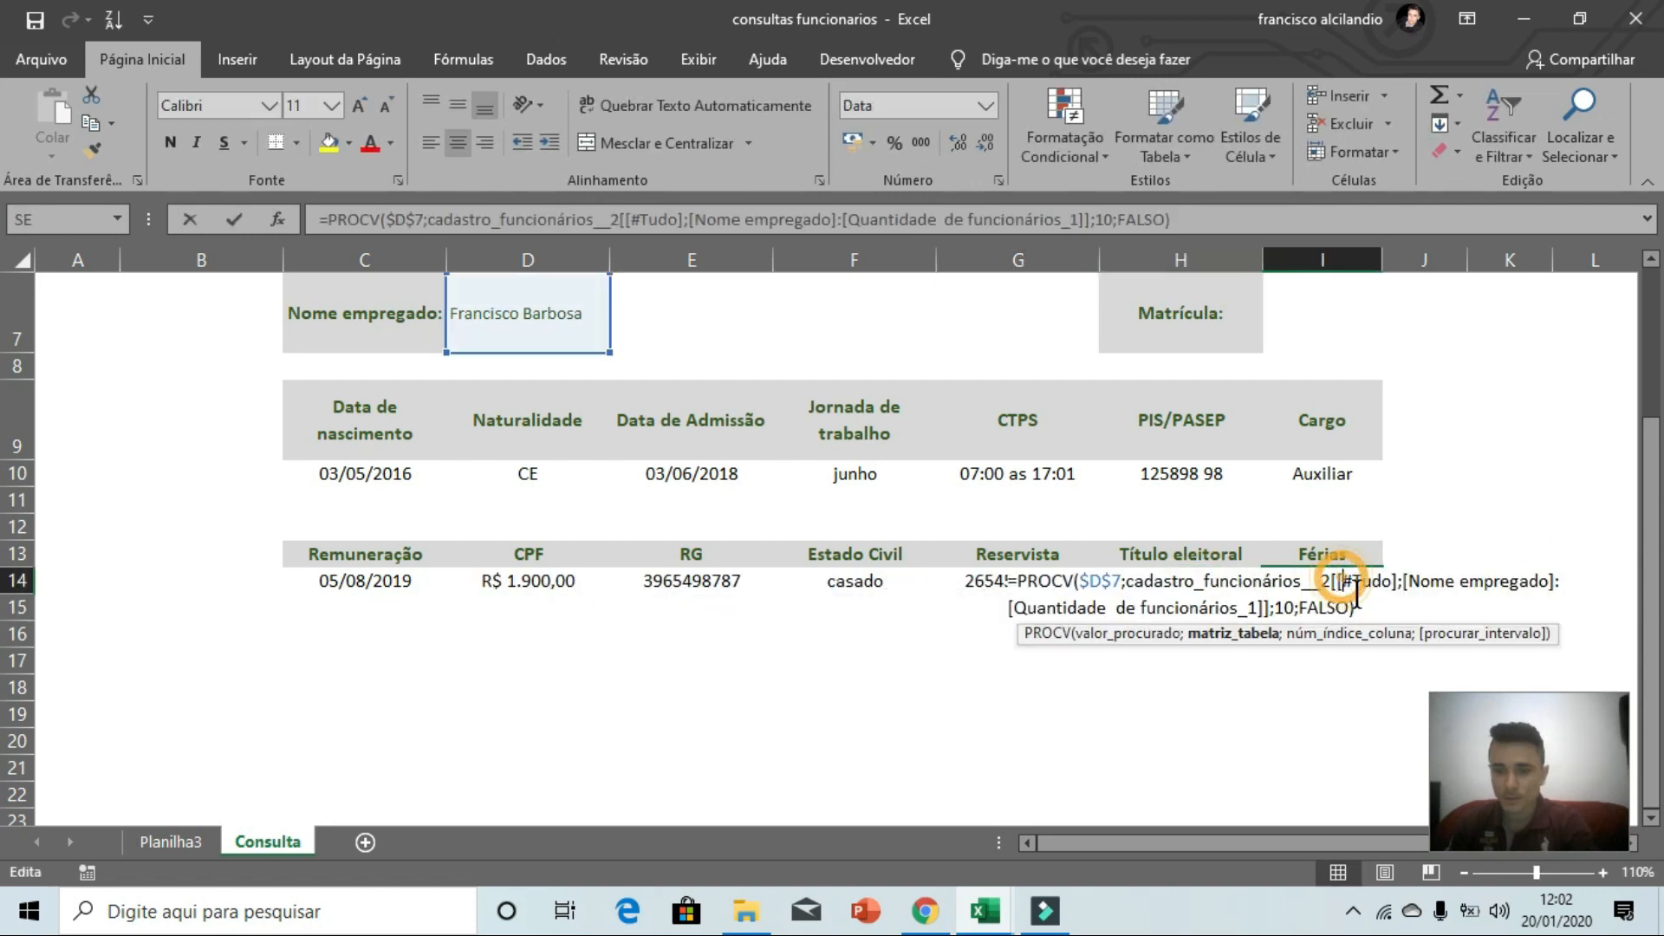
pyautogui.click(1292, 610)
pyautogui.press('BackSpace')
pyautogui.write('7')
pyautogui.press('Return')
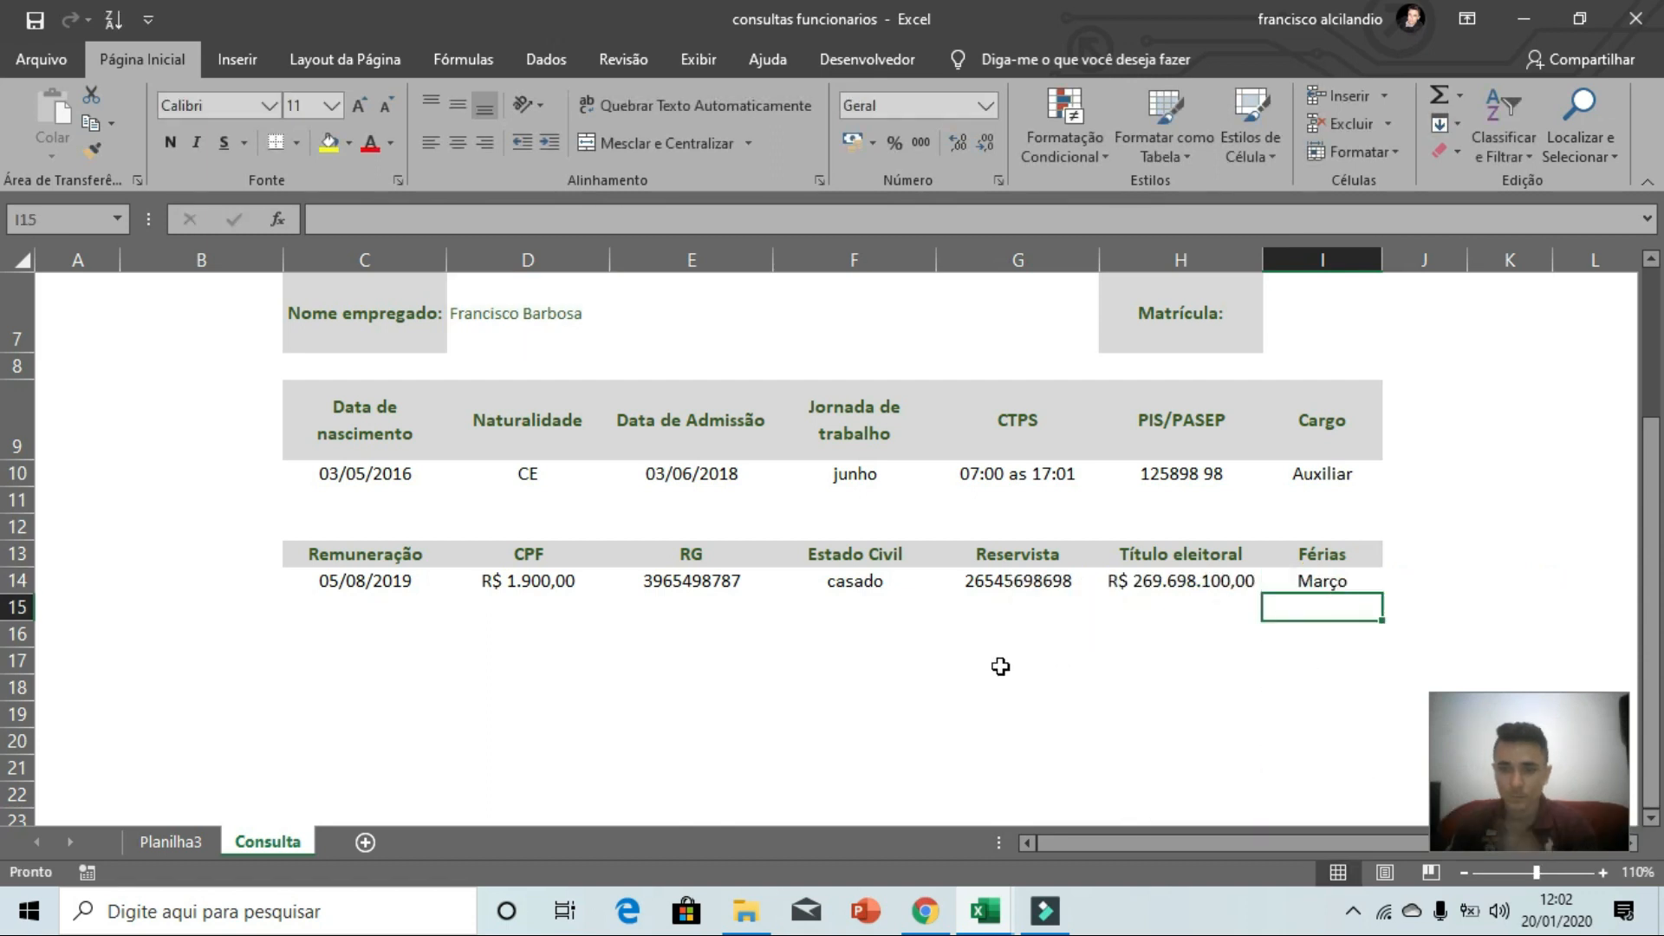
pyautogui.click(1001, 666)
# - Test the lookups by choosing the fifth, the second and finally the first employee in the Nome empregado list in D7
pyautogui.scroll(1, 765, 346)
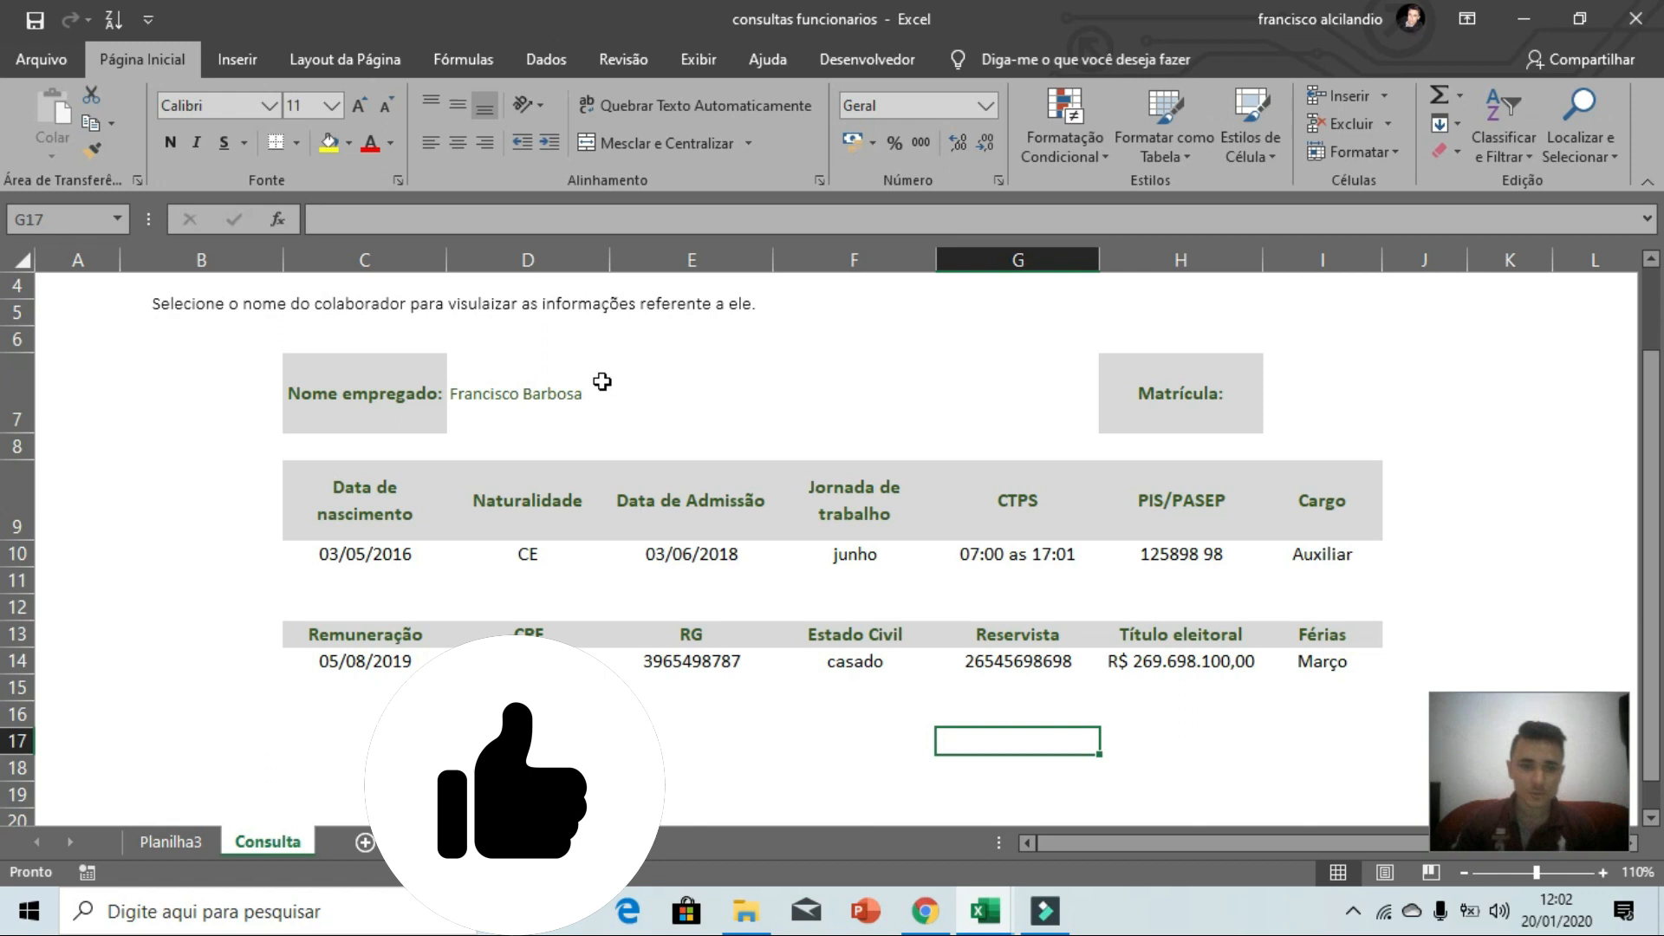
pyautogui.click(483, 398)
pyautogui.click(621, 421)
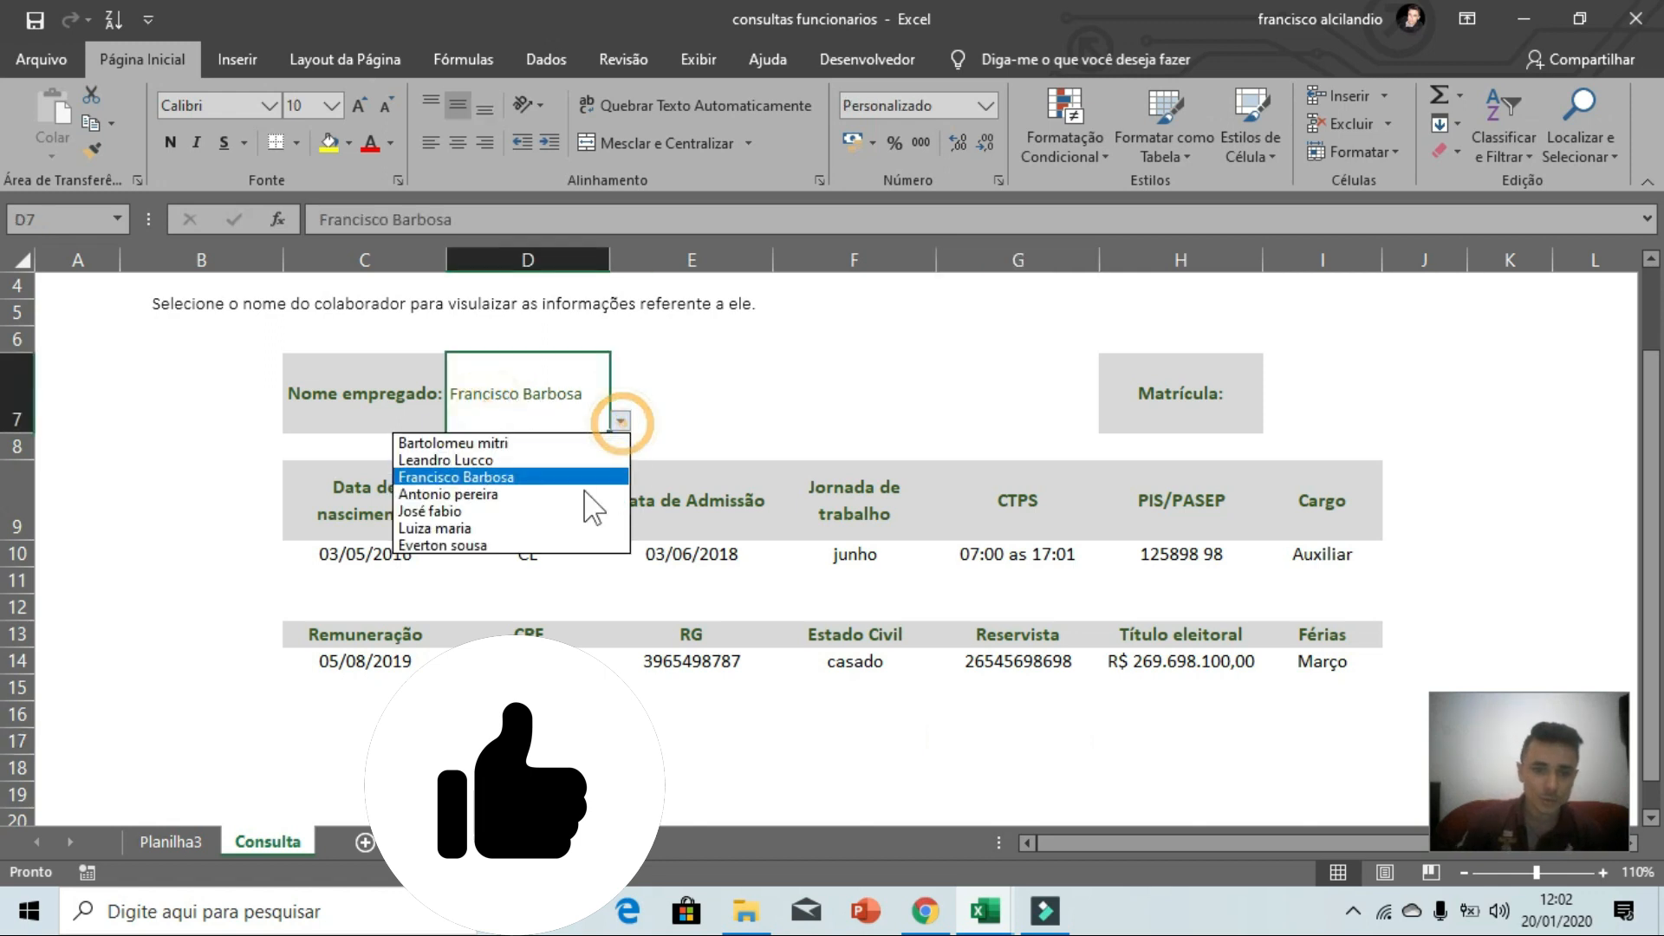
pyautogui.click(548, 509)
pyautogui.click(620, 421)
pyautogui.click(517, 460)
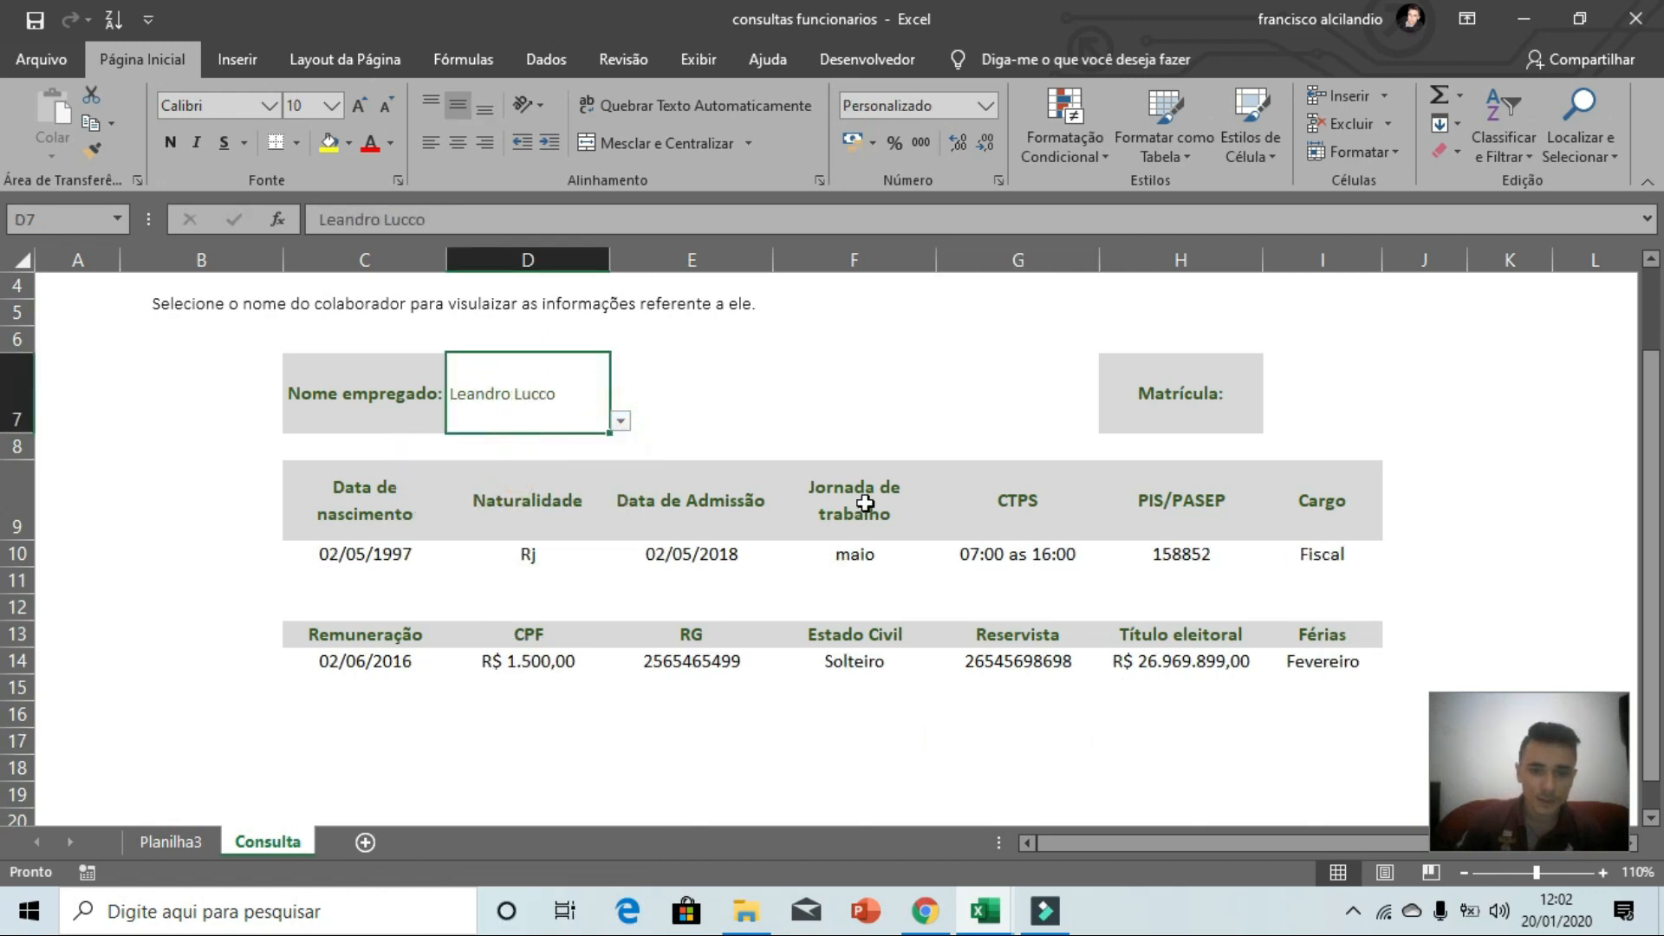
pyautogui.click(620, 421)
pyautogui.click(476, 440)
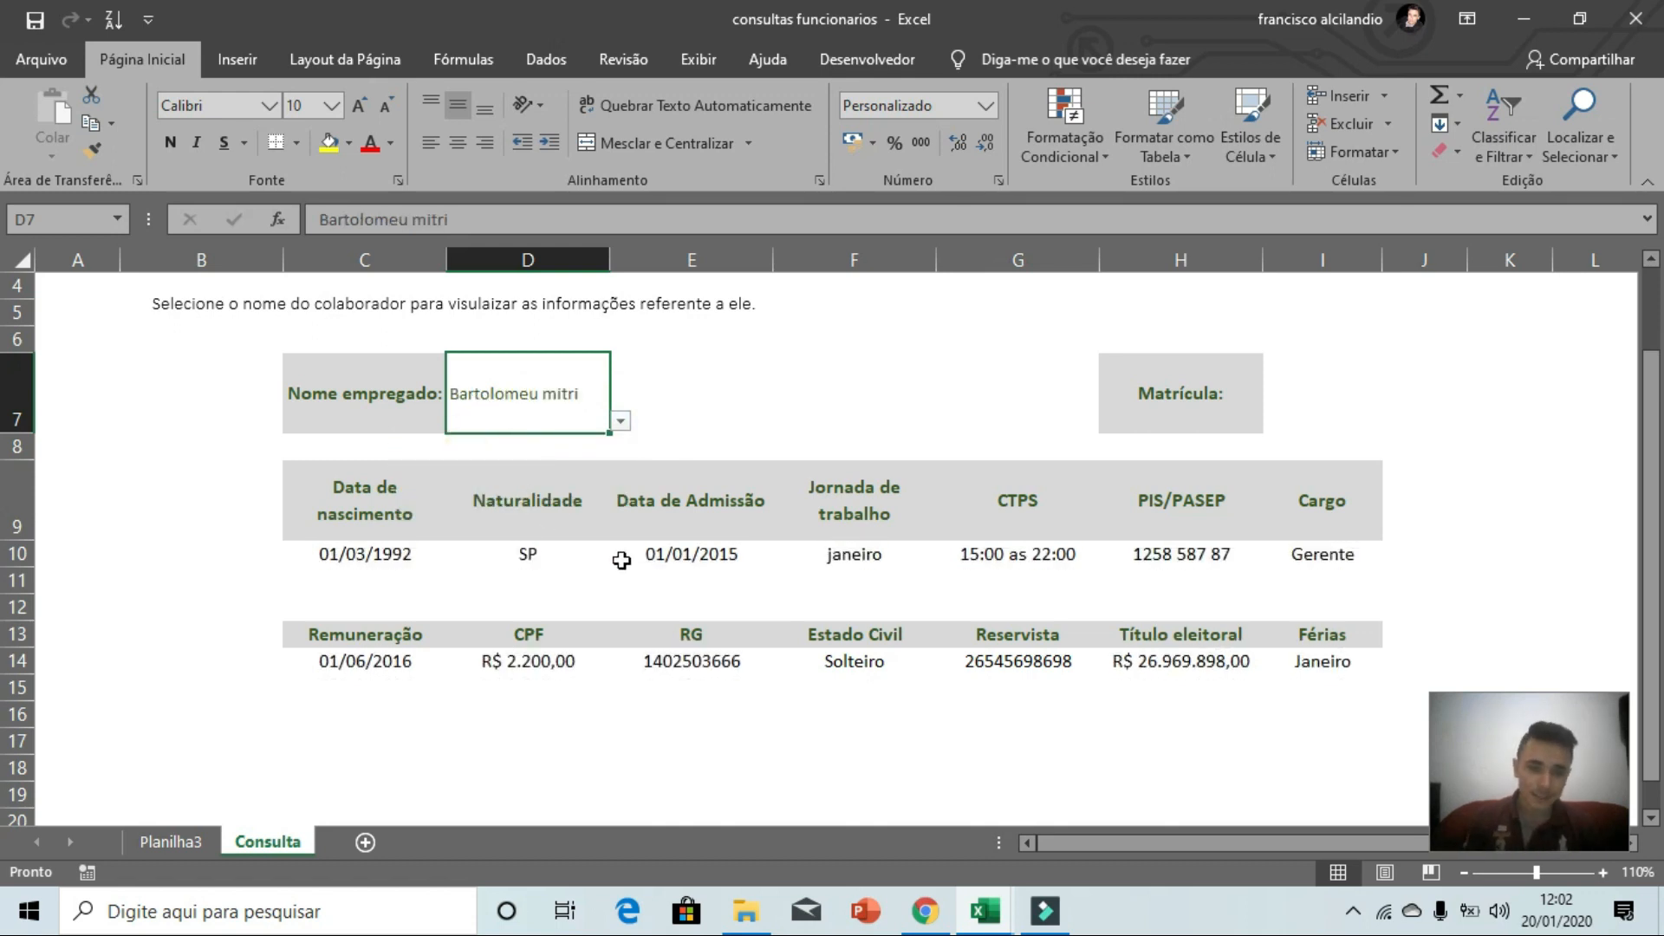
# - Switch to the cadastro de funcionários workbook and enter a new employee's name in C10 under Nome empregado
pyautogui.moveTo(980, 919)
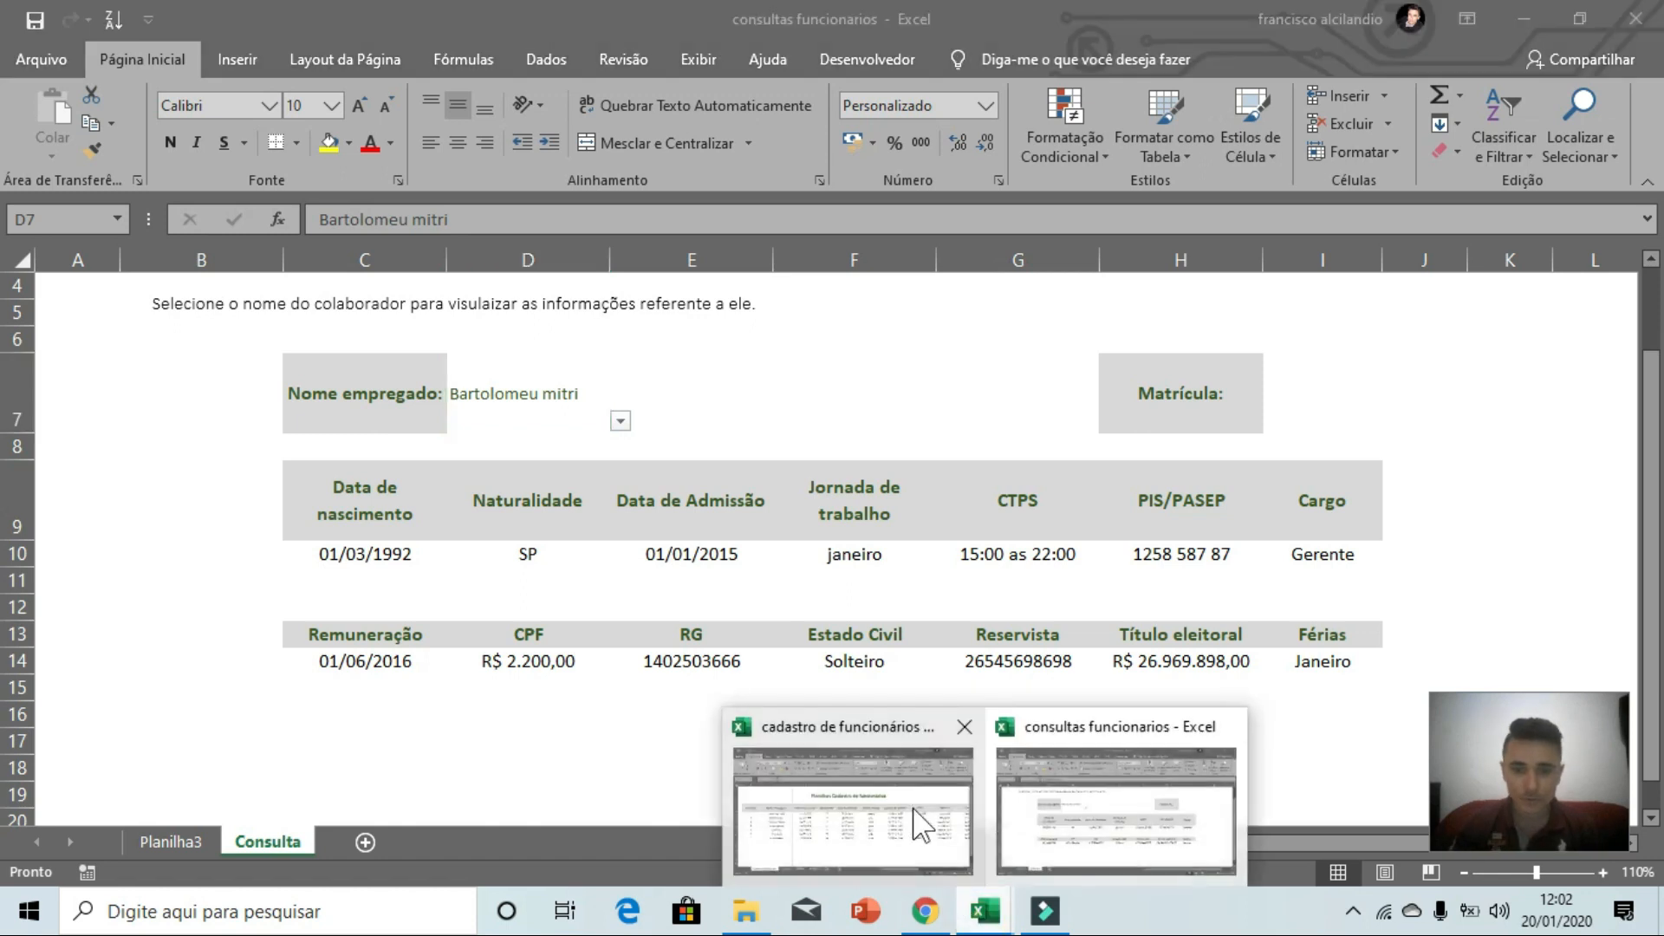
pyautogui.click(906, 821)
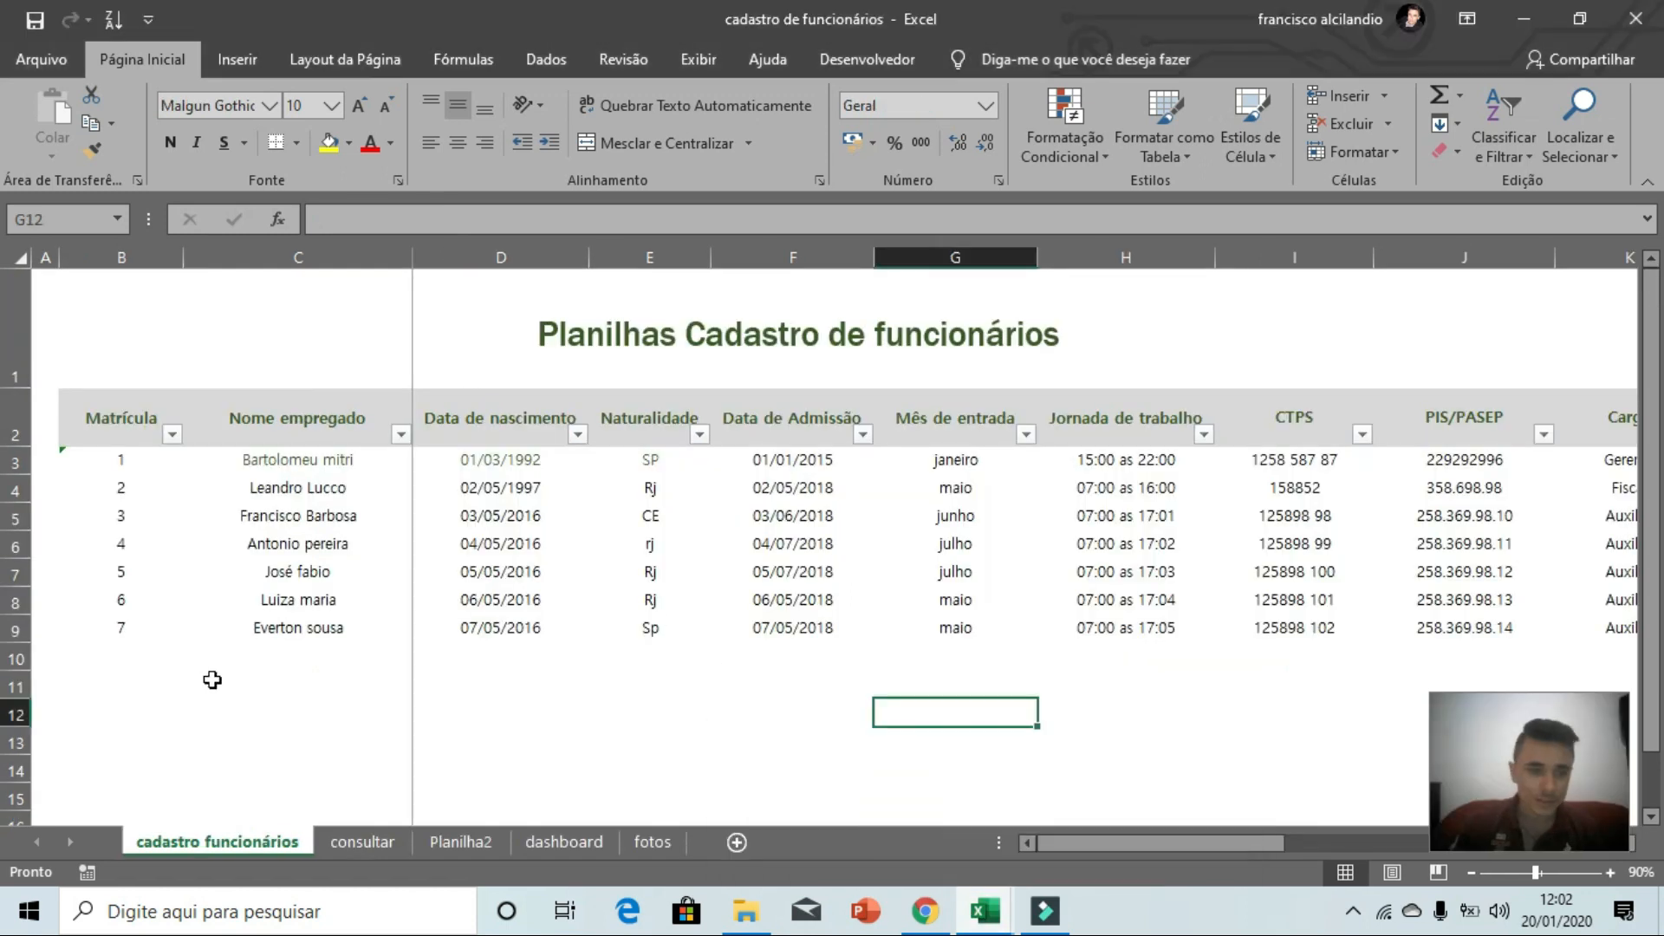
pyautogui.click(117, 656)
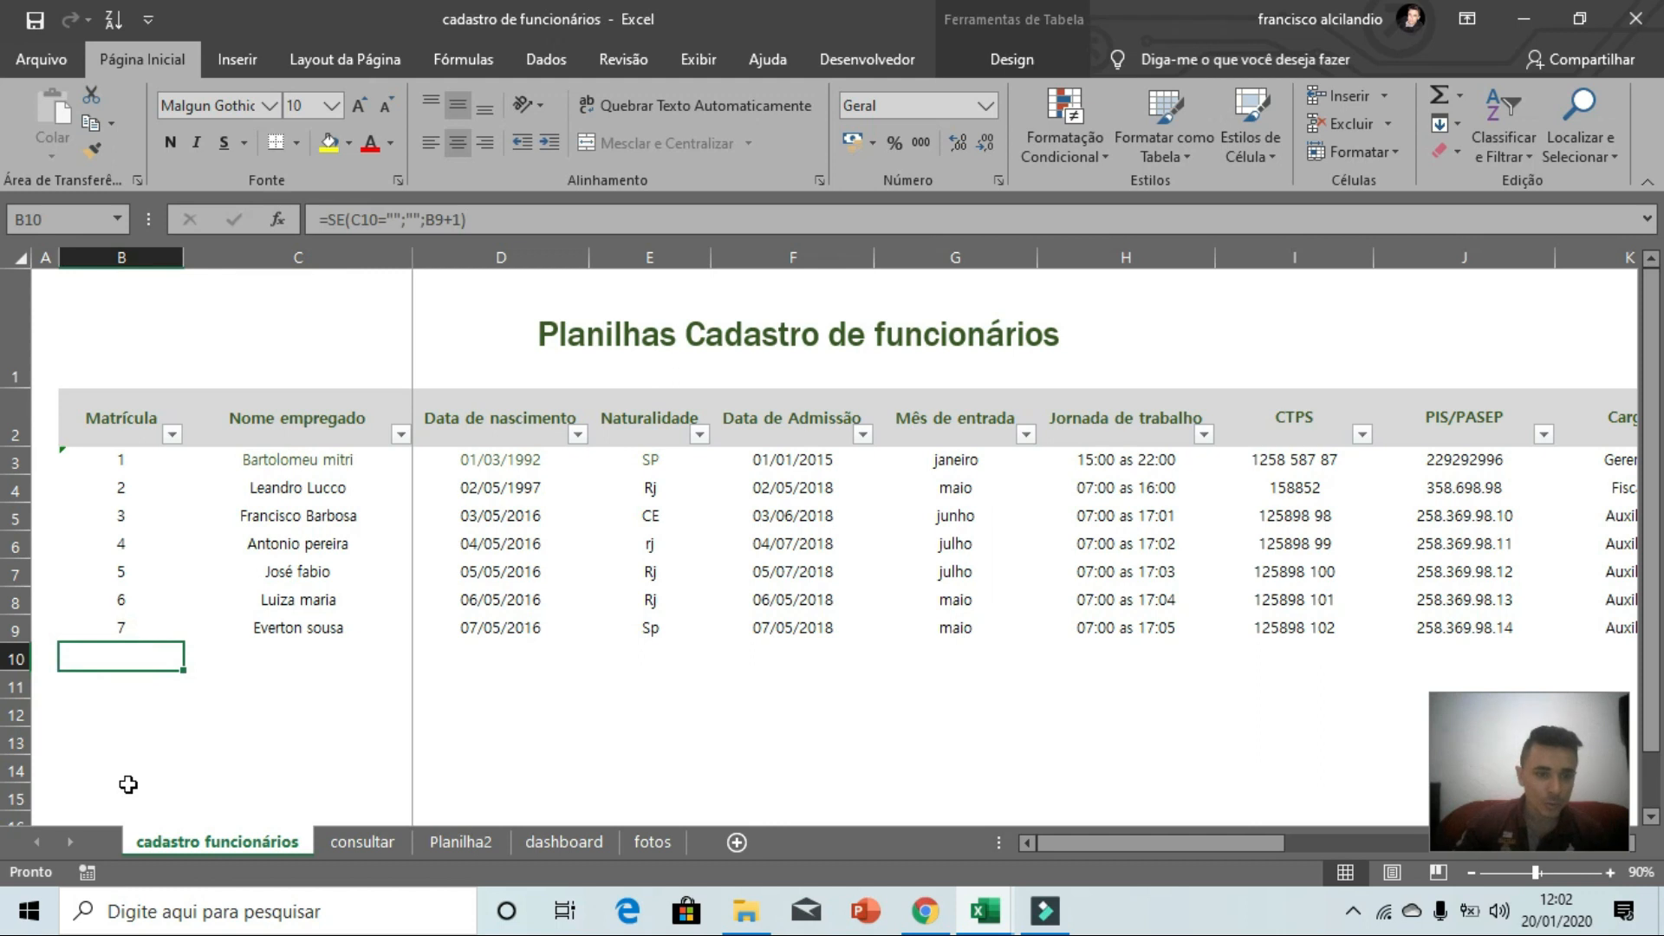
pyautogui.click(295, 654)
pyautogui.write('An')
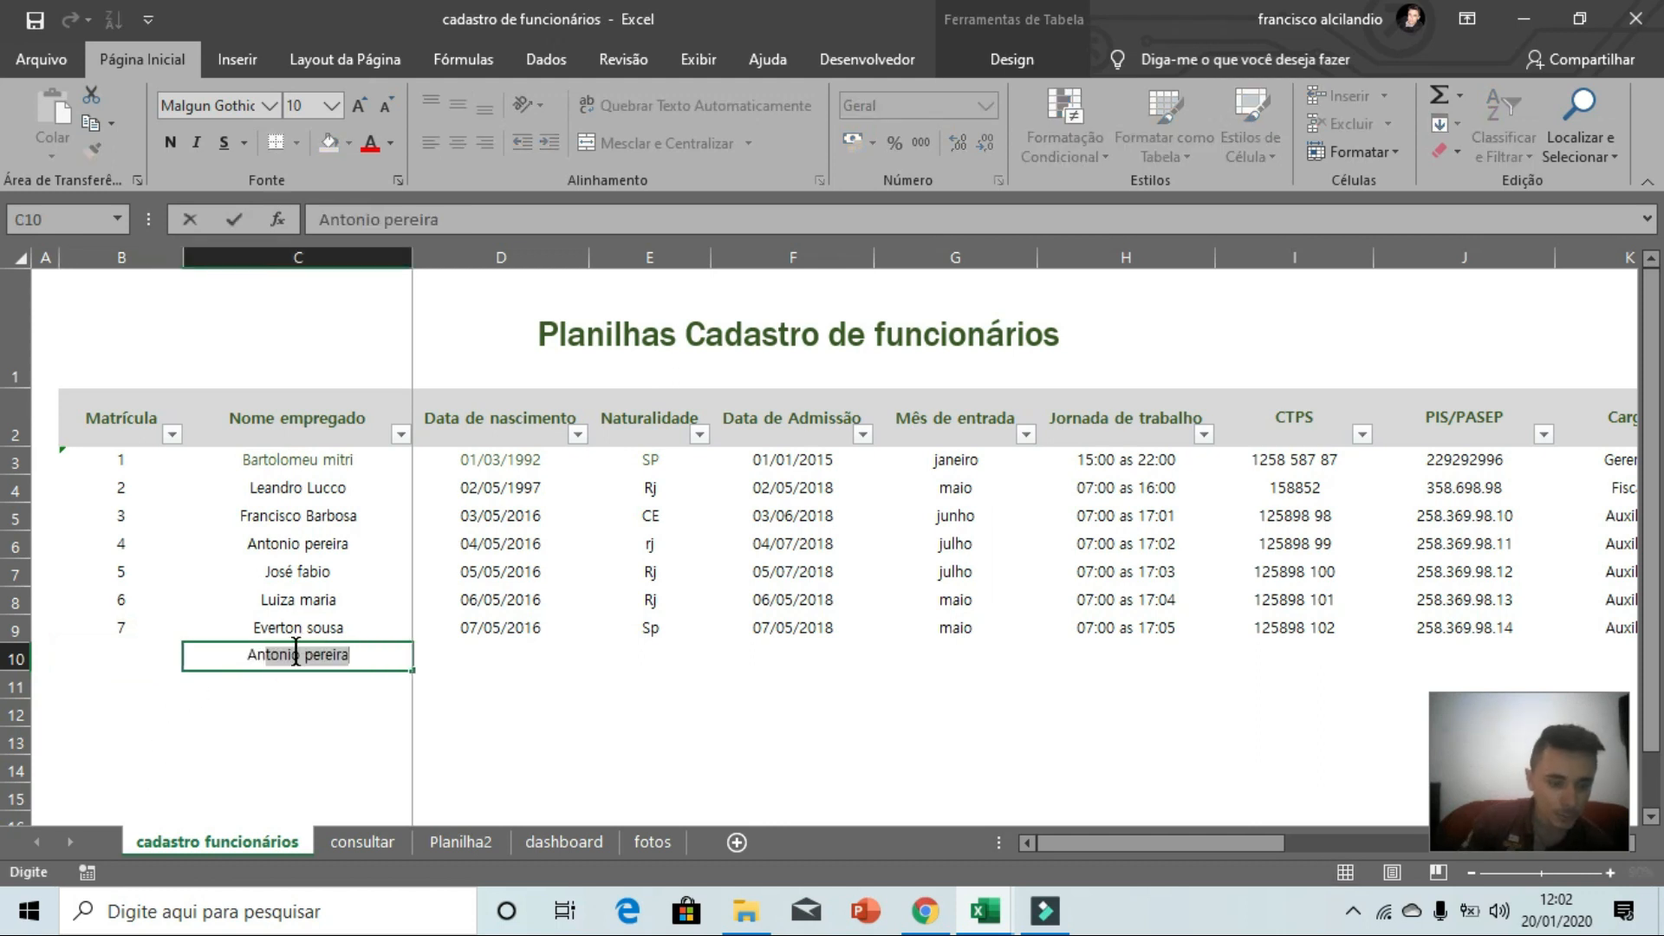
pyautogui.write('tonio barbosa')
pyautogui.click(473, 667)
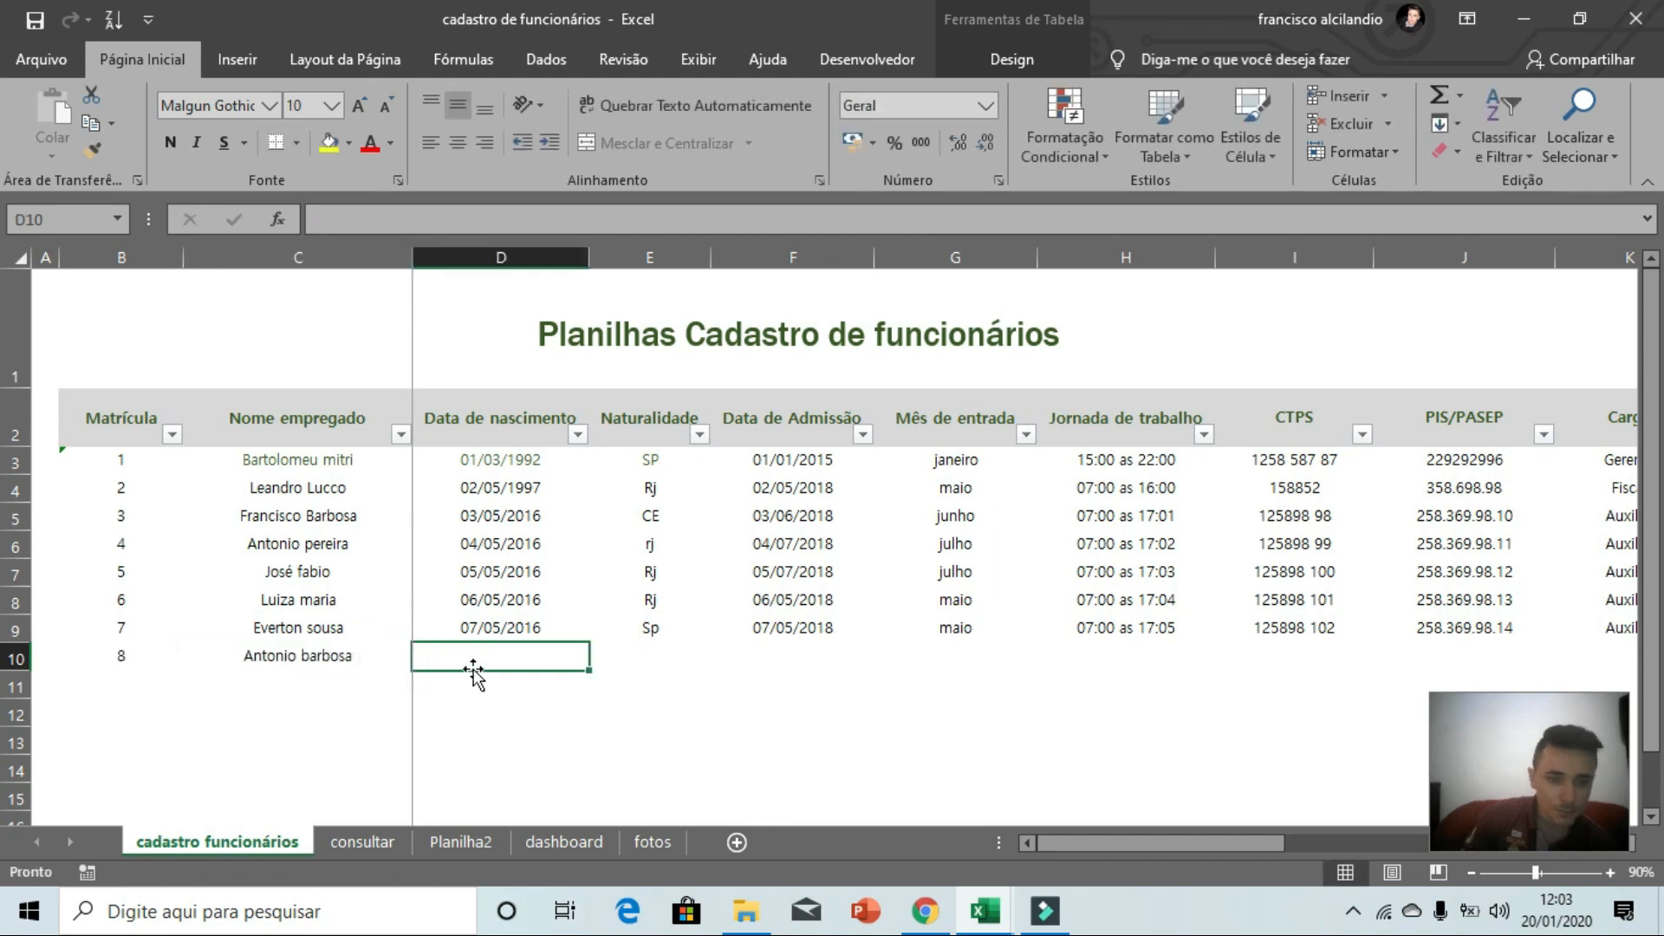
# - Fill the row 9 details from Data de nascimento through Título eleitoral down into row 10 for the new employee
pyautogui.moveTo(520, 629); pyautogui.dragTo(904, 669)
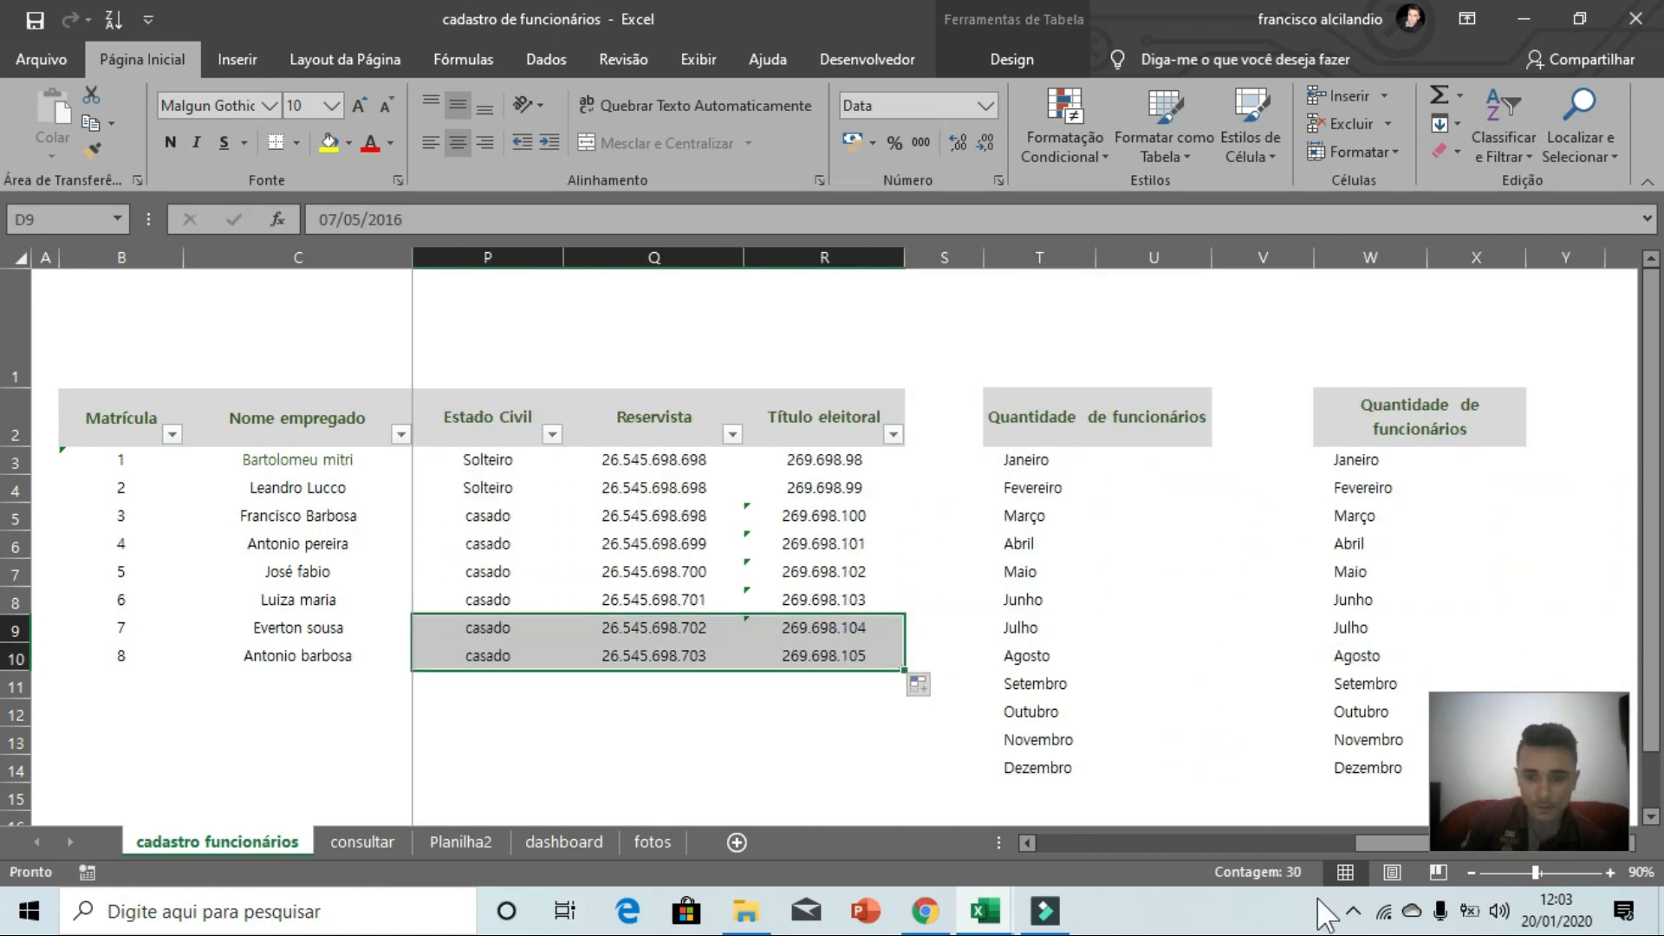
pyautogui.moveTo(1357, 835); pyautogui.dragTo(898, 845)
pyautogui.click(605, 744)
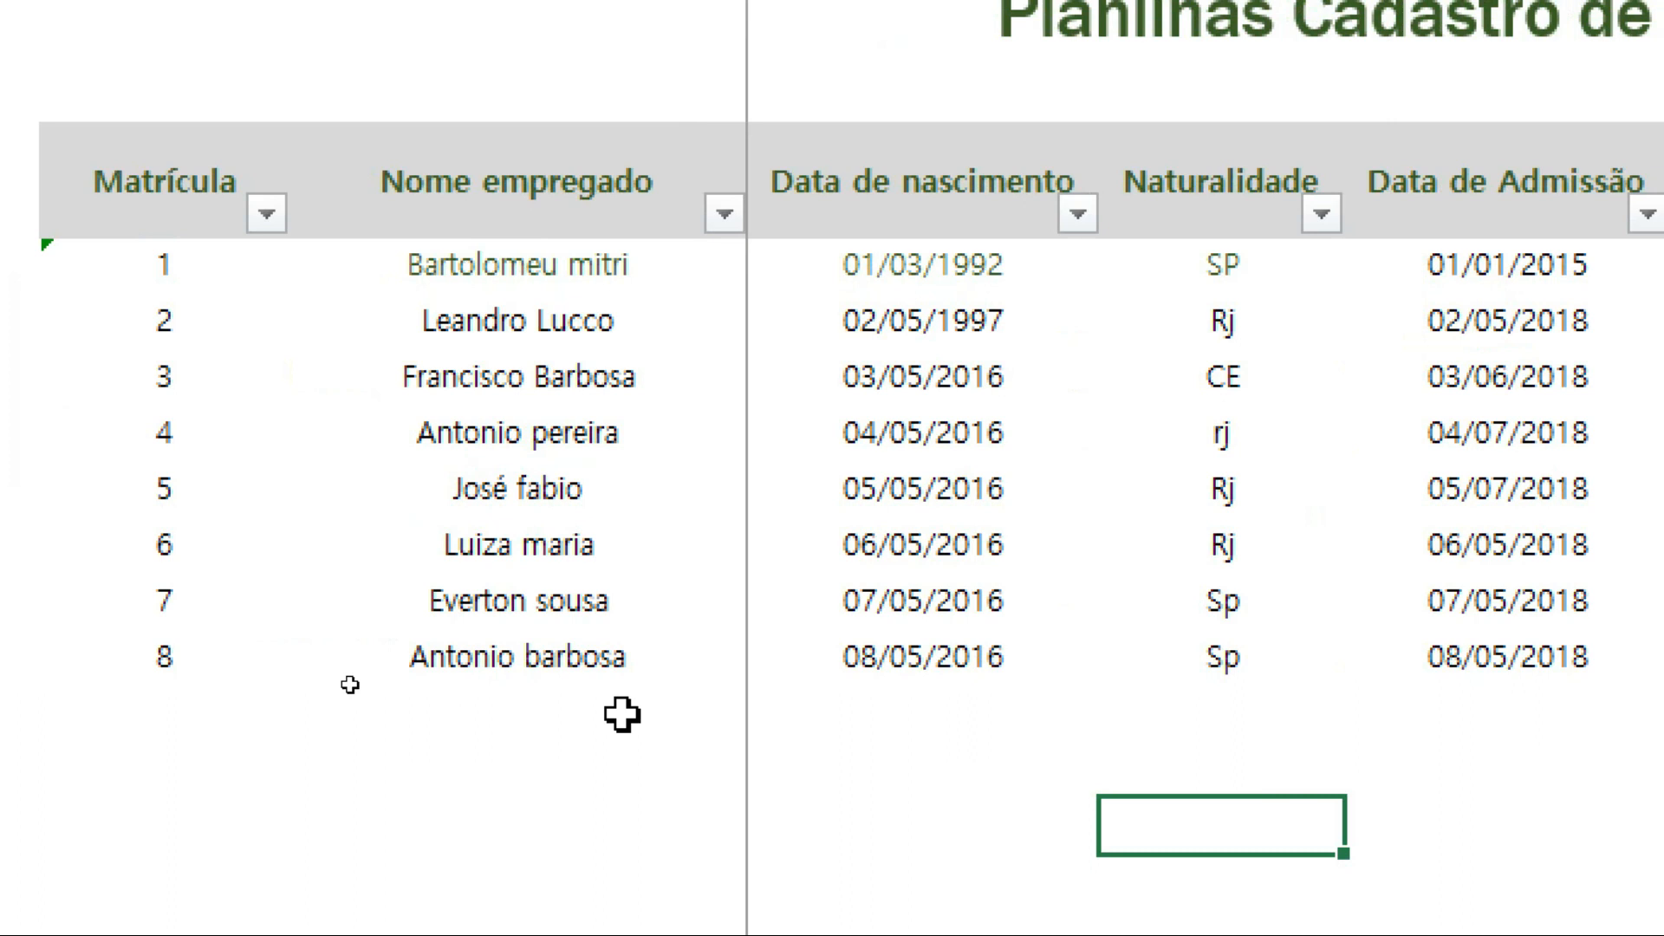
pyautogui.click(939, 677)
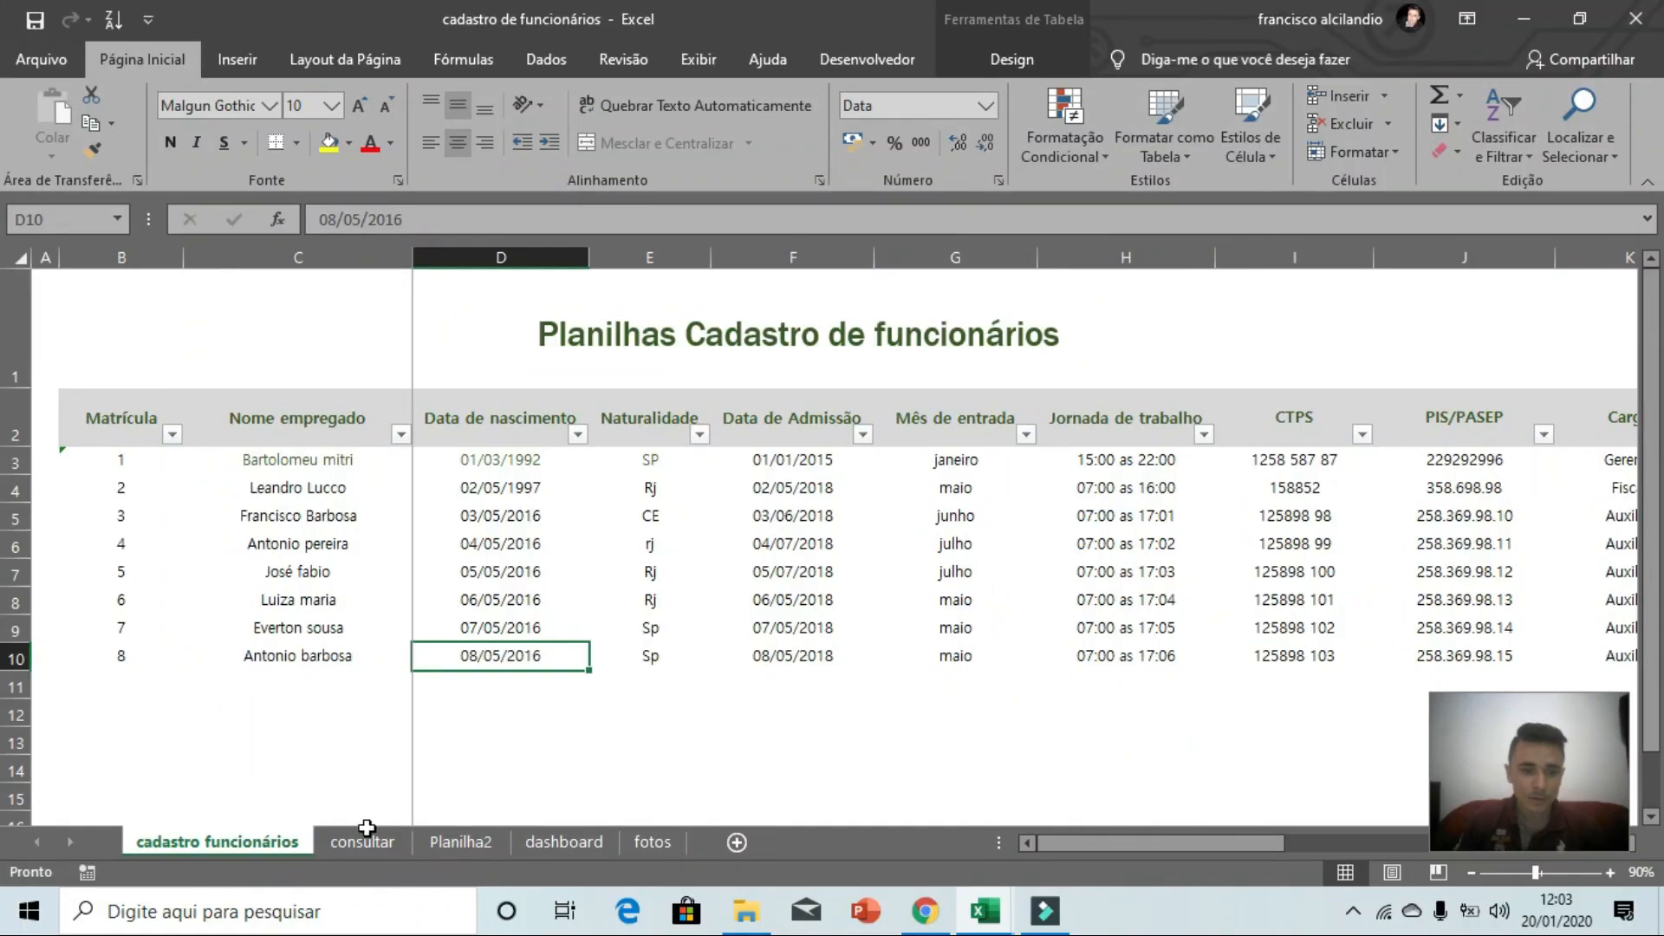
# - Return to the consultas funcionarios workbook and check the Nome empregado list in D7 for the new employee
pyautogui.click(985, 910)
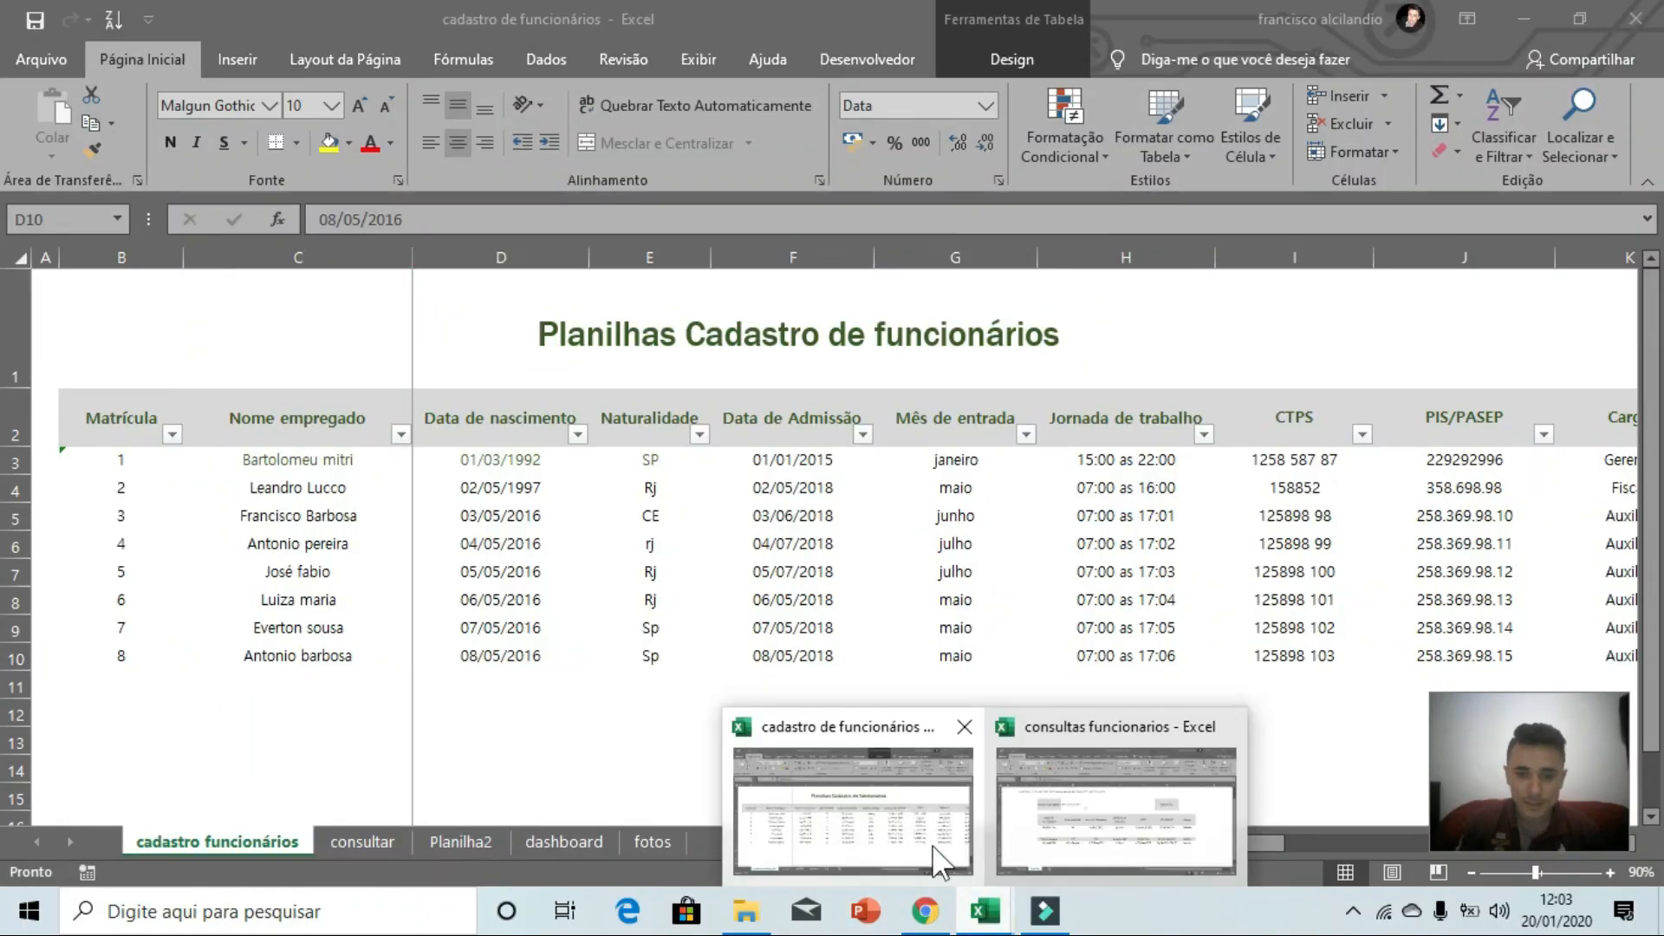
pyautogui.click(1086, 846)
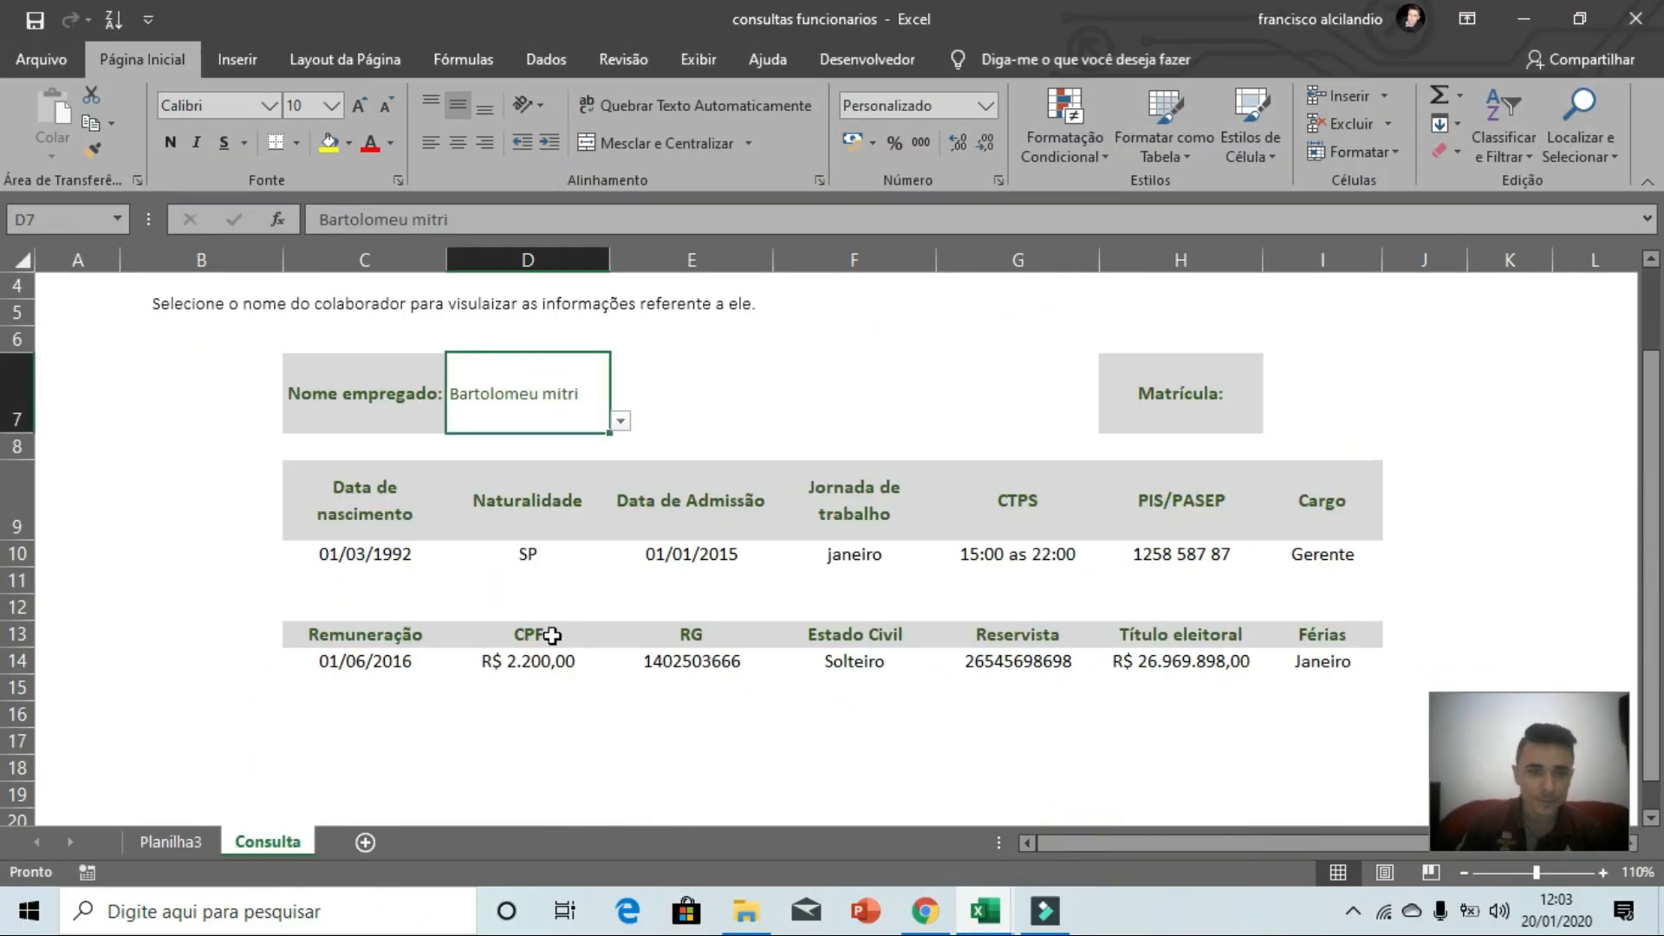
pyautogui.click(622, 421)
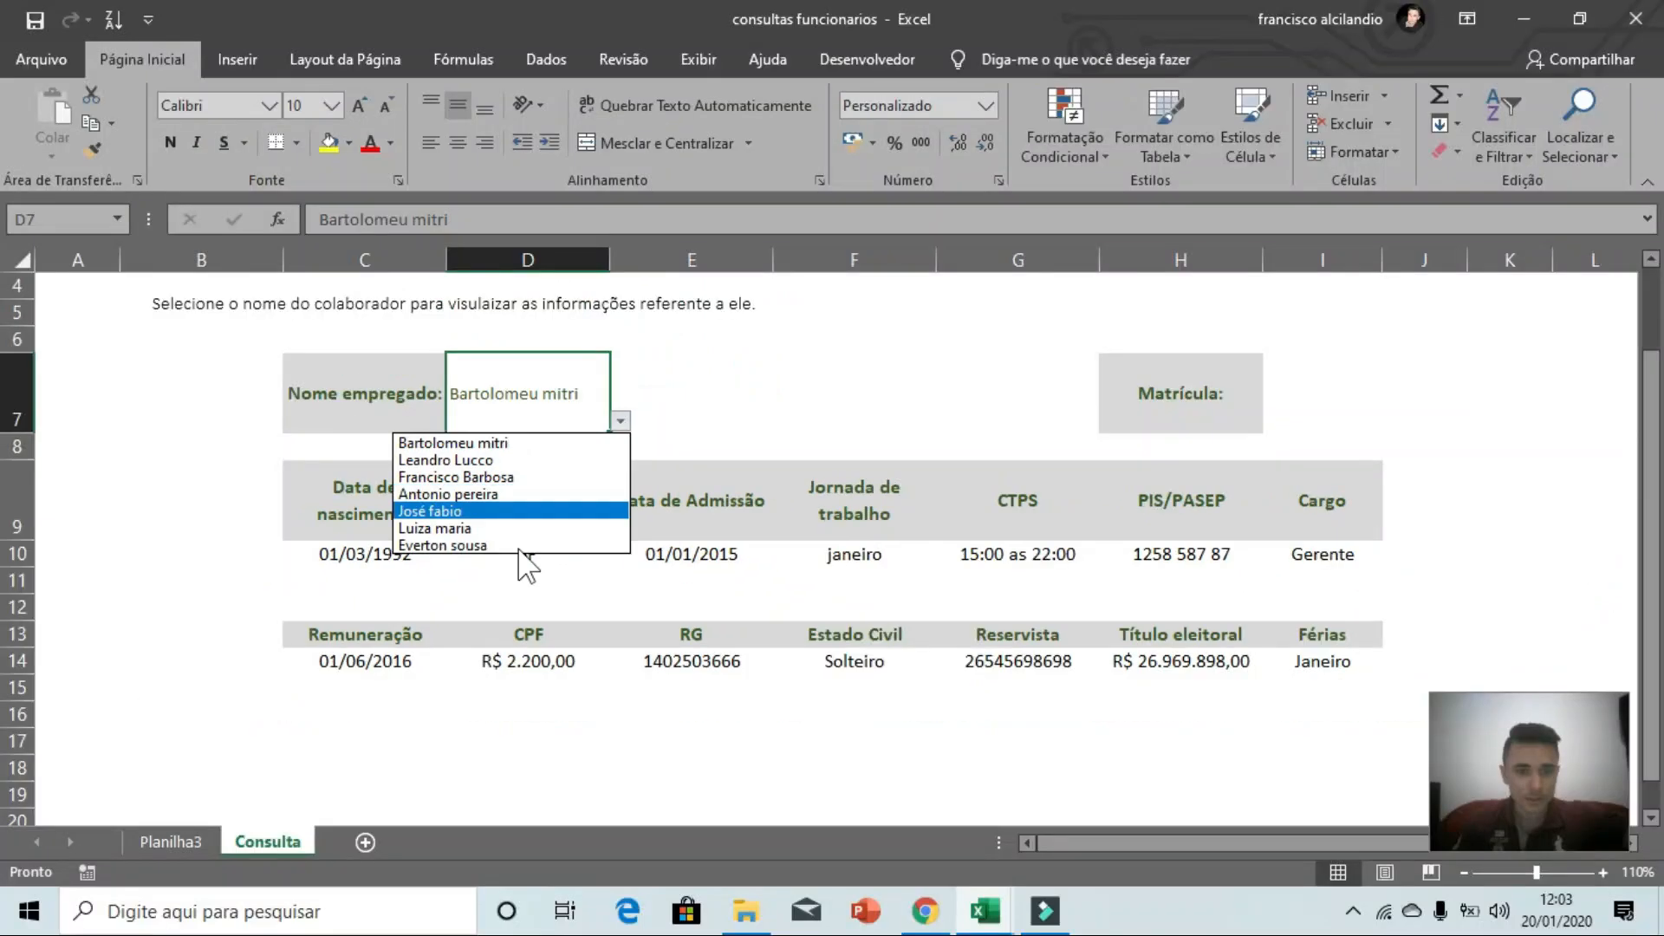
pyautogui.click(157, 828)
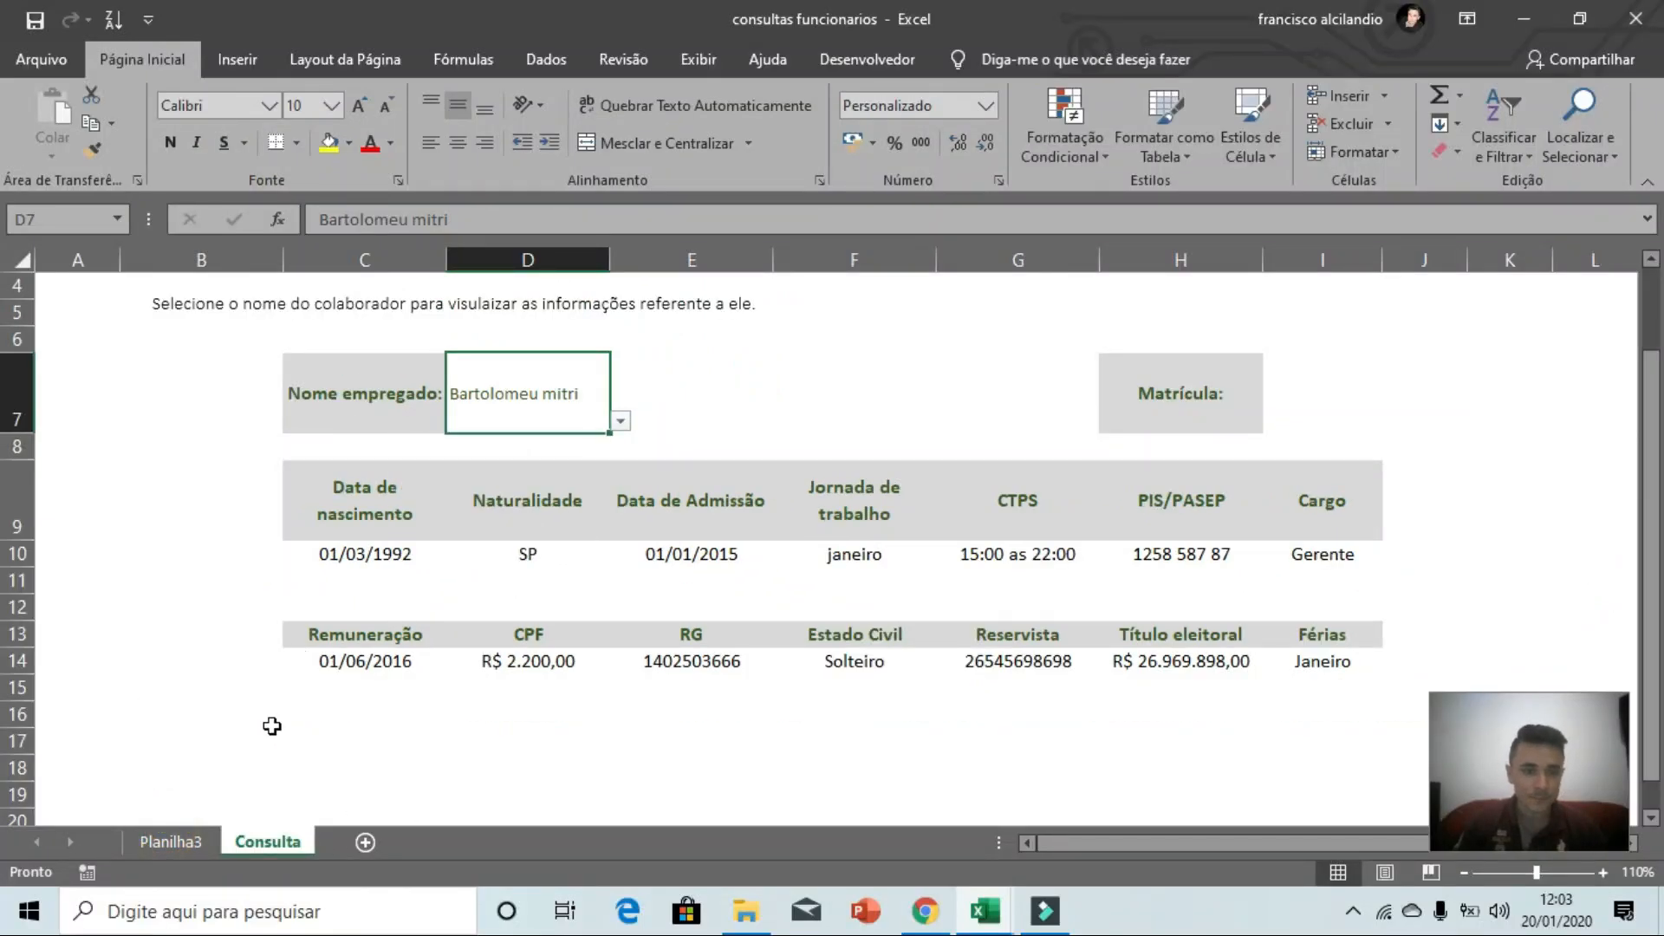
# - Try to refresh the linked employee table on Planilha3 from its source workbook
pyautogui.click(196, 831)
pyautogui.click(685, 431)
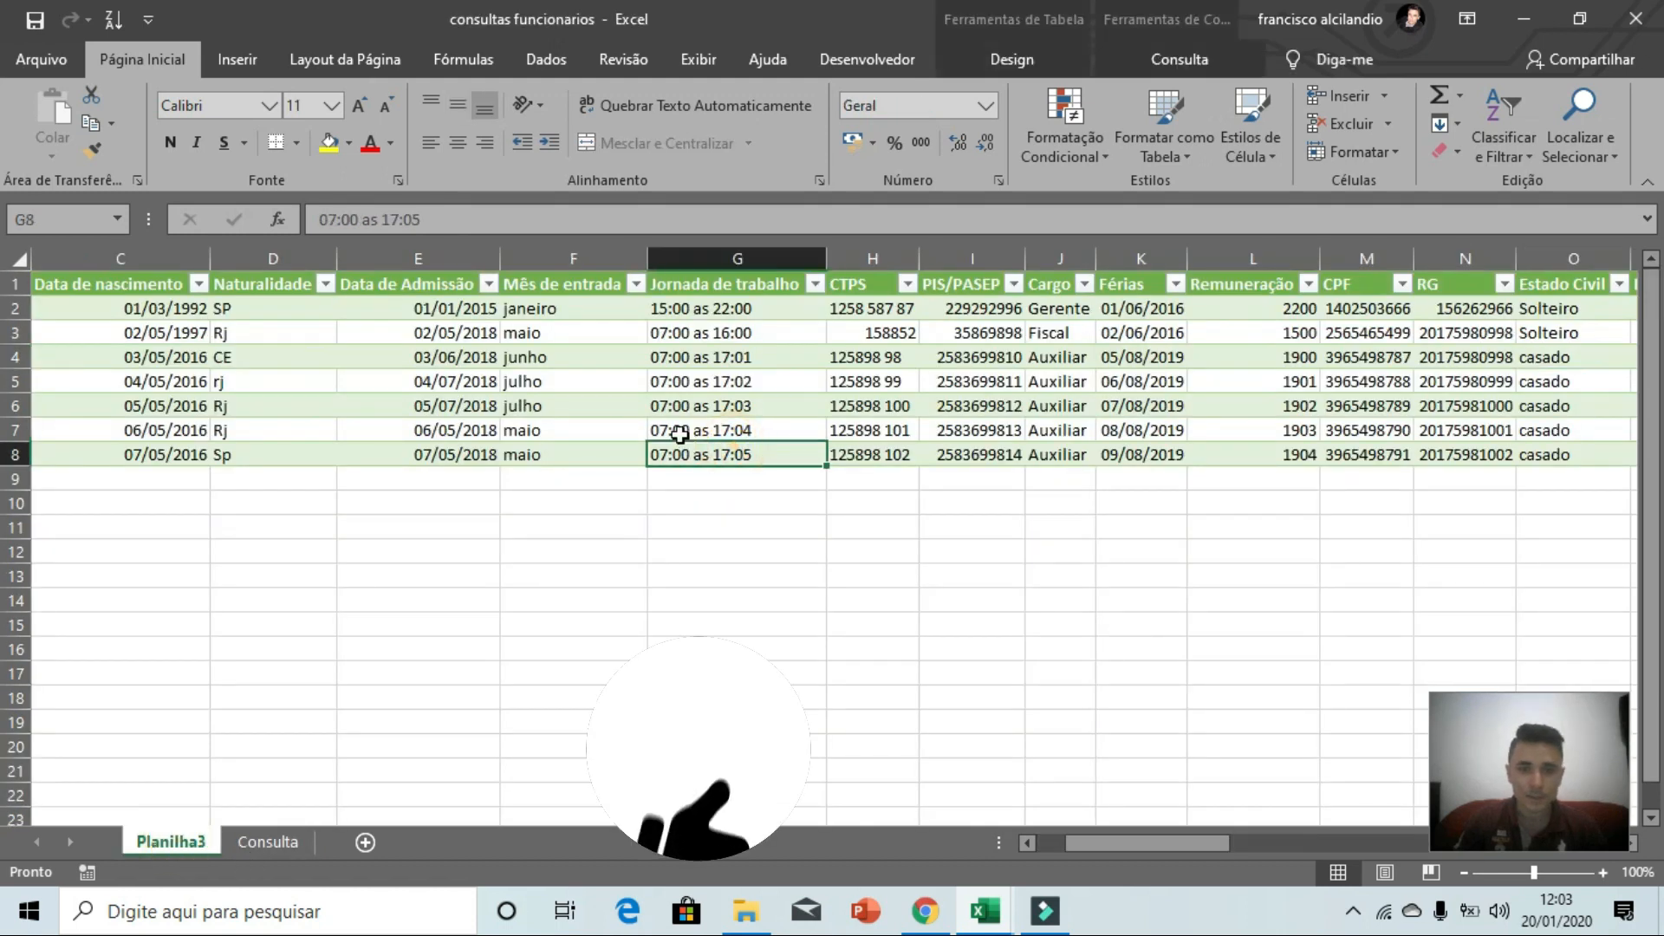
pyautogui.click(634, 385)
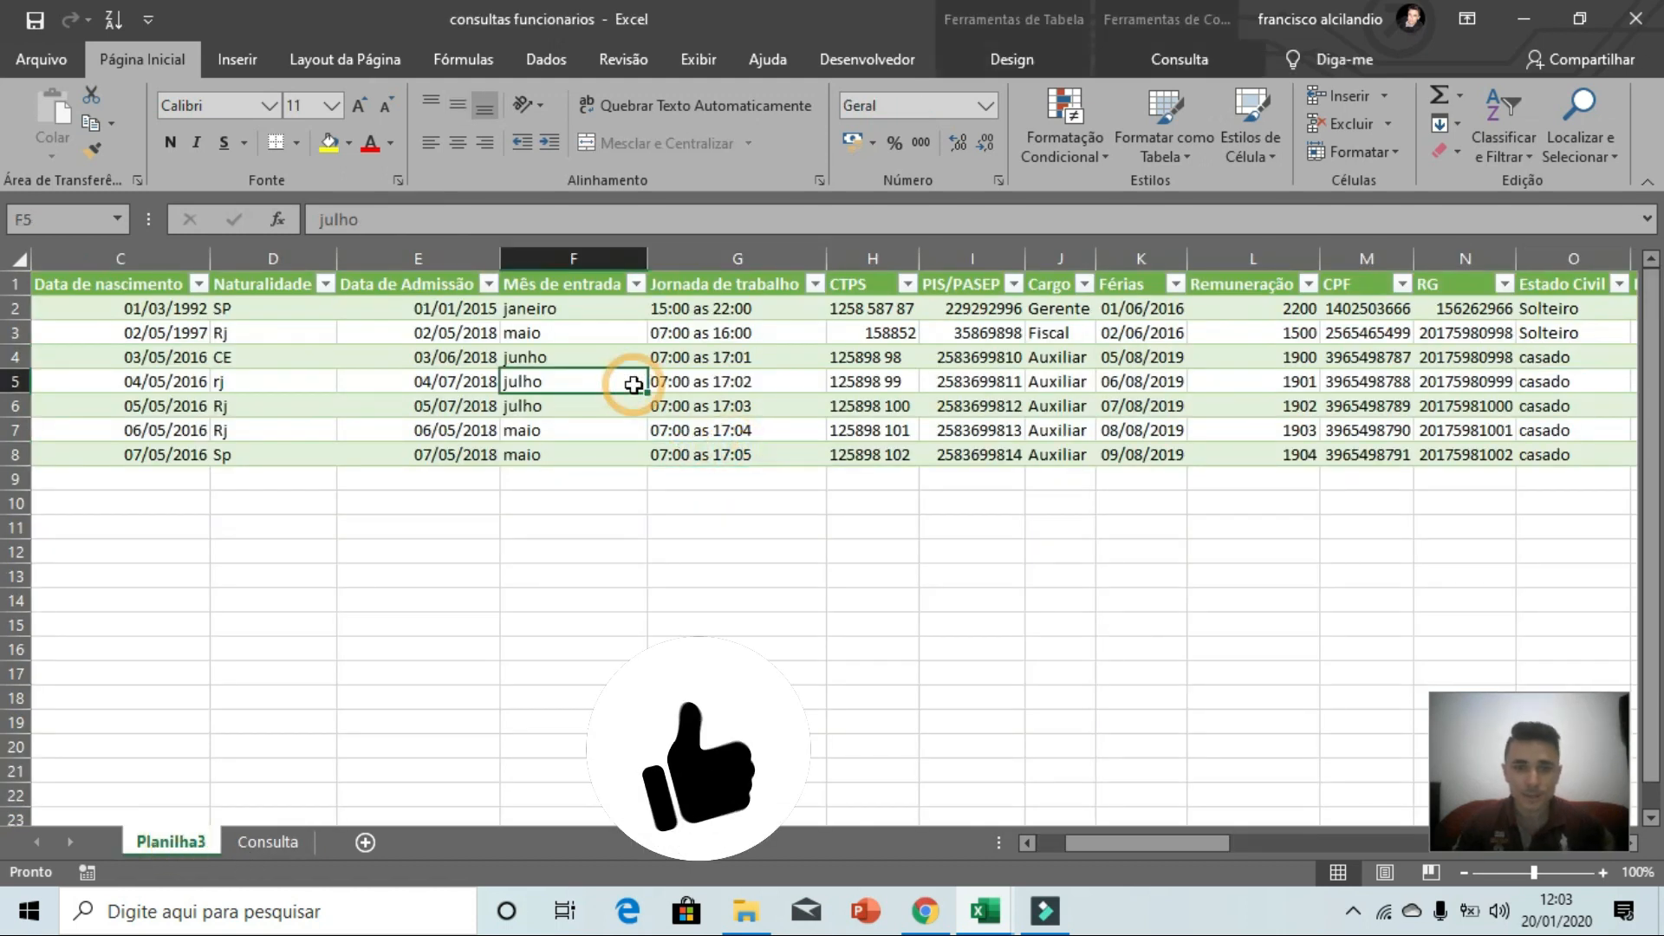
pyautogui.click(1028, 62)
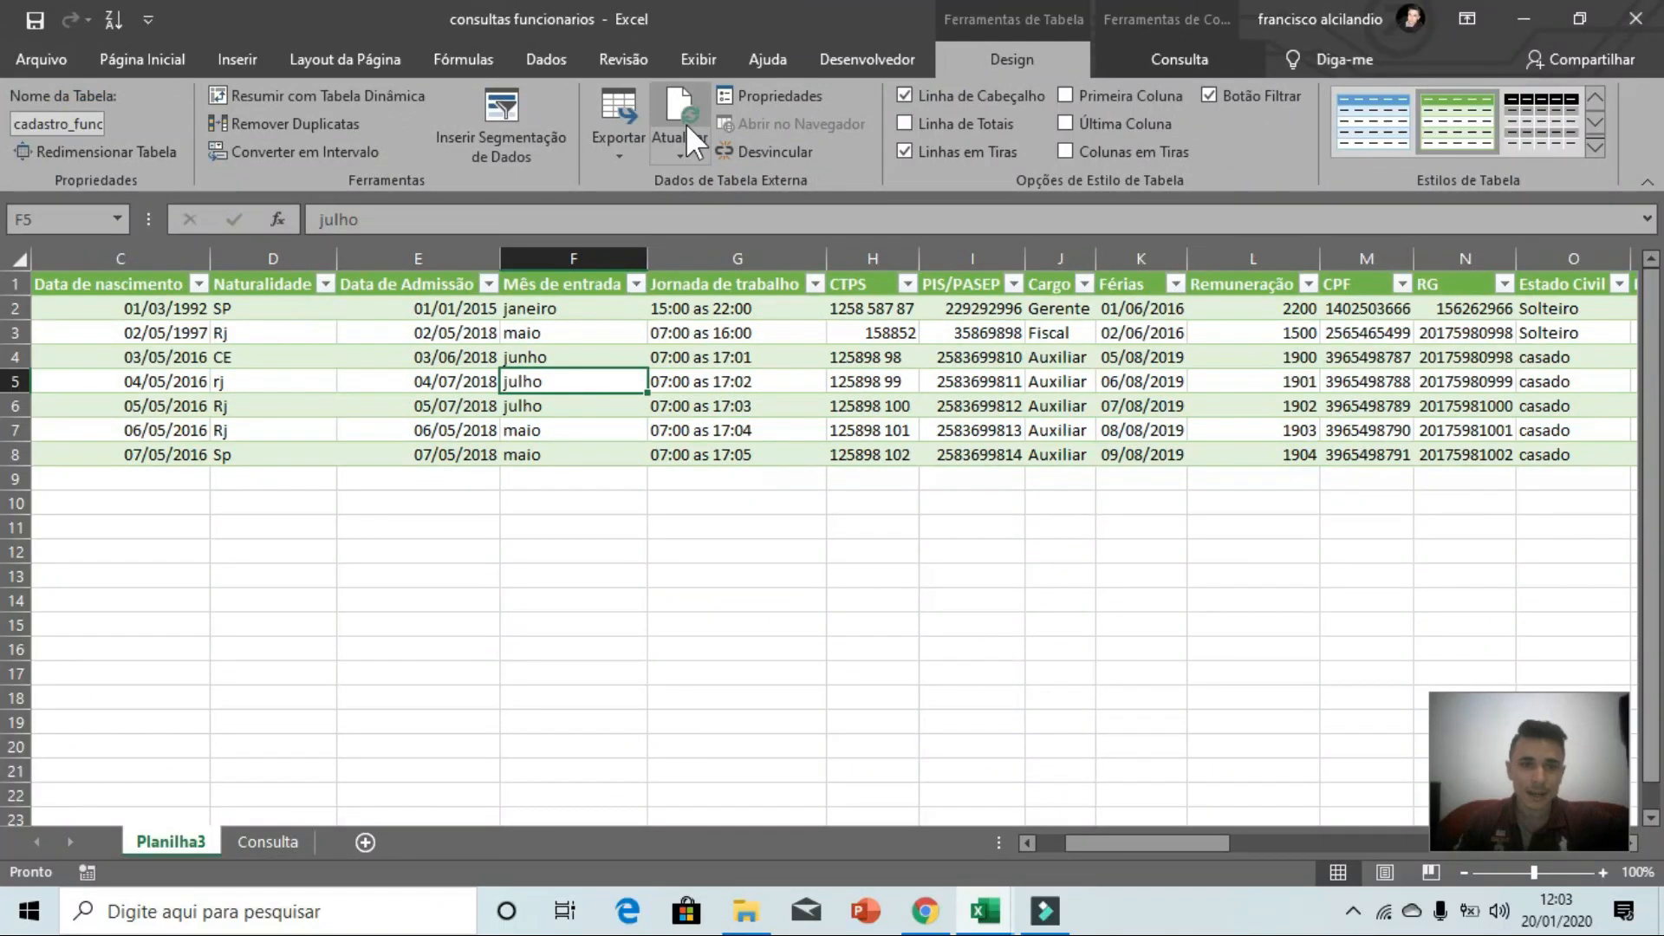
pyautogui.click(684, 123)
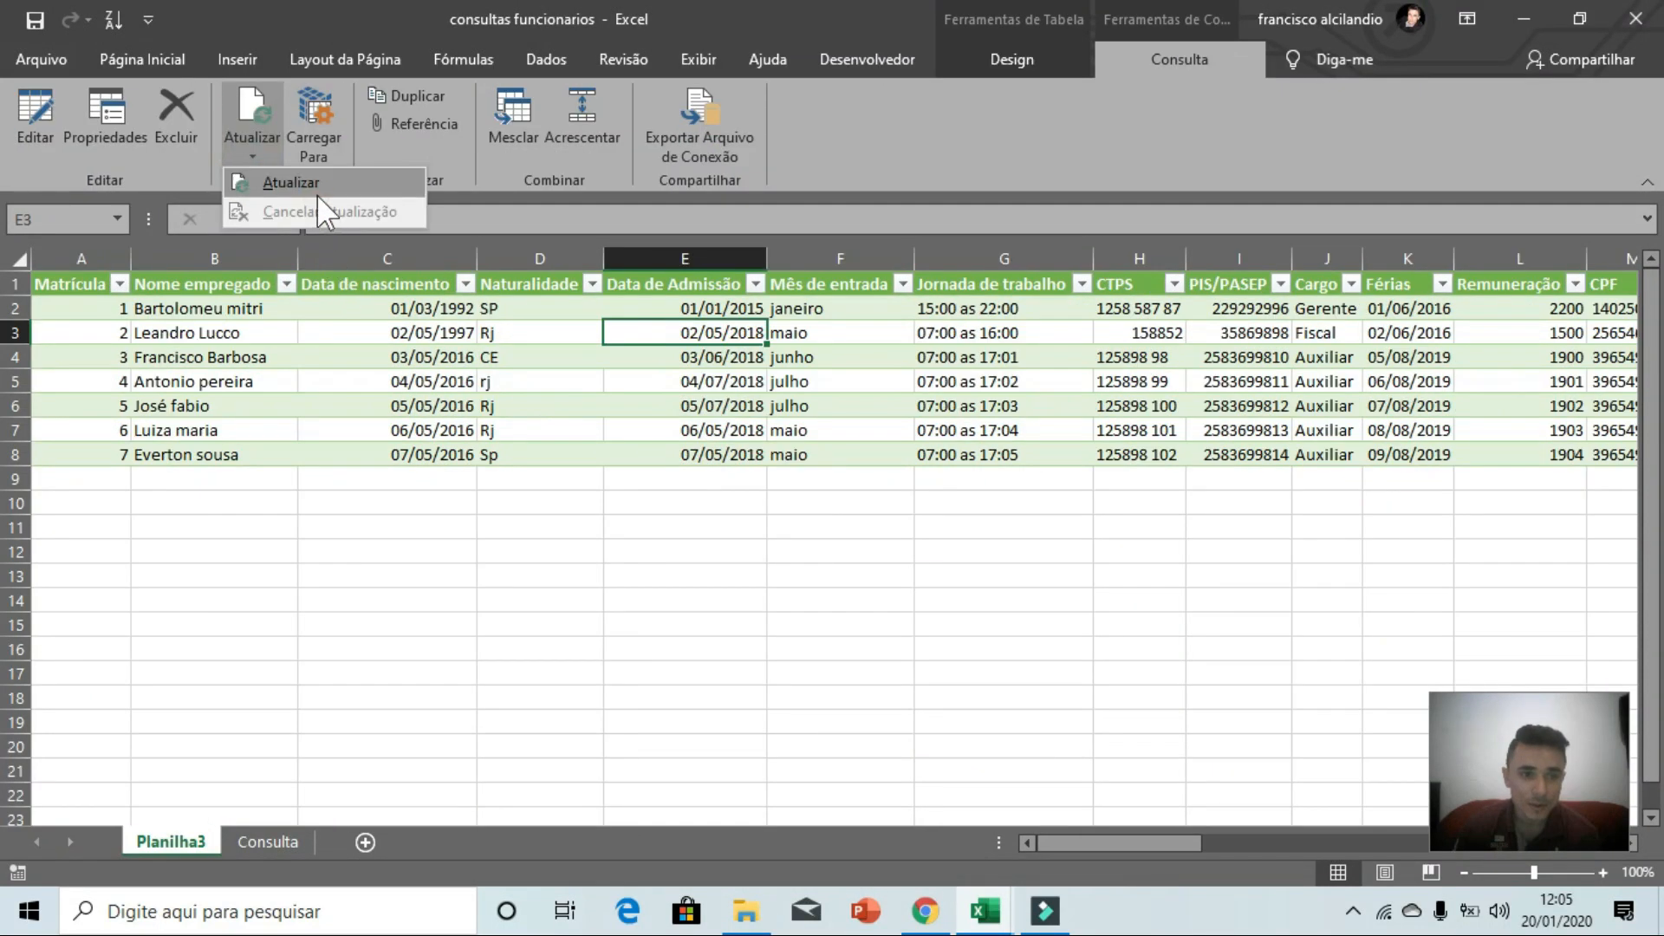
pyautogui.click(316, 182)
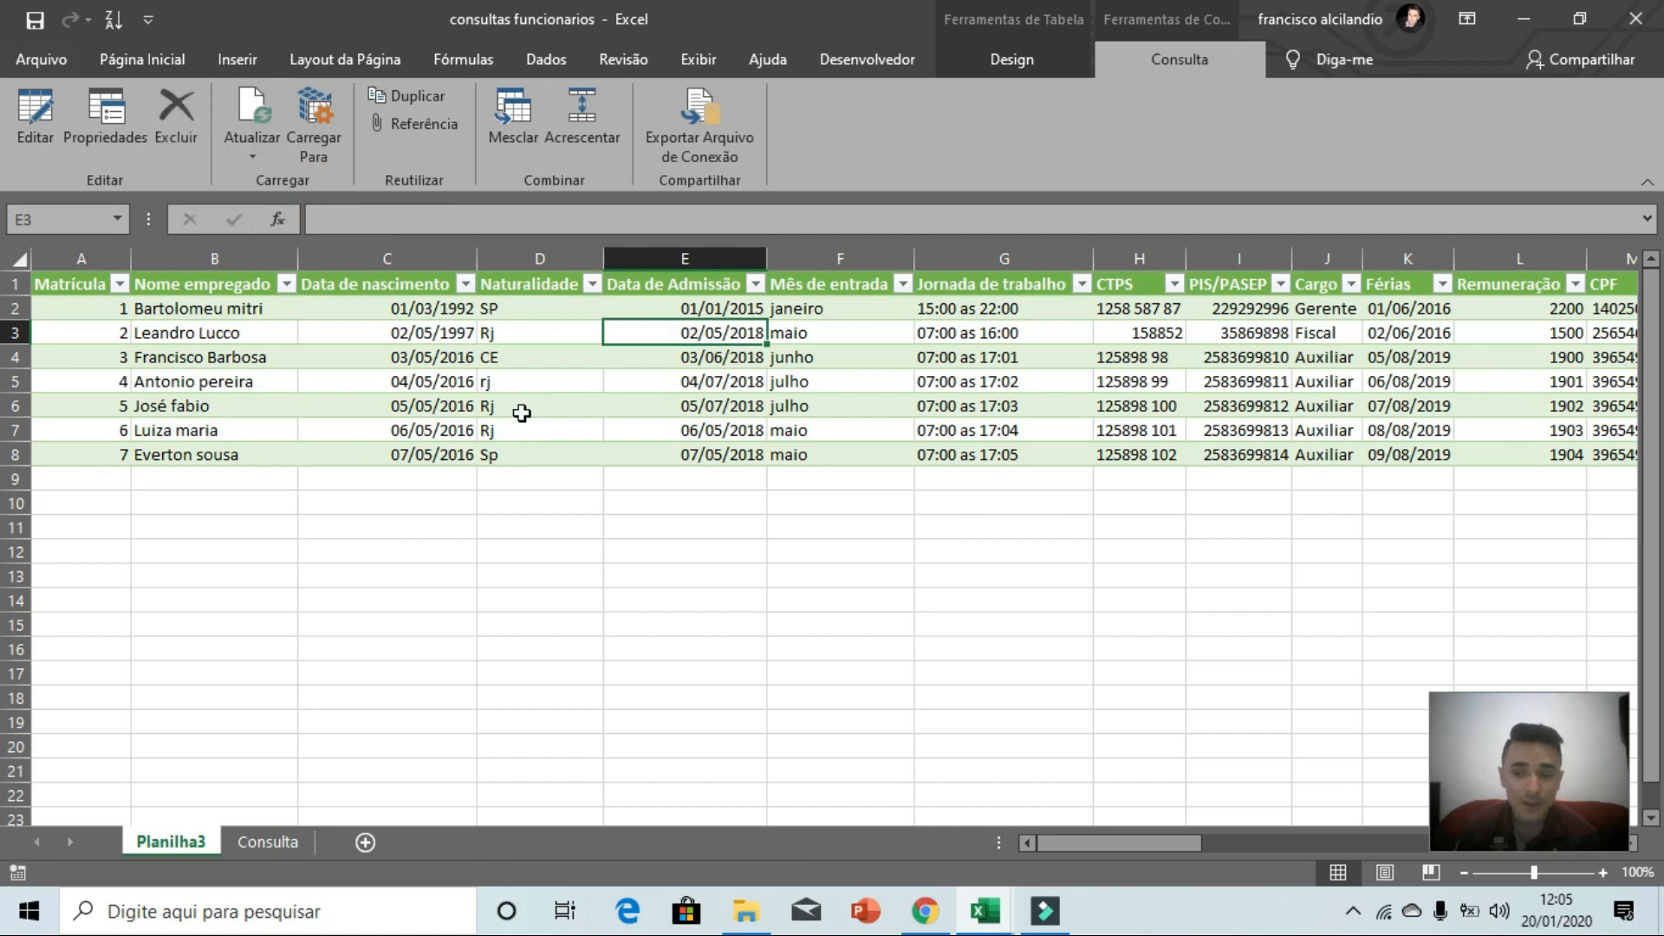
# - Switch to the cadastro de funcionários workbook, select the new employee's row 10 and save the workbook
pyautogui.moveTo(986, 910)
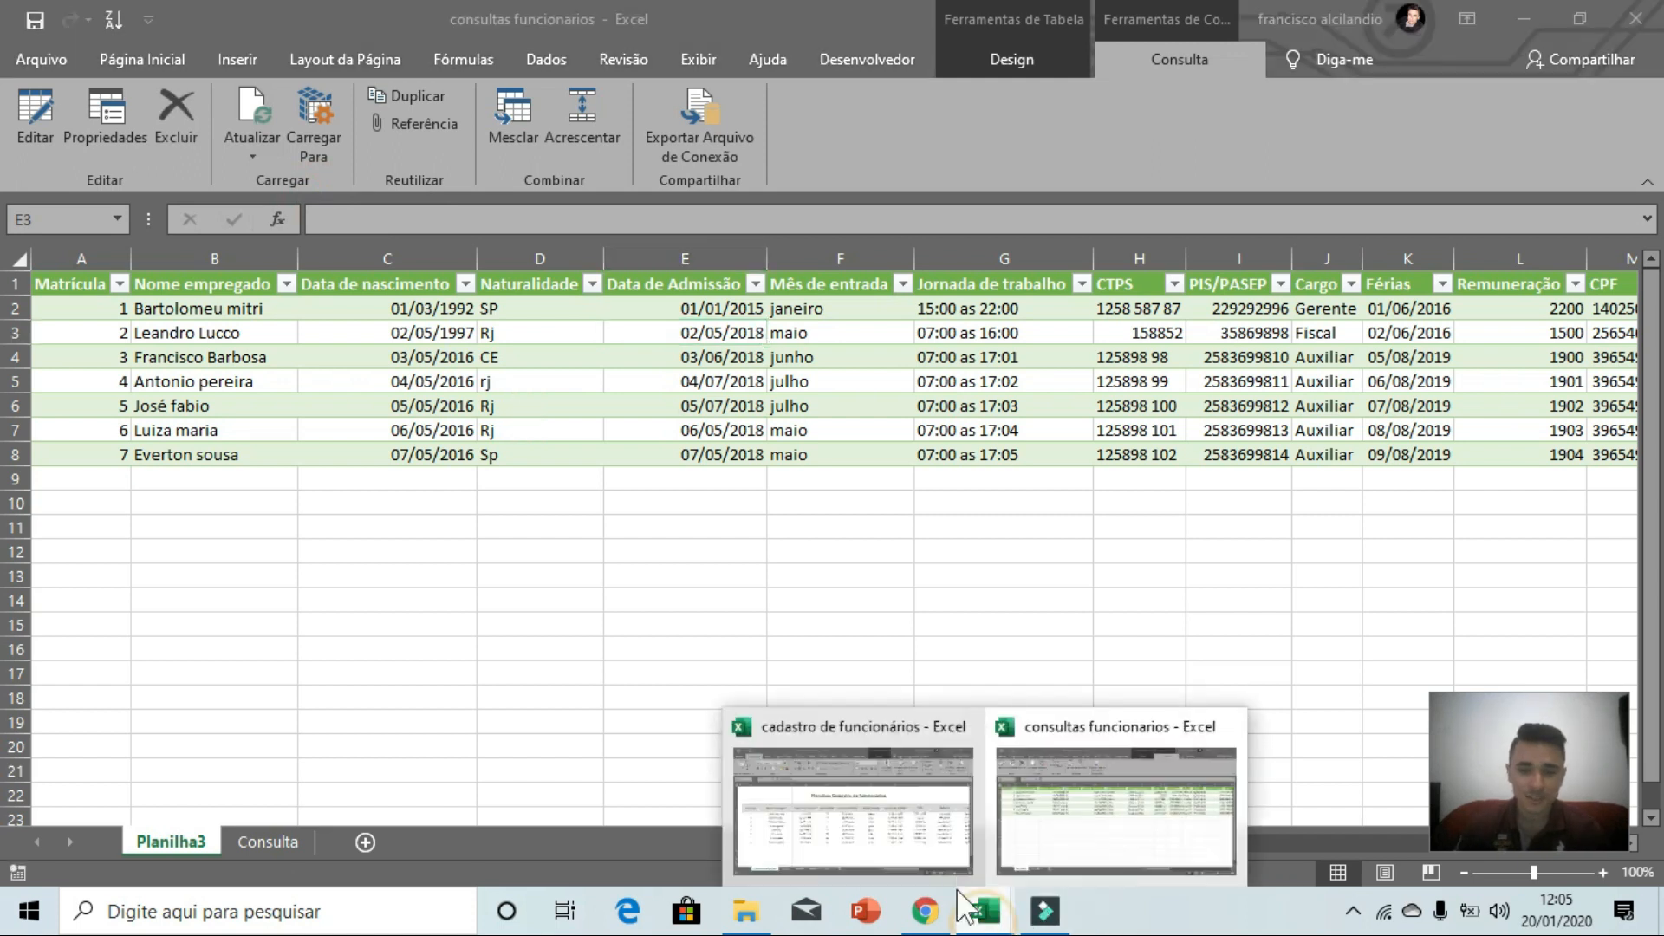
pyautogui.click(875, 815)
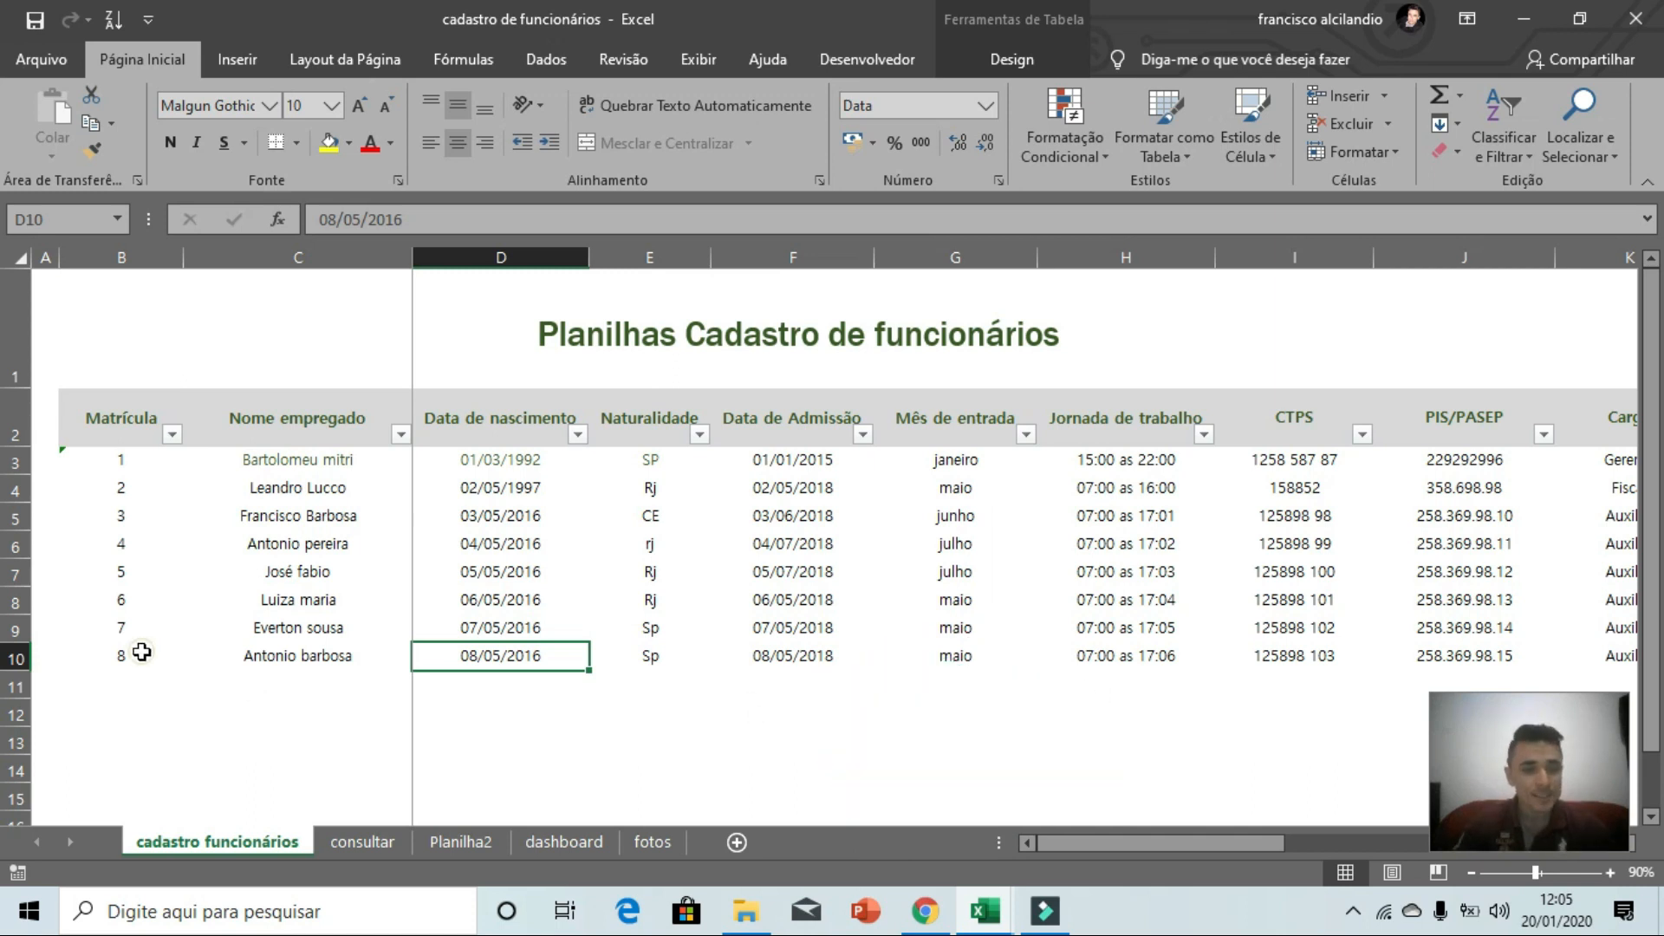
pyautogui.moveTo(138, 655); pyautogui.dragTo(260, 627)
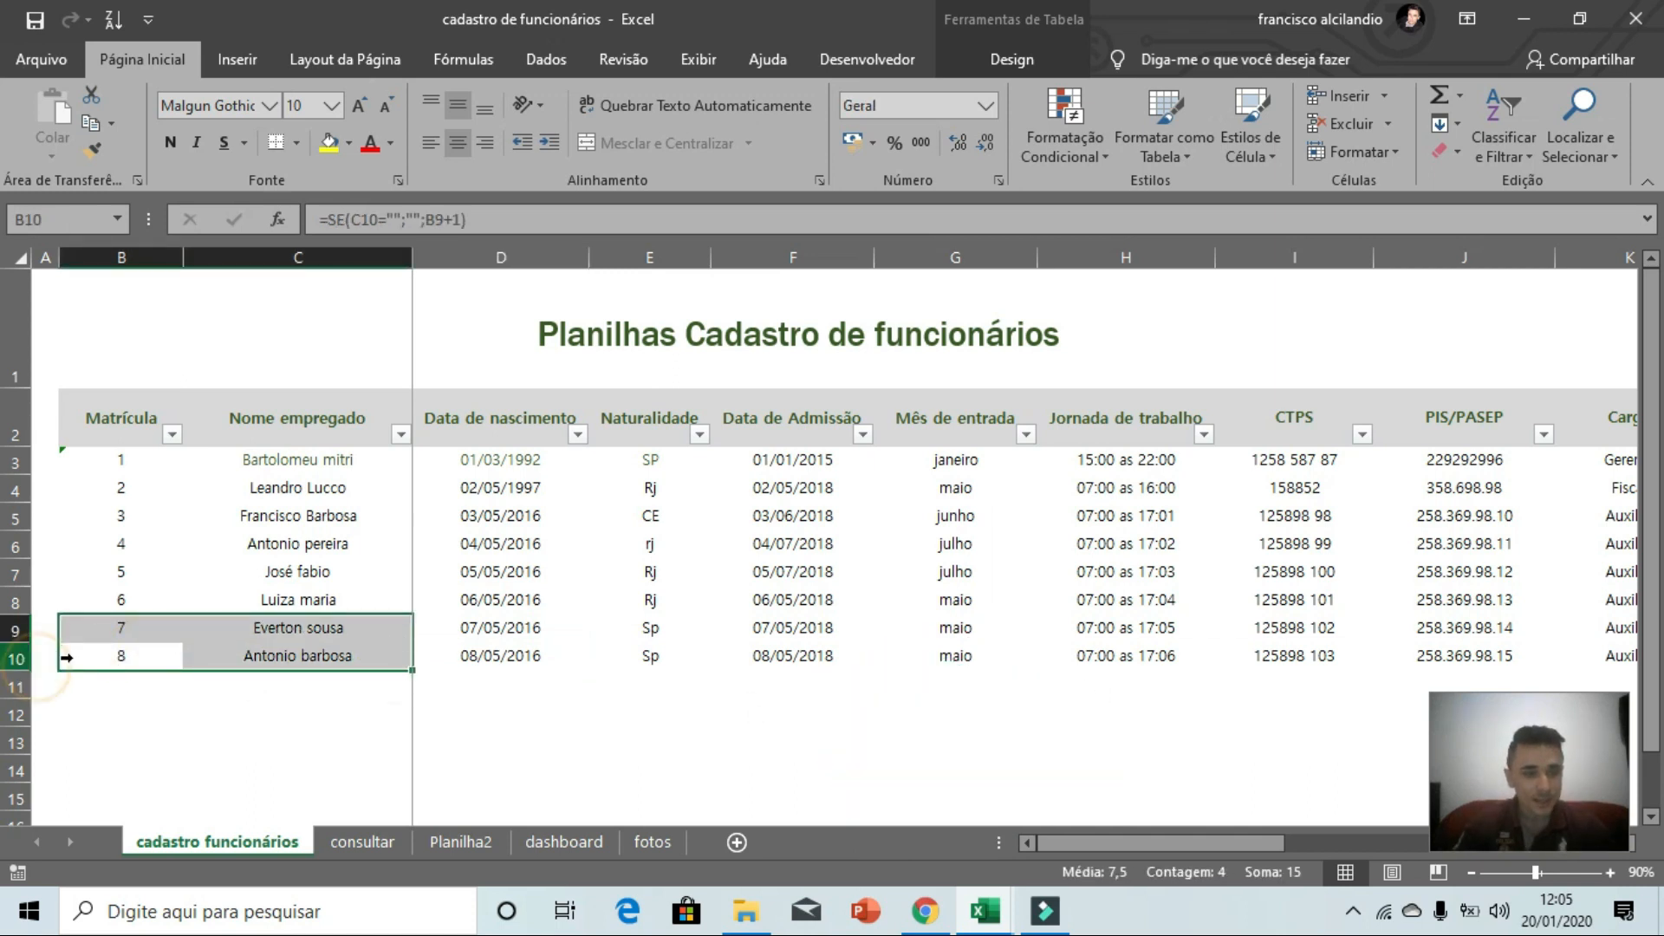
pyautogui.click(17, 657)
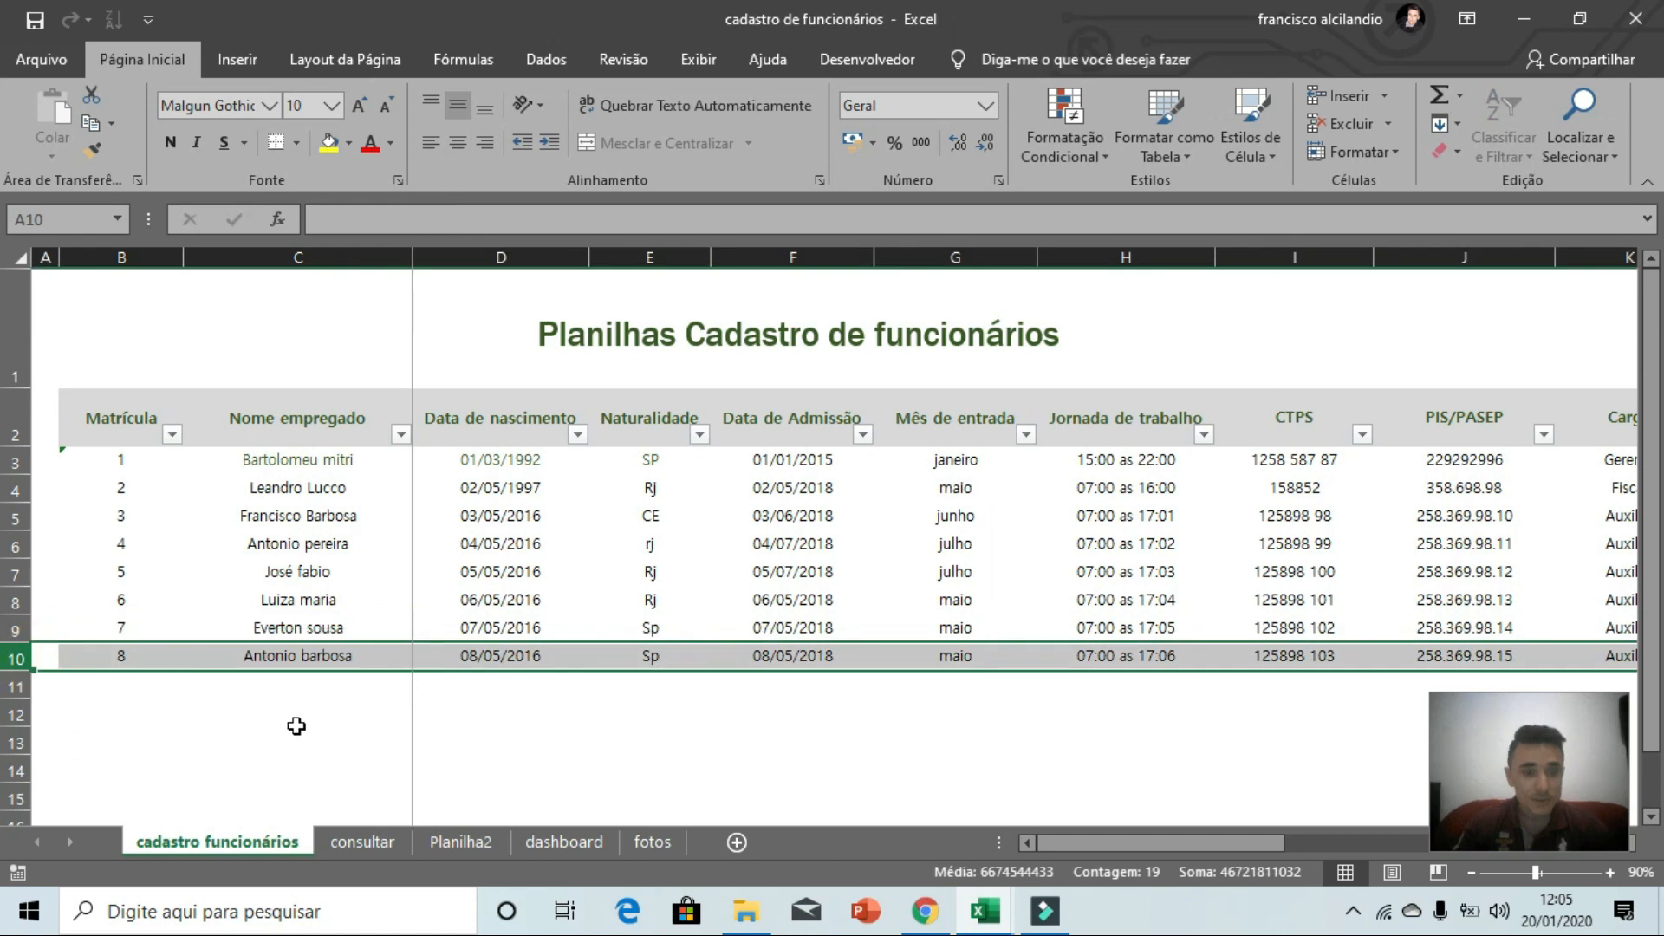
pyautogui.click(28, 21)
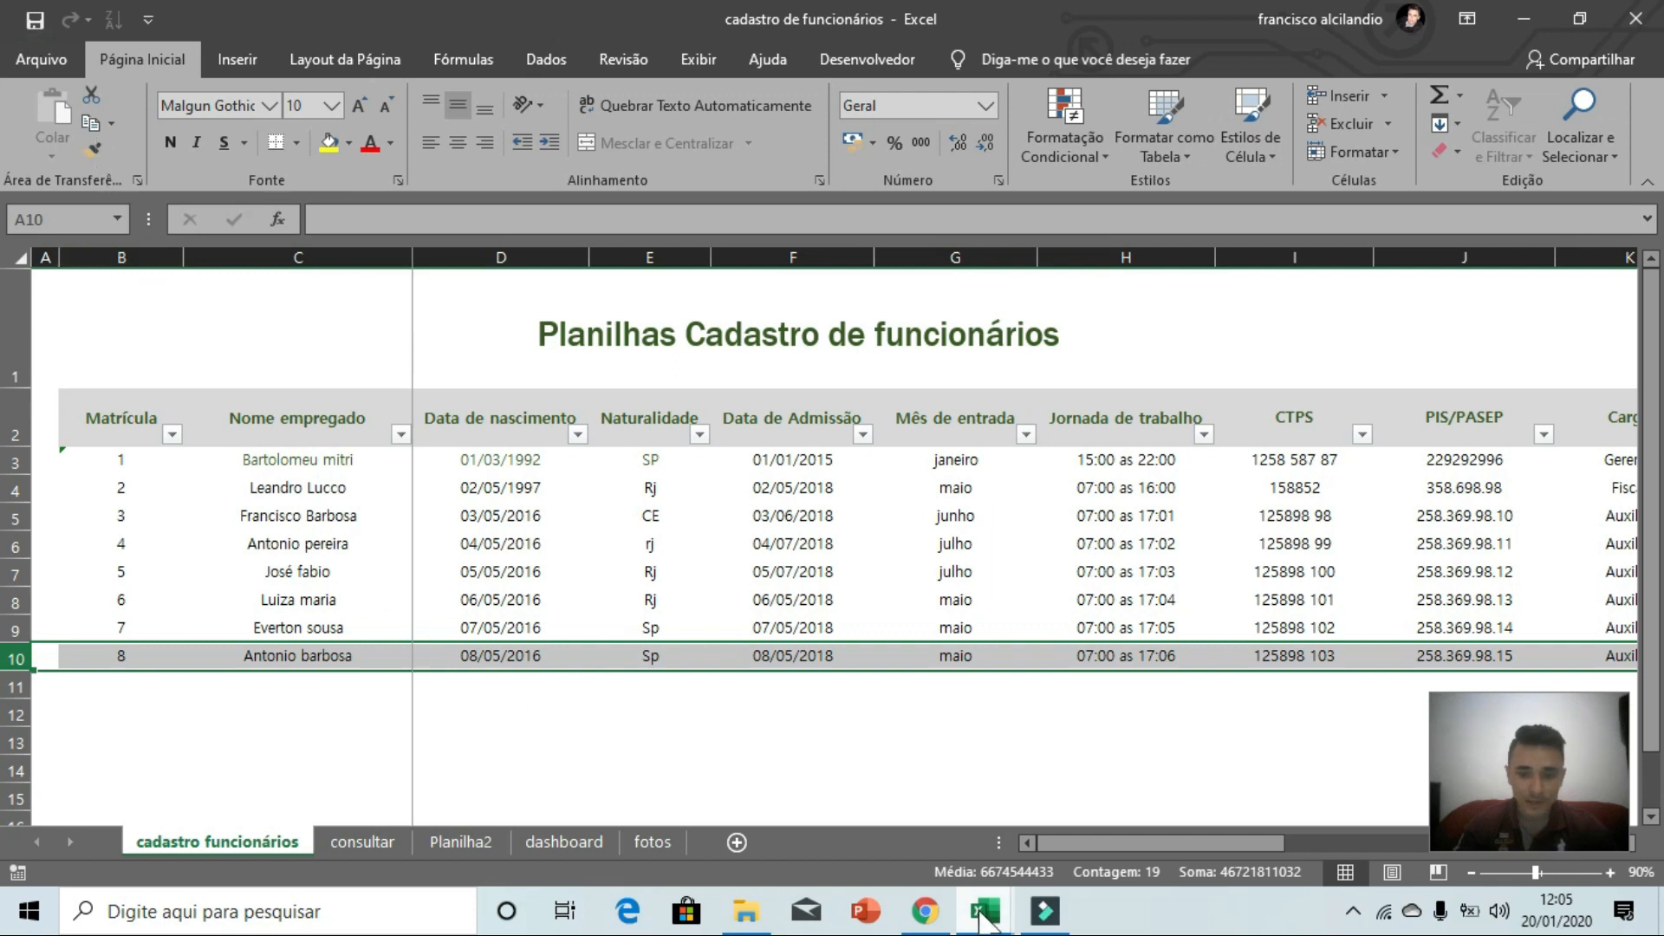
# - Return to Planilha3 in the consultas funcionarios workbook and refresh the linked employee table from the saved source
pyautogui.moveTo(984, 917)
pyautogui.click(1031, 831)
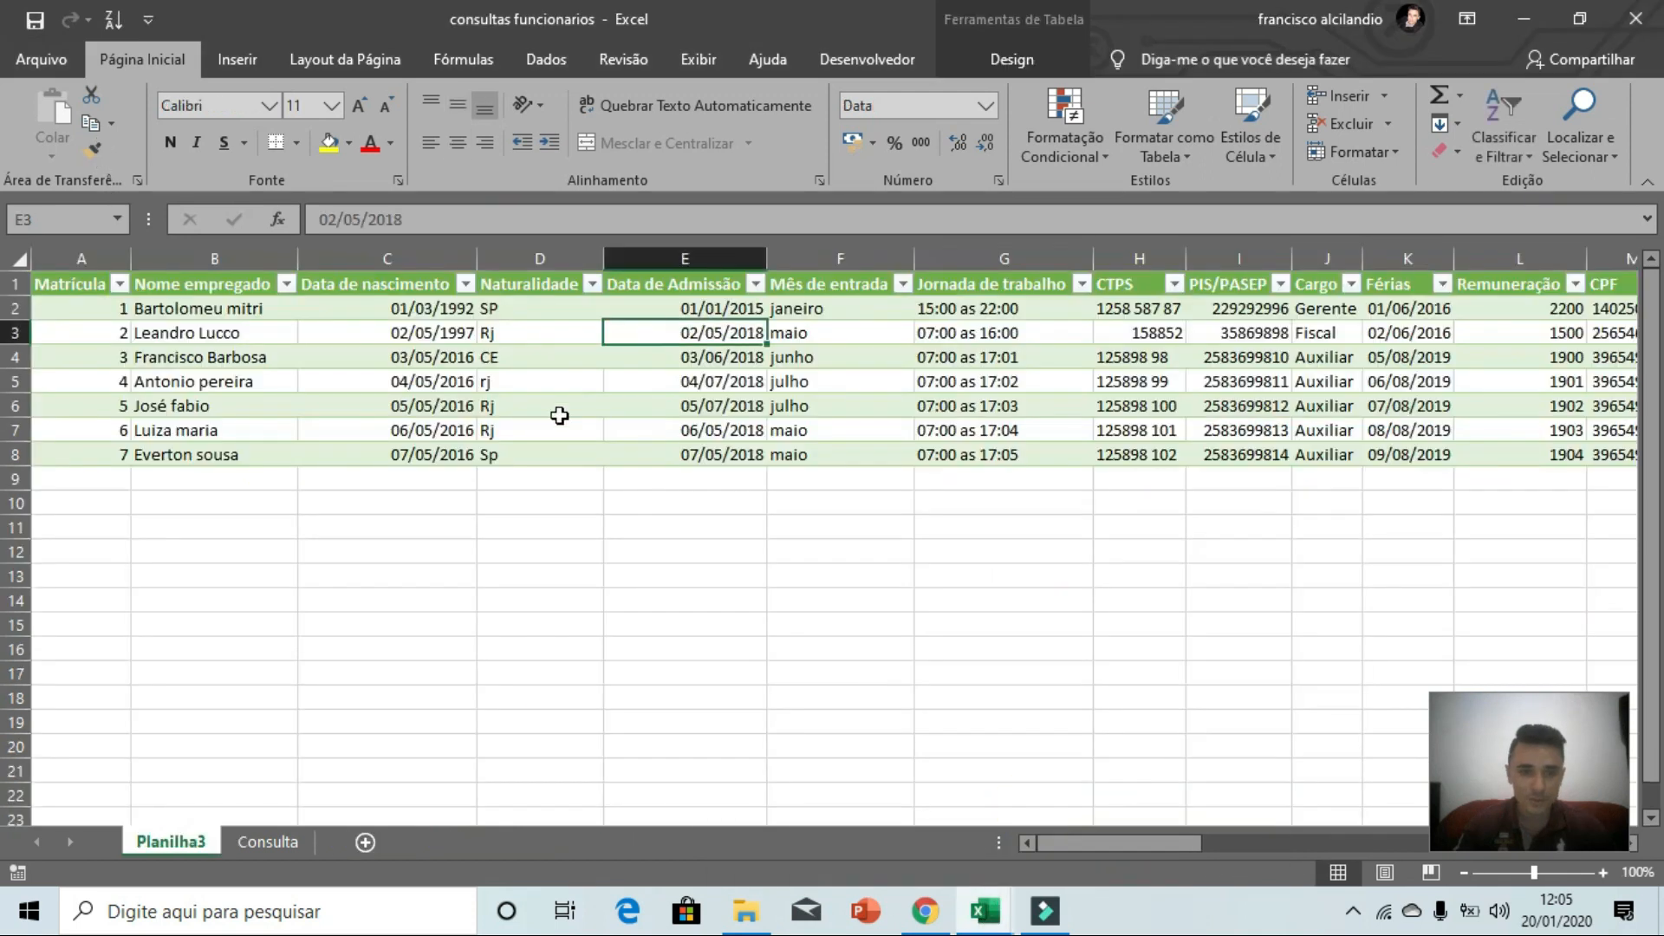
pyautogui.click(691, 401)
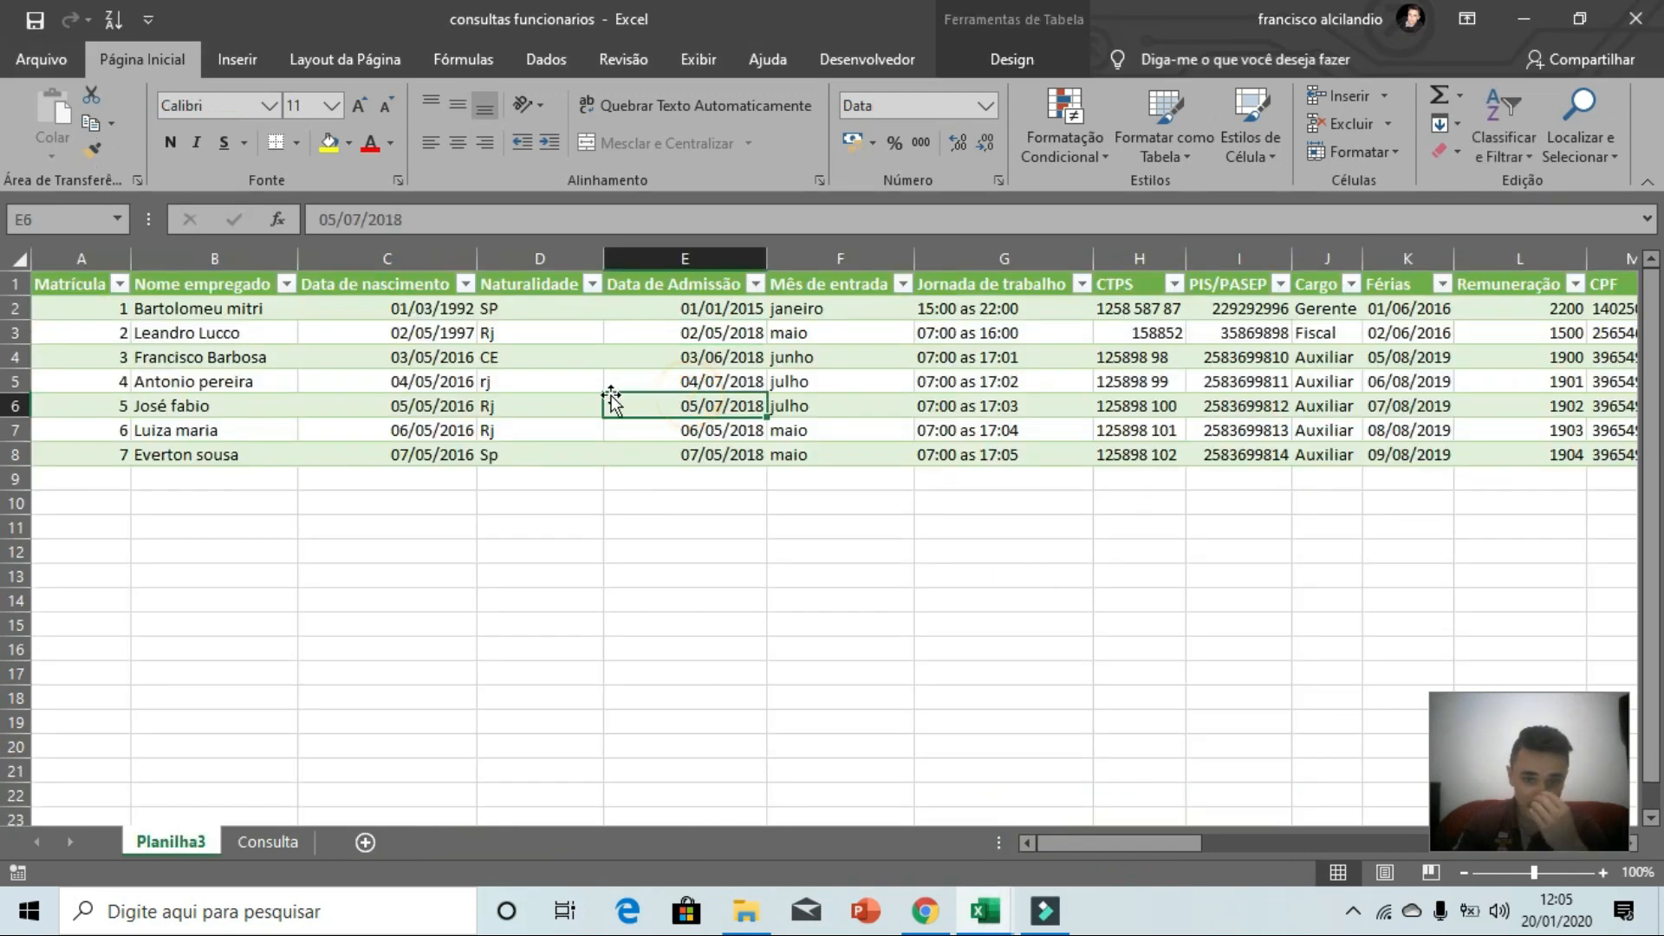
pyautogui.click(1005, 57)
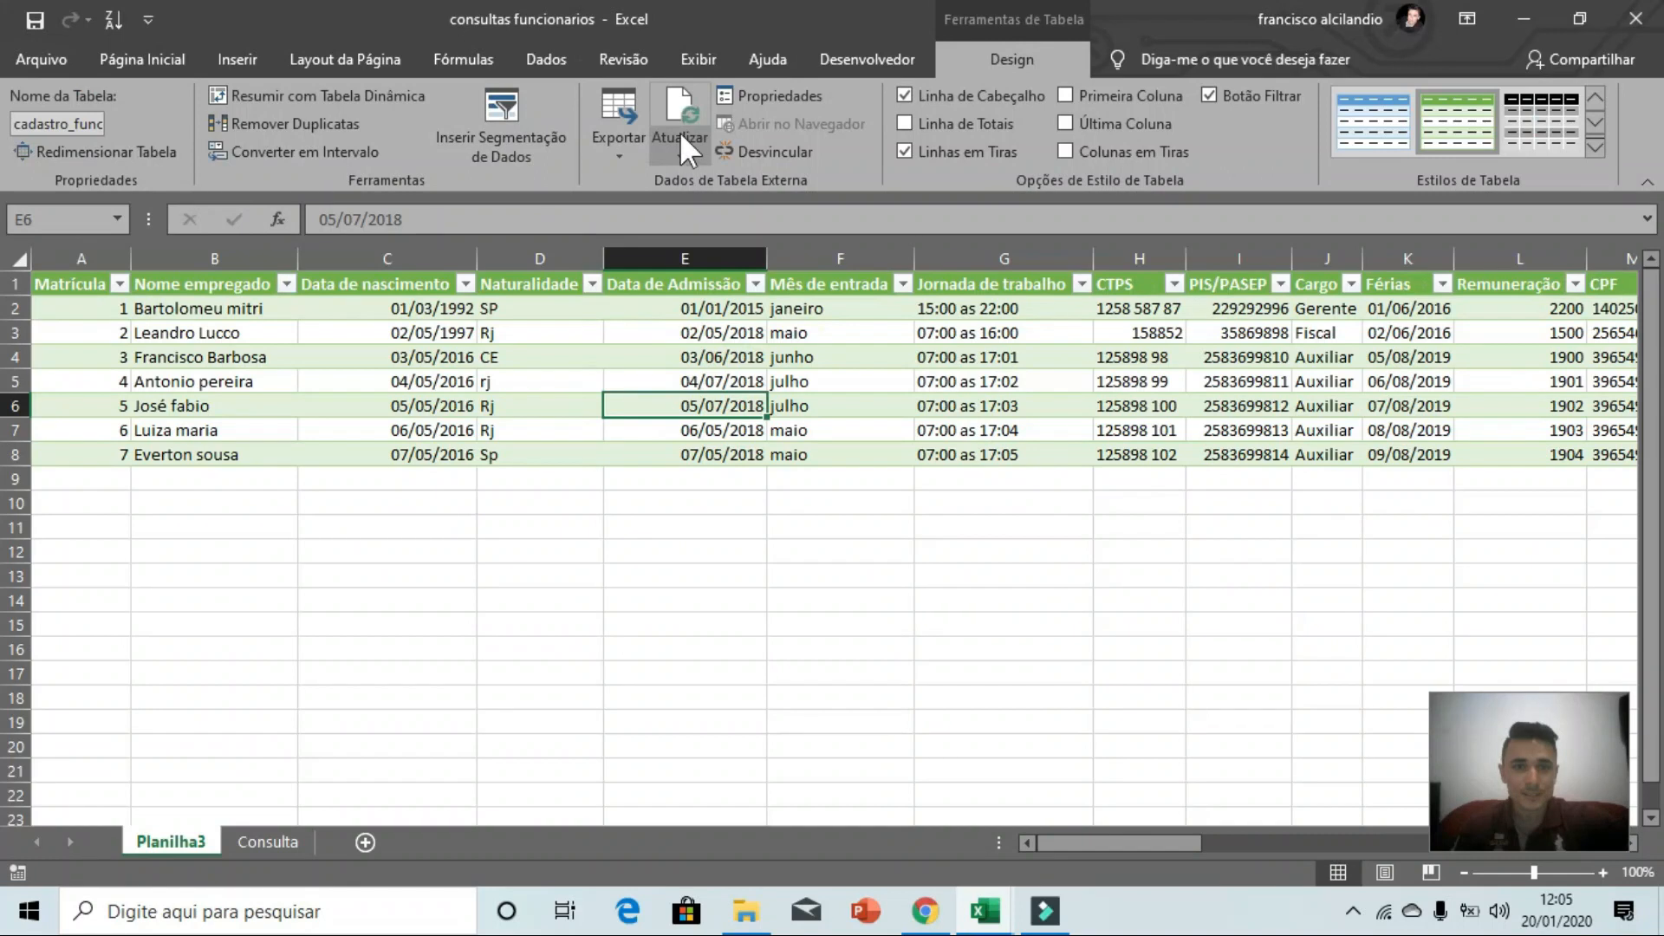
pyautogui.click(680, 132)
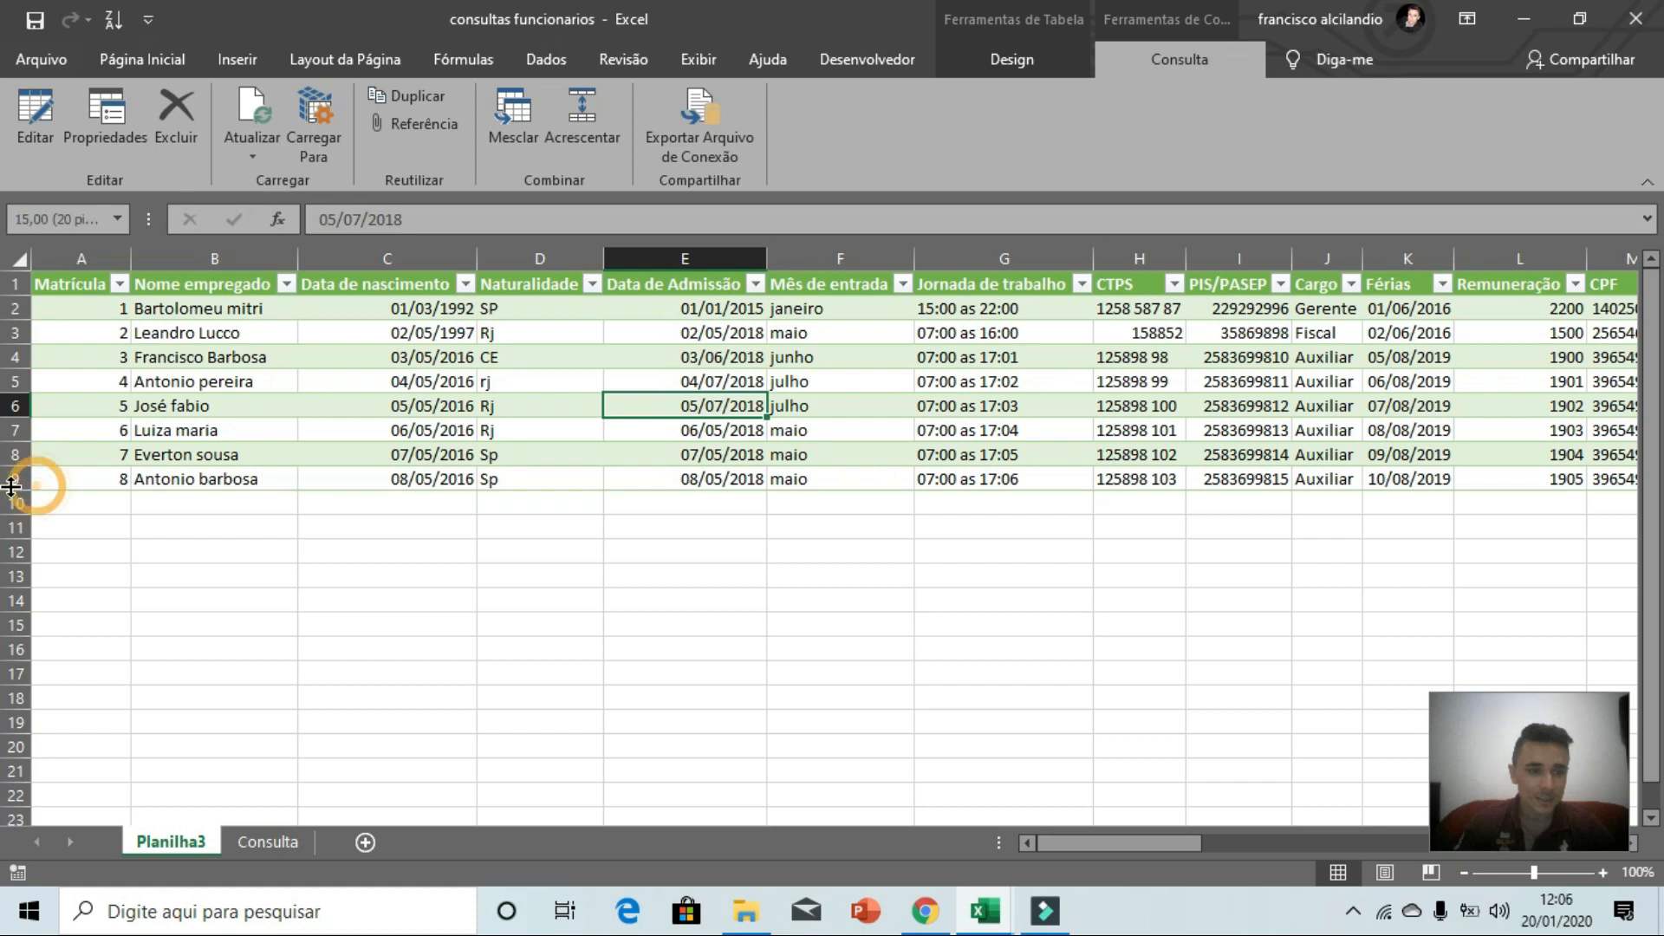
# - Review the new row 9 on Planilha3, choose the new employee in D7 on the Consulta sheet, and check the looked-up details in row 10
pyautogui.click(18, 478)
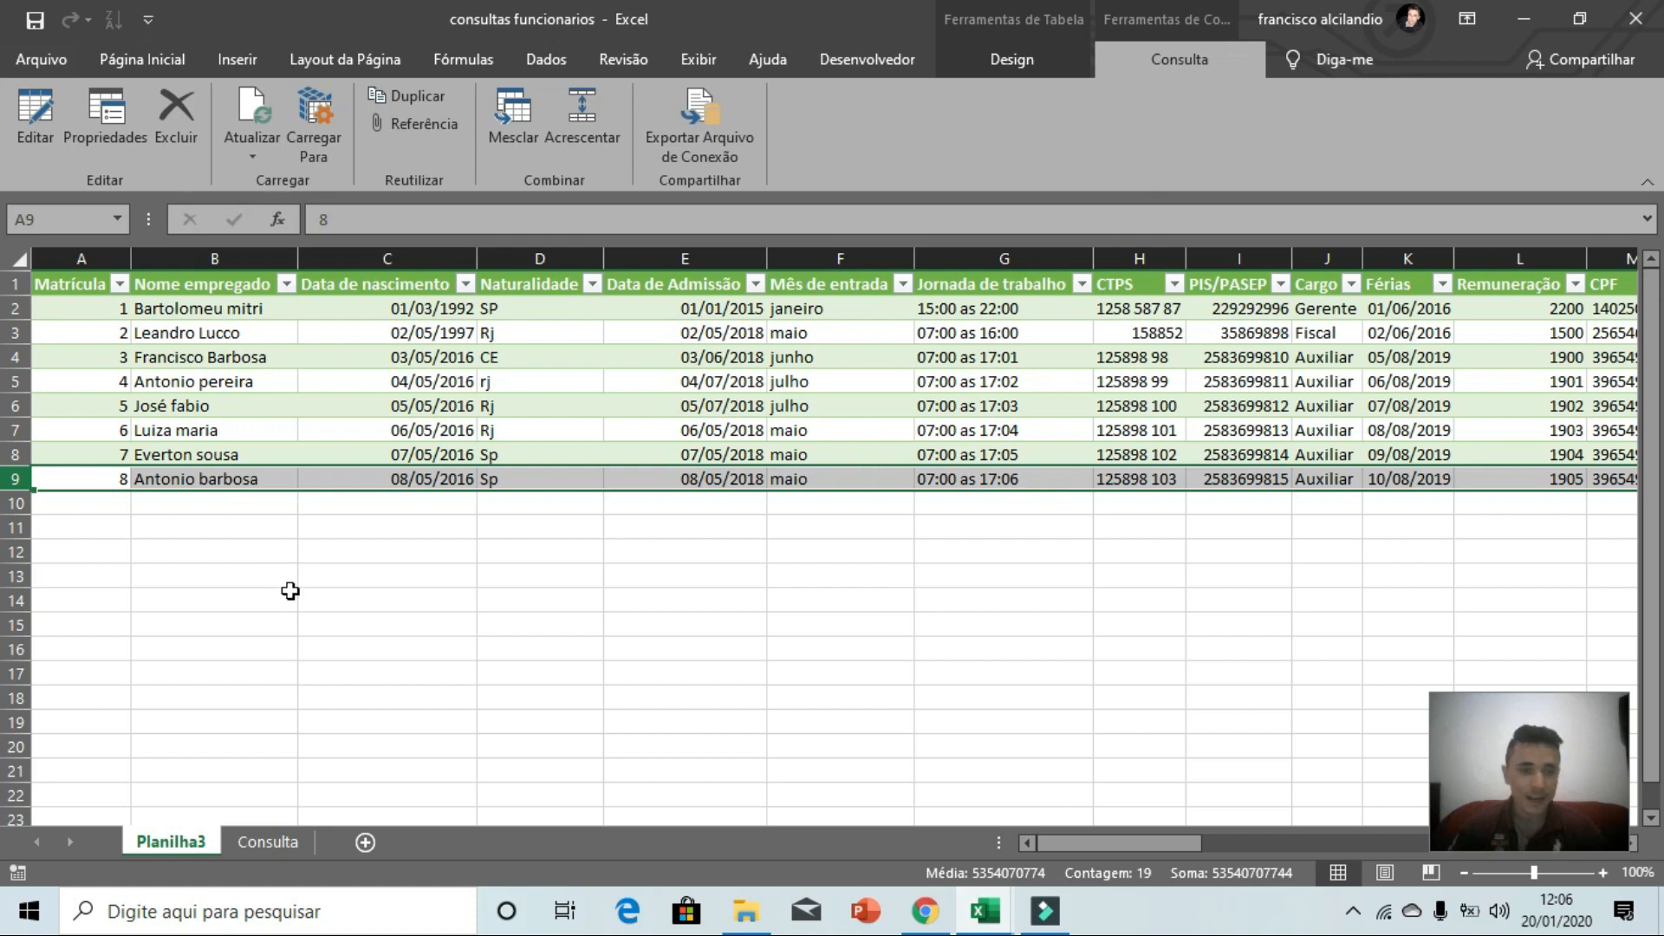
pyautogui.click(268, 840)
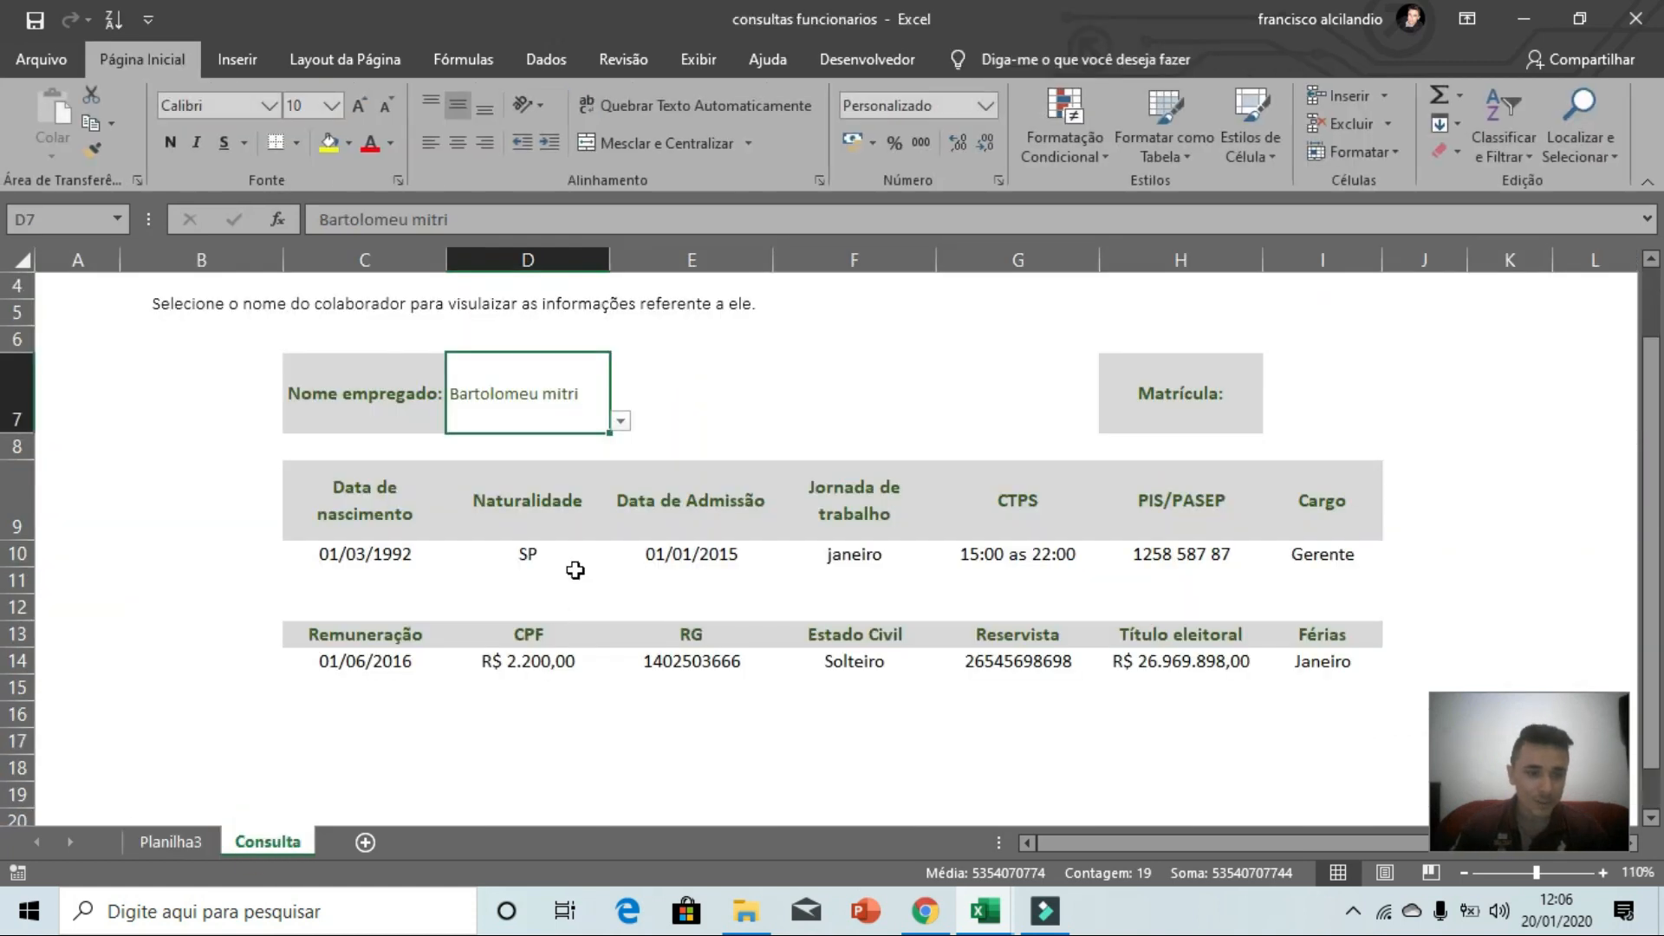
pyautogui.click(621, 421)
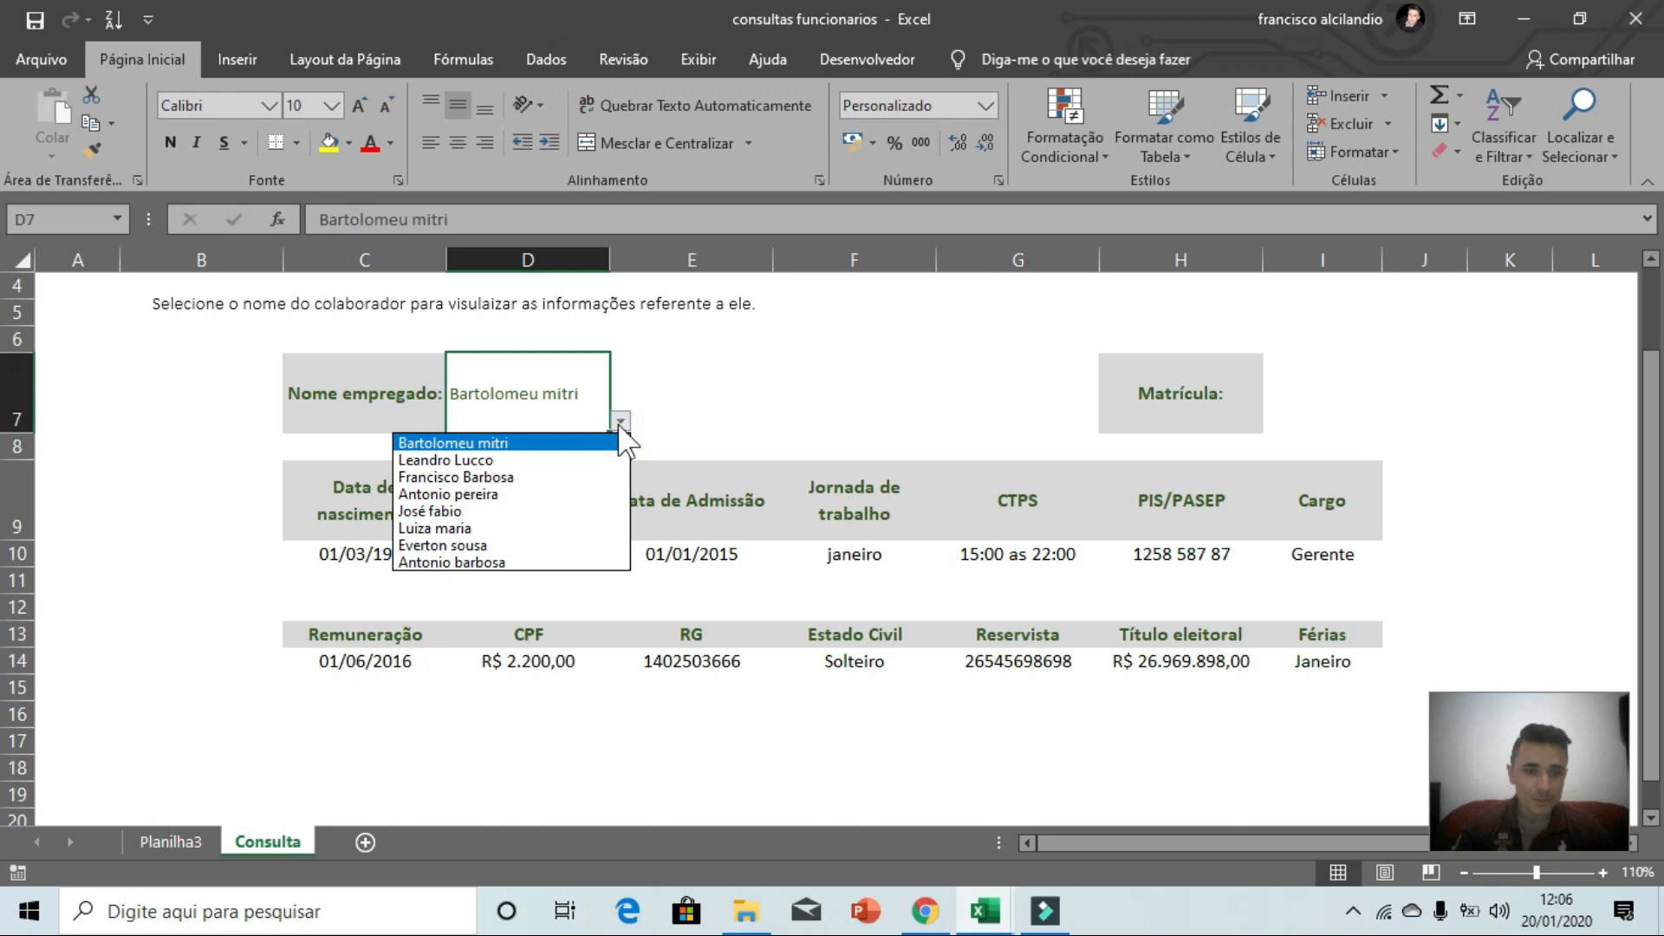
pyautogui.click(539, 560)
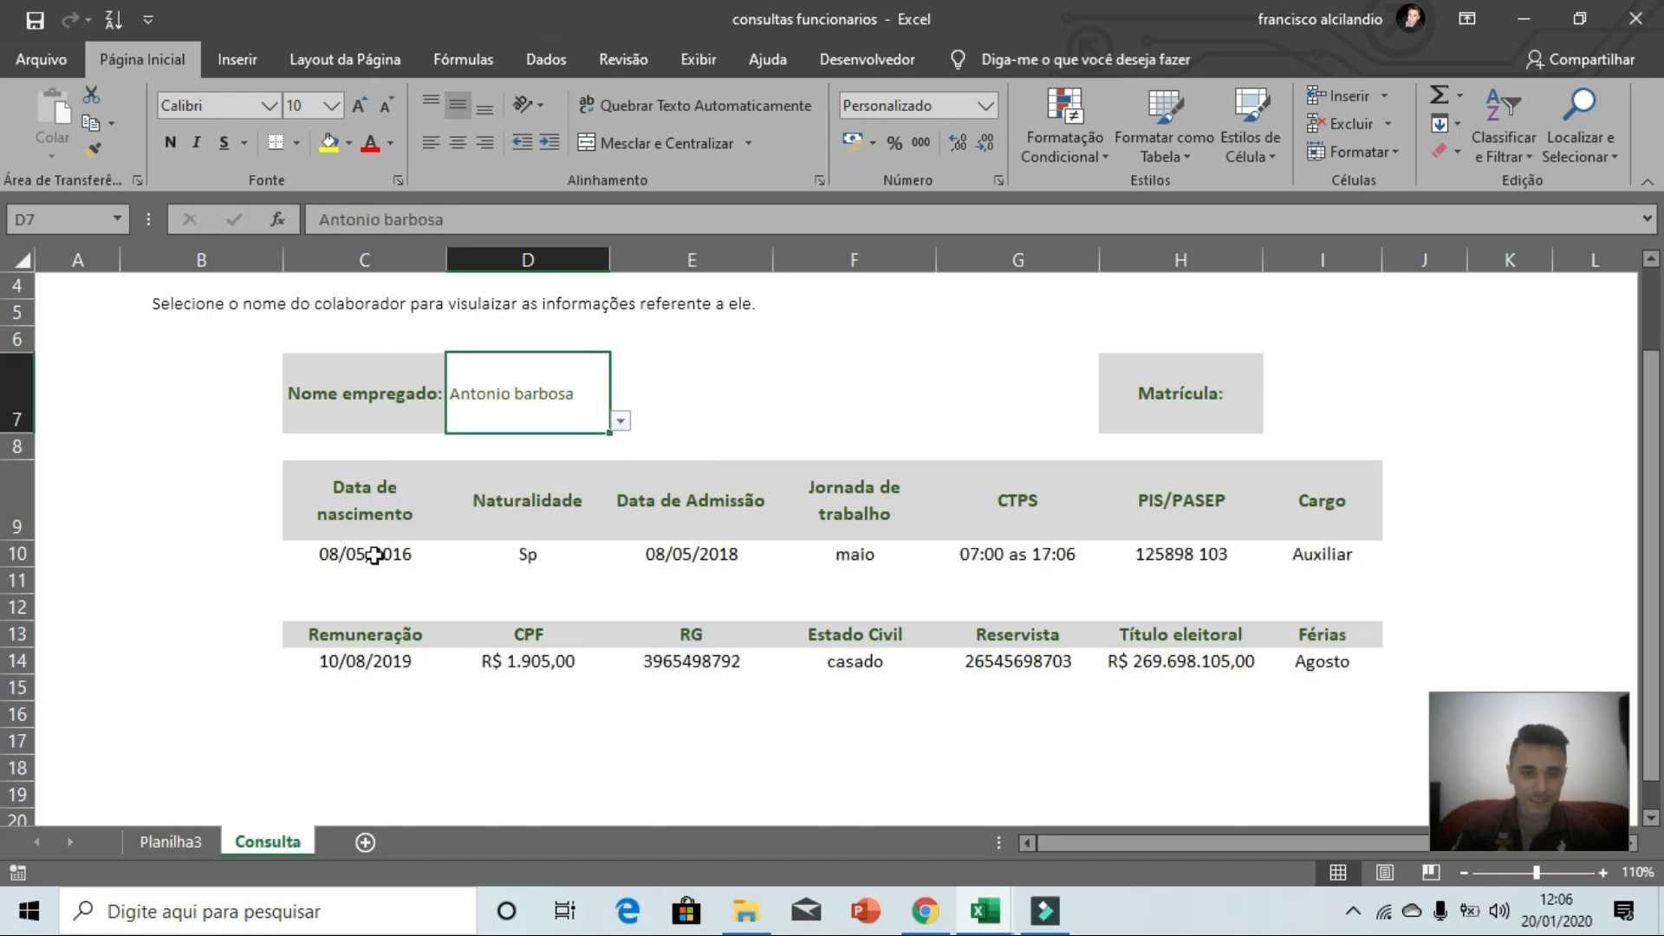
pyautogui.moveTo(361, 551); pyautogui.dragTo(1296, 560)
pyautogui.click(529, 556)
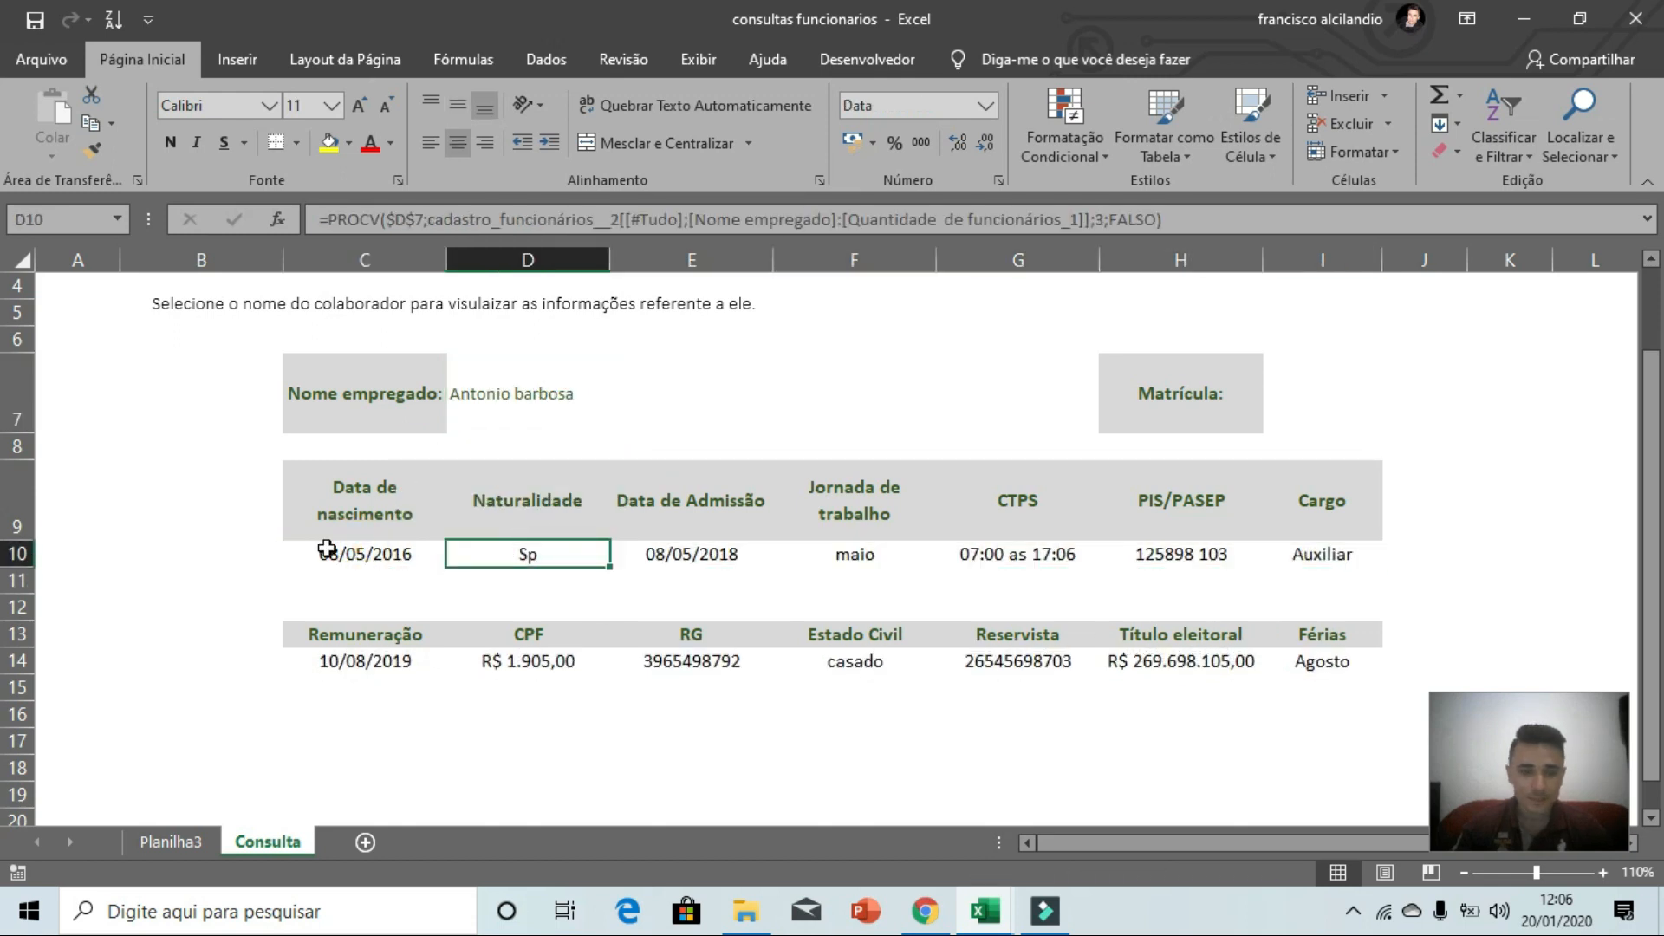